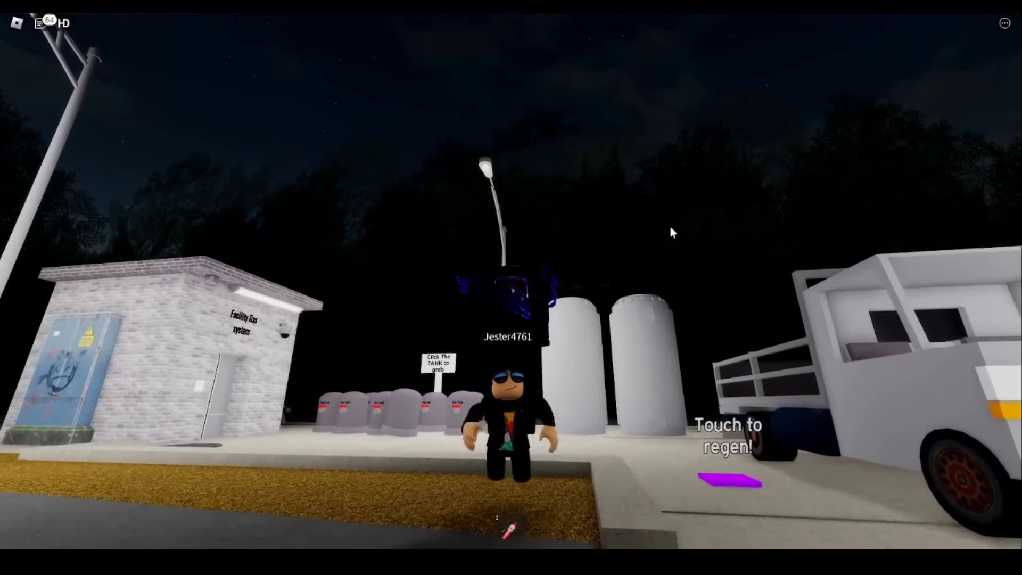
Step: Walk the character by the gas facility and reconnect to the game server
key("c")
key("w")
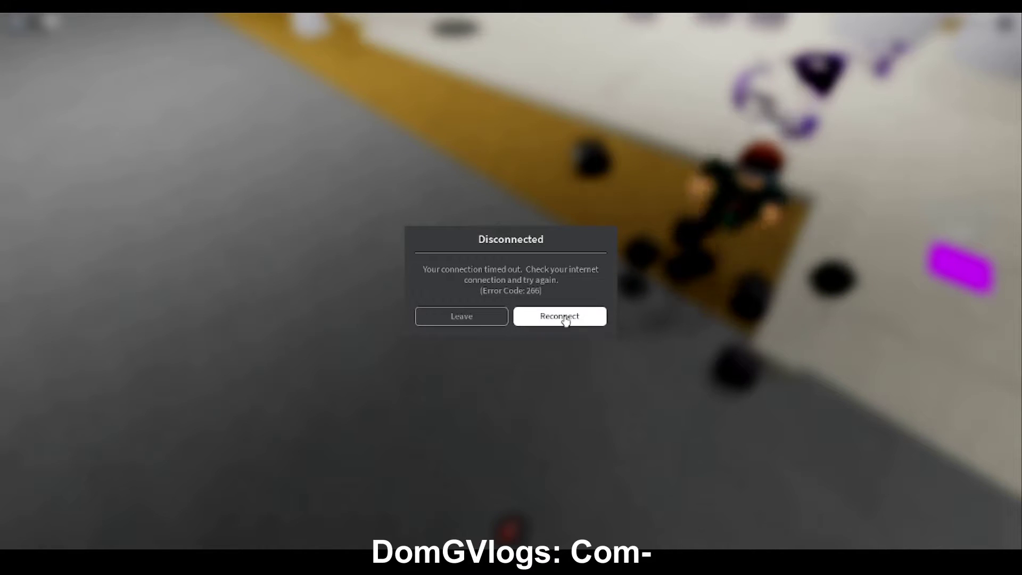
left_click(557, 321)
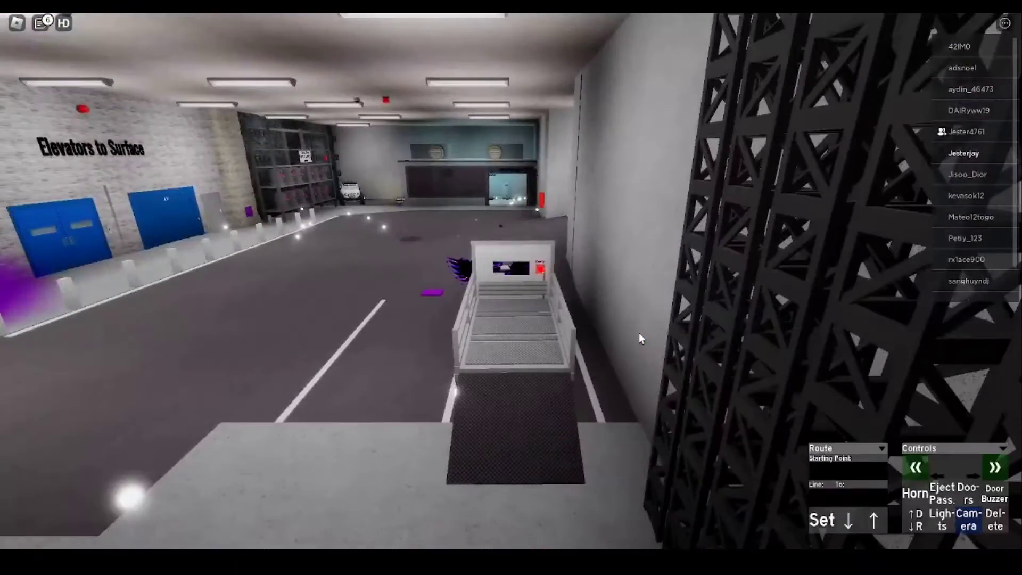
Step: Drive the white flatbed truck past the hallway to Entrance 1 and along the corridor to Gas Inspection
right_click_drag(638, 333, 627, 337)
key("w")
scroll(627, 336, "up", 2)
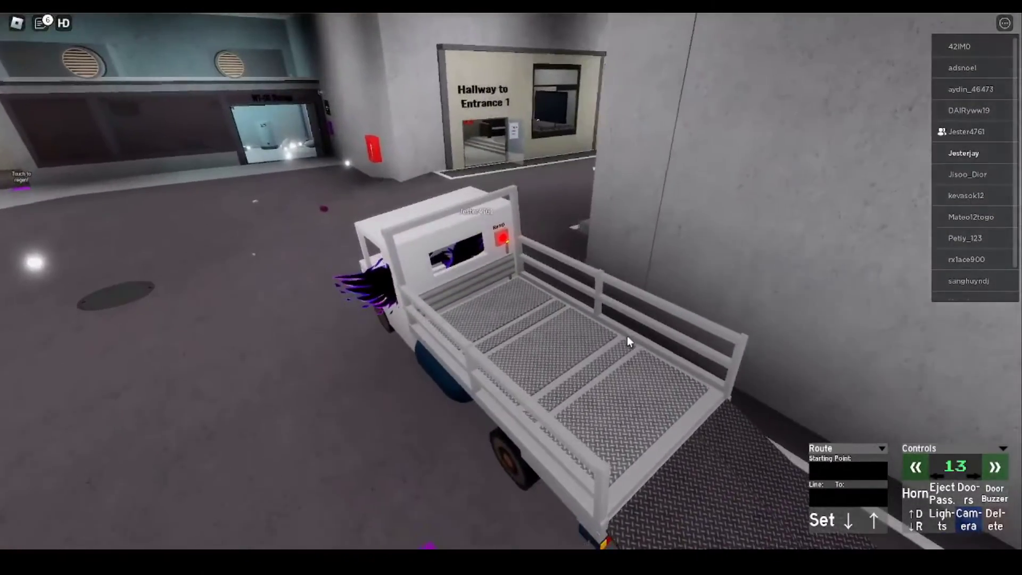
key("d")
key("w")
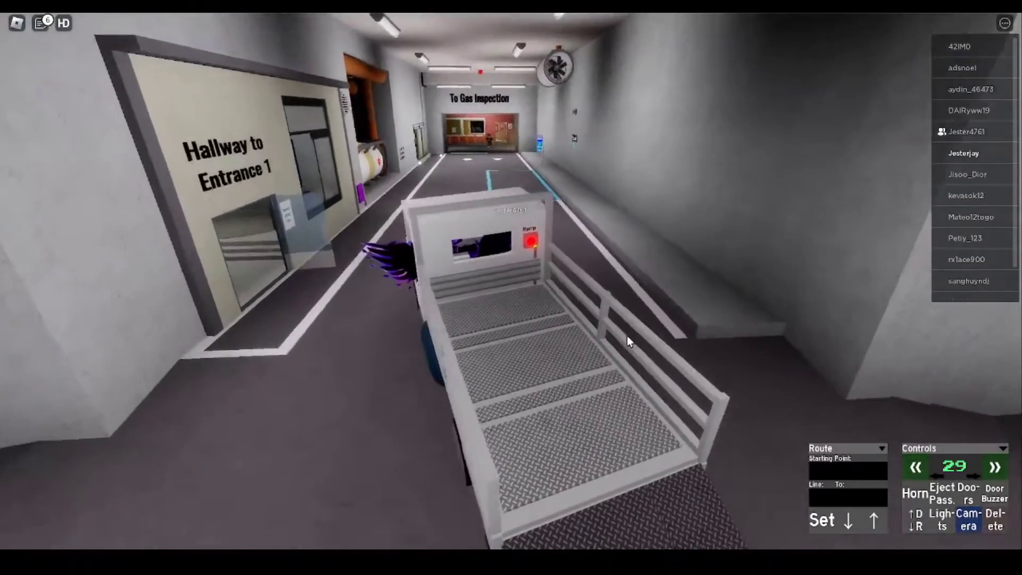
scroll(620, 352, "up", 3)
key("w")
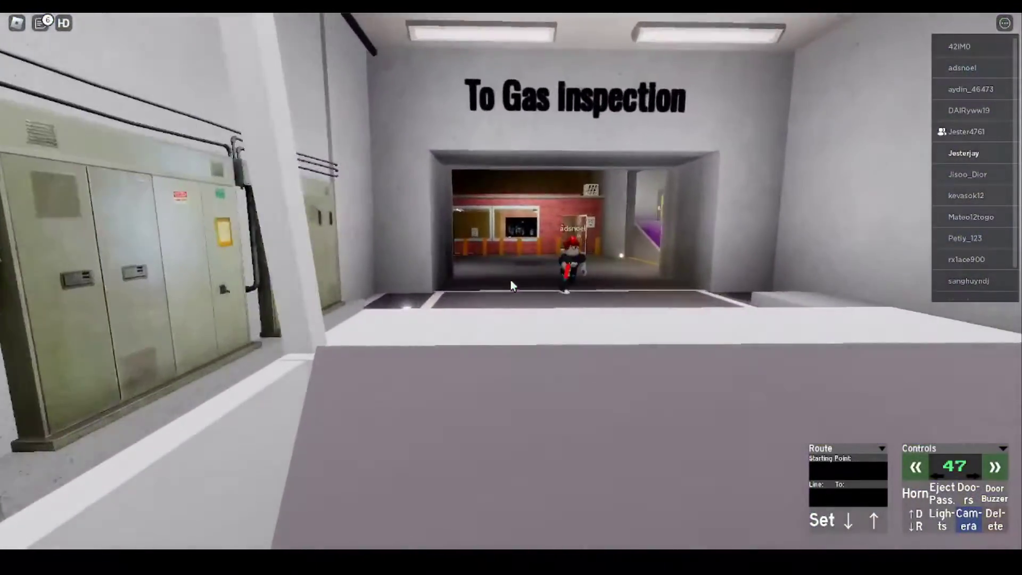
key("w")
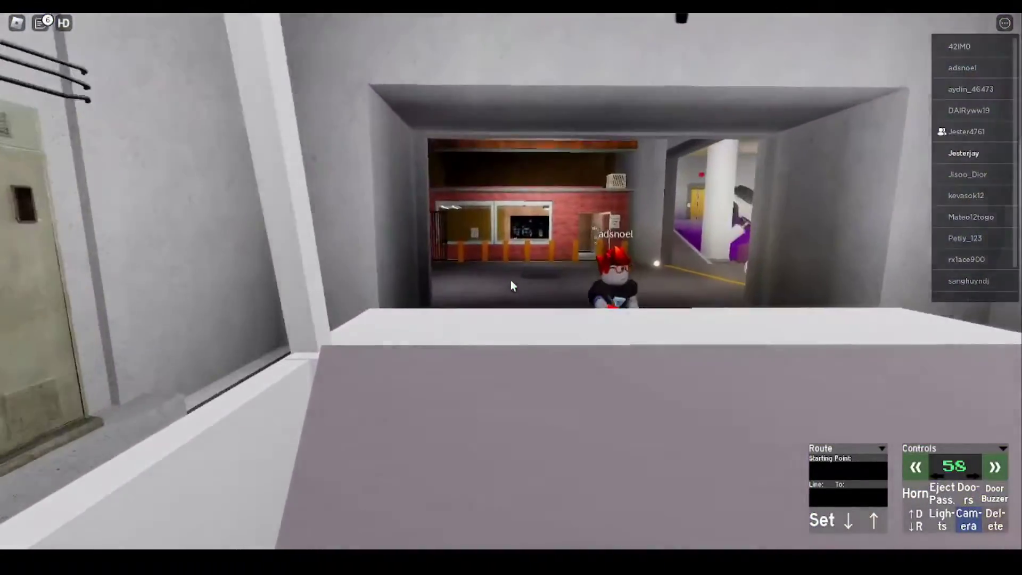
key("w")
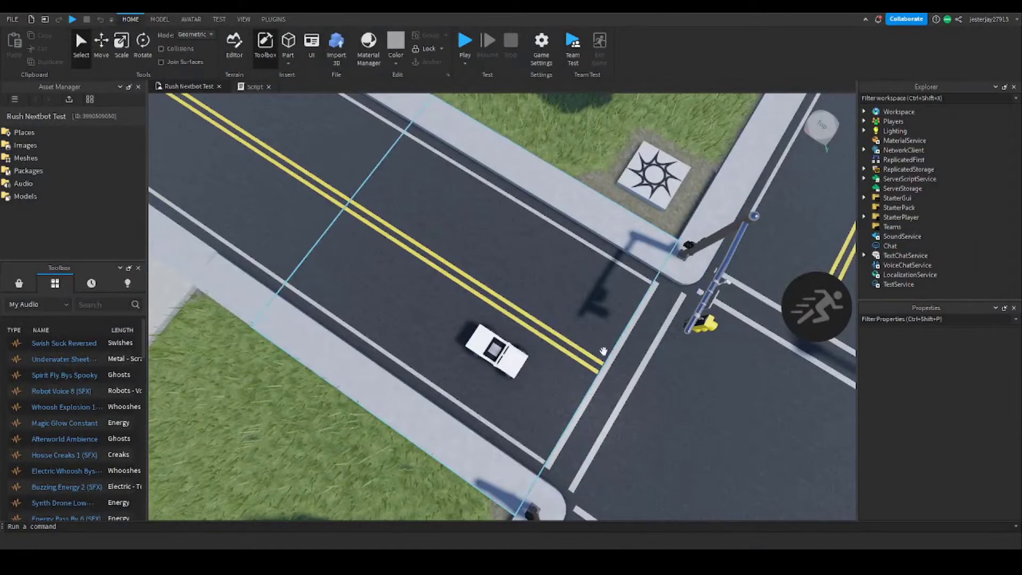
Step: Switch to Roblox Studio and publish the current Rush Nextbot Test changes to Roblox
left_click(9, 20)
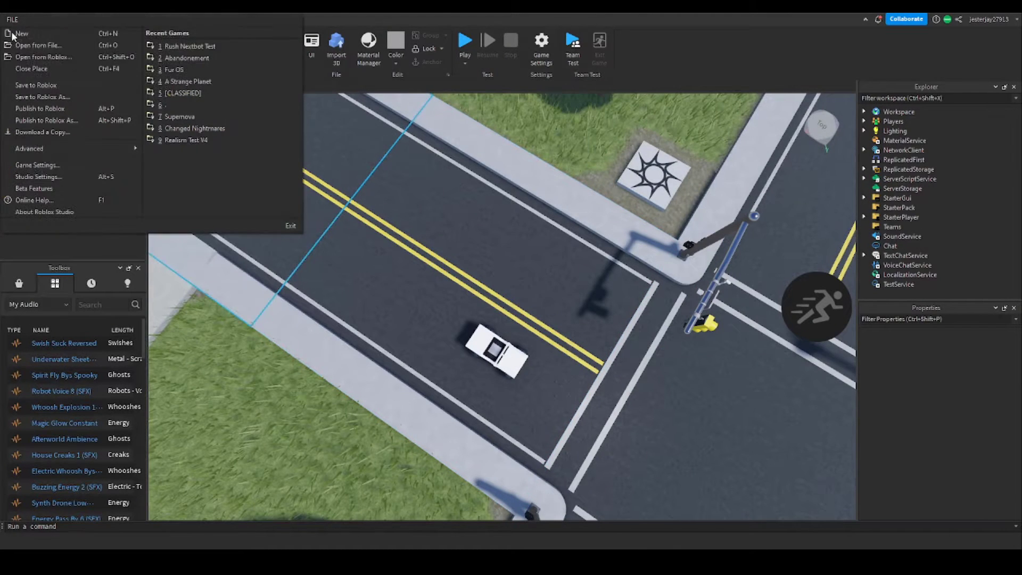
left_click(50, 112)
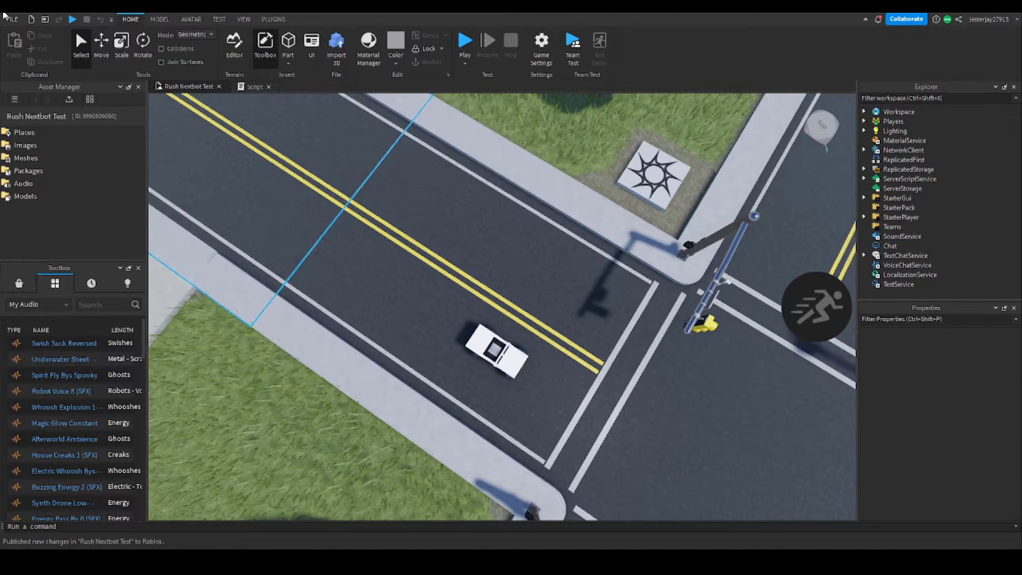
Step: Review the game settings for places, security, world, other options, permissions and basic info, including playable devices
left_click(11, 21)
left_click(40, 164)
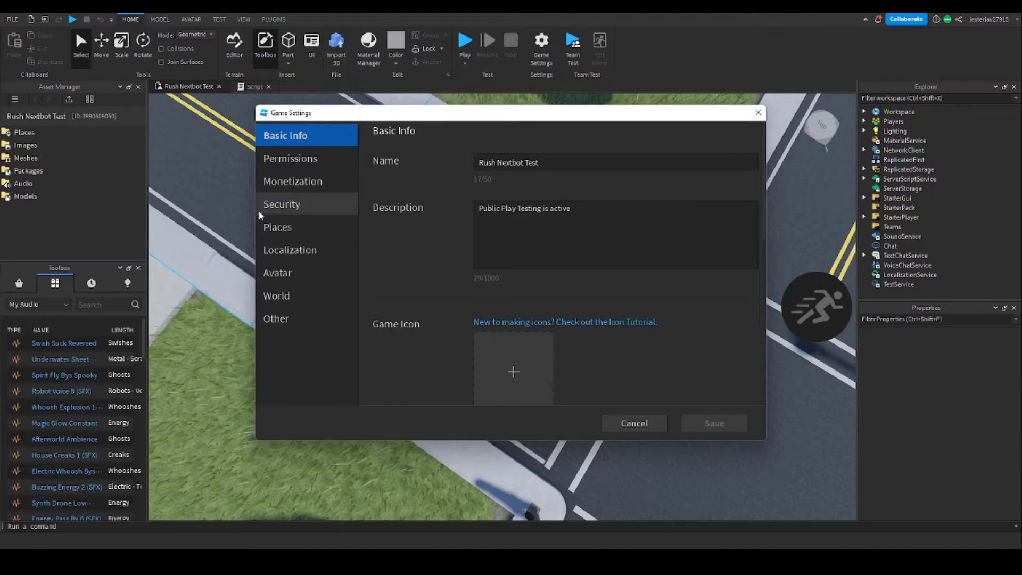
left_click(286, 229)
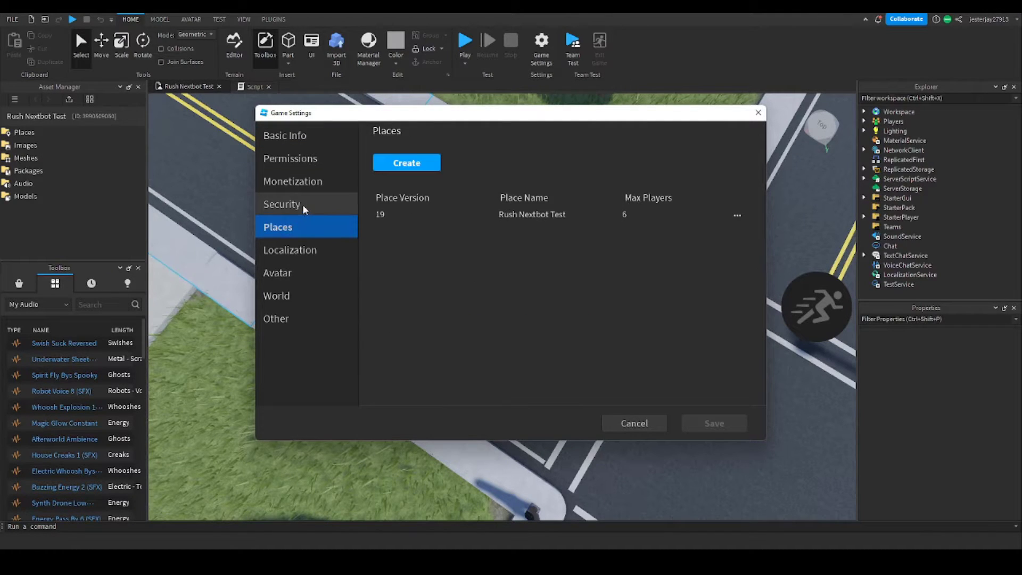
left_click(304, 208)
left_click(294, 294)
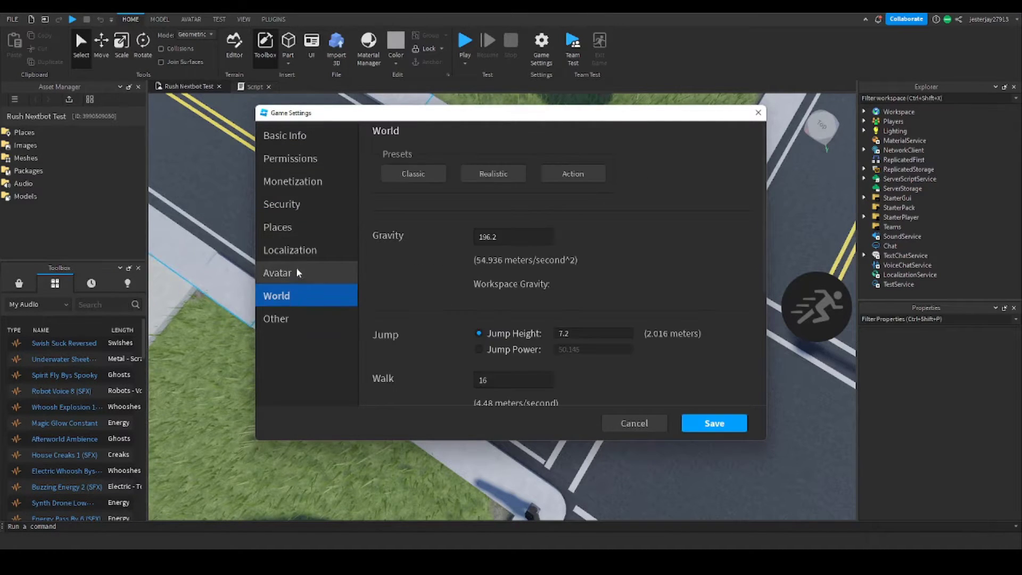
scroll(459, 261, "down", 3)
left_click(305, 319)
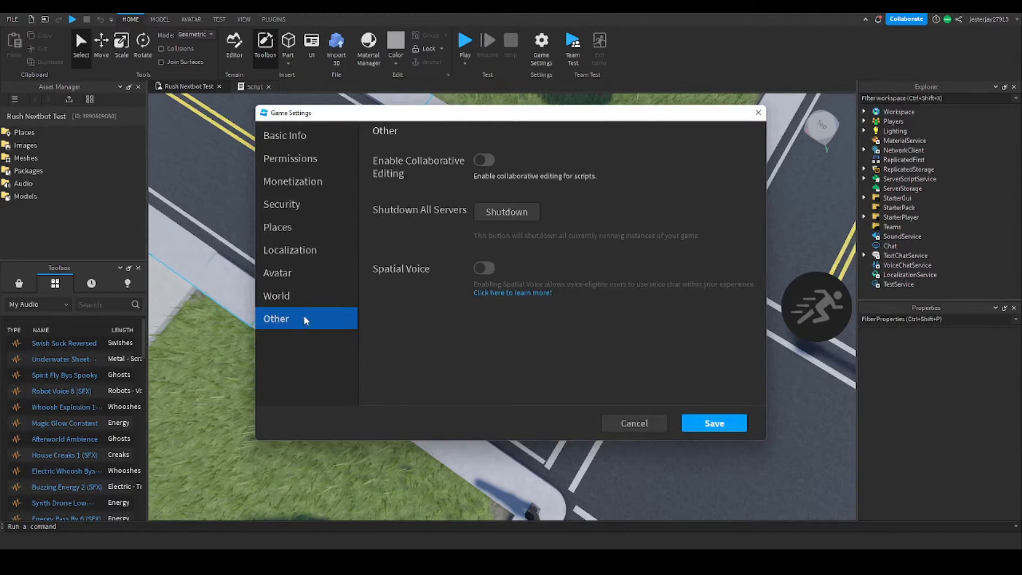
left_click(297, 166)
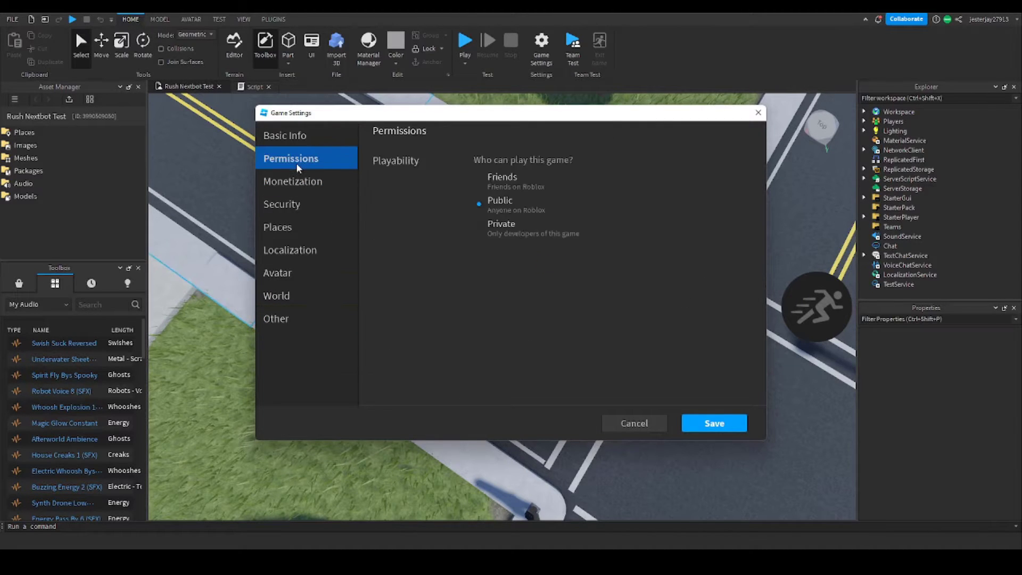
left_click(284, 135)
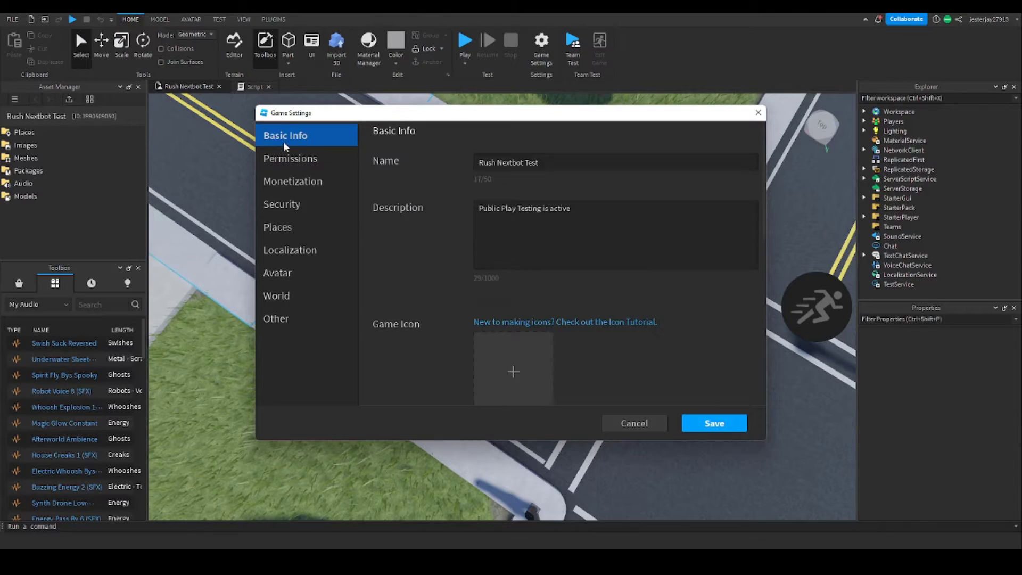
scroll(459, 237, "down", 6)
scroll(461, 241, "down", 2)
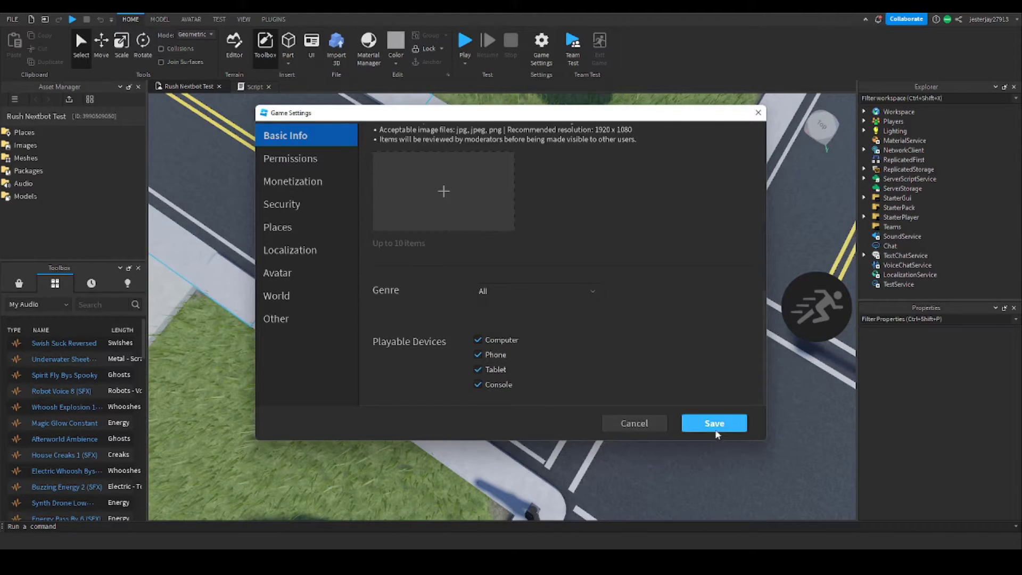
Step: Keep the pending game settings instead of discarding them, and save them
left_click(661, 428)
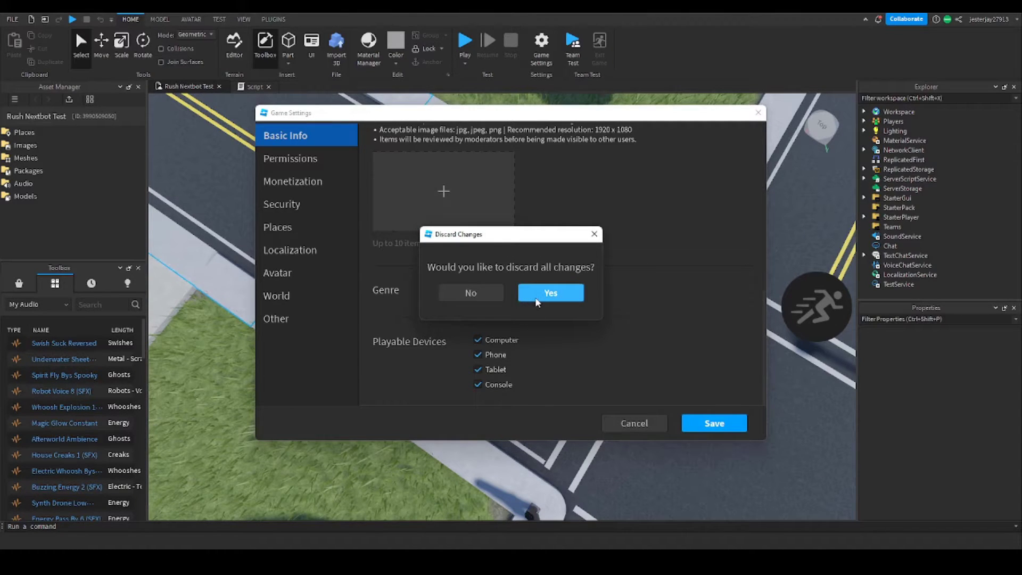
left_click(477, 299)
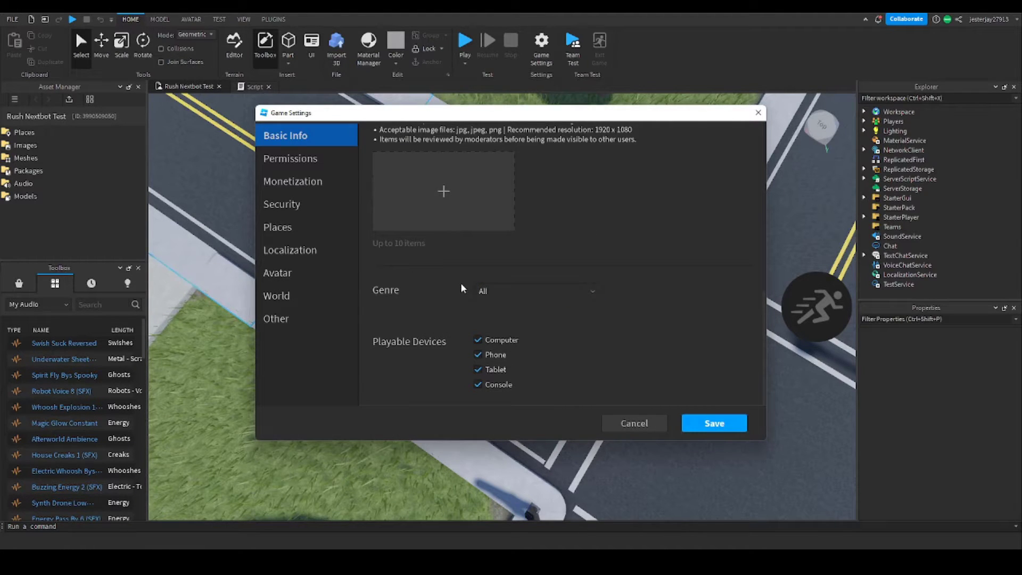
left_click(714, 424)
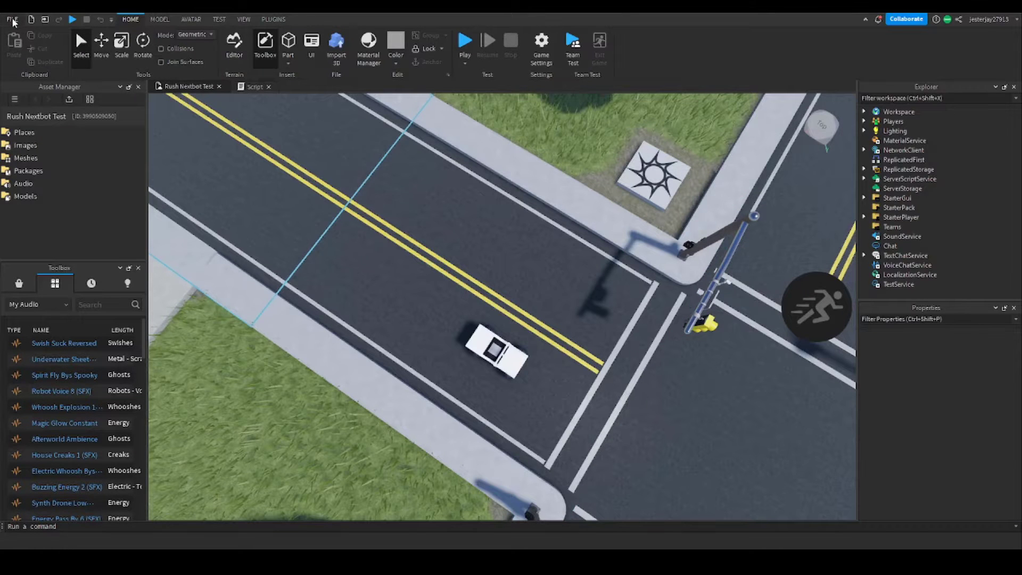
Step: Publish the place with Publish to Roblox As, using Rush Nextbot Test, and close the publishing dialog
left_click(13, 20)
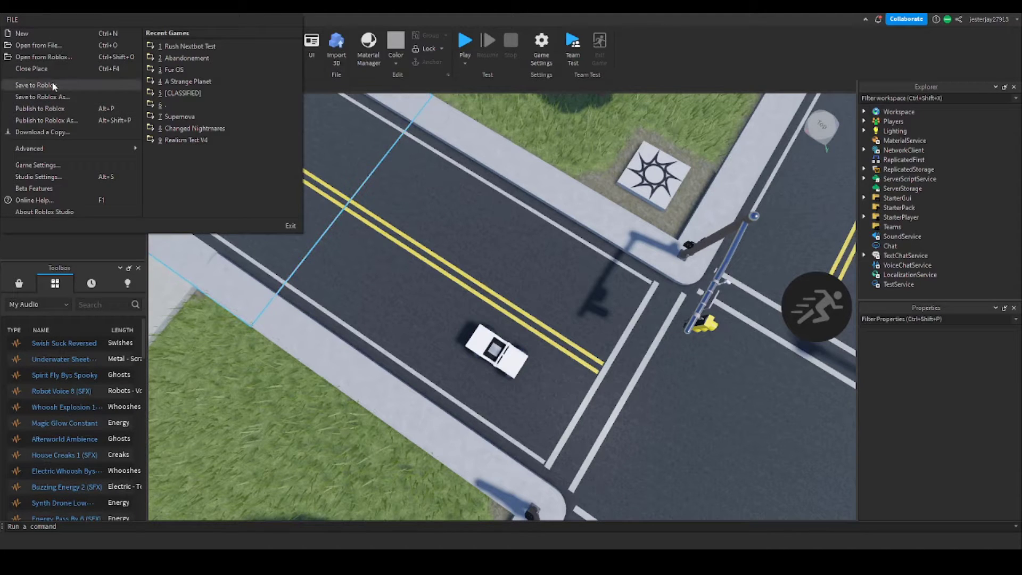
left_click(53, 117)
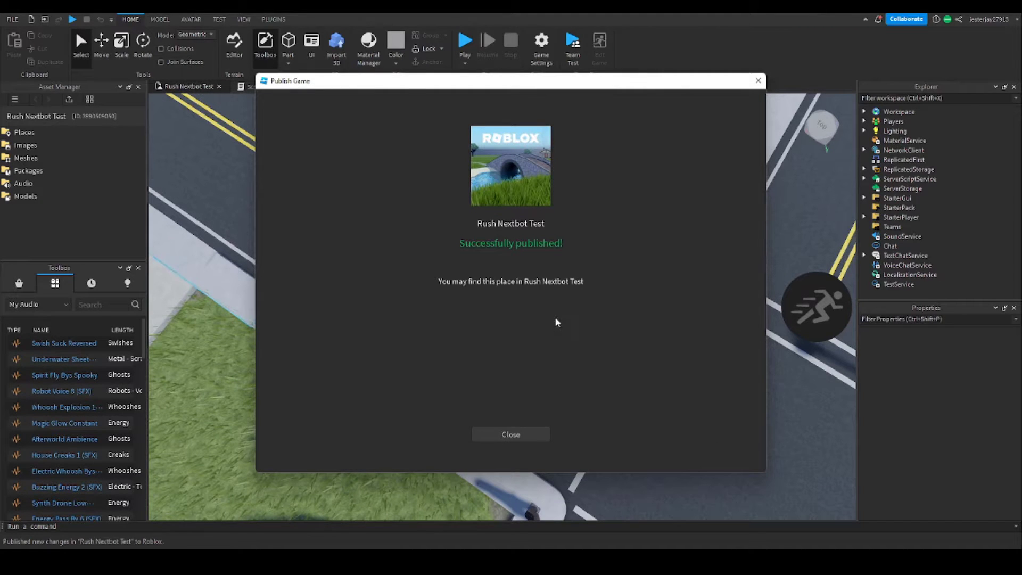
left_click(509, 437)
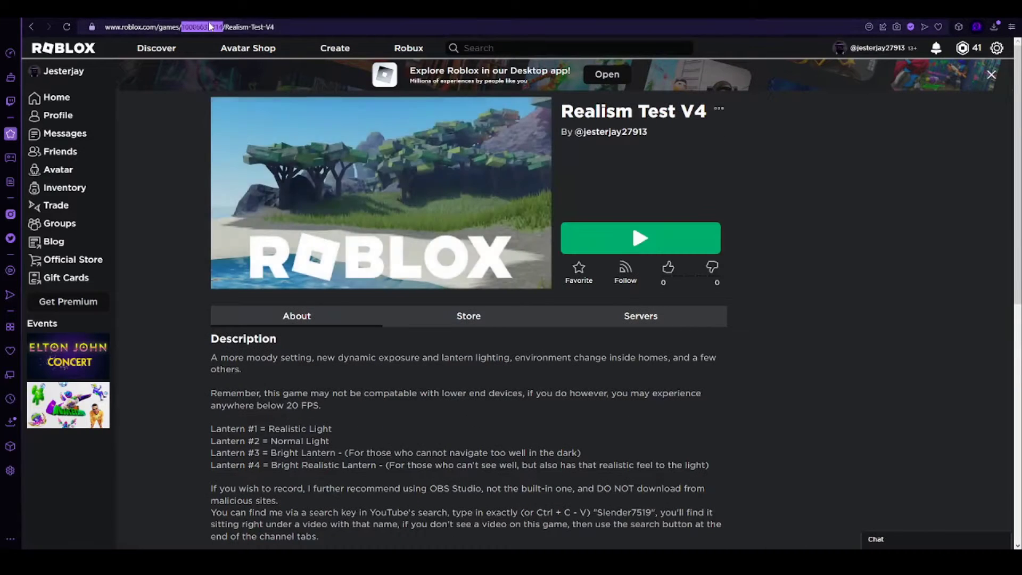
left_click(224, 27)
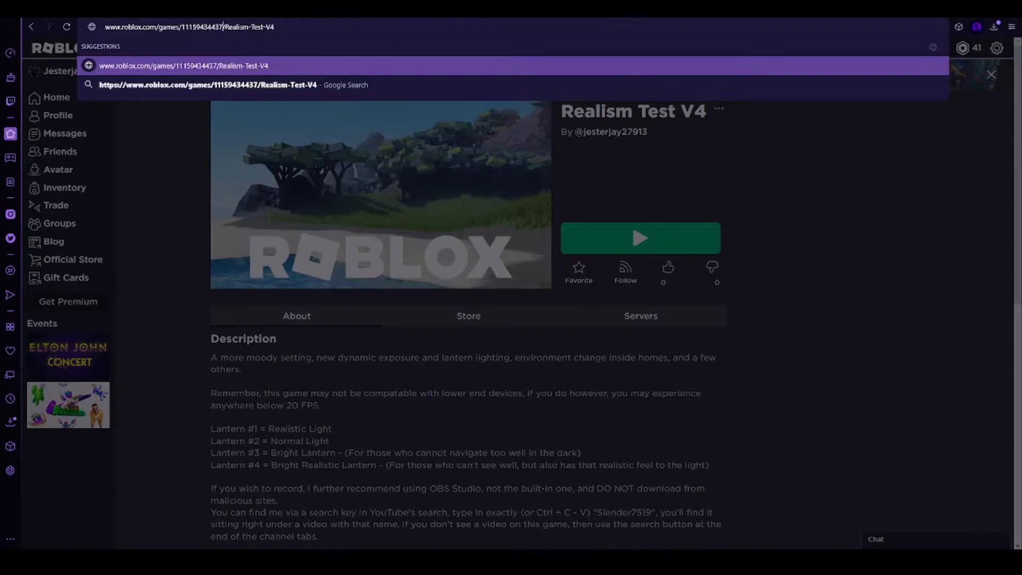
key("Return")
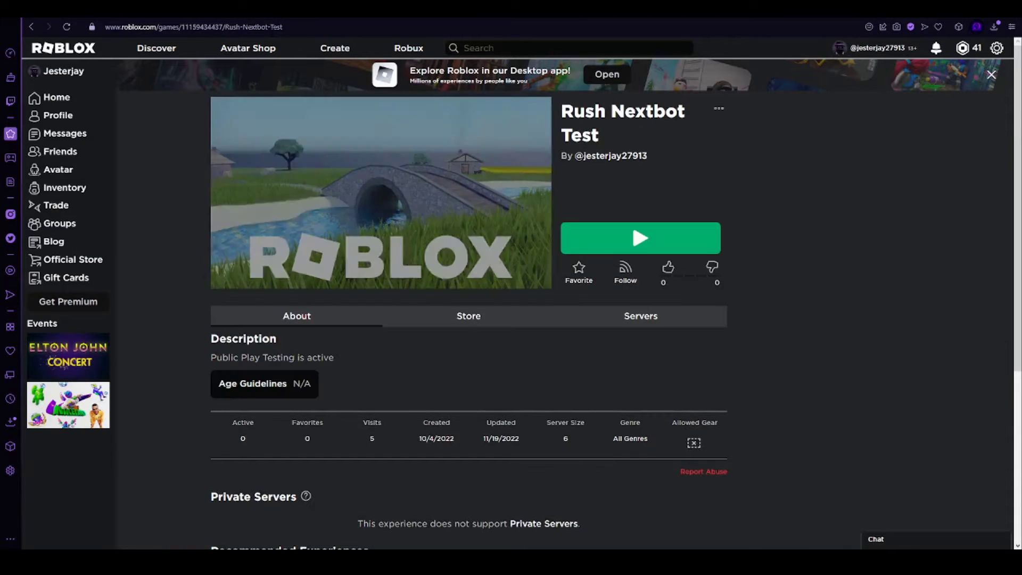
Step: Check the page's extra options and launch Rush Nextbot Test from its game page
left_click(719, 110)
left_click(710, 266)
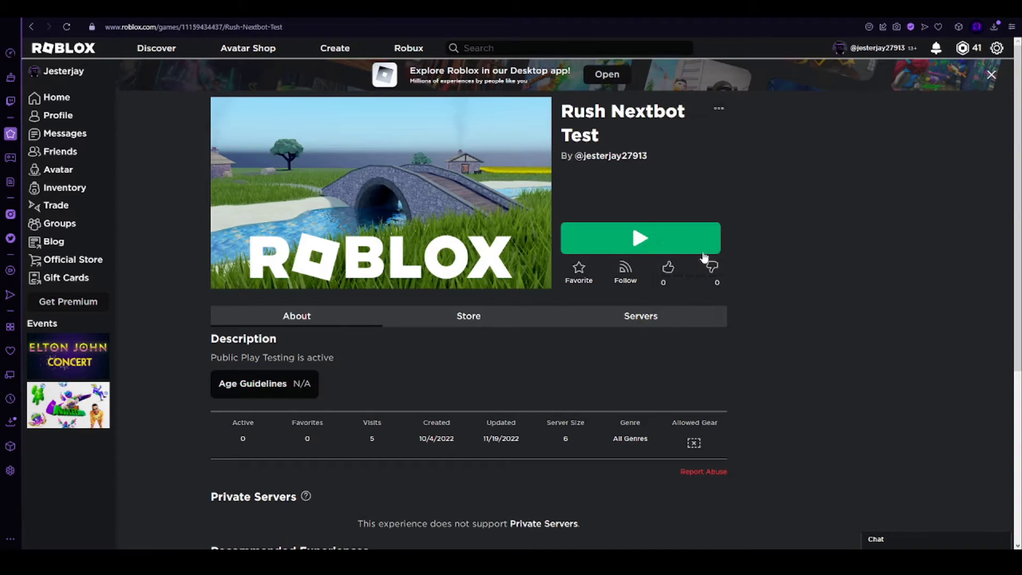
left_click(658, 230)
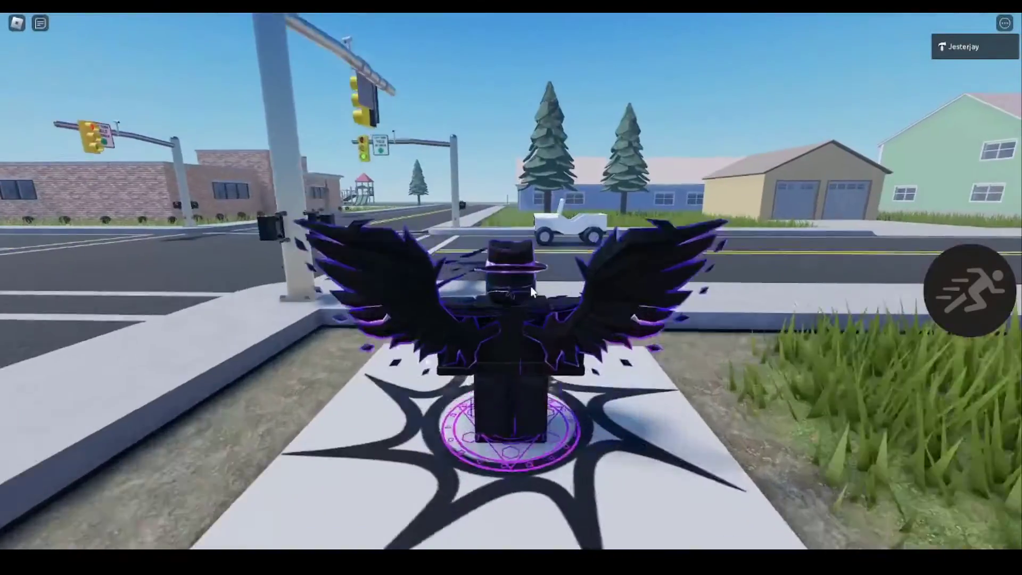
Step: Walk the character from the spawn pad across the road and board the white jeep
scroll(520, 380, "up", 5)
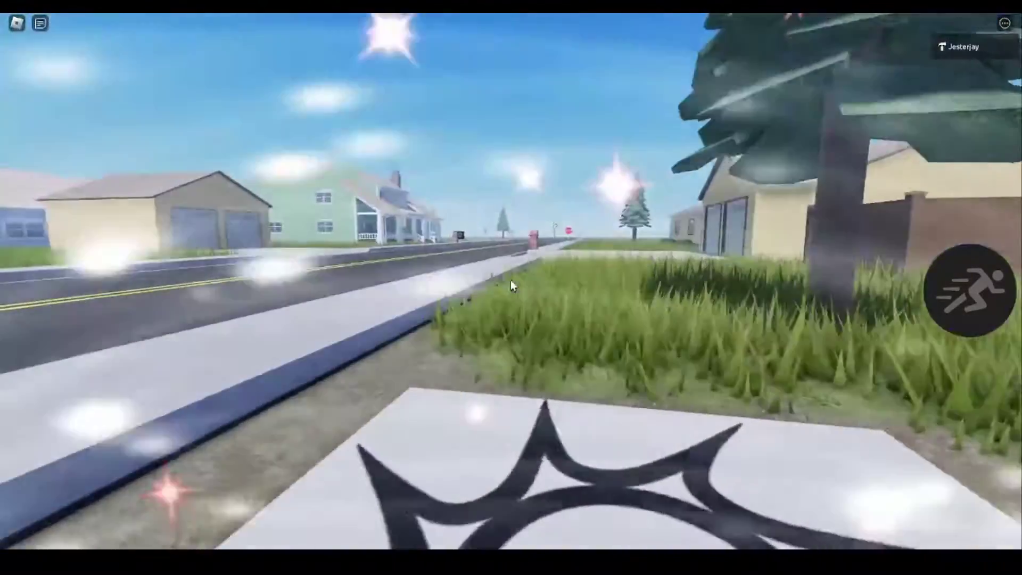
key("a")
key("w")
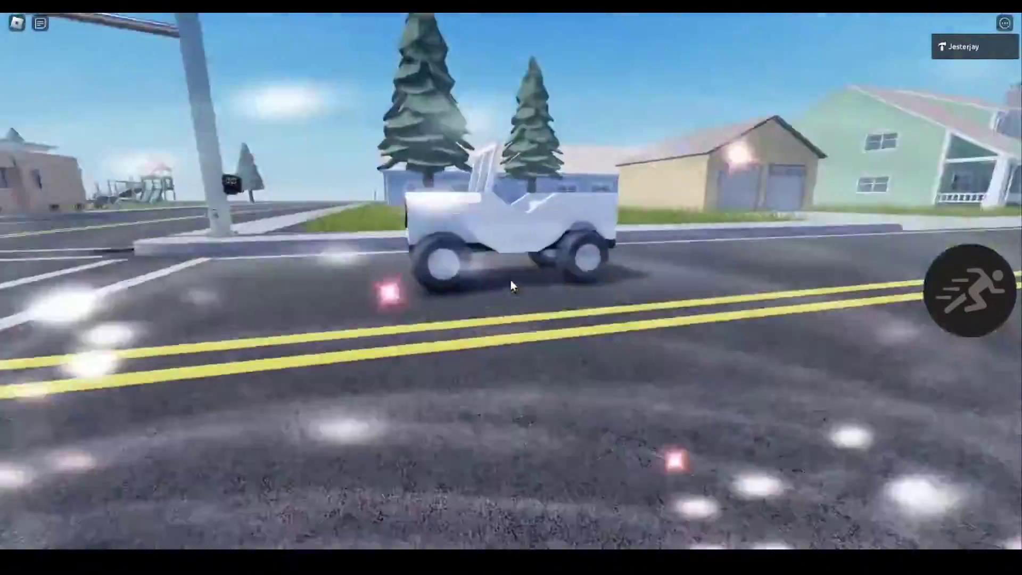
key("w")
key("space")
scroll(513, 287, "down", 5)
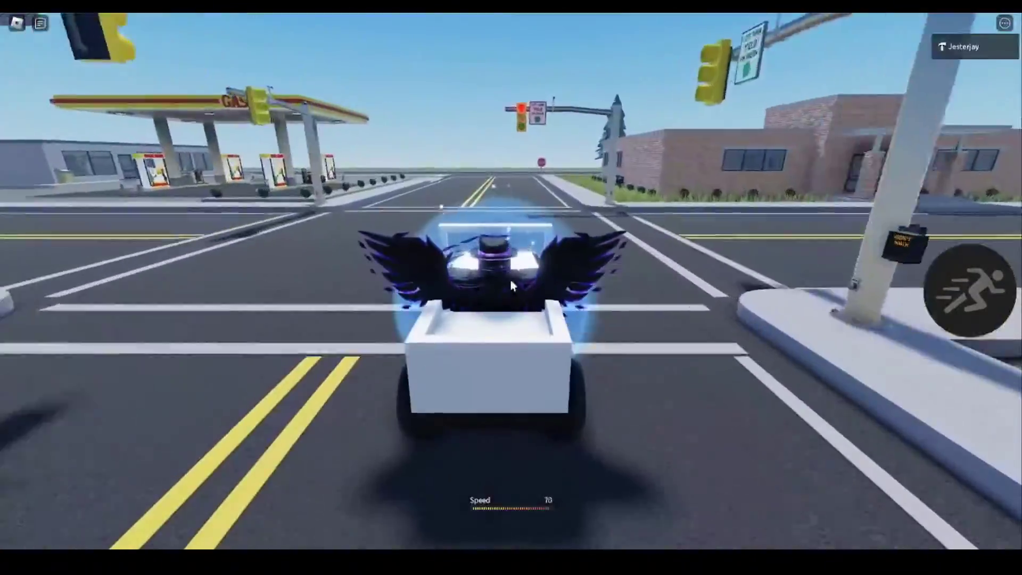
Step: Drive the jeep through the intersection and steer it around near the gas station
key("w")
right_click_drag(511, 282, 536, 271)
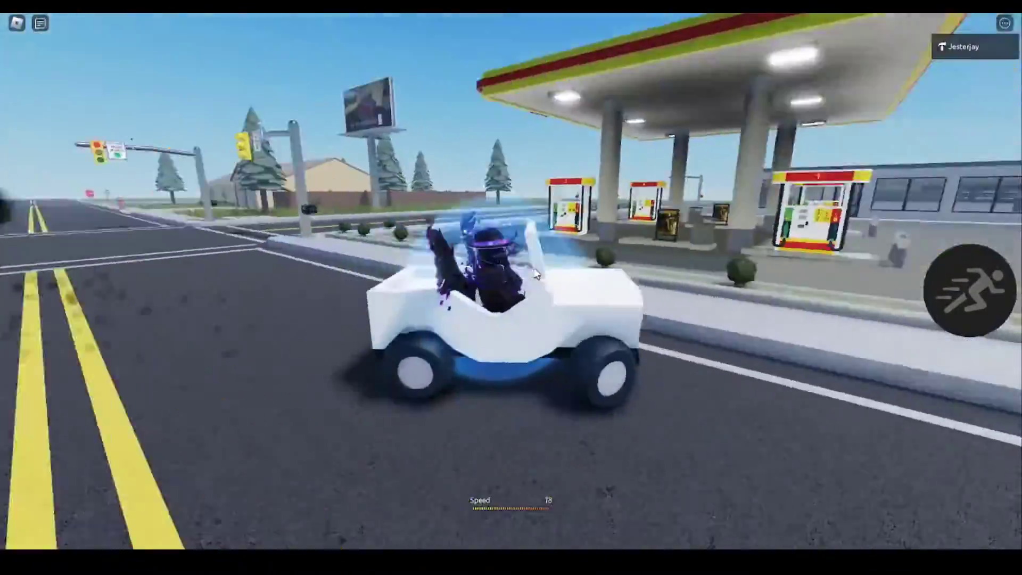
key("w")
key("a")
key("s")
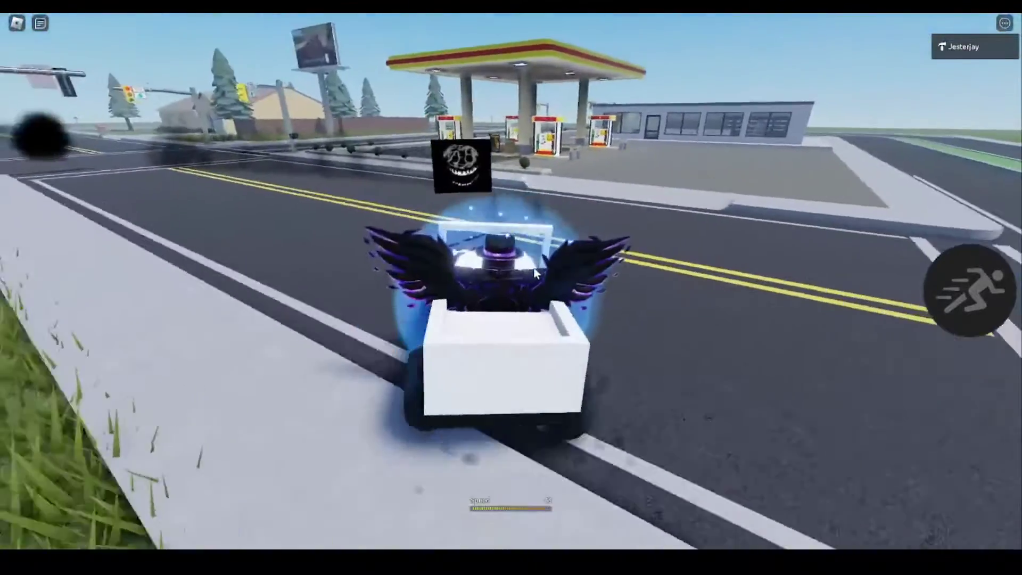
key("w")
key("d")
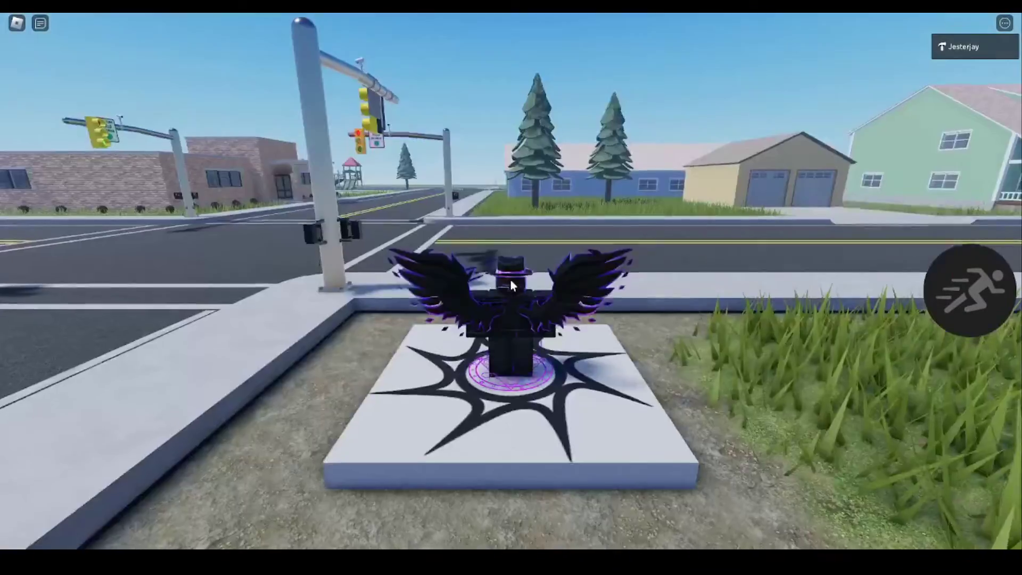
Step: Run the character from the spawn pad through the intersection to the white jeep on the road
key("w")
key("d")
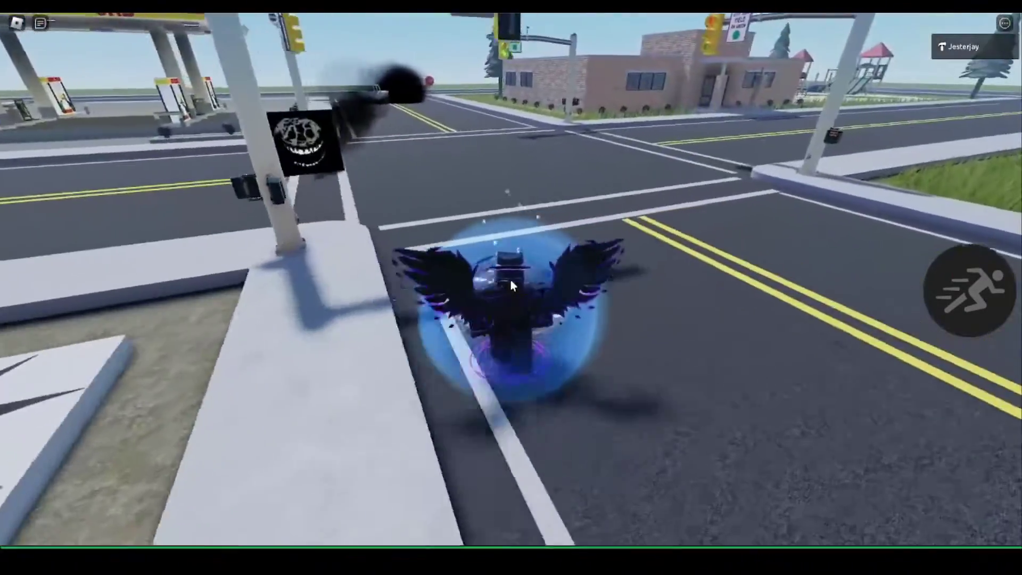
key("w")
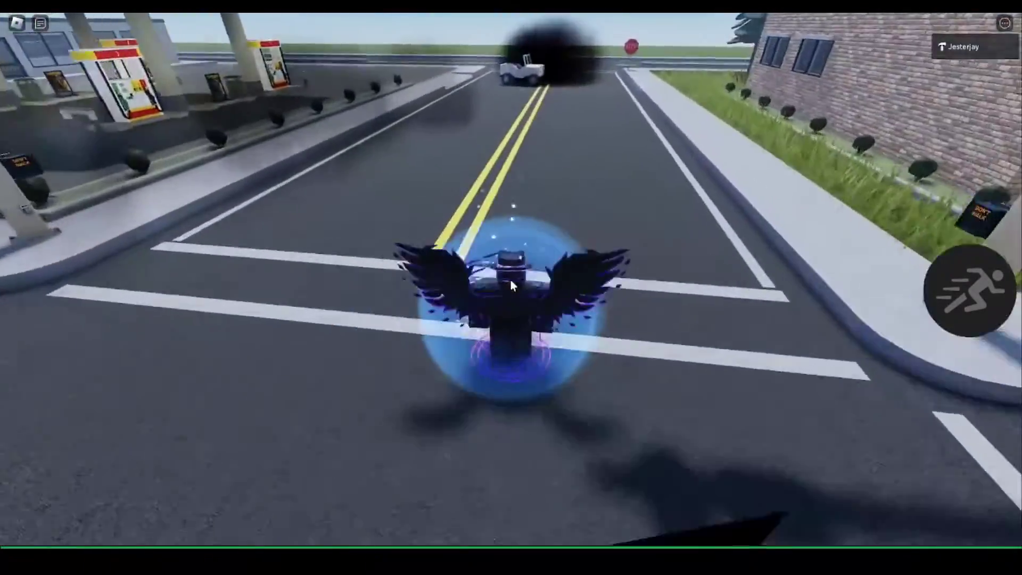
key("w")
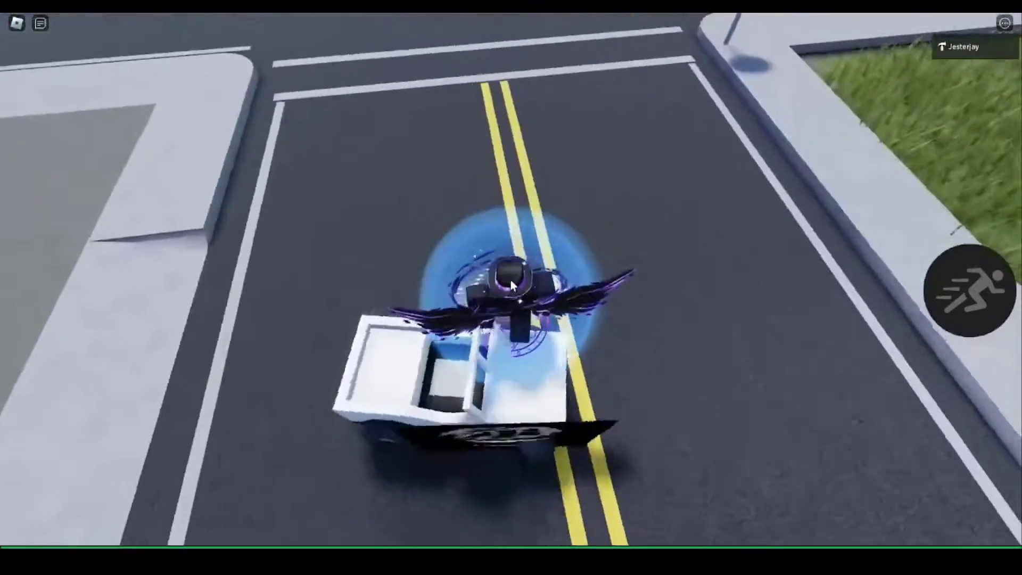
Step: Board the white jeep, drive it along the divided road and steer it out onto the open grass field
key("w")
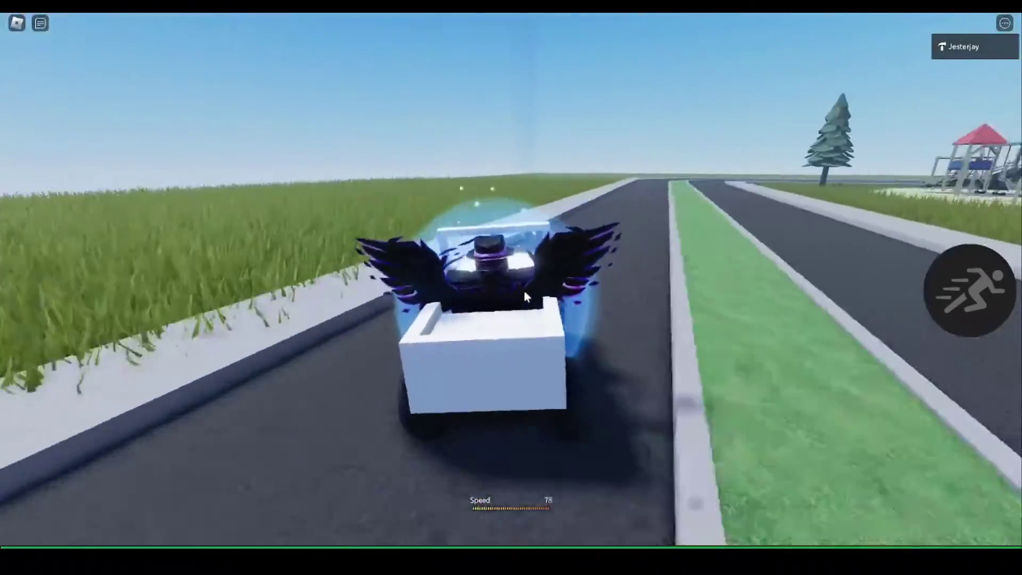
key("a")
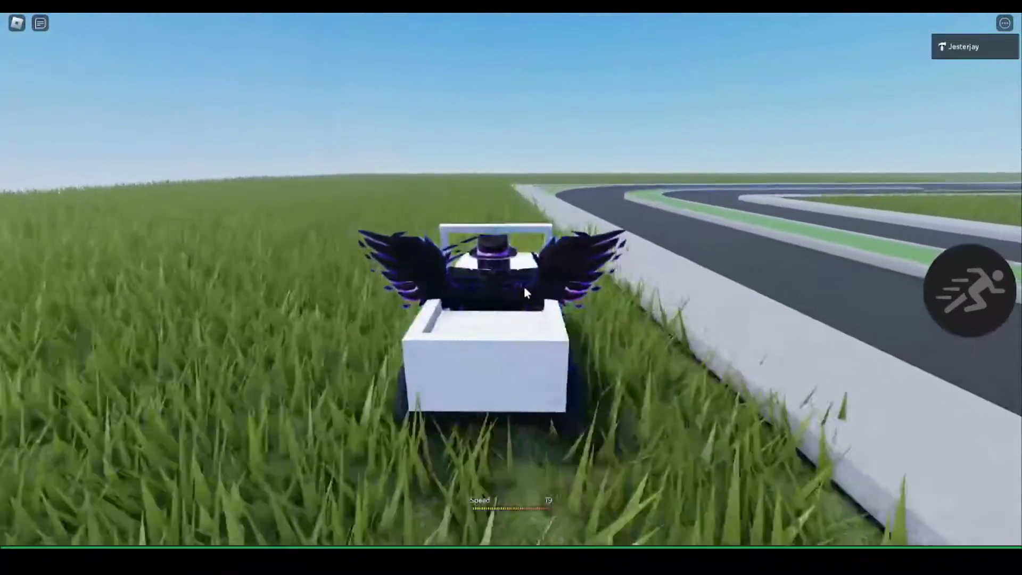
key("d")
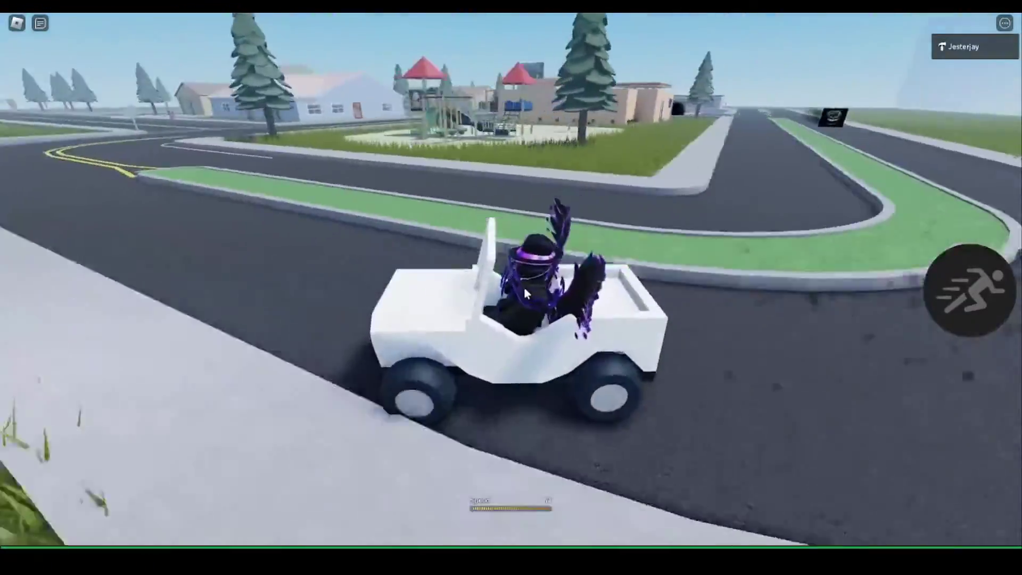
key("d")
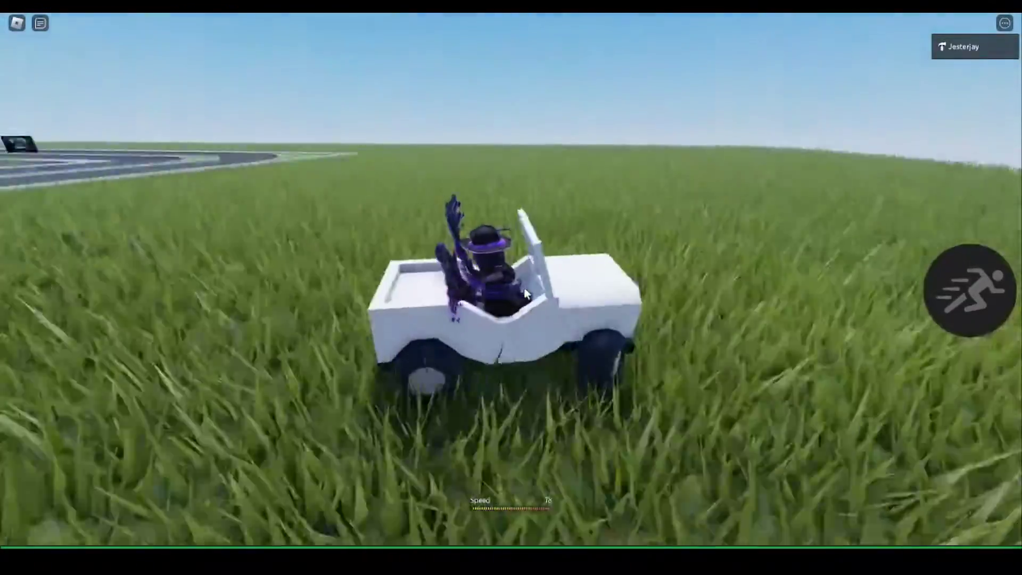
key("d")
key("s")
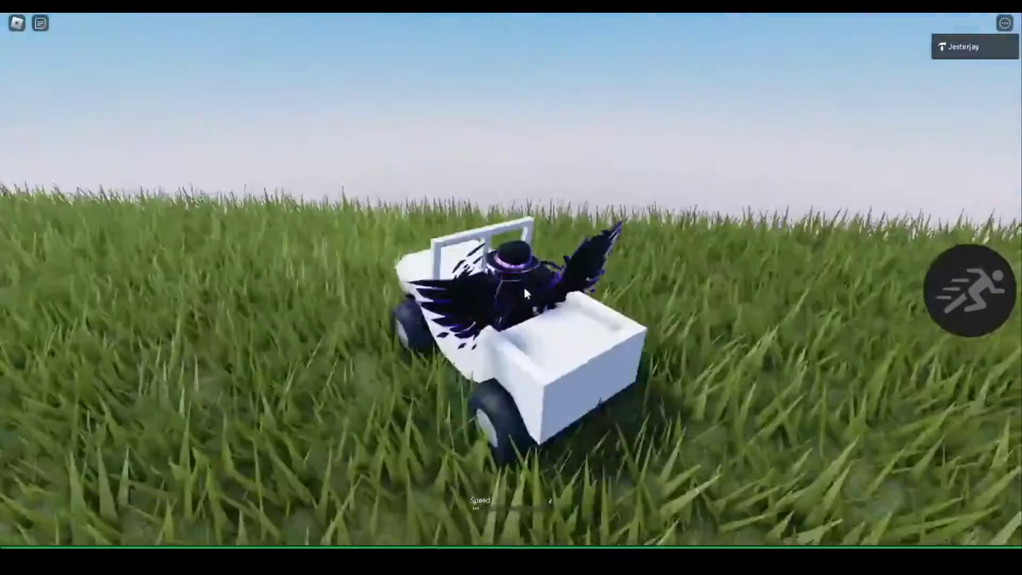
Step: Circle the jeep across the grass field and bring it back onto the road near the playground
key("w")
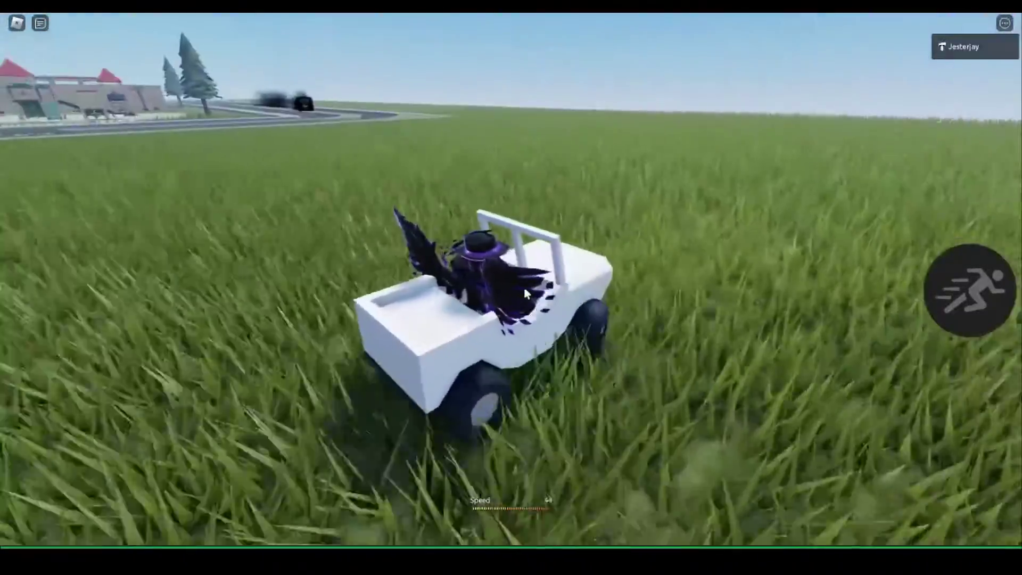
key("a")
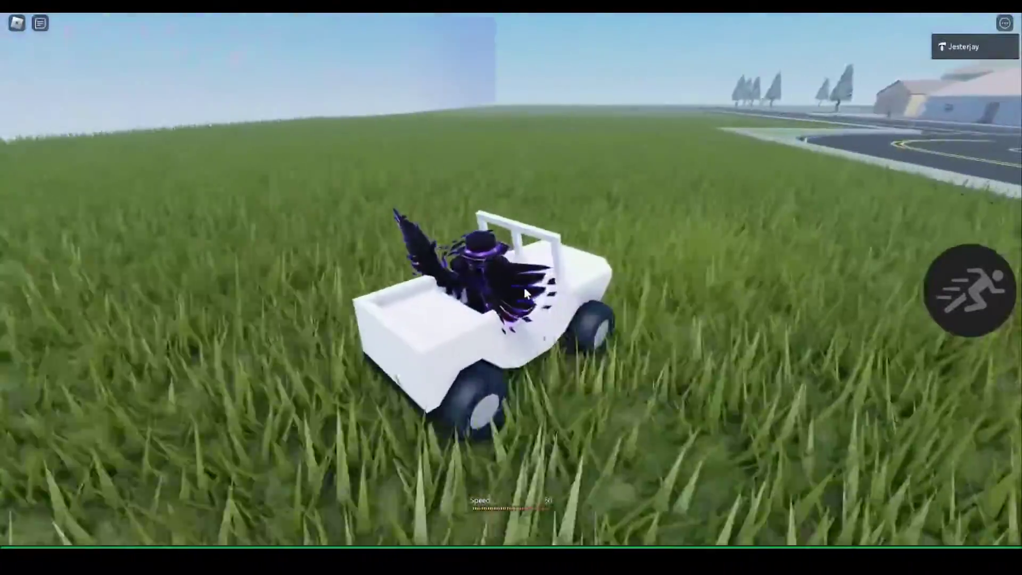
key("w")
key("d")
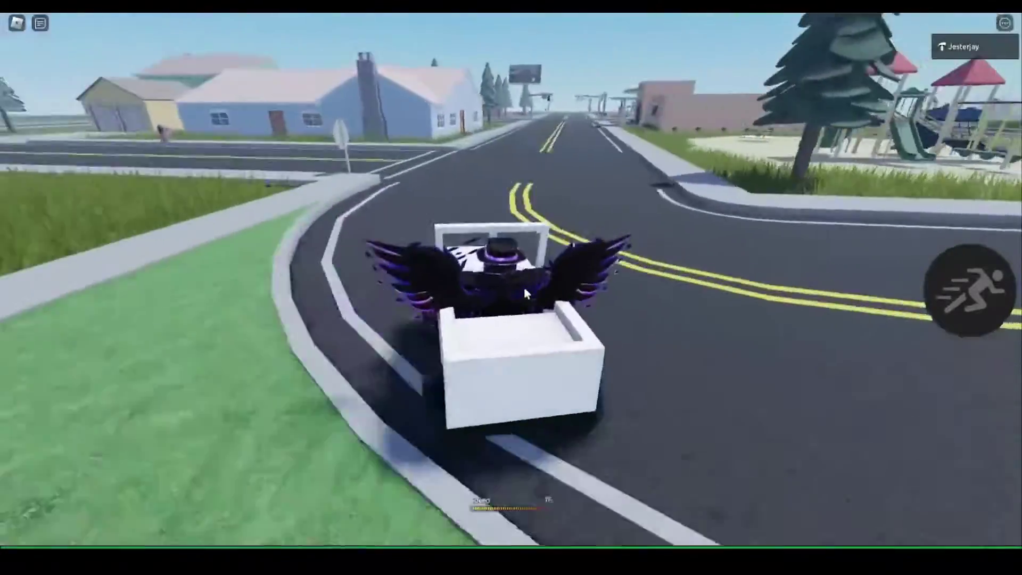
Step: Drive the jeep down the street past the blue house, turn it around and steer it through the brick building's entrance
key("w")
key("w")
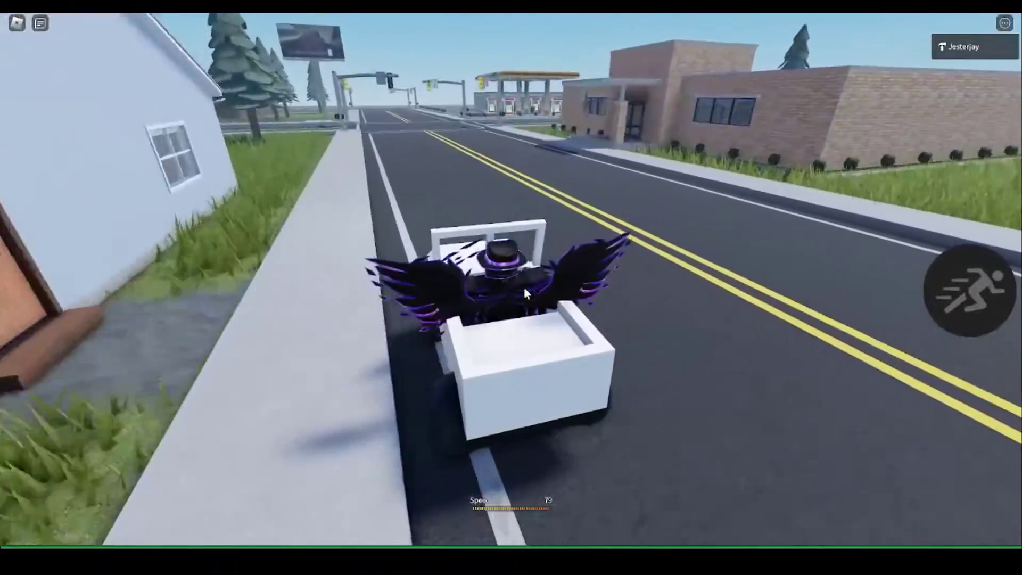
key("a")
key("a")
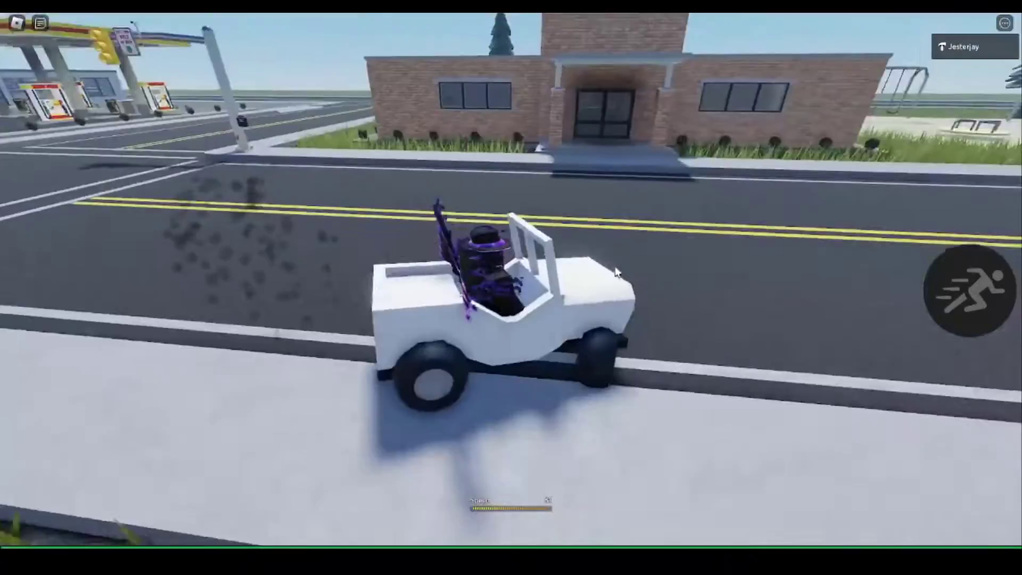
key("a")
key("w")
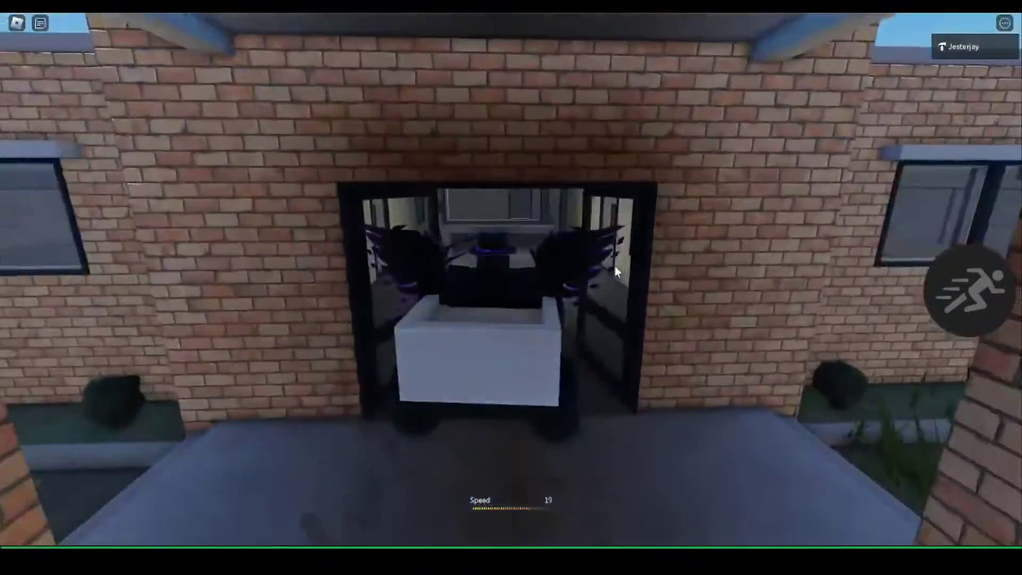
right_click_drag(614, 267, 615, 266)
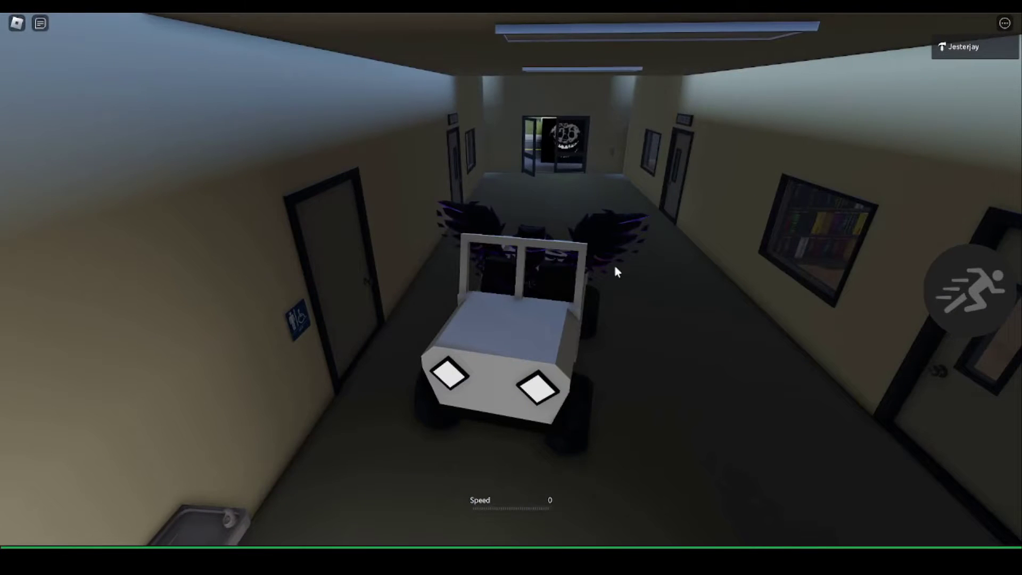
Step: Move the jeep back and forth along the brick building's hallway while looking back at the nextbot by the entrance
key("Escape")
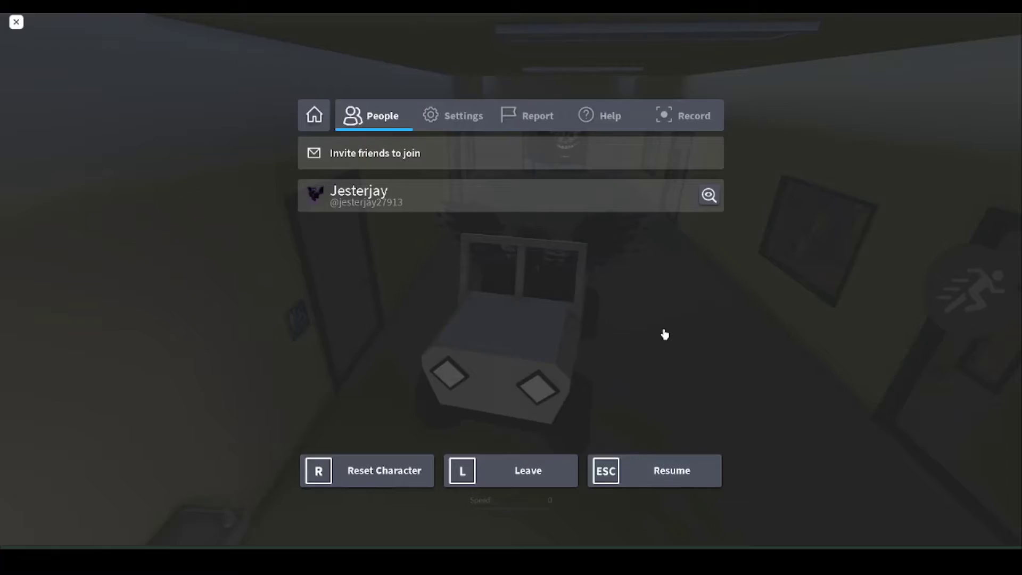
key("Escape")
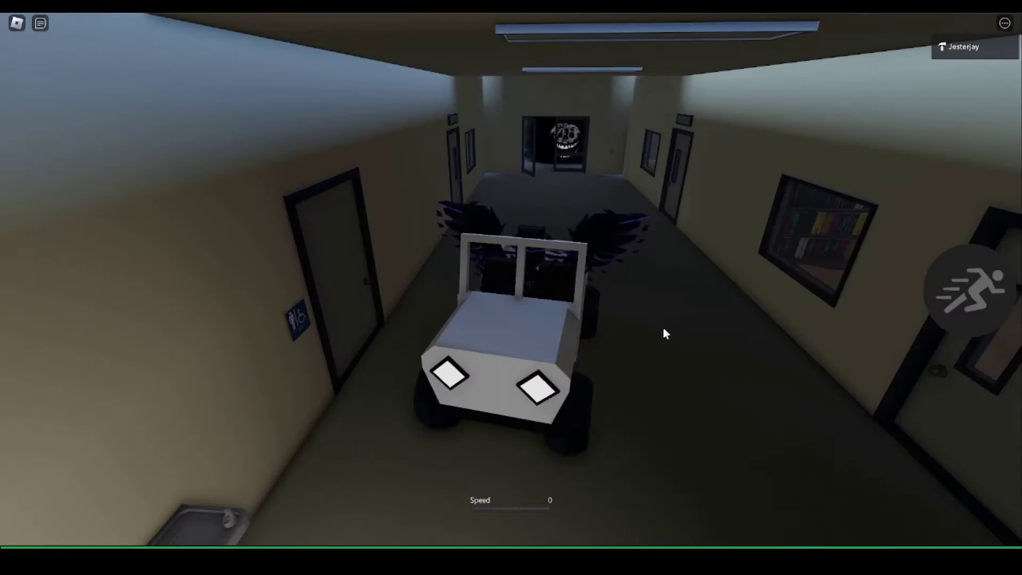
key("w")
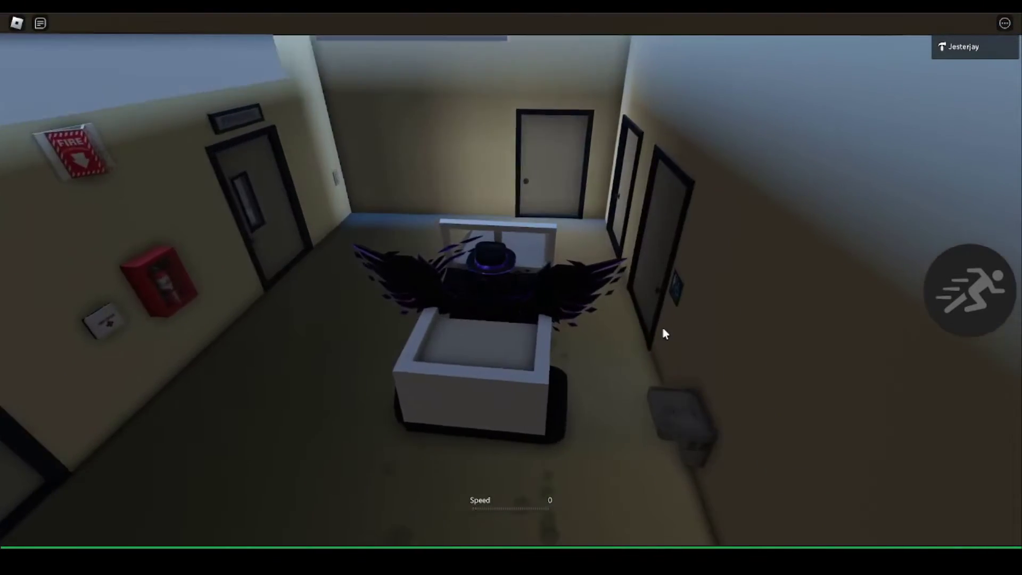
right_click_drag(662, 328, 663, 328)
key("s")
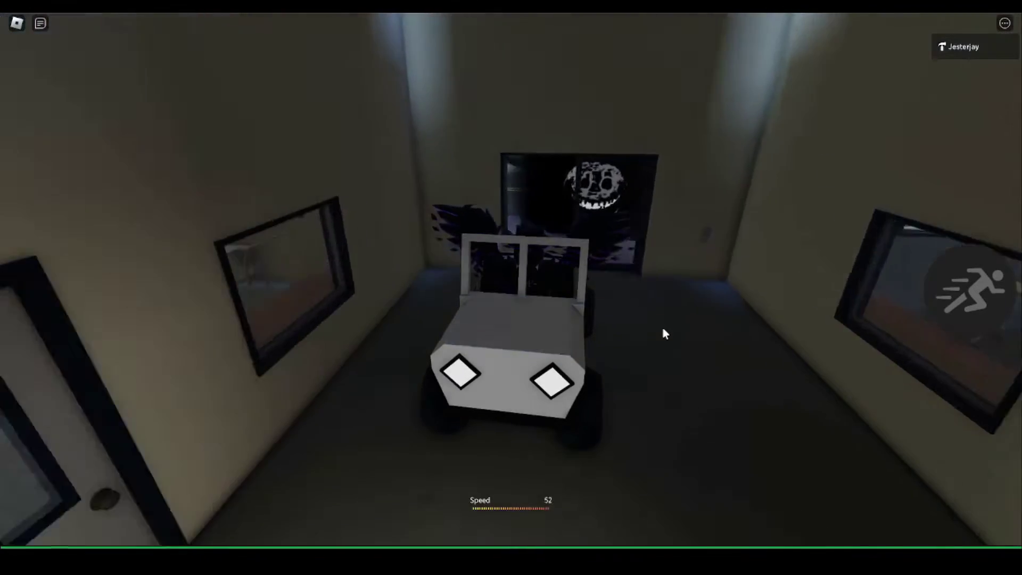
key("w")
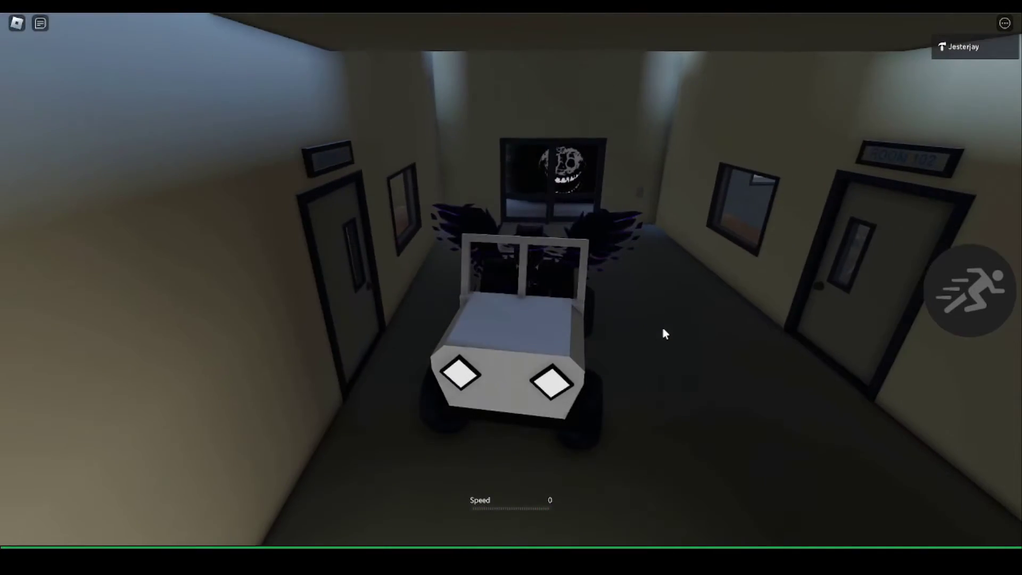
key("w")
right_click_drag(662, 328, 661, 327)
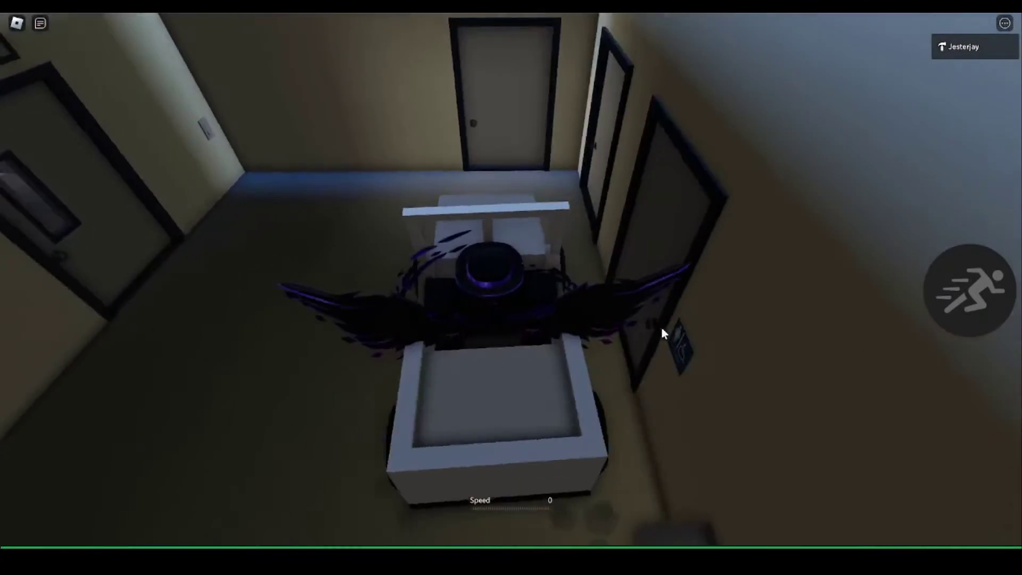
key("Escape")
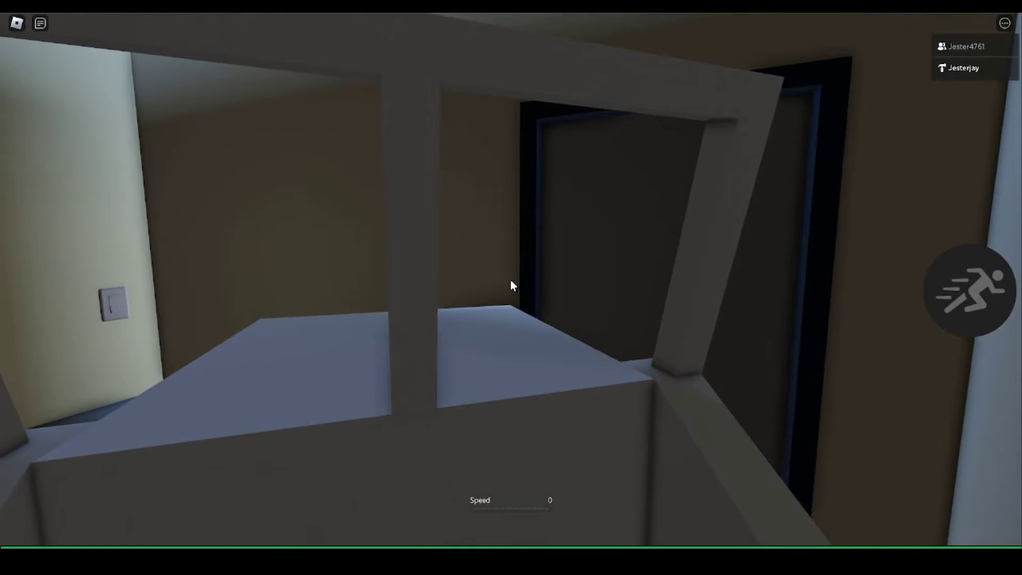
Step: Manoeuvre the jeep in first-person view by the hallway's end doors and drive it outside onto the grass
key("w")
key("s")
key("w")
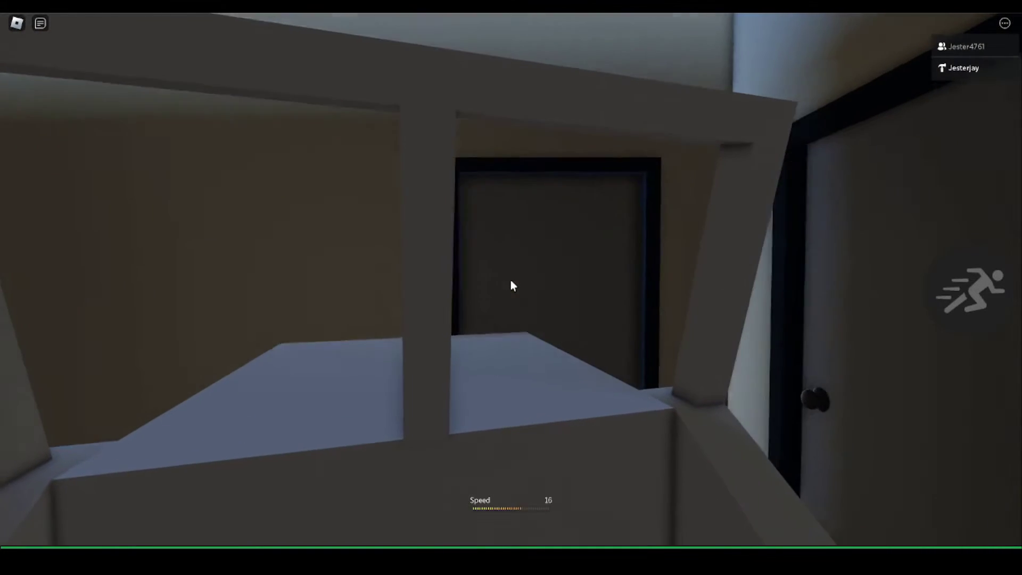
key("s")
key("w")
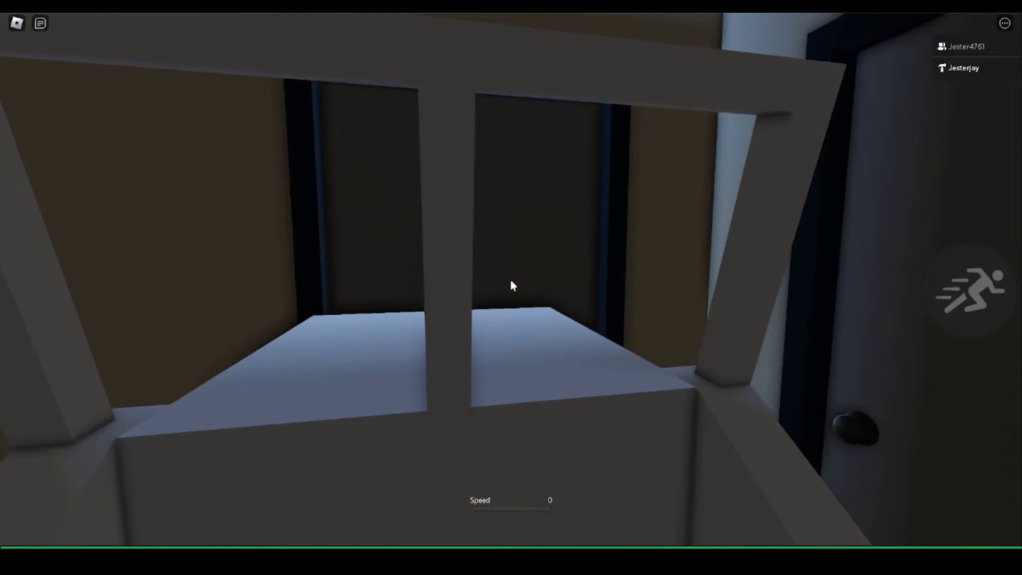
key("s")
key("w")
key("w")
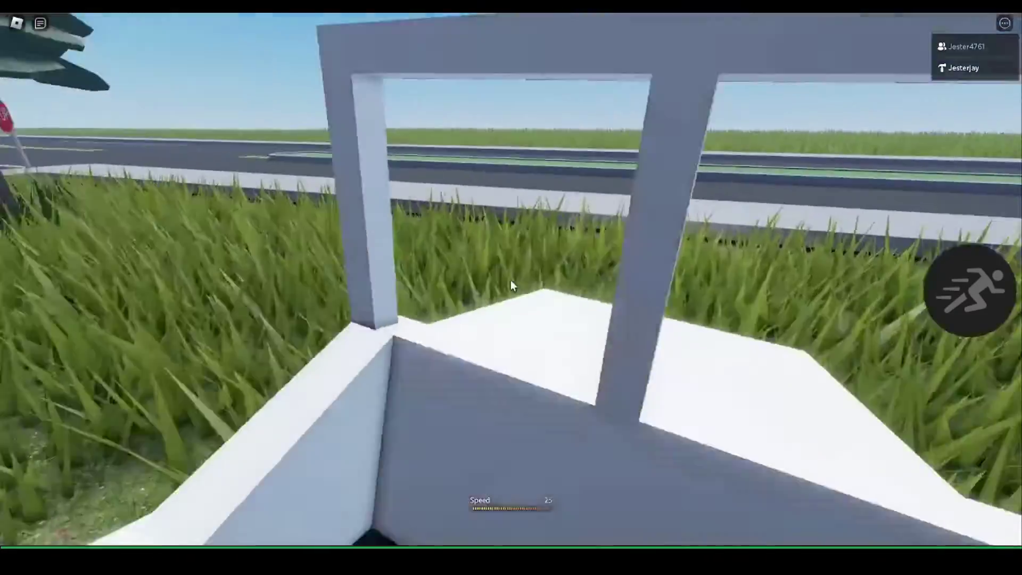
Step: Switch to a distant third-person view and drive the jeep along the divided road around the gas station store
scroll(513, 276, "down", 5)
right_click_drag(513, 277, 512, 277)
key("w")
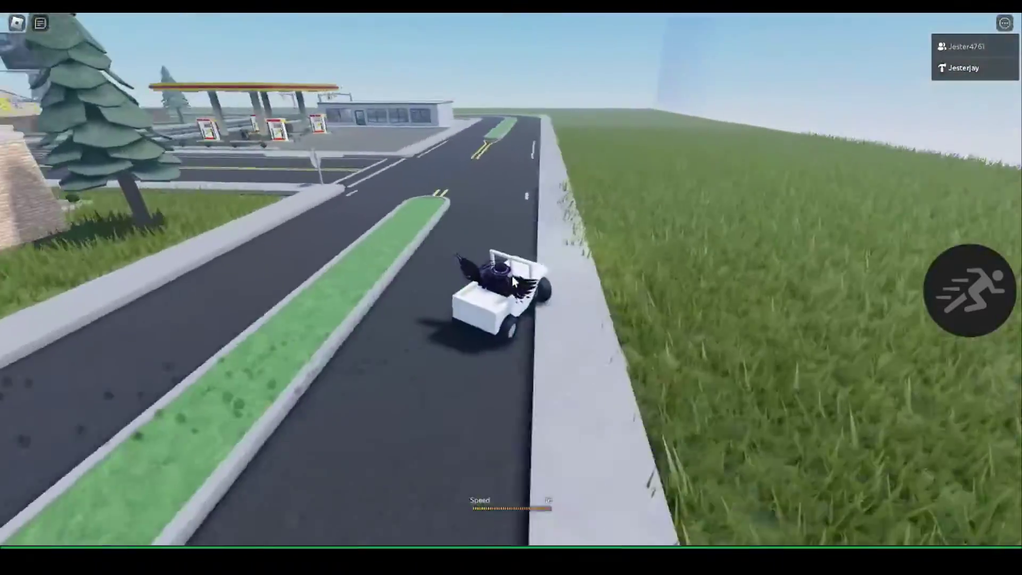
key("w")
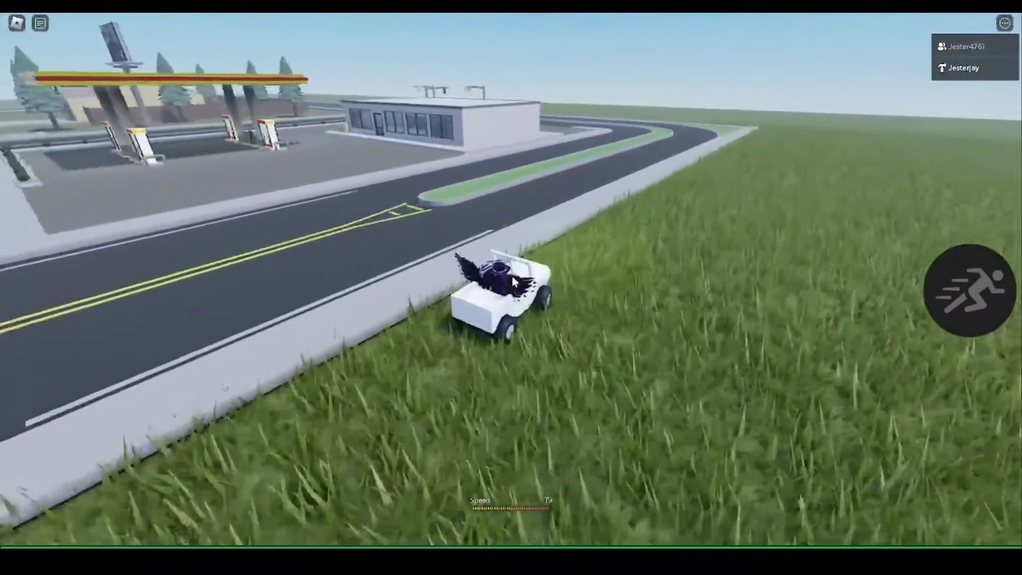
key("a")
key("w")
key("a")
key("d")
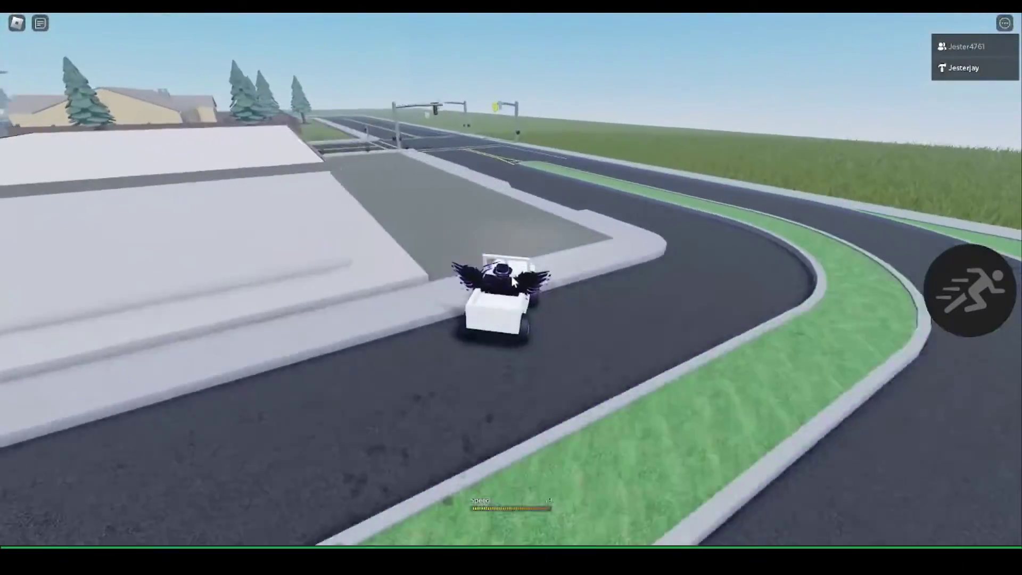
Step: Drive the jeep through the traffic-light intersection and around the bend by the fenced house towards the stop sign
key("a")
key("w")
key("a")
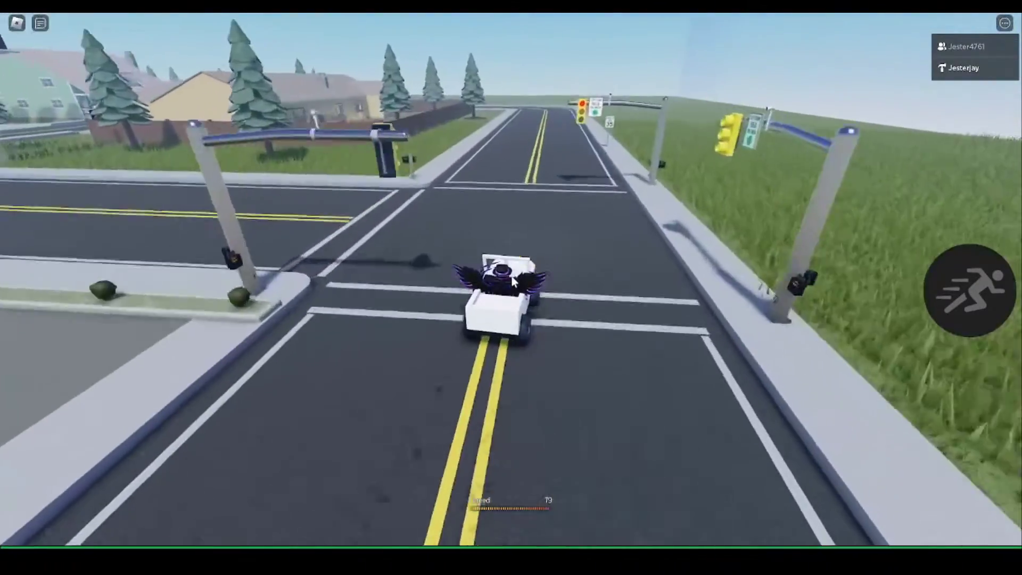
key("d")
key("w")
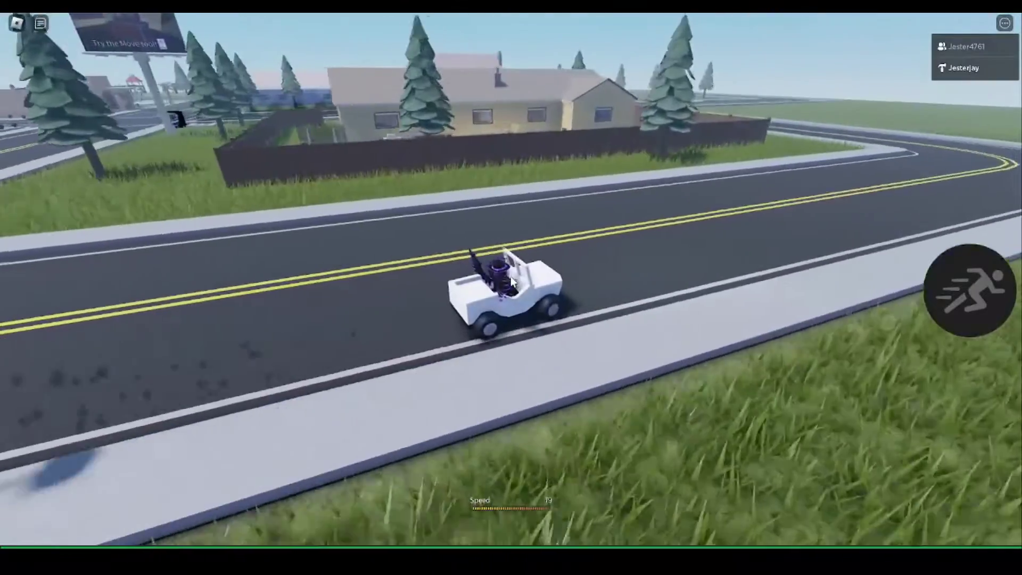
key("a")
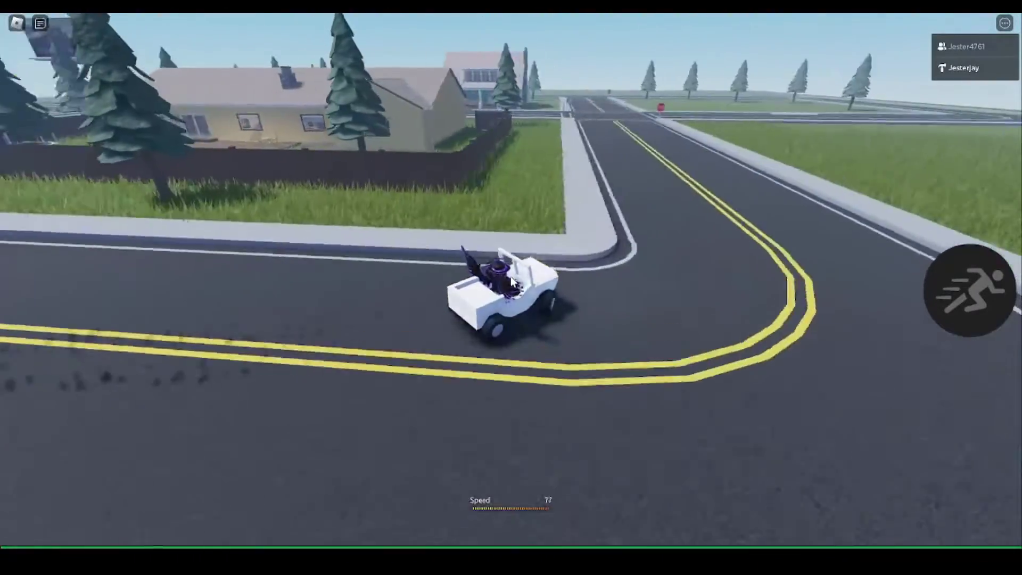
key("a")
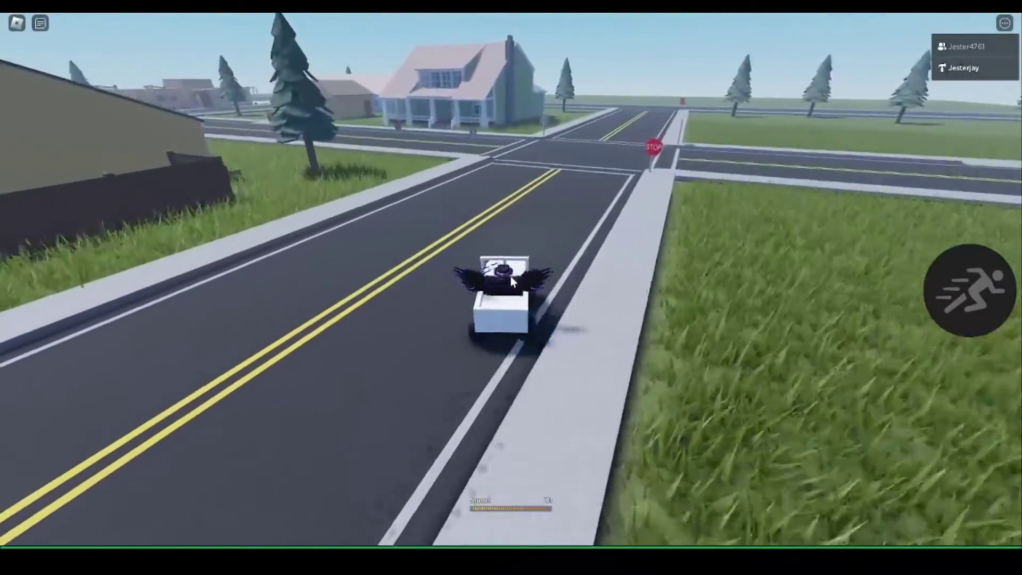
Step: Drive the jeep along the residential street and across the lawn beside the garage to the gas station intersection
key("d")
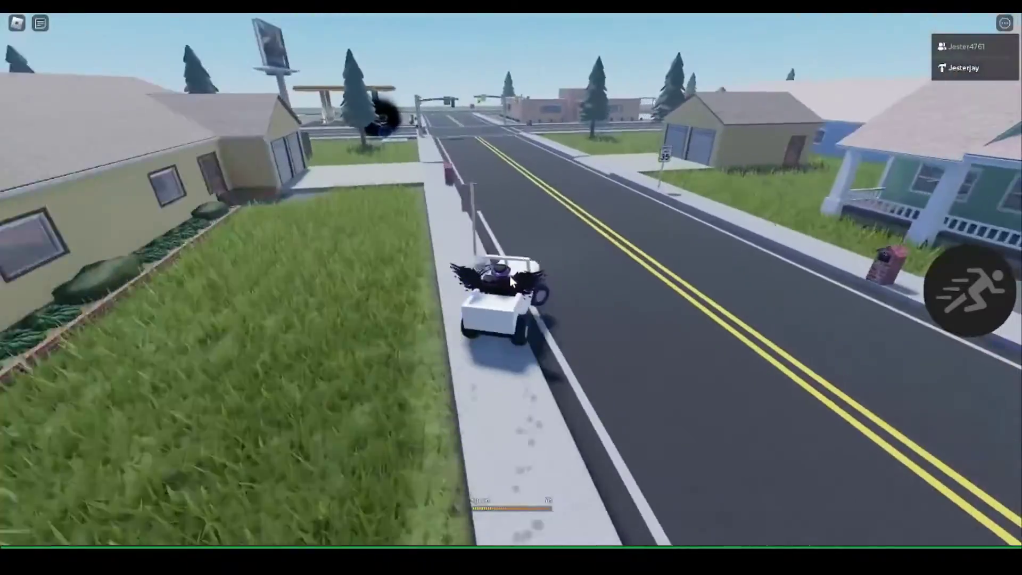
key("d")
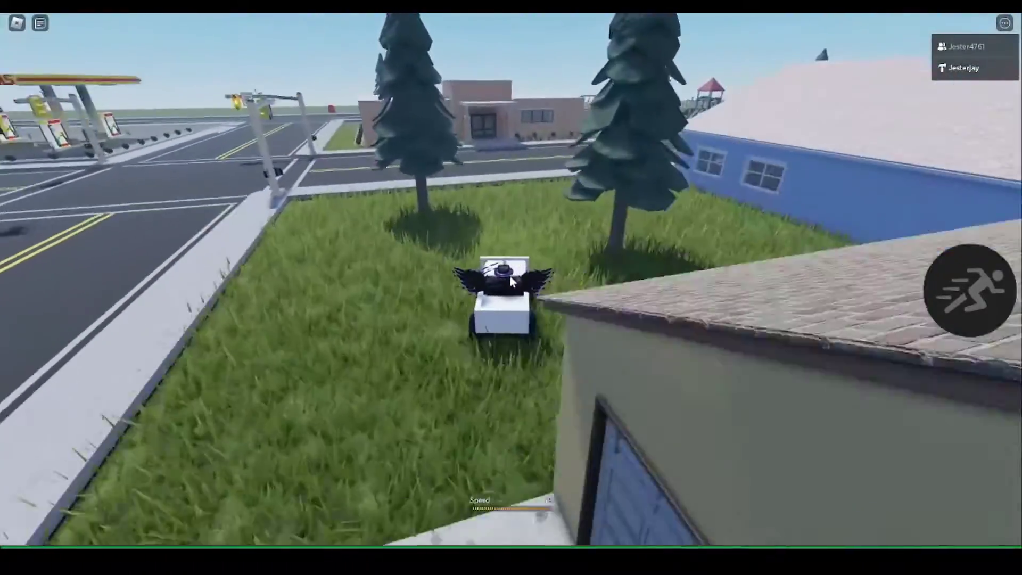
key("a")
key("d")
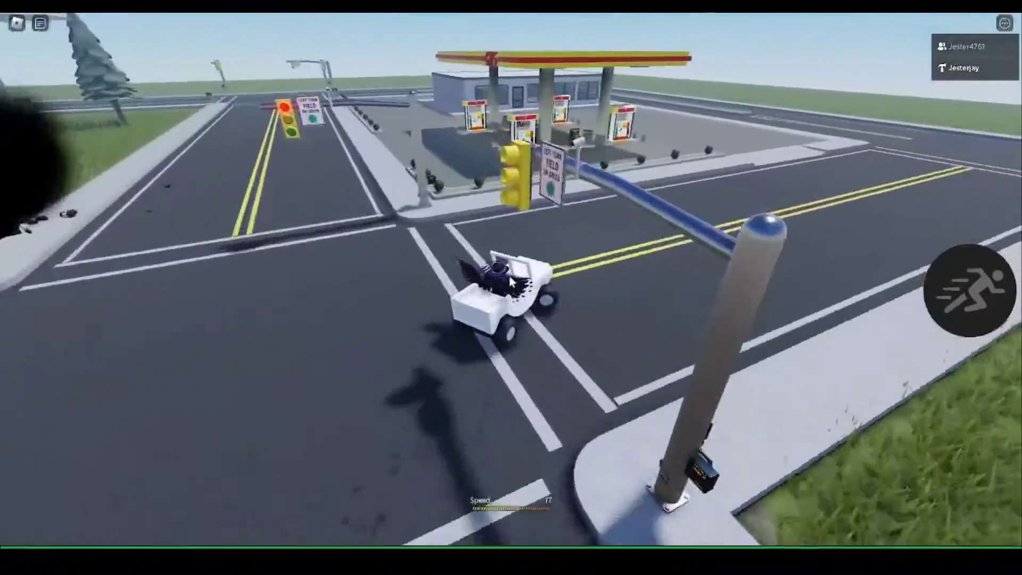
Step: Drive the jeep along the grass median past the playground, stop it at the bend and check the in-game player list
key("d")
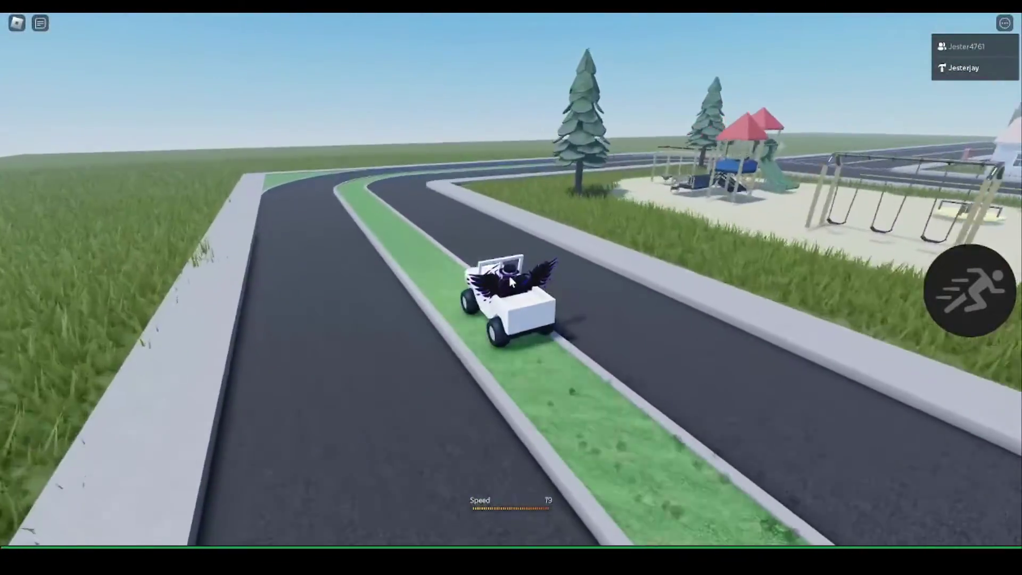
key("d")
key("Escape")
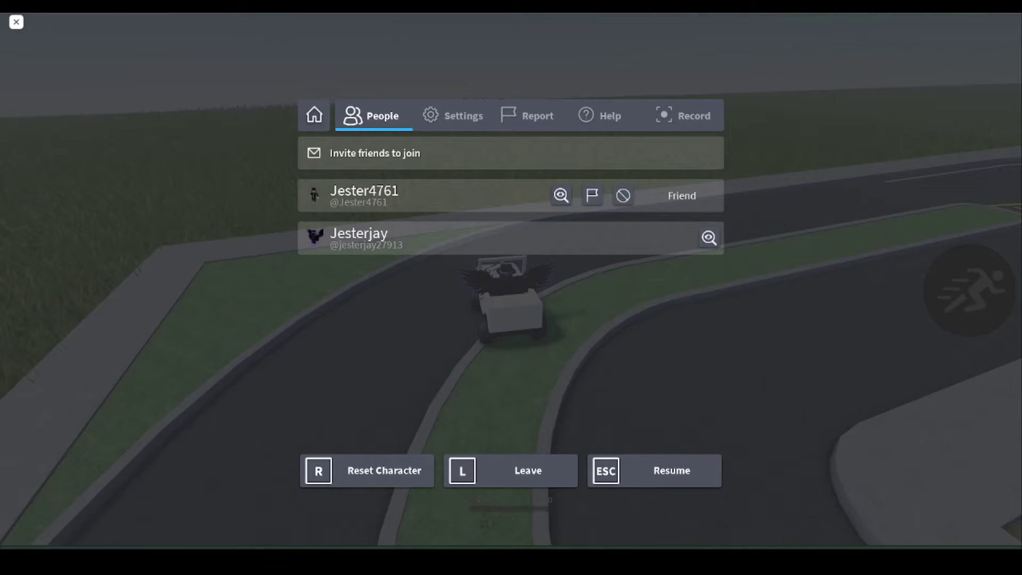
key("Escape")
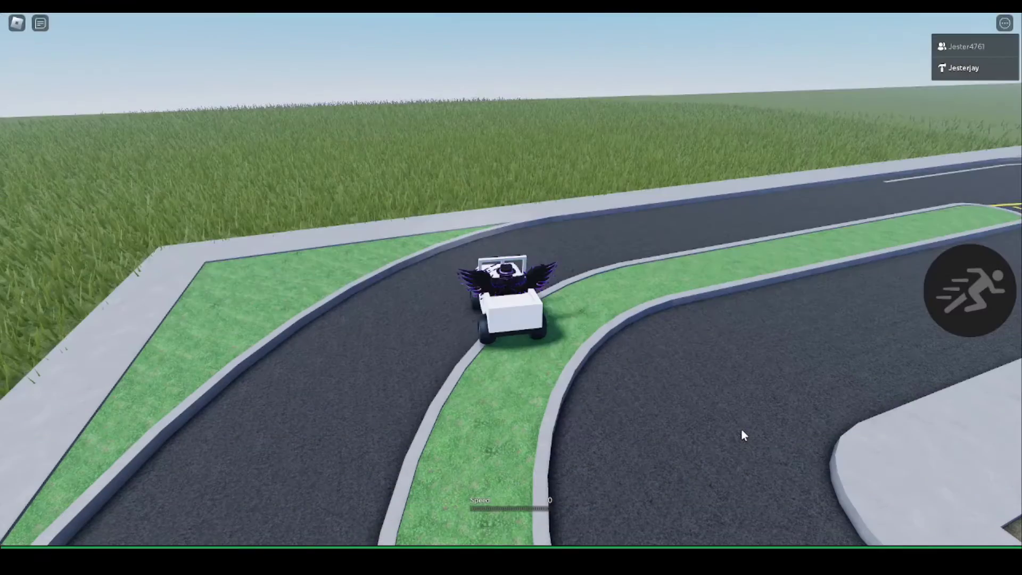
key("a")
key("d")
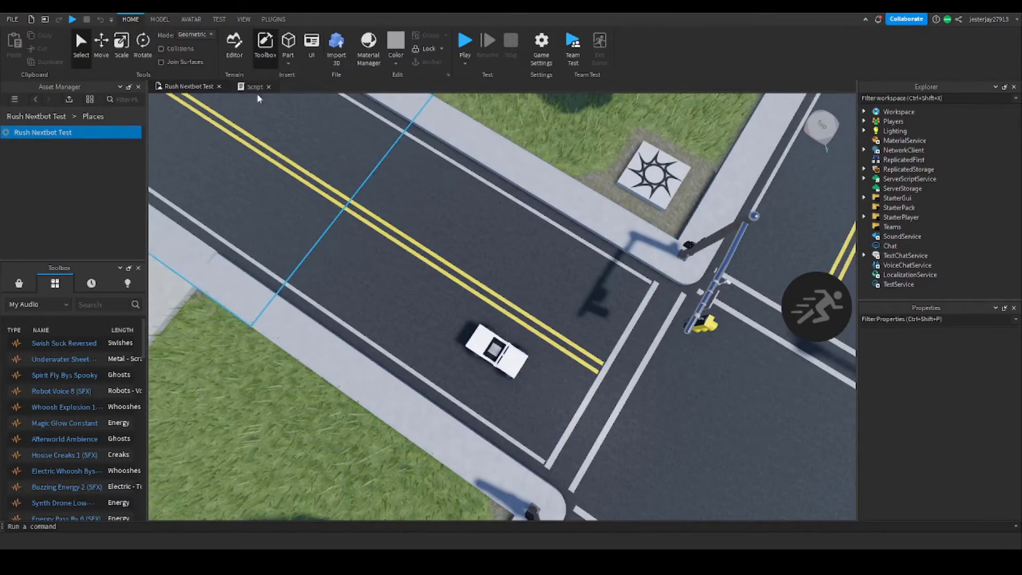
Step: Switch to Roblox Studio and move the spawn location away from the intersection corner towards the yellow house
right_click_drag(435, 246, 550, 304)
key("w")
key("w")
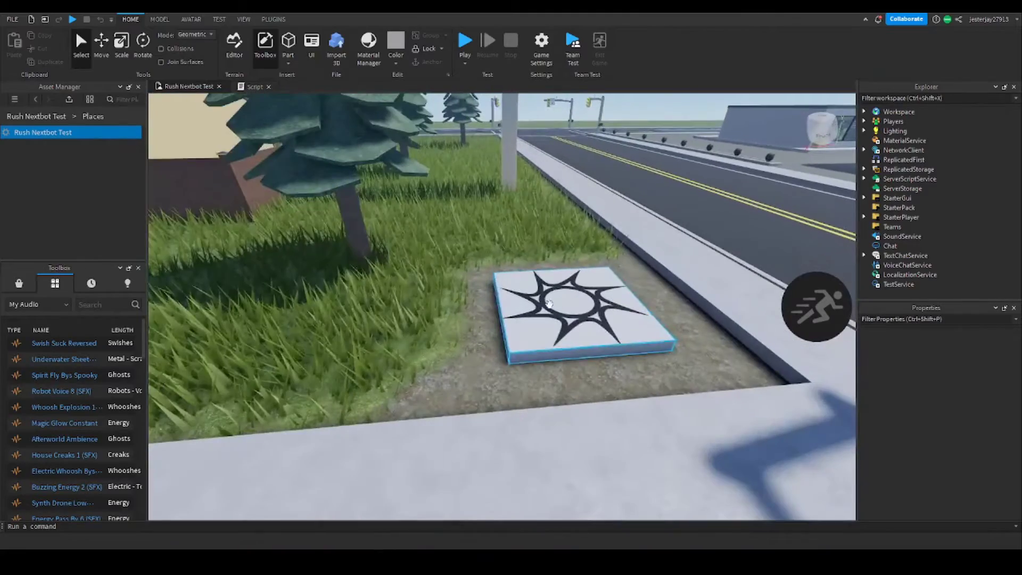
left_click(550, 304)
left_click_drag(549, 304, 524, 299)
right_click_drag(524, 299, 524, 299)
left_click_drag(524, 299, 502, 298)
right_click_drag(524, 299, 503, 298)
left_click_drag(503, 298, 577, 203)
right_click_drag(577, 203, 577, 202)
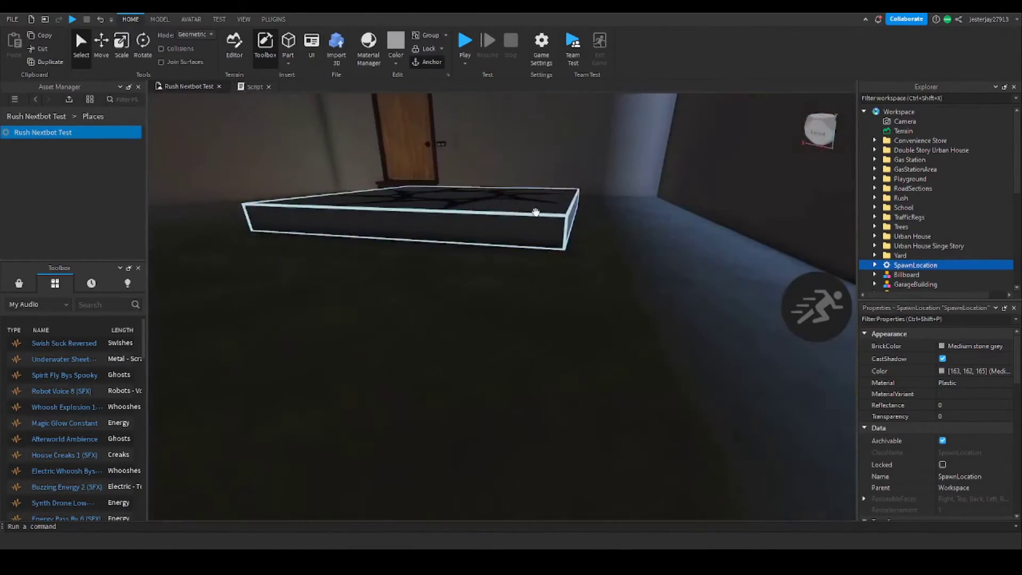
Step: Bring the spawn location out of the dark interior and place it in front of the yellow house near the garage driveway
left_click_drag(536, 212, 518, 222)
right_click_drag(517, 222, 518, 221)
scroll(518, 221, "down", 10)
left_click_drag(518, 222, 504, 287)
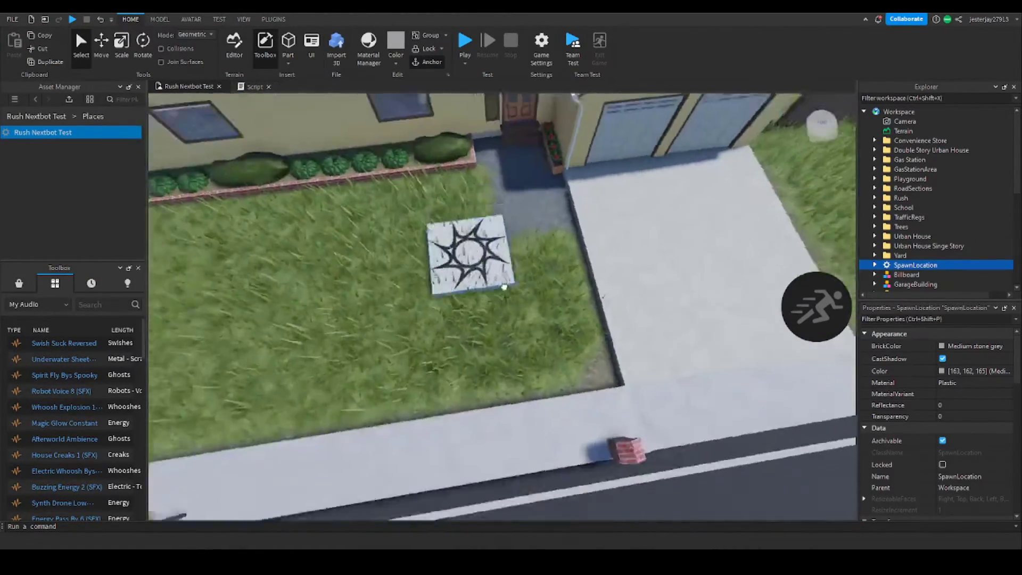
scroll(504, 288, "down", 5)
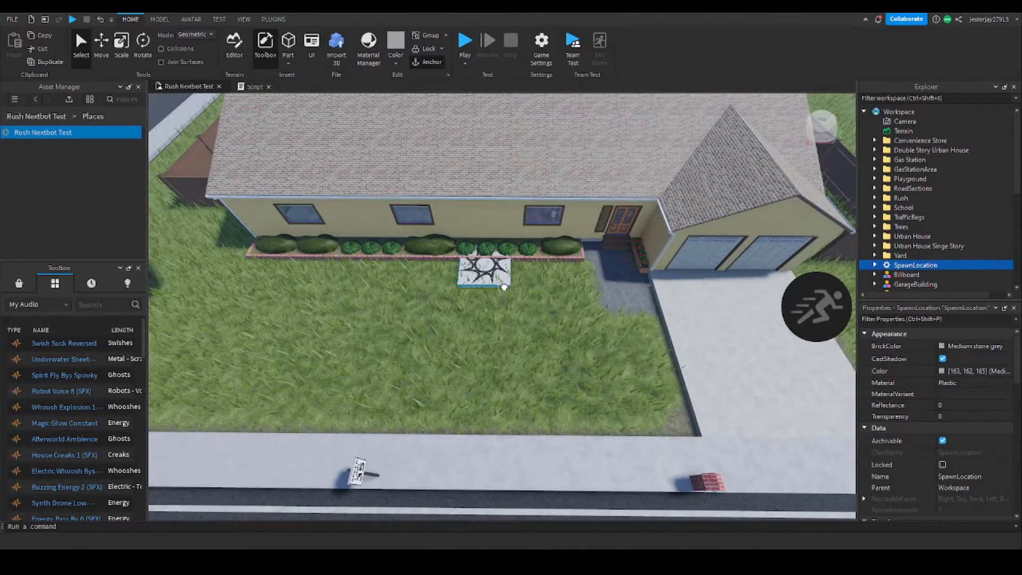
right_click_drag(504, 286, 417, 300)
scroll(504, 287, "up", 5)
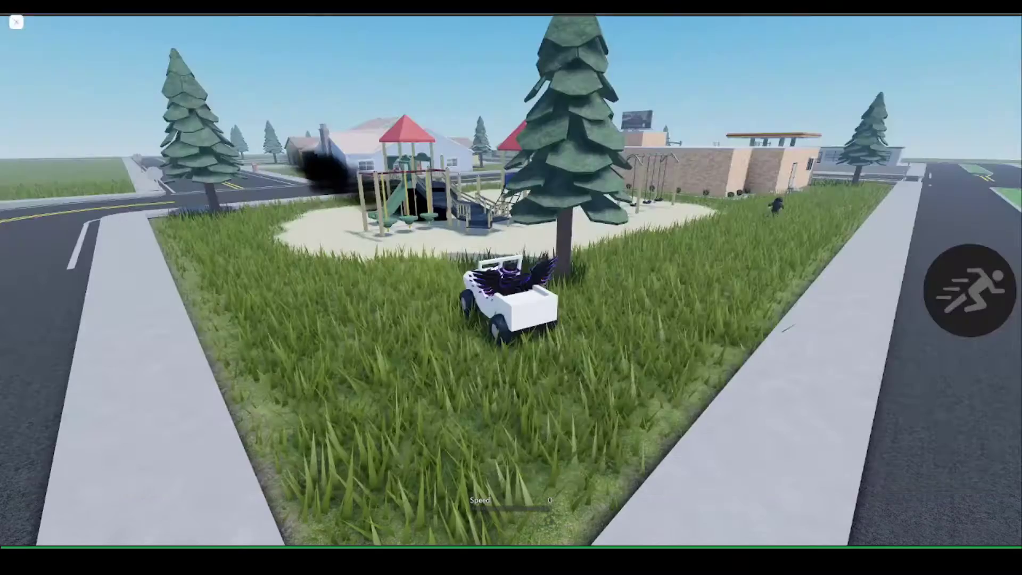
Step: Return to the running game and drive the jeep off the grass corner, along the sidewalk past the swings to the brick building
key("Escape")
key("Escape")
key("s")
key("a")
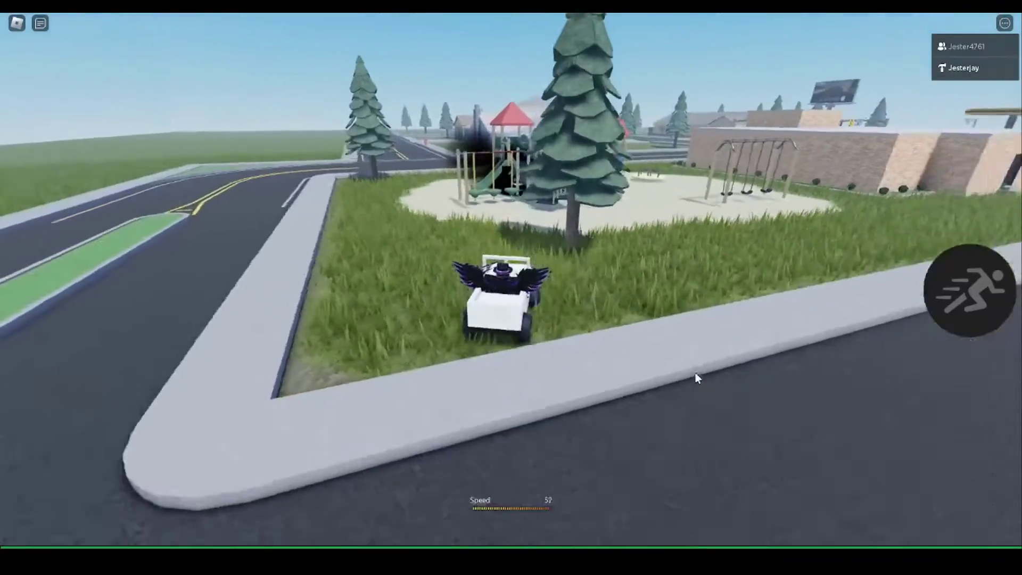
key("w")
key("d")
key("w")
key("a")
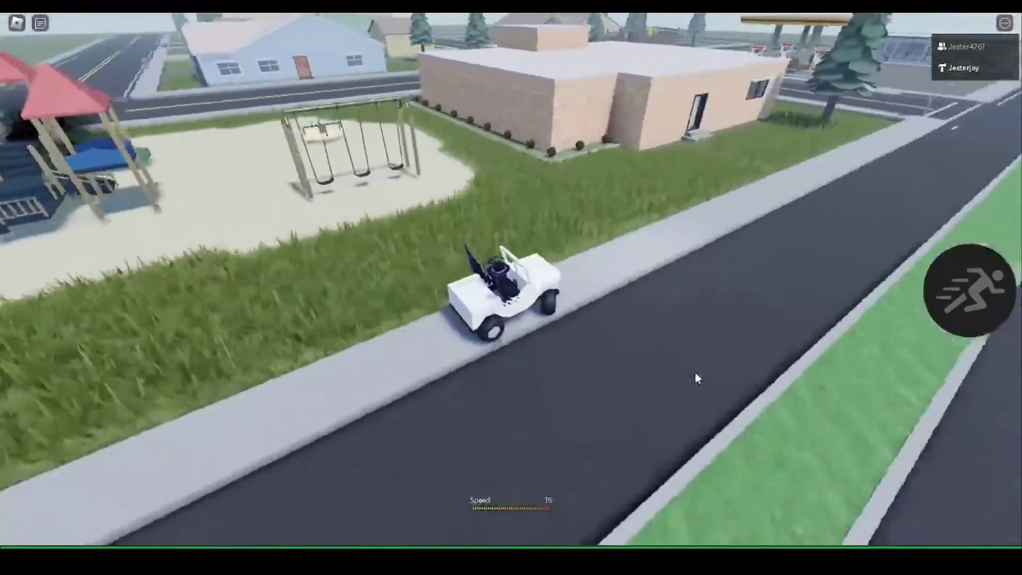
key("w")
key("a")
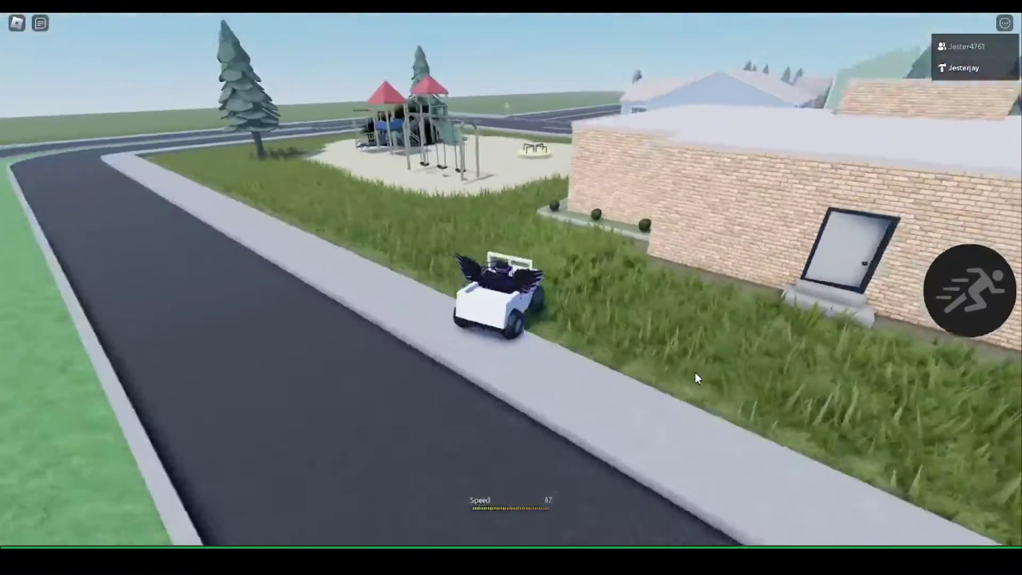
Step: Drive the jeep across the grass into the playground and get out beside the merry-go-round
key("d")
key("a")
key("s")
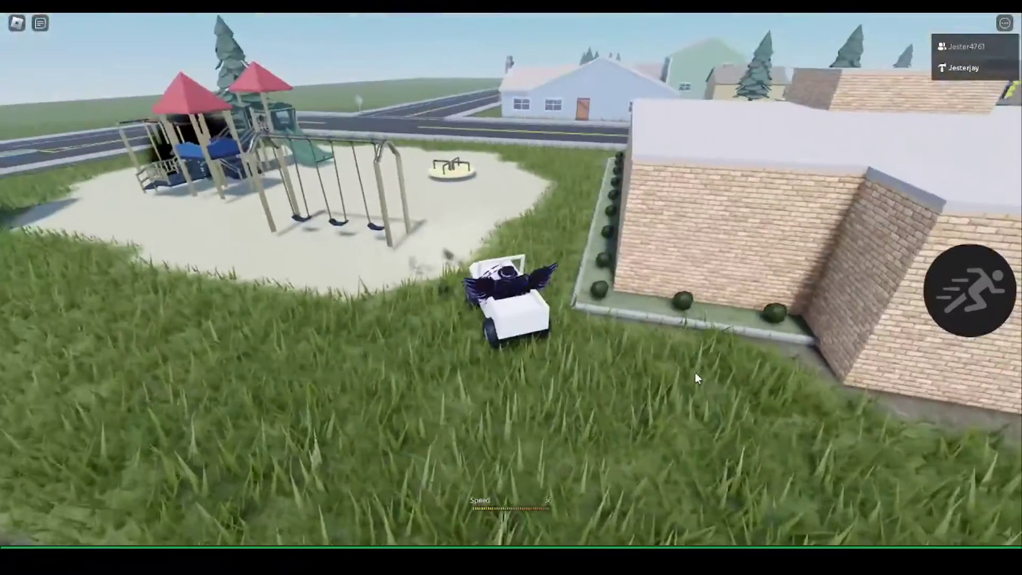
key("w")
key("d")
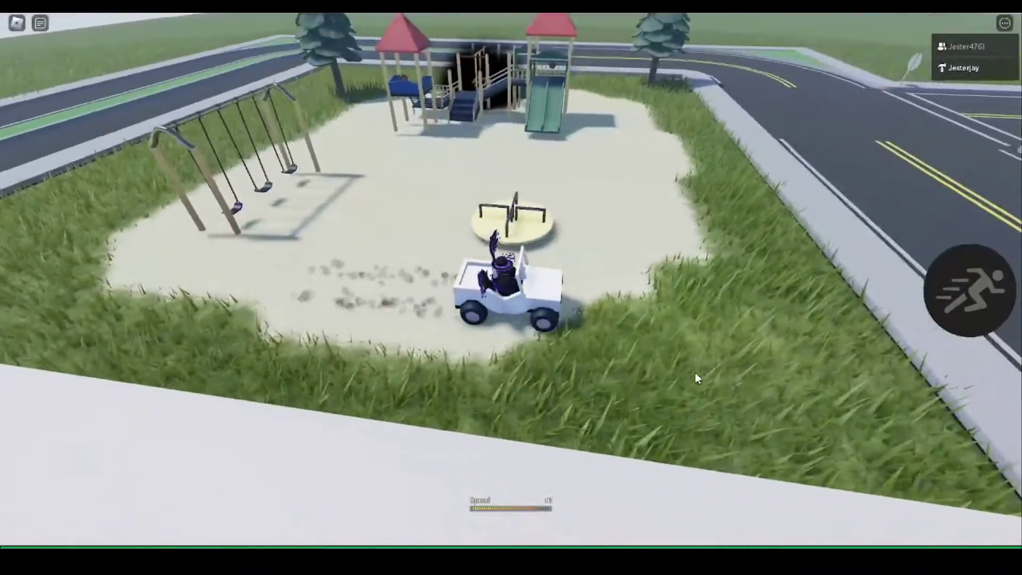
key("space")
key("d")
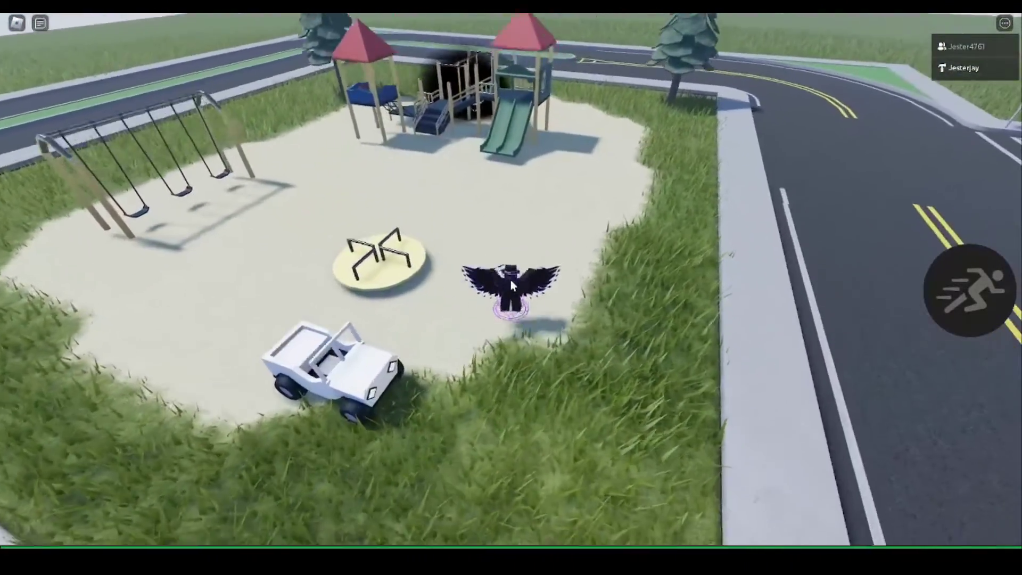
key("w")
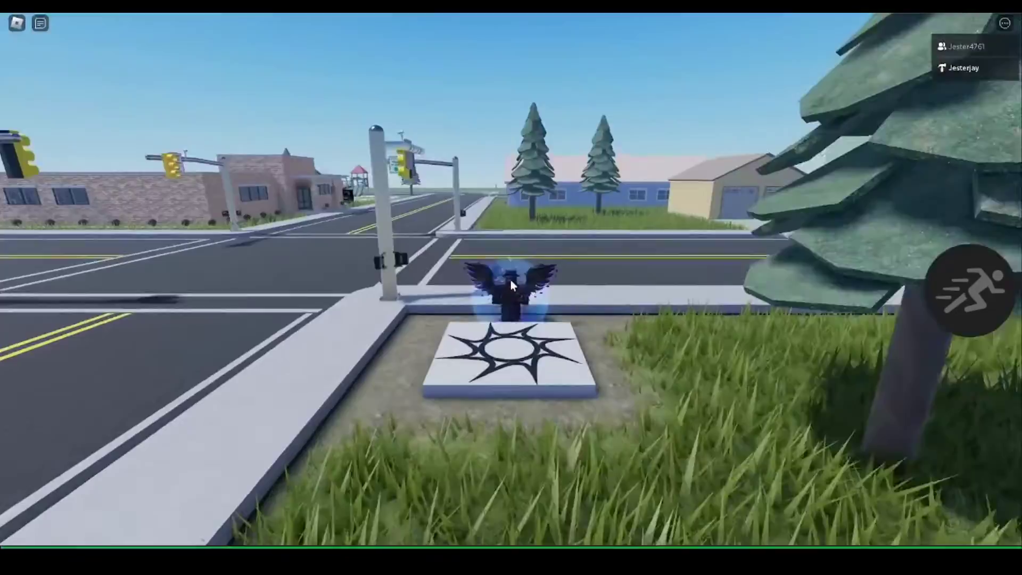
Step: Run from the spawn pad across the intersection and past the blue house to the parked jeep at the playground
key("w")
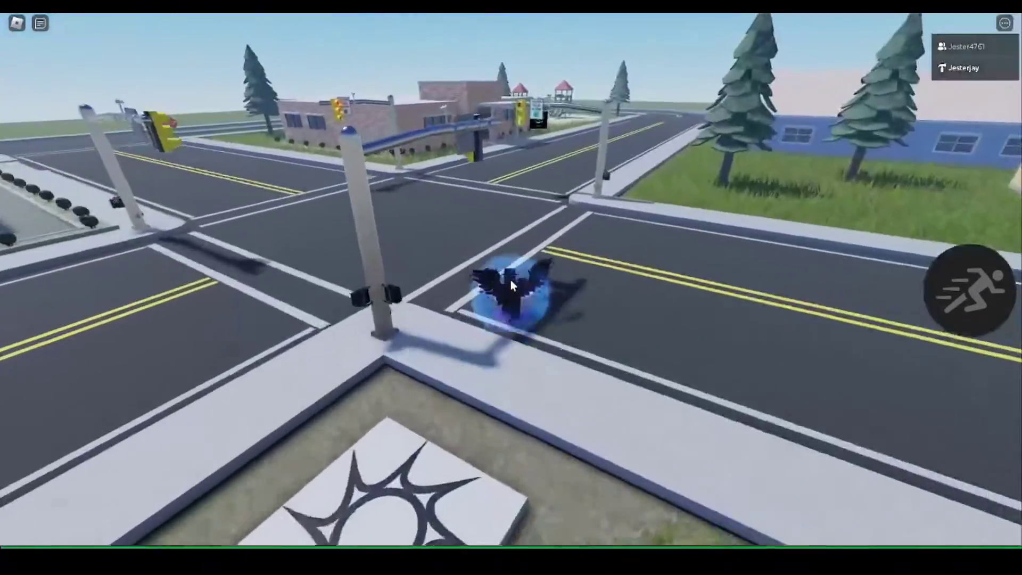
key("w")
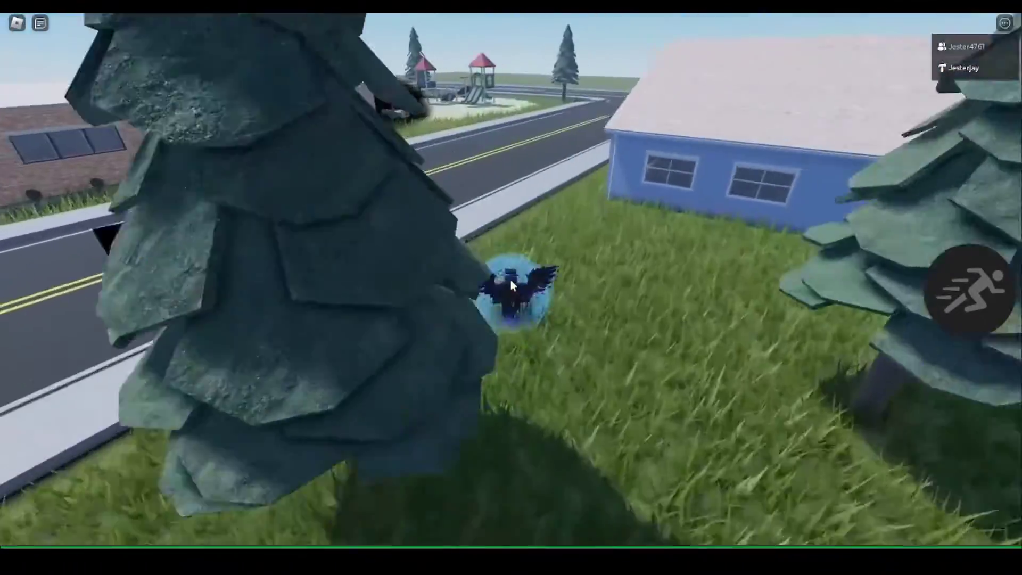
key("w")
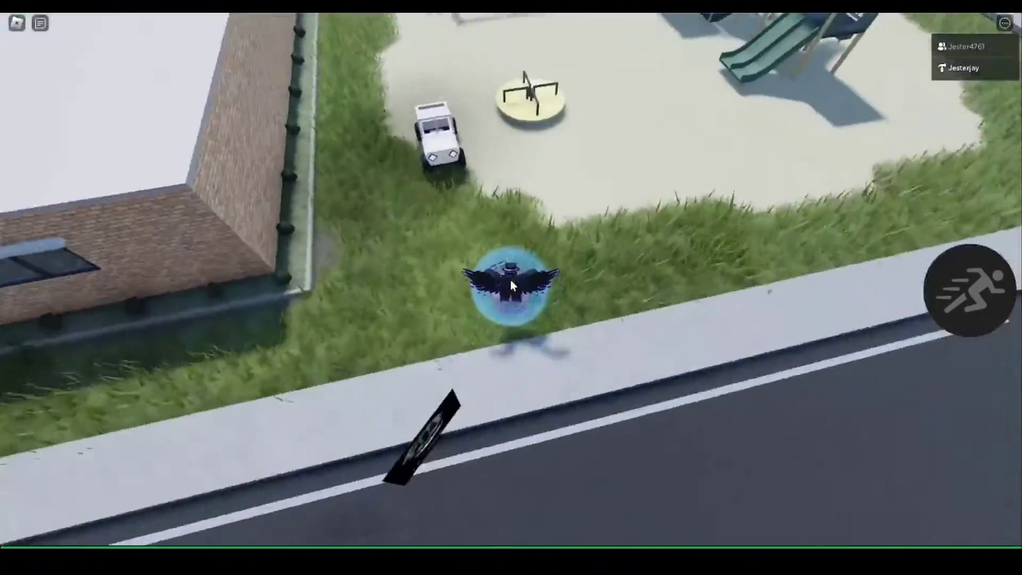
key("w")
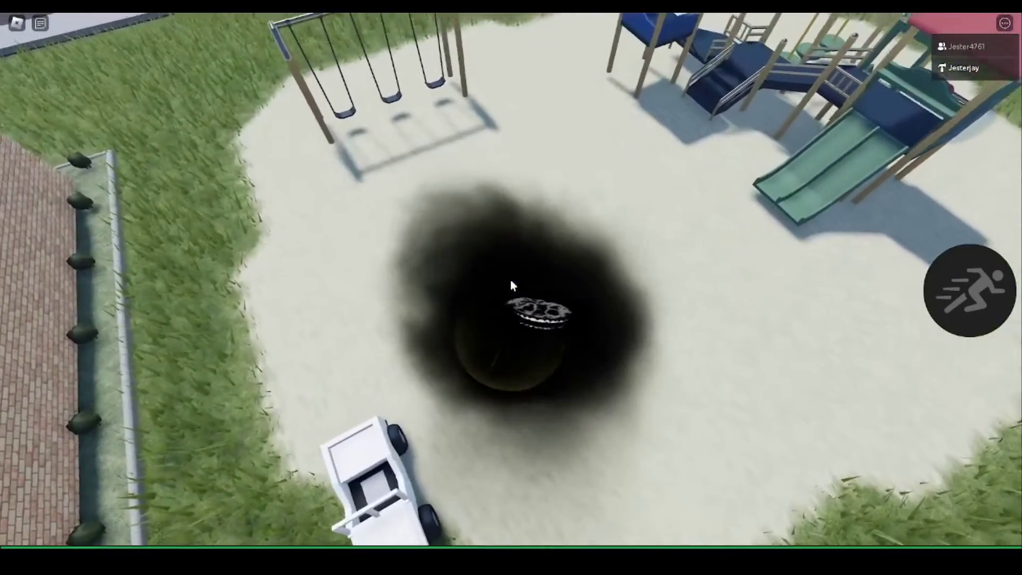
key("s")
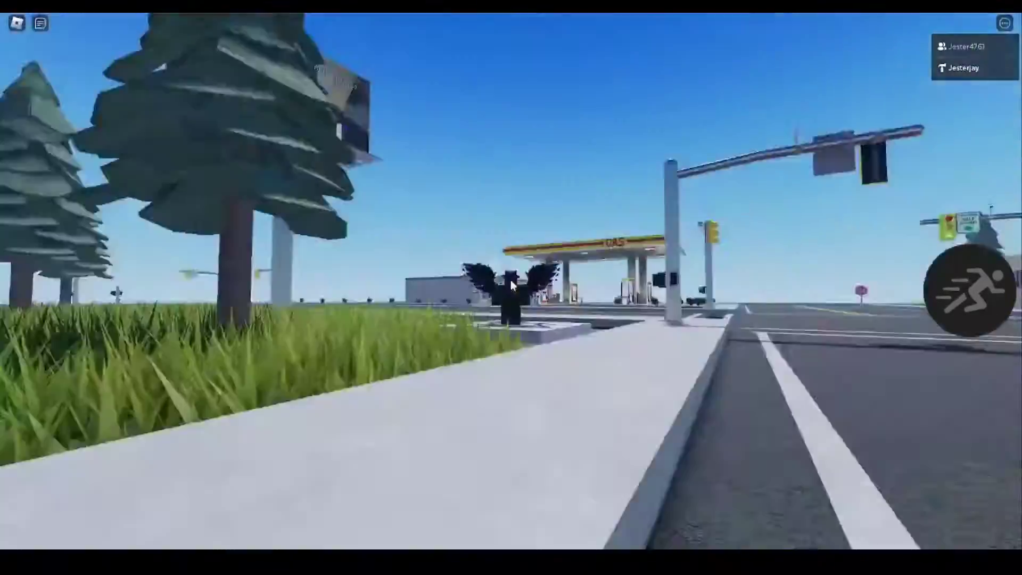
Step: Run from the spawn pad to the gas station store, explore its shelves and leave the play view
key("w")
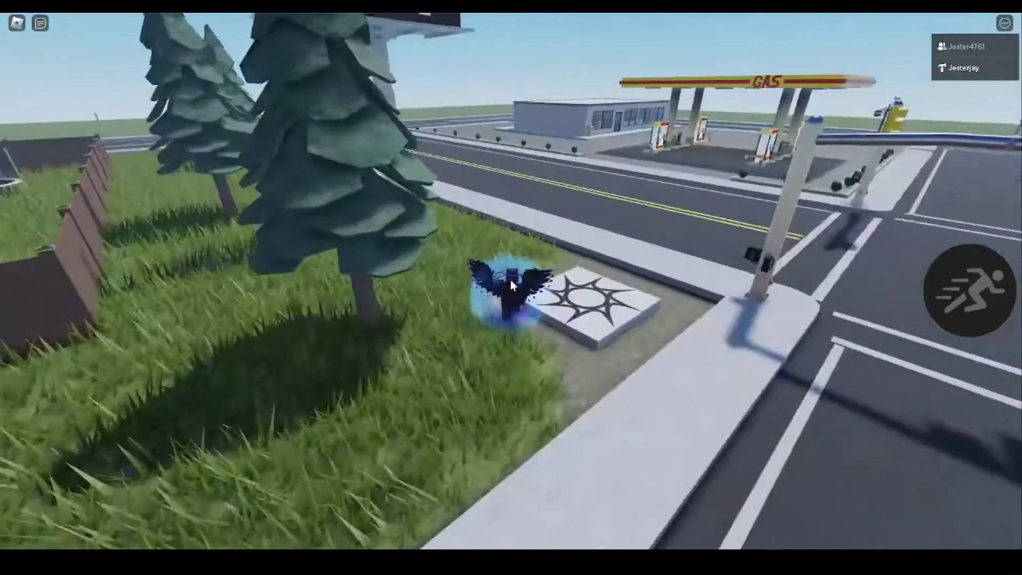
key("w")
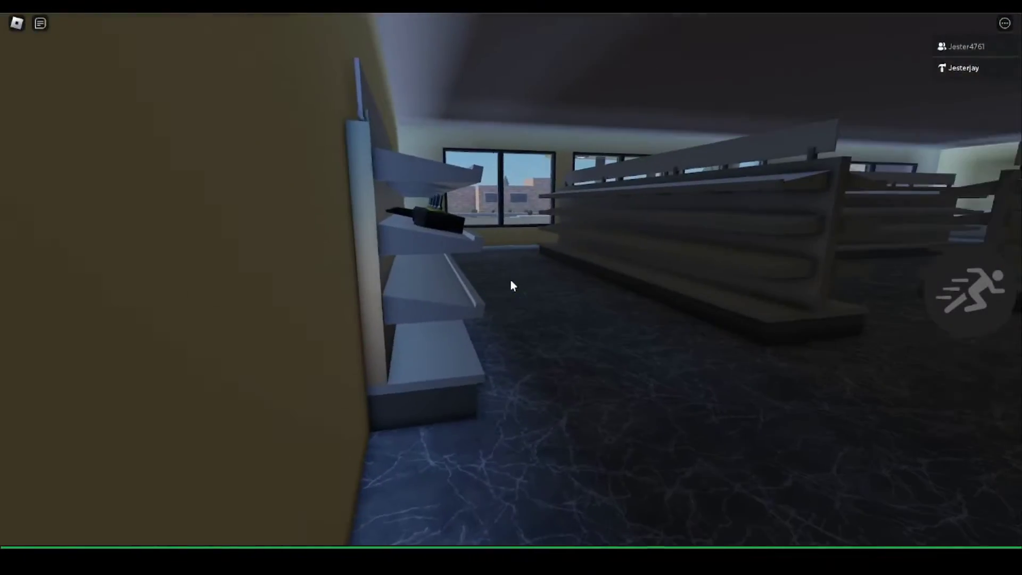
key("Escape")
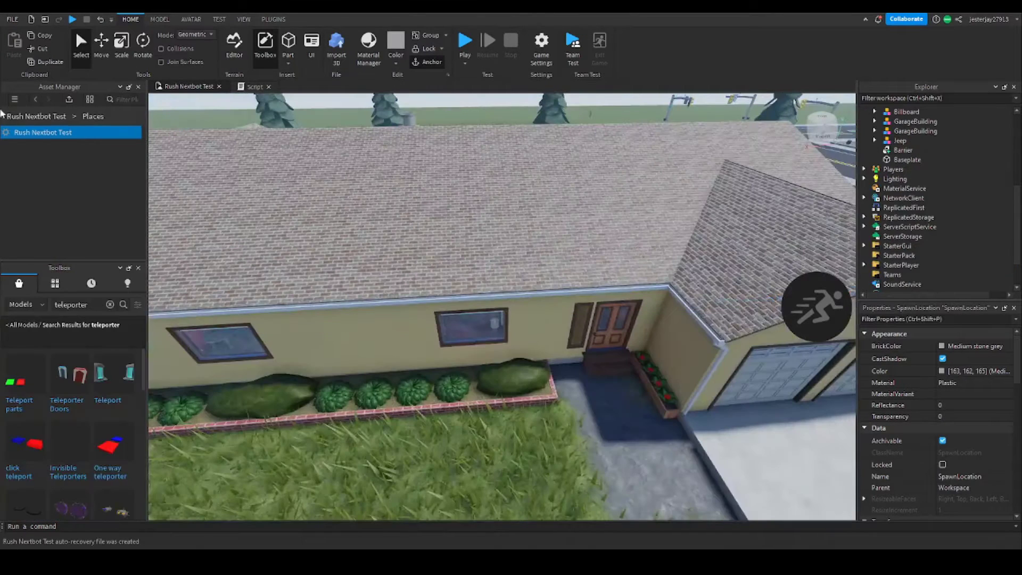
Step: In Roblox Studio, insert a block part above the yellow house and scale it into a tall column
left_click(107, 50)
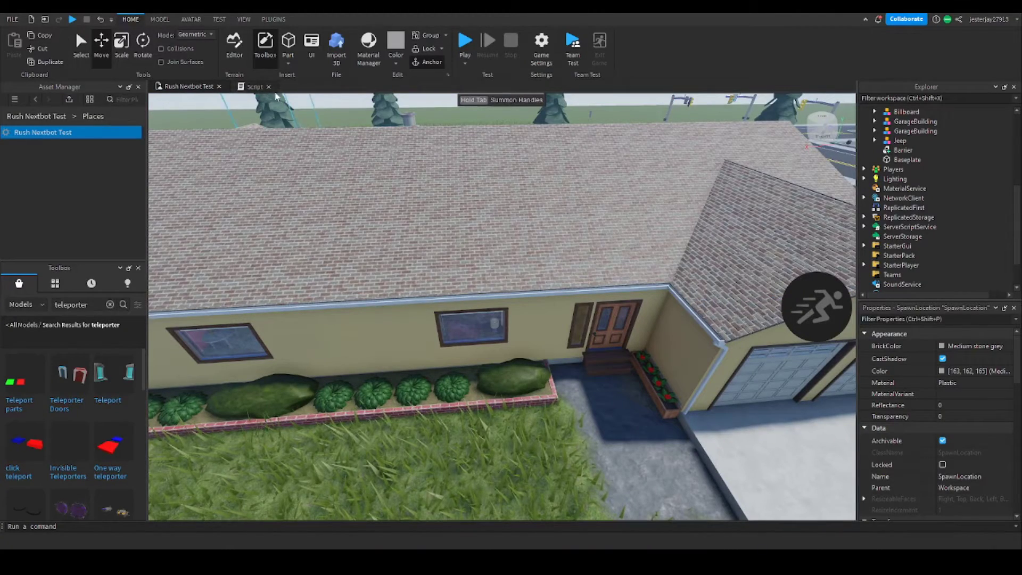
left_click(288, 44)
right_click_drag(566, 295, 565, 296)
left_click(122, 46)
right_click_drag(388, 198, 388, 199)
left_click_drag(501, 290, 502, 265)
right_click_drag(502, 288, 502, 265)
key("s")
left_click_drag(502, 265, 505, 271)
right_click_drag(502, 265, 506, 271)
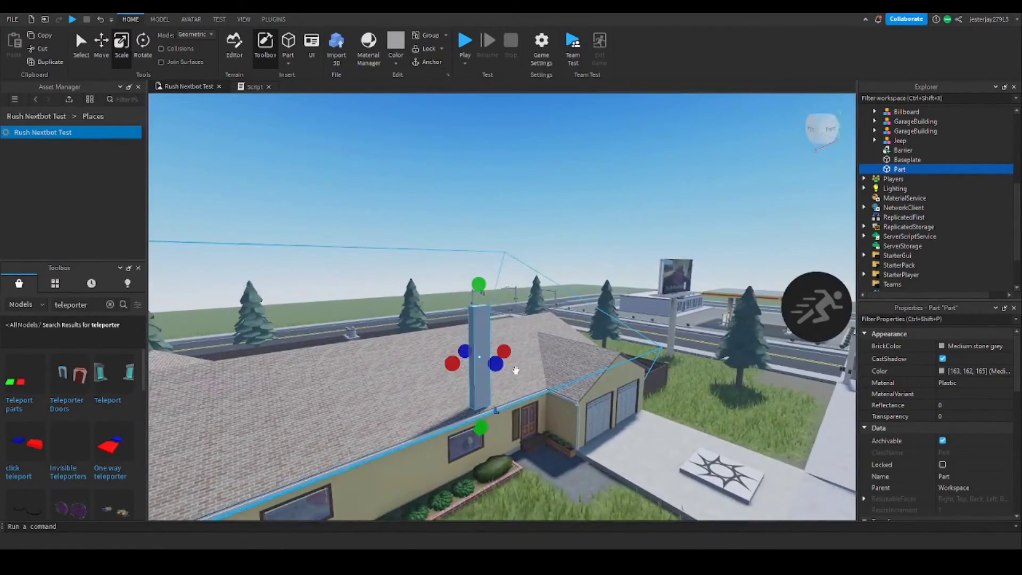
Step: Scale the column horizontally into a large box hovering above the yellow house's front yard and driveway
left_click_drag(501, 366, 491, 372)
right_click_drag(500, 365, 491, 372)
key("s")
left_click_drag(491, 373, 502, 365)
right_click_drag(491, 372, 501, 365)
right_click_drag(482, 325, 483, 330)
key("s")
key("d")
key("d")
left_click_drag(468, 249, 602, 238)
right_click_drag(605, 237, 602, 237)
key("s")
left_click_drag(602, 238, 448, 286)
key("a")
right_click_drag(448, 287, 448, 288)
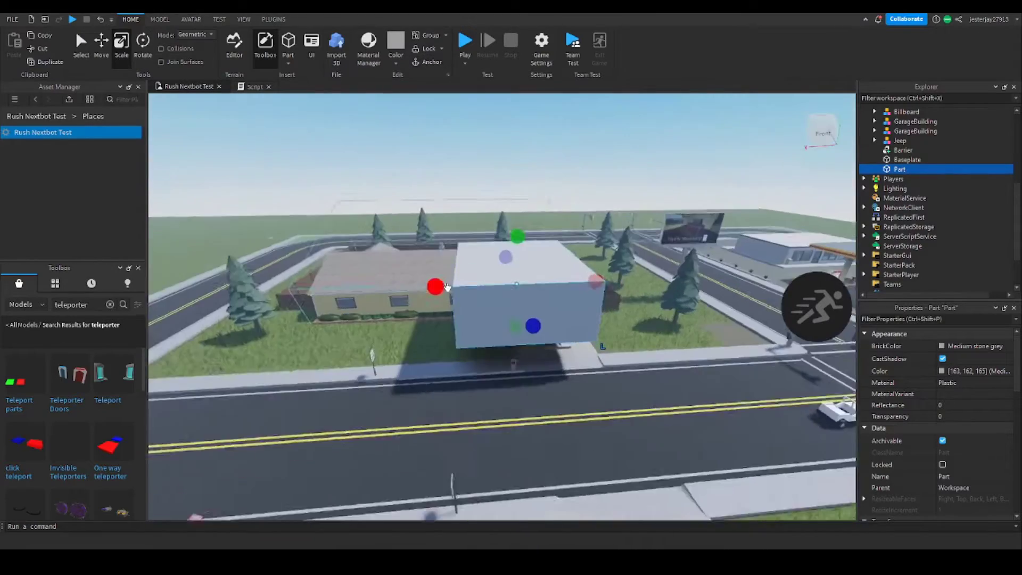
Step: Scale the large box down in height to a thin, flat slab above the front yard
key("w")
scroll(452, 286, "up", 2)
scroll(507, 299, "up", 3)
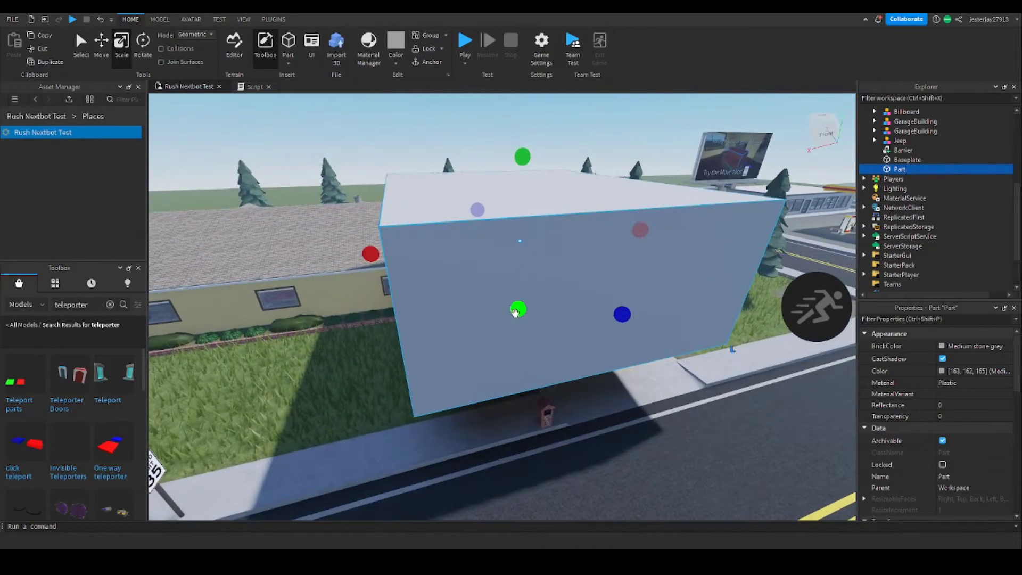
left_click_drag(515, 312, 521, 259)
left_click_drag(513, 201, 514, 198)
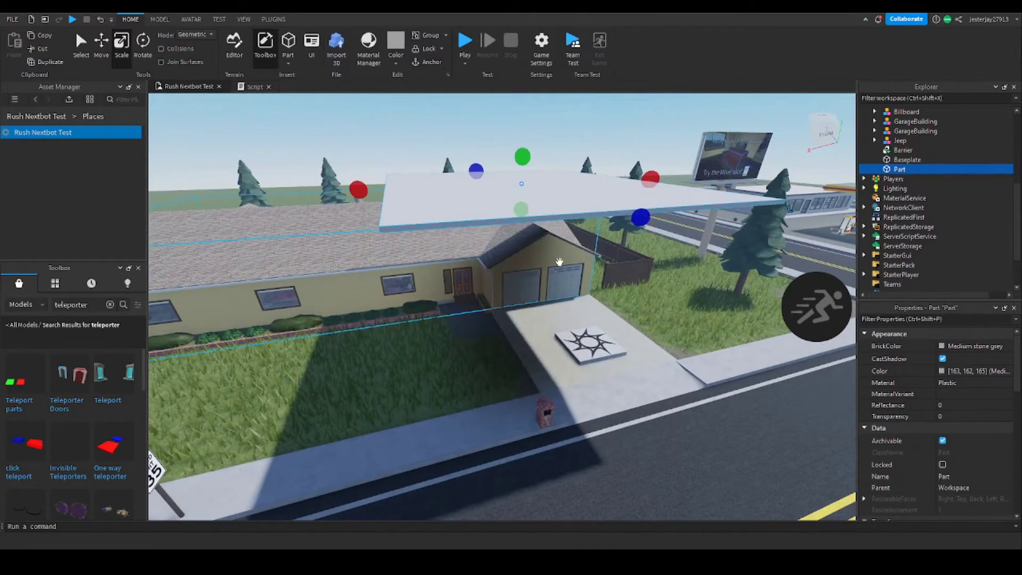
key("w")
right_click_drag(559, 263, 559, 262)
key("s")
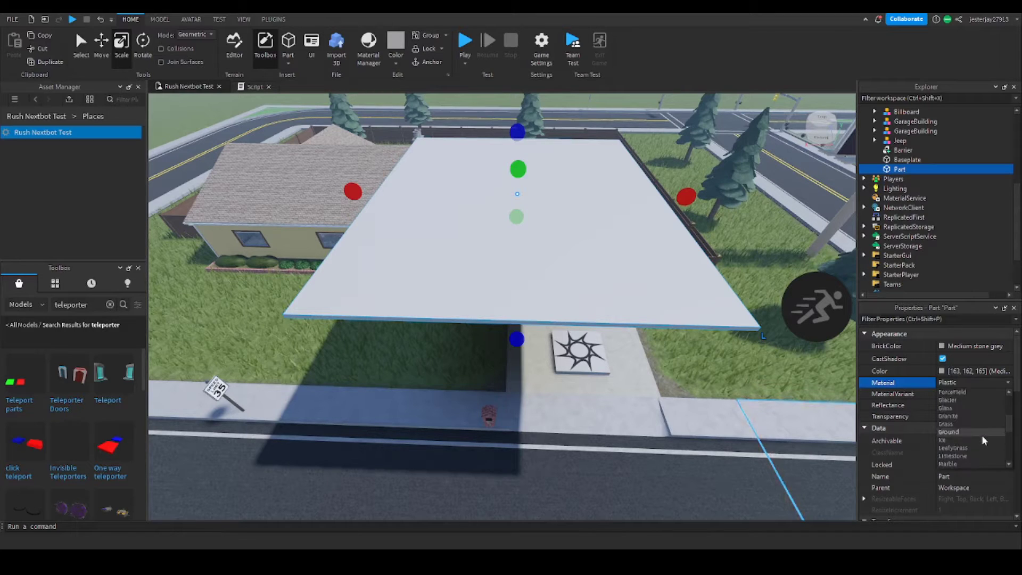
Step: Give the slab the ForceField material and the Royal purple brick colour
scroll(981, 434, "up", 2)
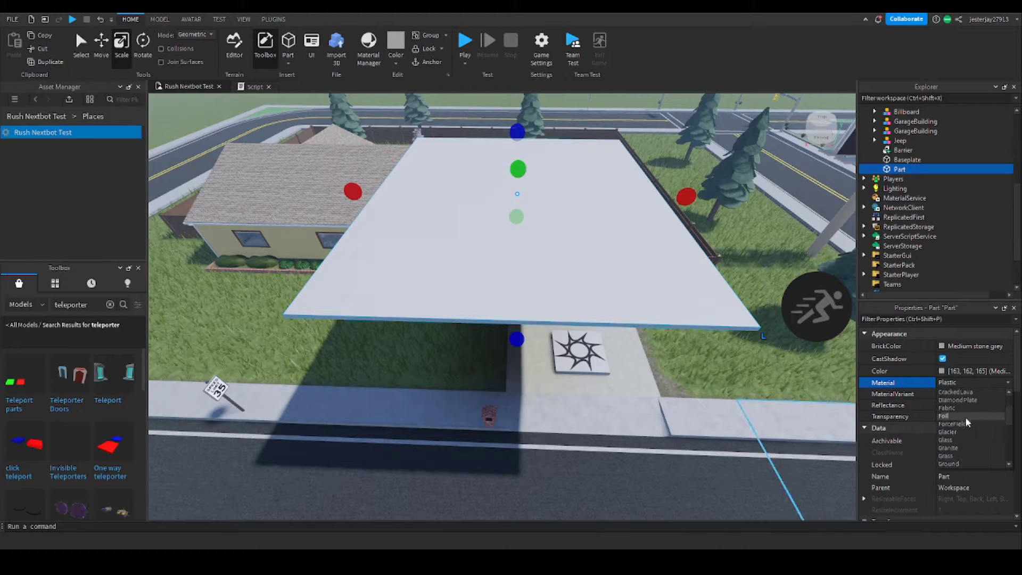
left_click(965, 424)
right_click_drag(582, 329, 582, 322)
key("w")
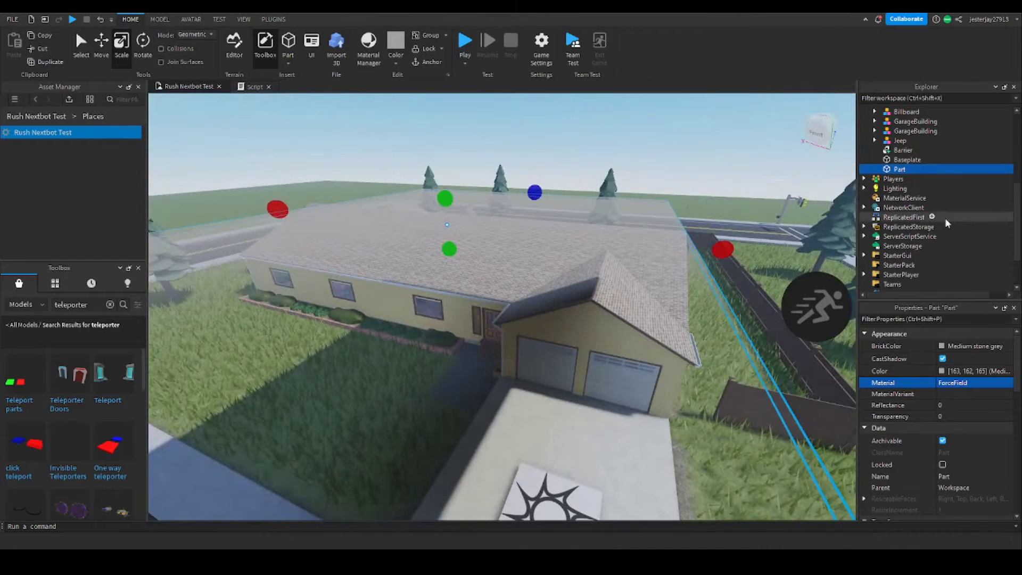
left_click(940, 347)
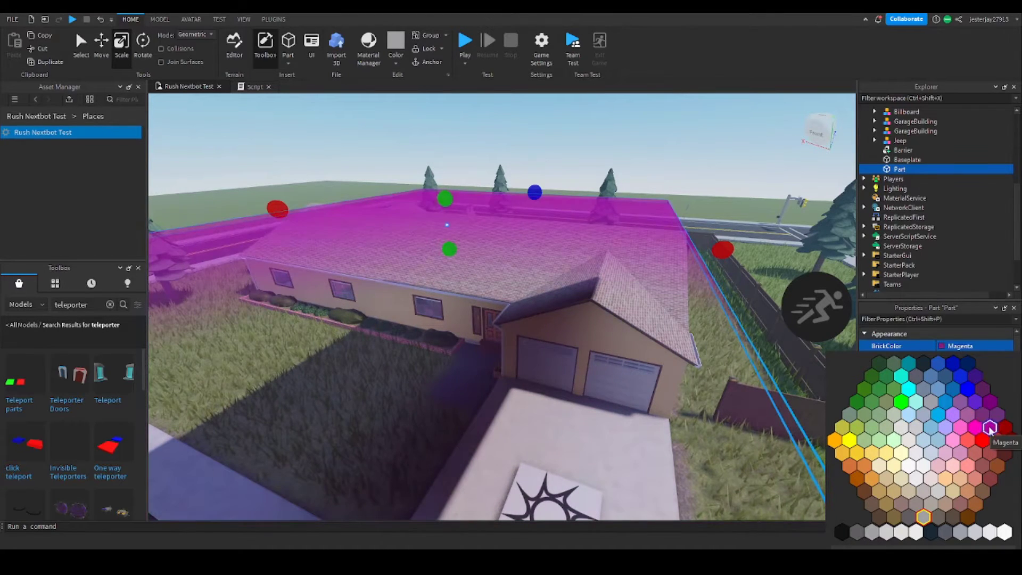
left_click(973, 408)
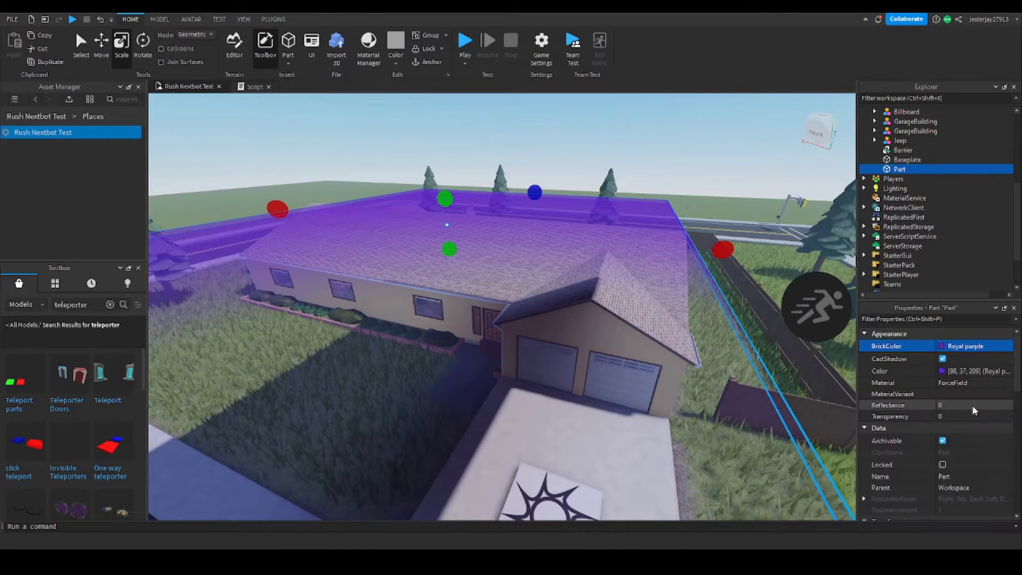
Step: Move the spawn location from the driveway up onto the purple force-field slab above the front yard
right_click_drag(653, 348, 651, 344)
key("w")
left_click(510, 377)
right_click_drag(509, 376, 510, 377)
left_click_drag(509, 376, 509, 376)
right_click_drag(510, 376, 509, 376)
left_click_drag(509, 376, 509, 376)
right_click_drag(509, 376, 509, 376)
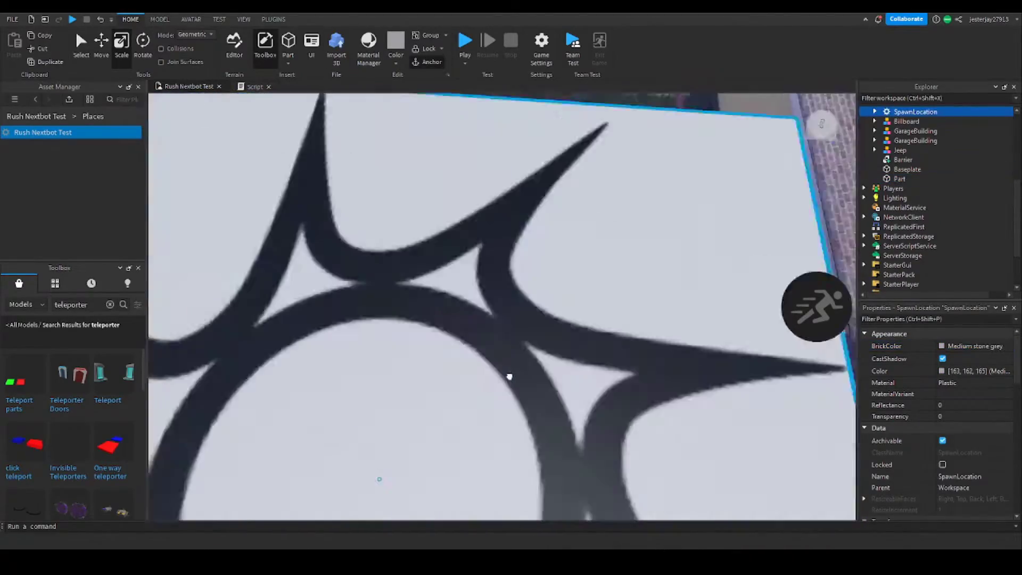
left_click_drag(510, 377, 509, 376)
right_click_drag(510, 376, 509, 377)
left_click_drag(510, 377, 510, 376)
right_click_drag(510, 377, 510, 376)
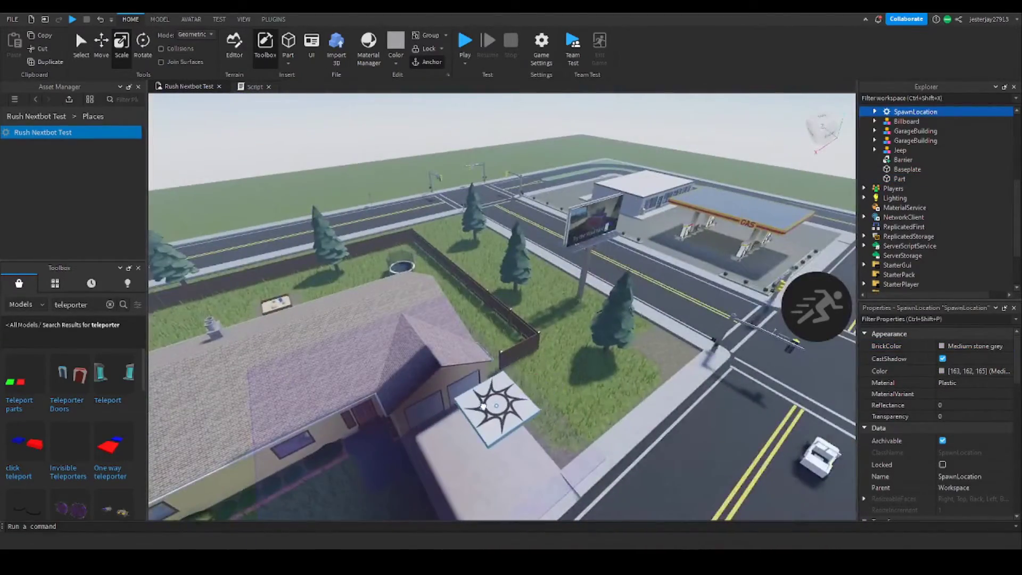
left_click_drag(483, 406, 481, 406)
right_click_drag(481, 406, 556, 361)
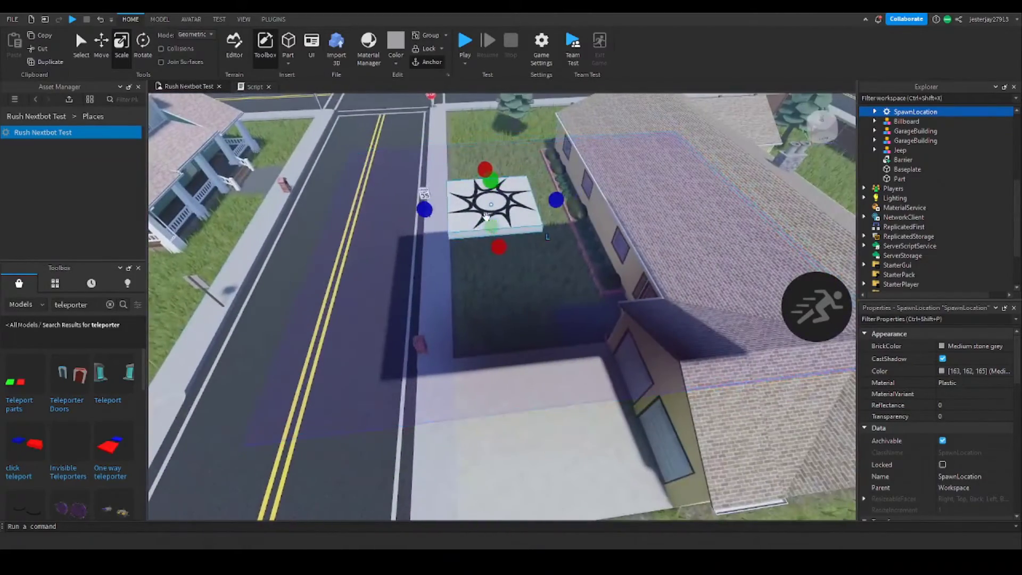
right_click_drag(486, 215, 517, 228)
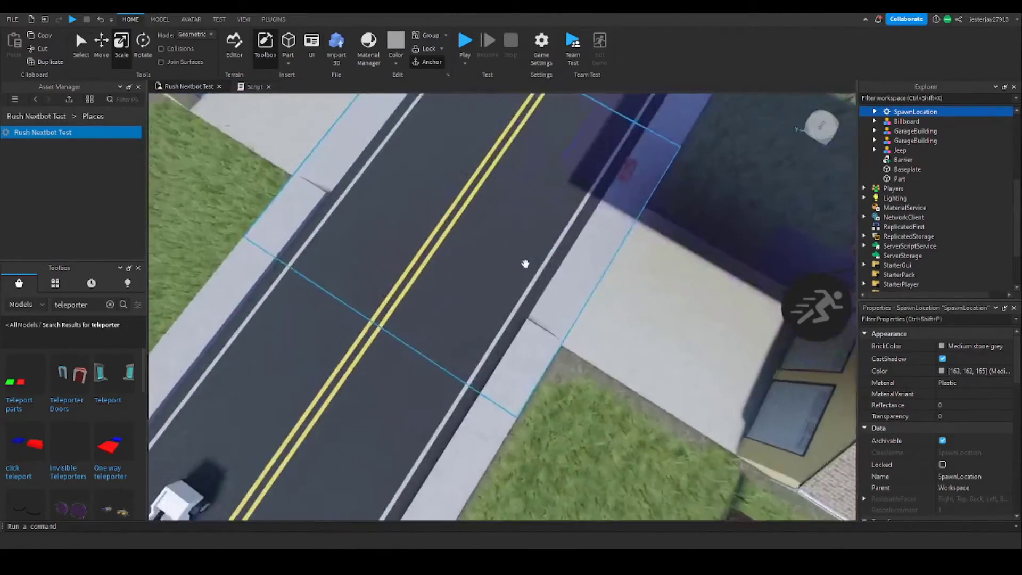
Step: Move the white Jeep from the street into the yellow house's garage
right_click_drag(525, 263, 525, 264)
key("w")
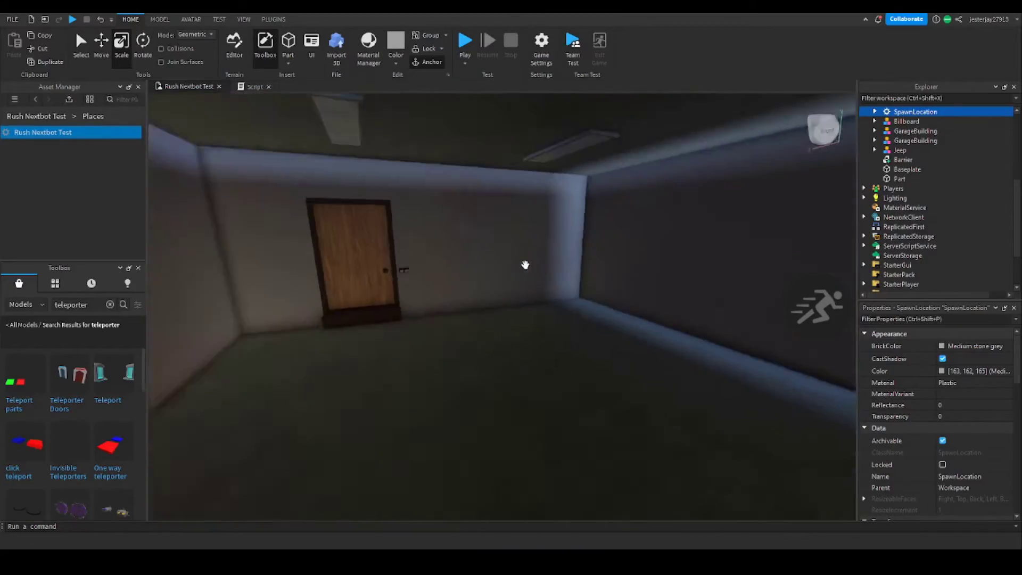
scroll(525, 265, "down", 10)
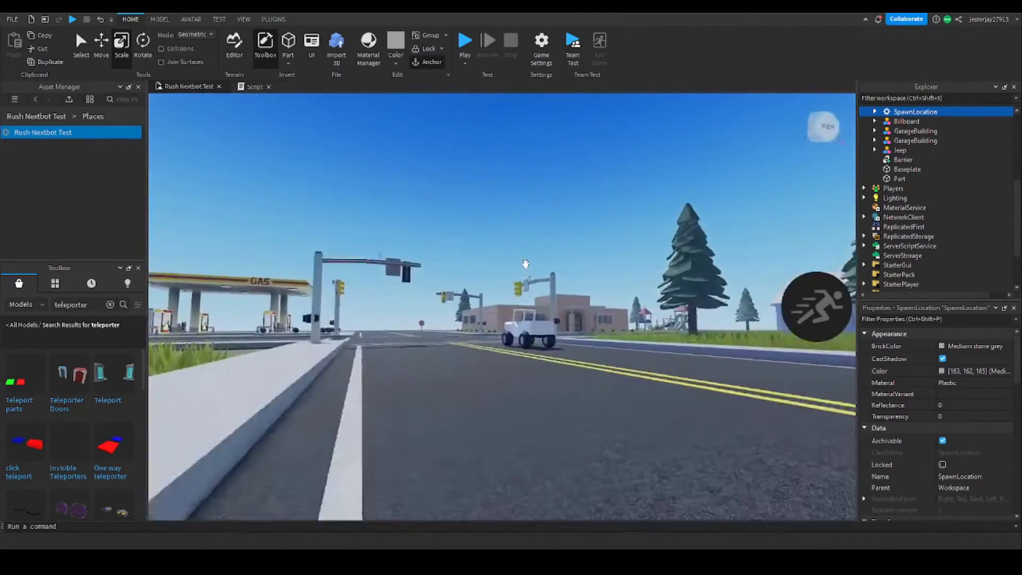
key("w")
right_click_drag(525, 264, 577, 272)
key("s")
left_click(577, 271)
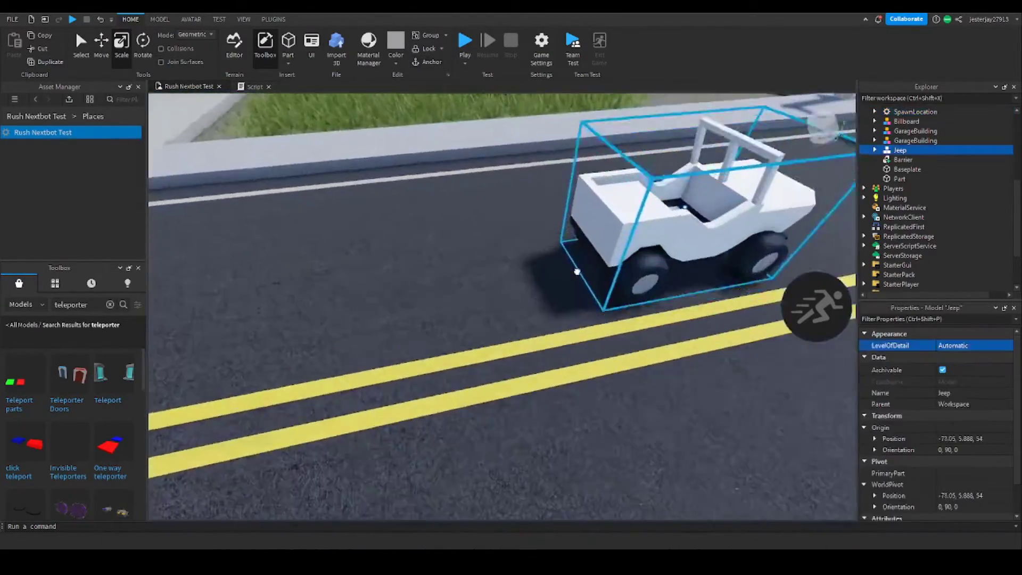
left_click_drag(577, 271, 577, 272)
right_click_drag(577, 271, 577, 272)
key("w")
left_click_drag(577, 272, 577, 271)
right_click_drag(577, 271, 577, 271)
left_click_drag(577, 272, 577, 272)
right_click_drag(577, 271, 577, 272)
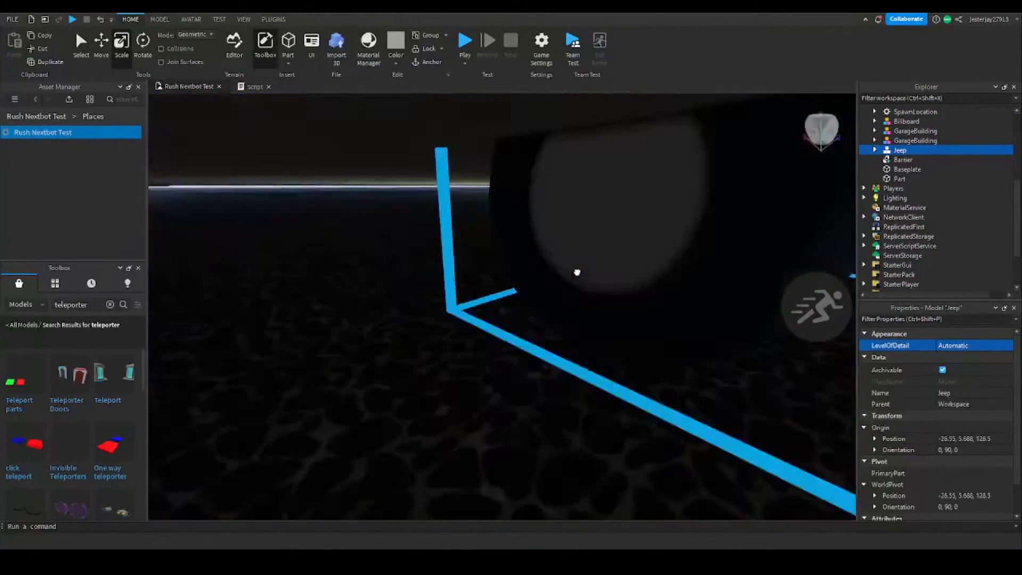
Step: Position the Jeep beside the garage's side wall and rotate it 90 degrees to face the garage doors
left_click_drag(577, 271, 578, 292)
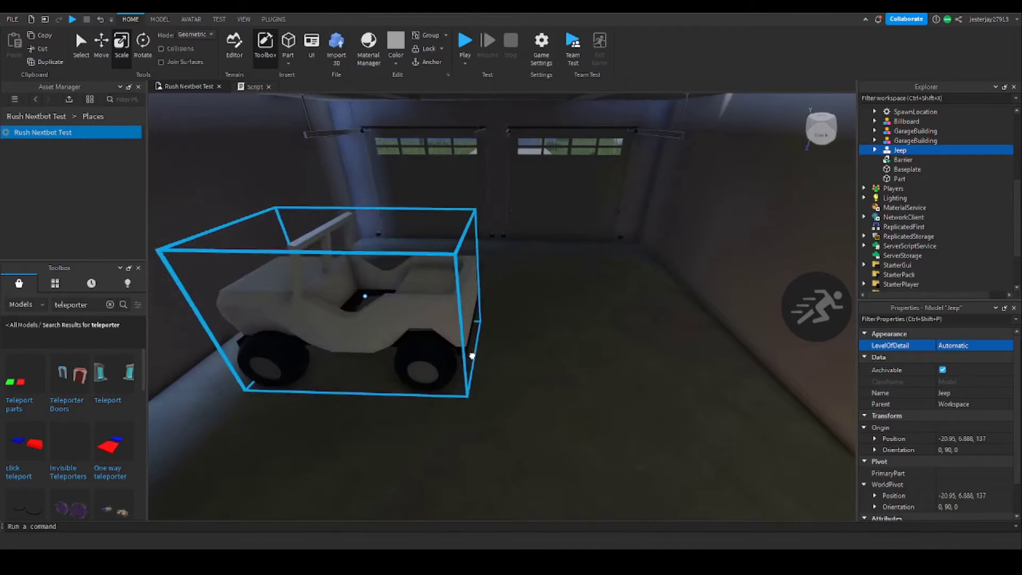
left_click_drag(472, 355, 465, 344)
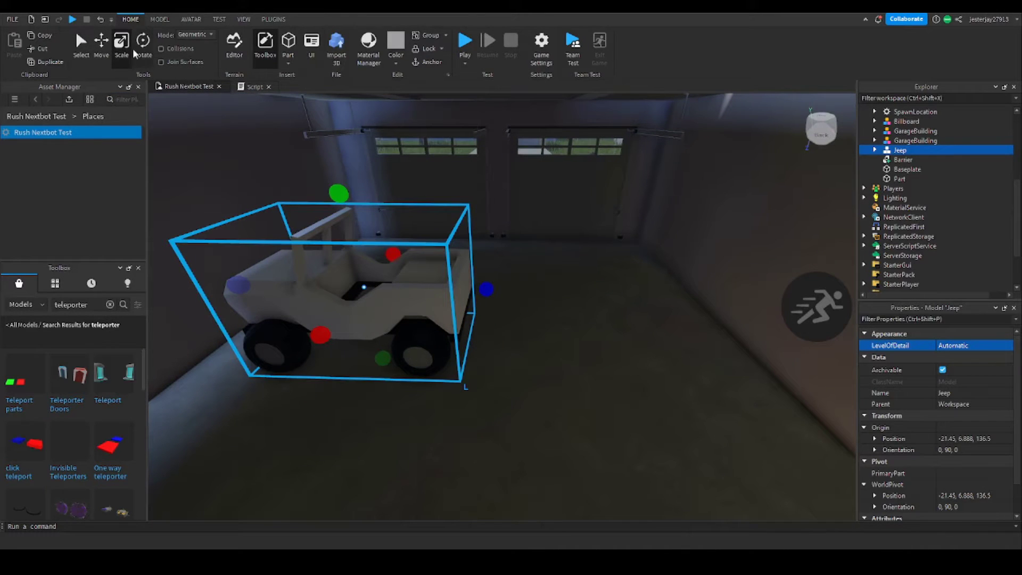
left_click_drag(414, 305, 368, 272)
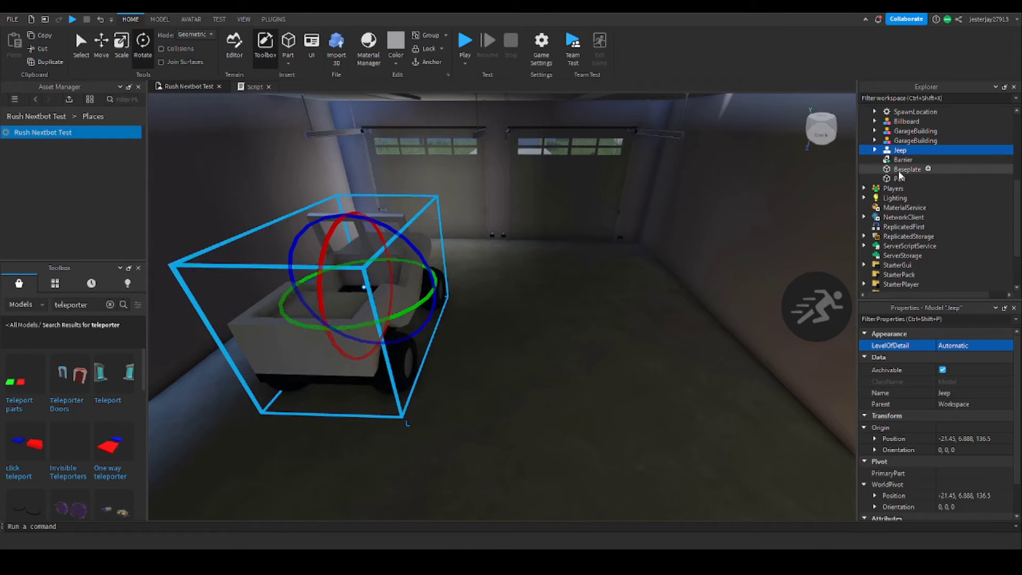
Step: Duplicate the Jeep and move the copy sideways into the other half of the garage
key("ctrl+d")
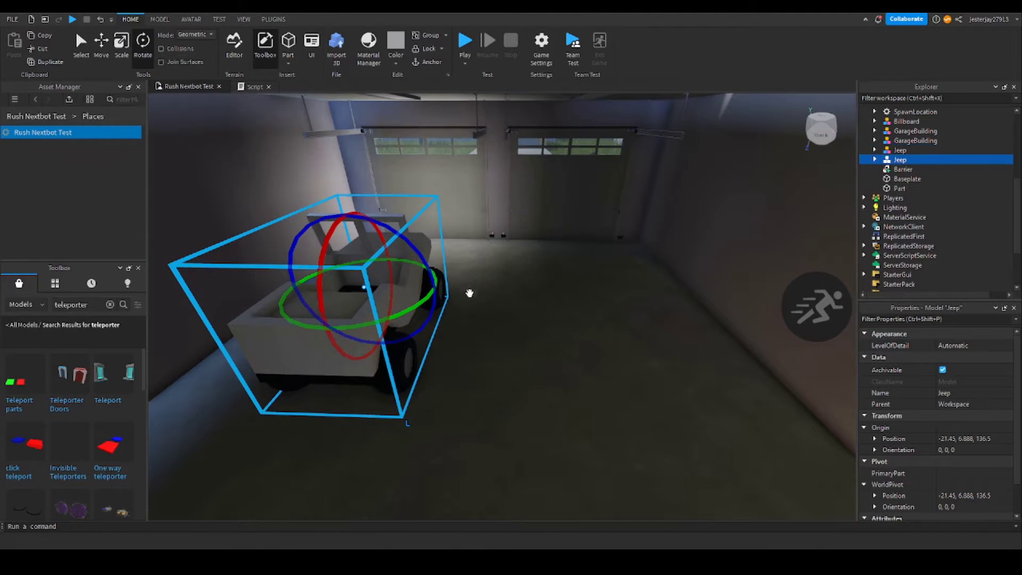
left_click(101, 55)
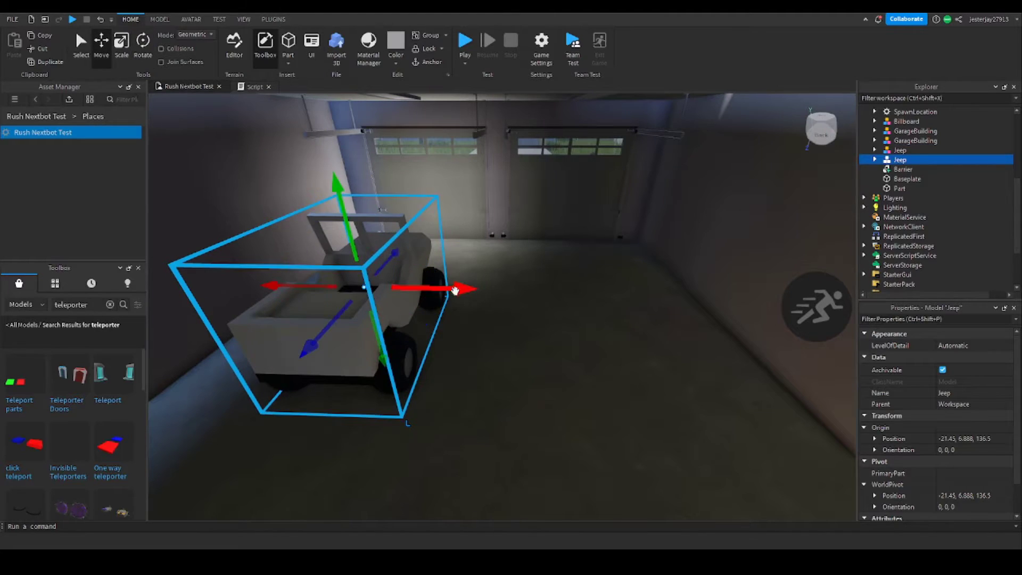
left_click_drag(456, 290, 716, 273)
key("s")
right_click_drag(574, 257, 575, 257)
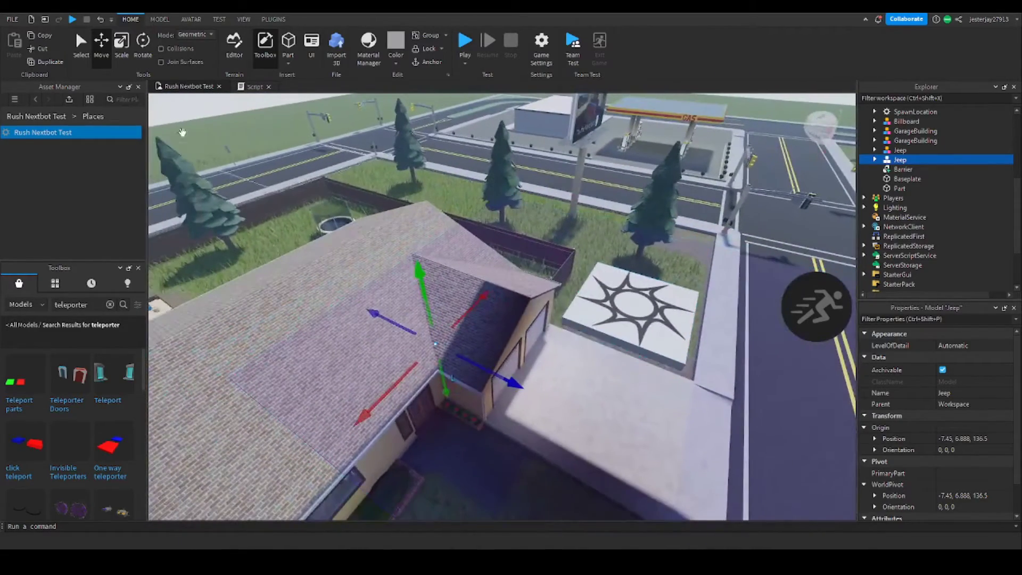
Step: Browse the saved My Models collection and insert the Working VPF Portal into the place
left_click(79, 302)
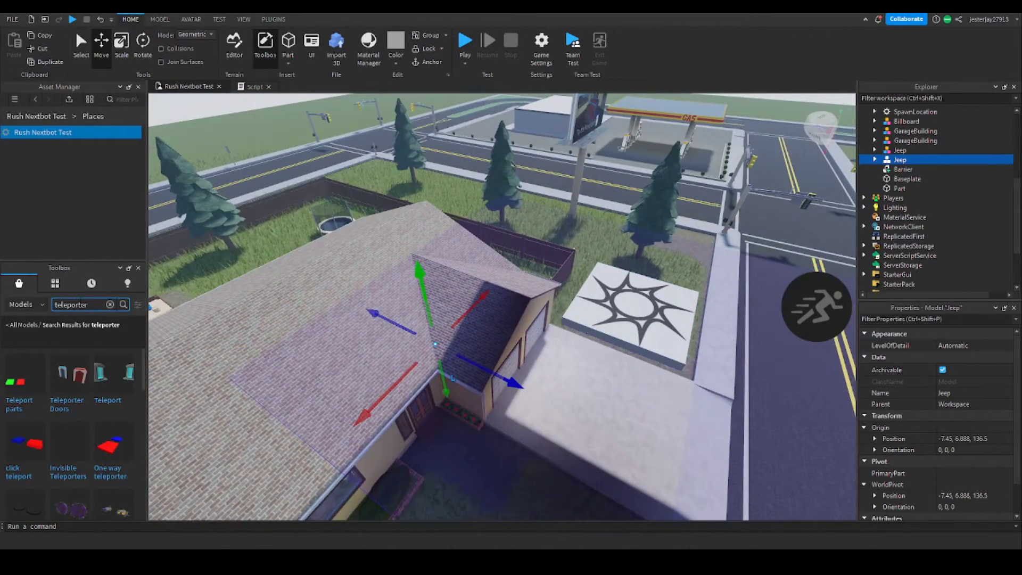
left_click(50, 289)
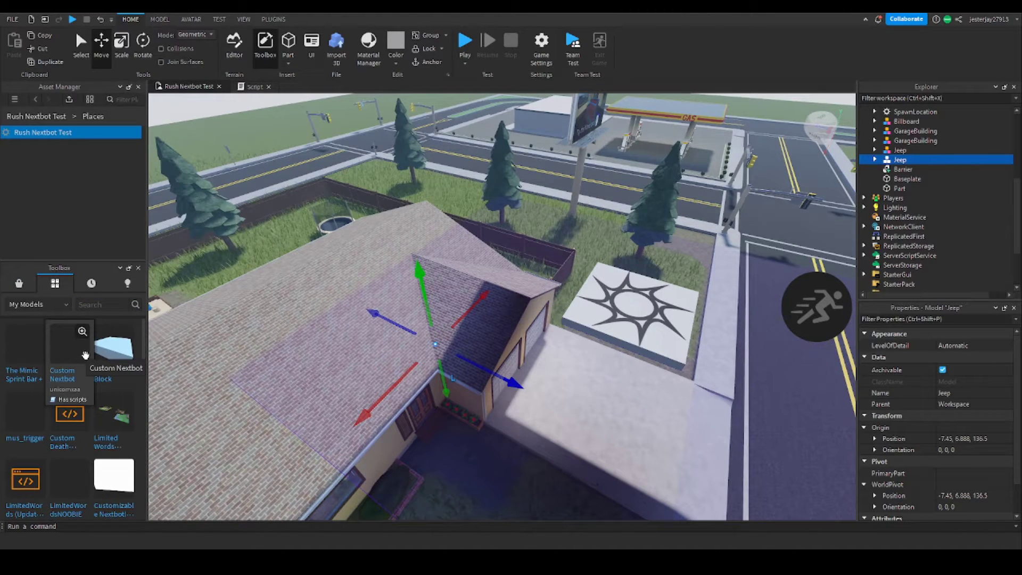
scroll(88, 357, "down", 3)
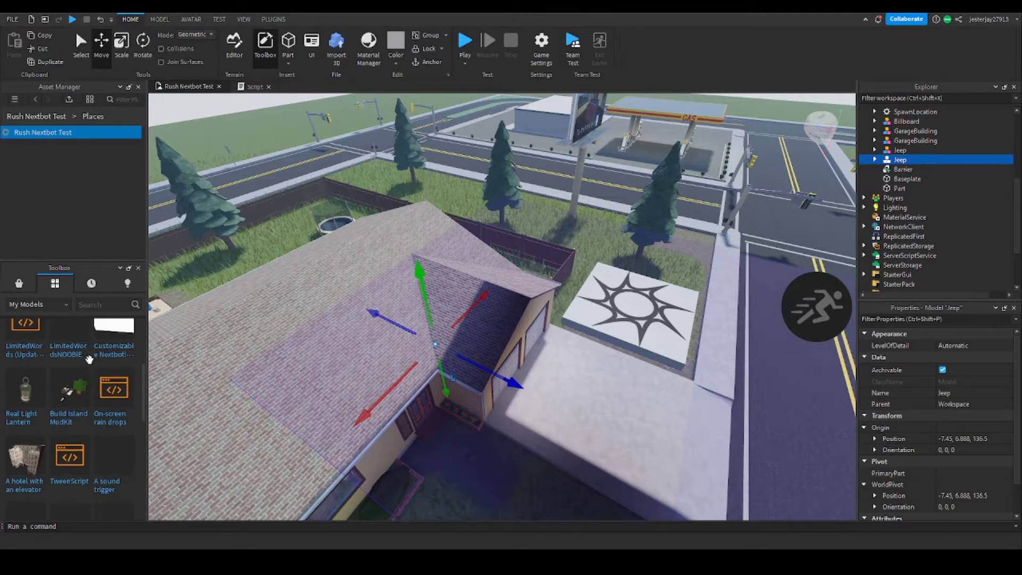
scroll(79, 352, "down", 3)
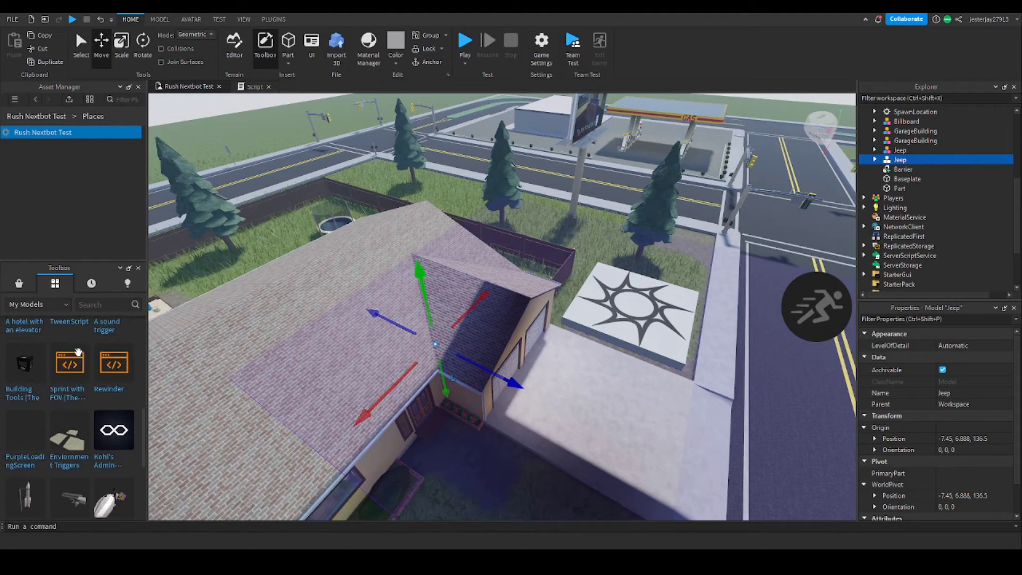
scroll(79, 351, "down", 3)
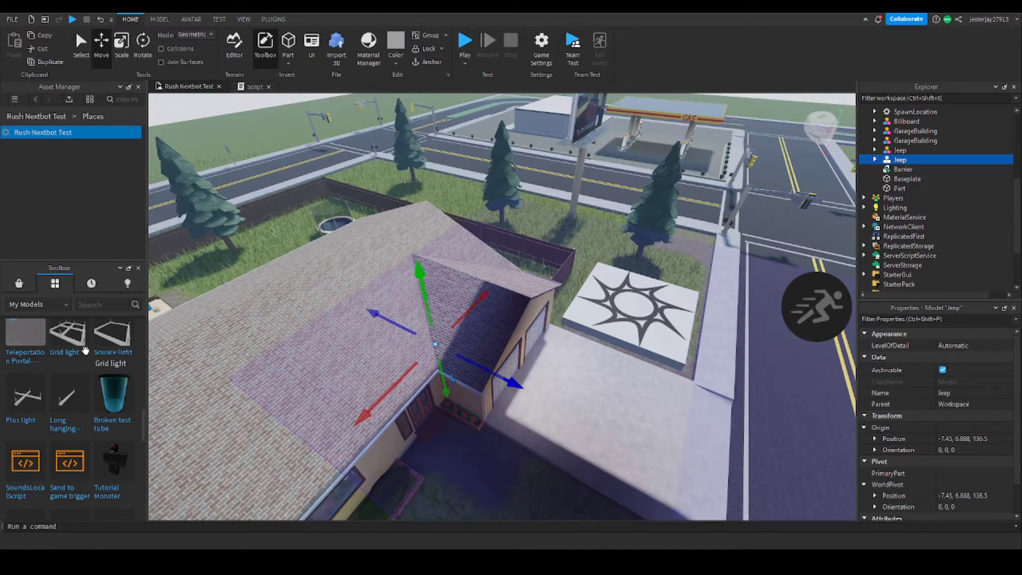
scroll(85, 350, "down", 1)
scroll(86, 349, "down", 2)
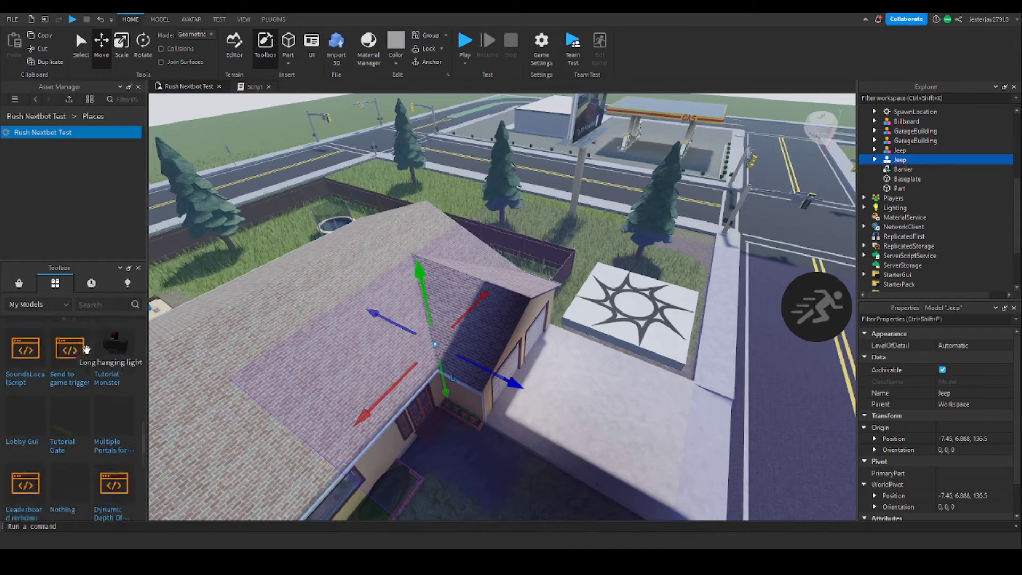
scroll(86, 349, "down", 2)
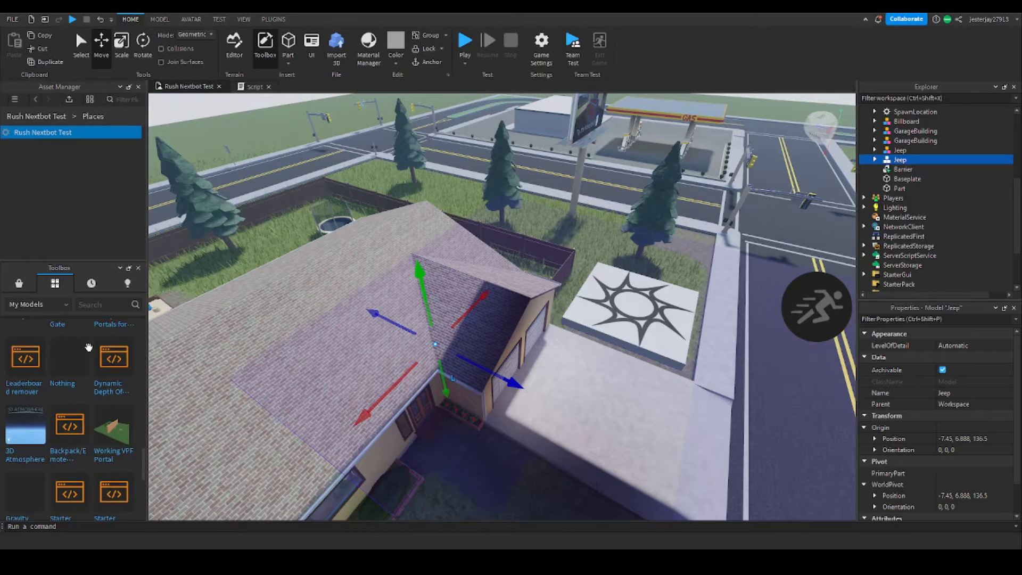
scroll(89, 348, "down", 2)
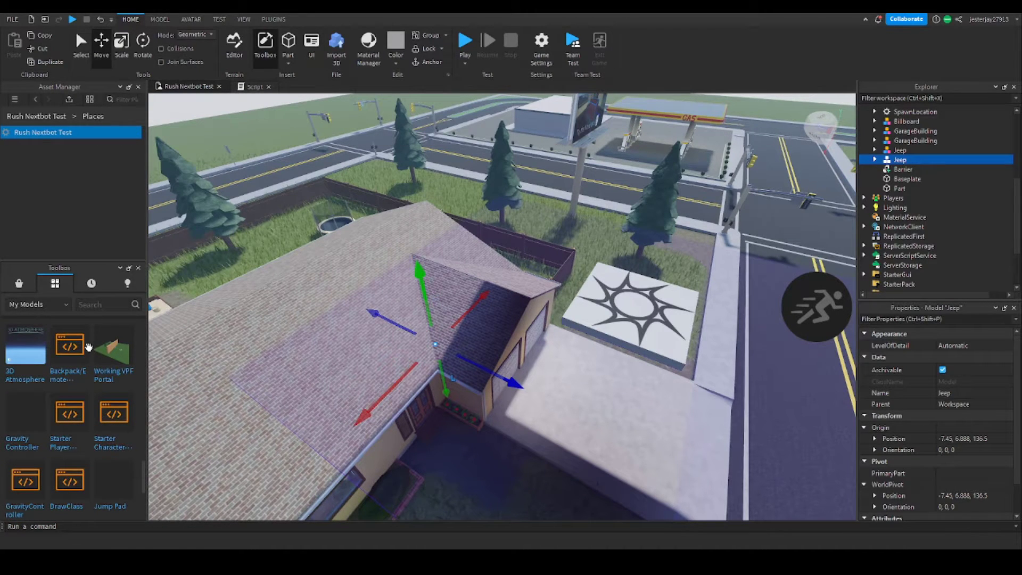
scroll(89, 347, "down", 2)
scroll(88, 347, "down", 2)
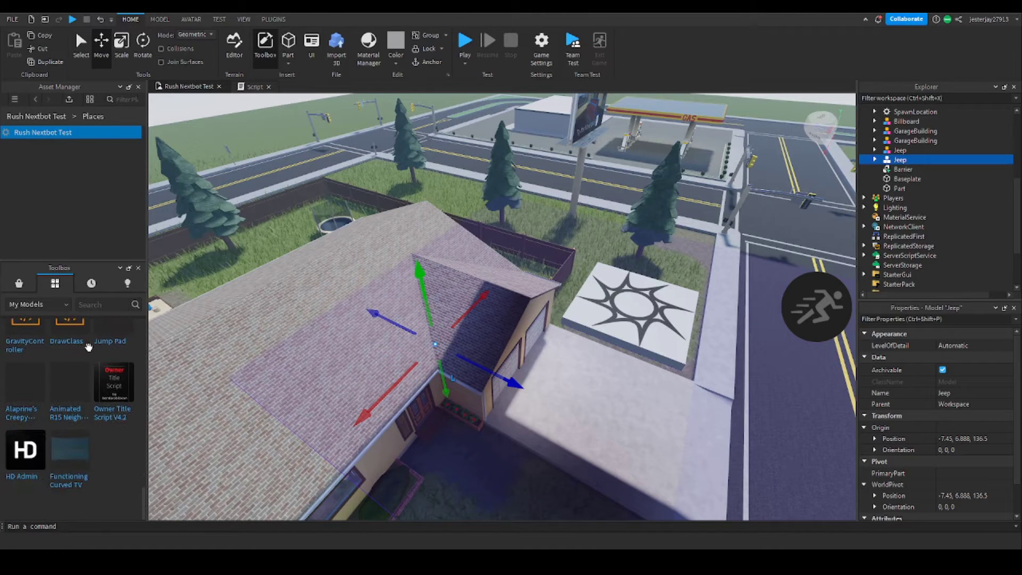
scroll(88, 346, "down", 5)
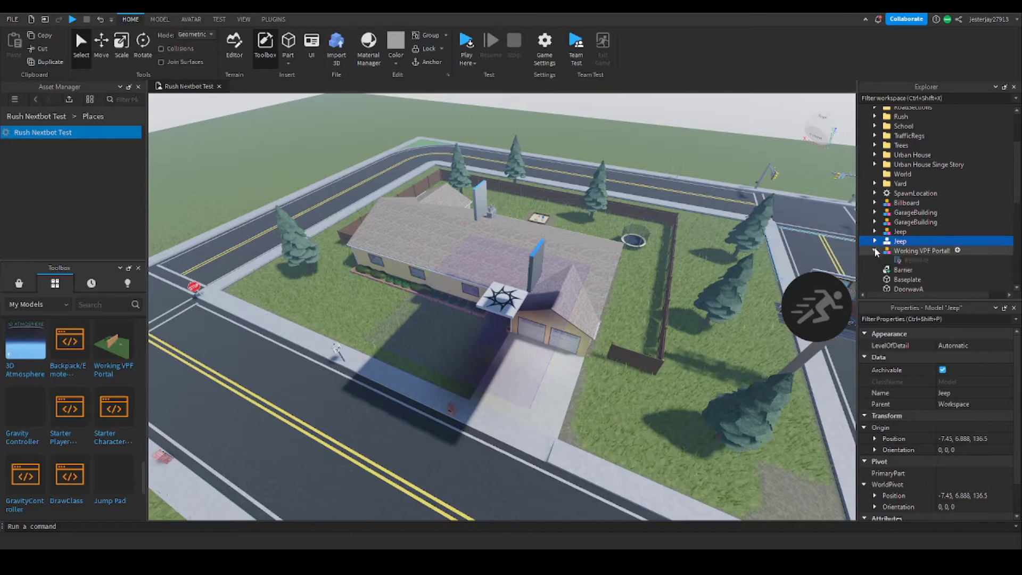
Step: Delete the leftover Working VPF Portal model from the workspace, keeping the DoorwayA and DoorwayB parts
left_click(887, 250)
key("Delete")
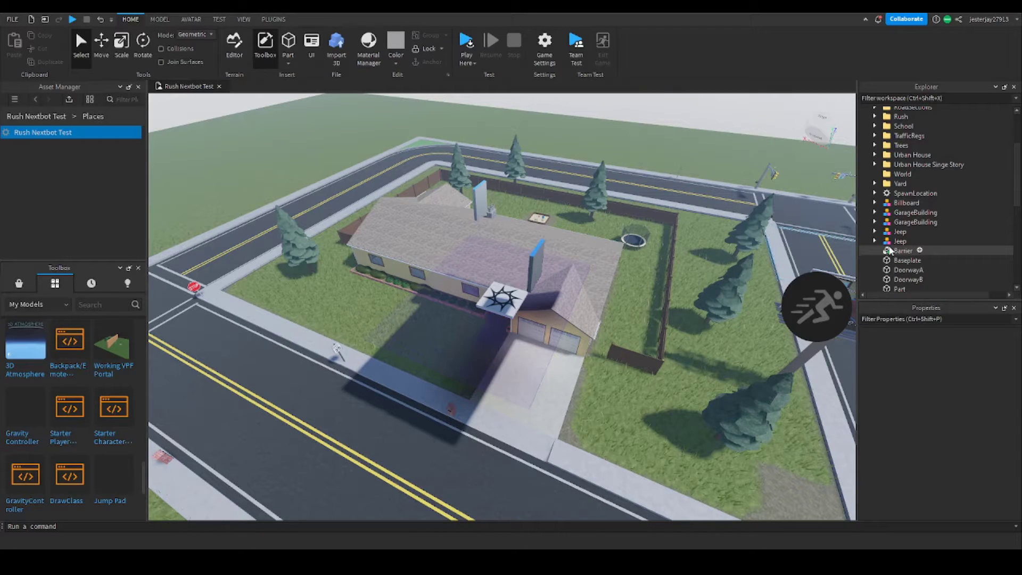
Step: Move the workspace items from Yard through Baseplate, including SpawnLocation, Billboard, both GarageBuildings and both Jeeps, into the World folder
scroll(894, 248, "down", 1)
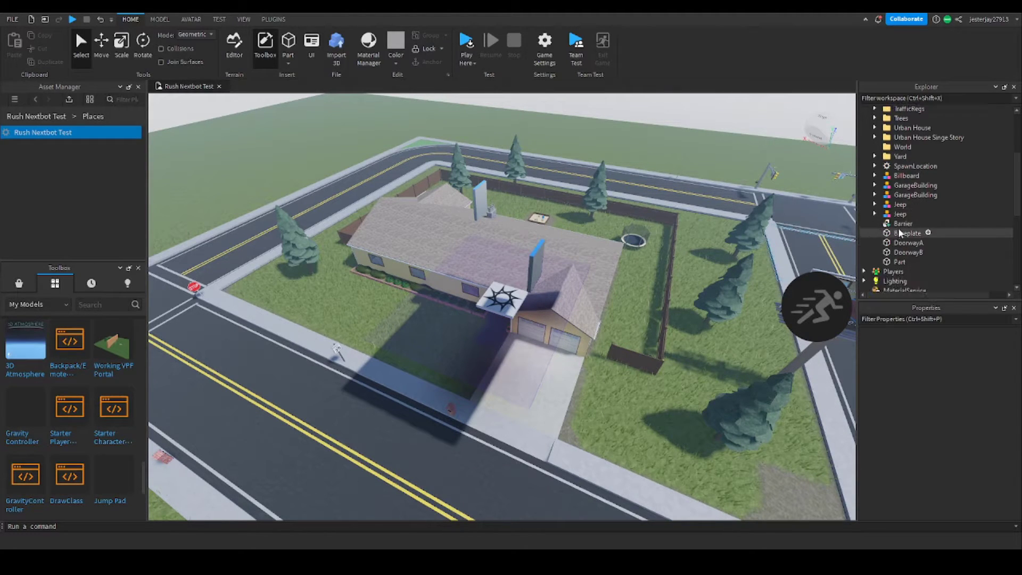
left_click(901, 233)
scroll(899, 234, "up", 1)
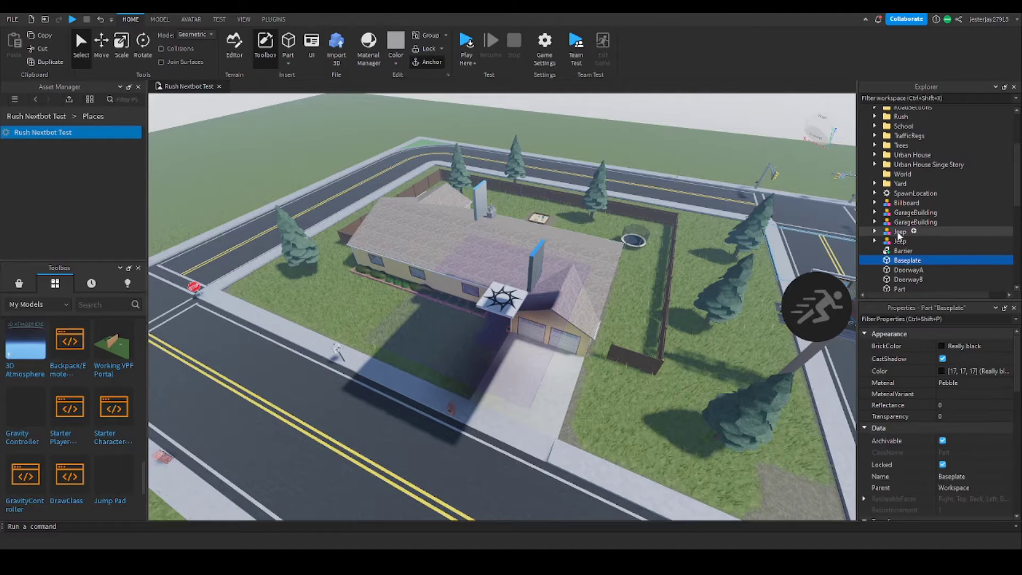
left_click(898, 184, "shift")
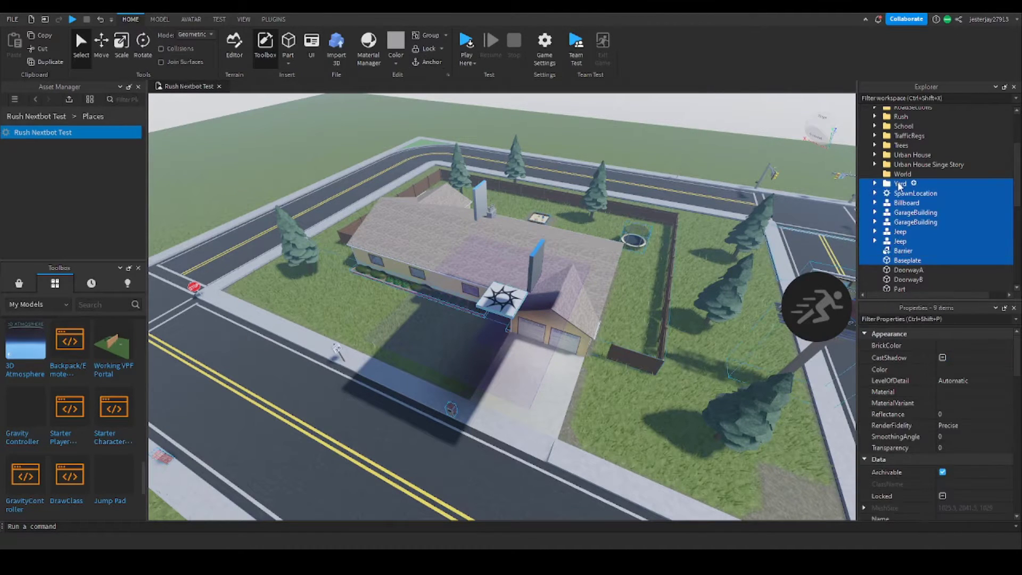
left_click_drag(898, 184, 902, 174)
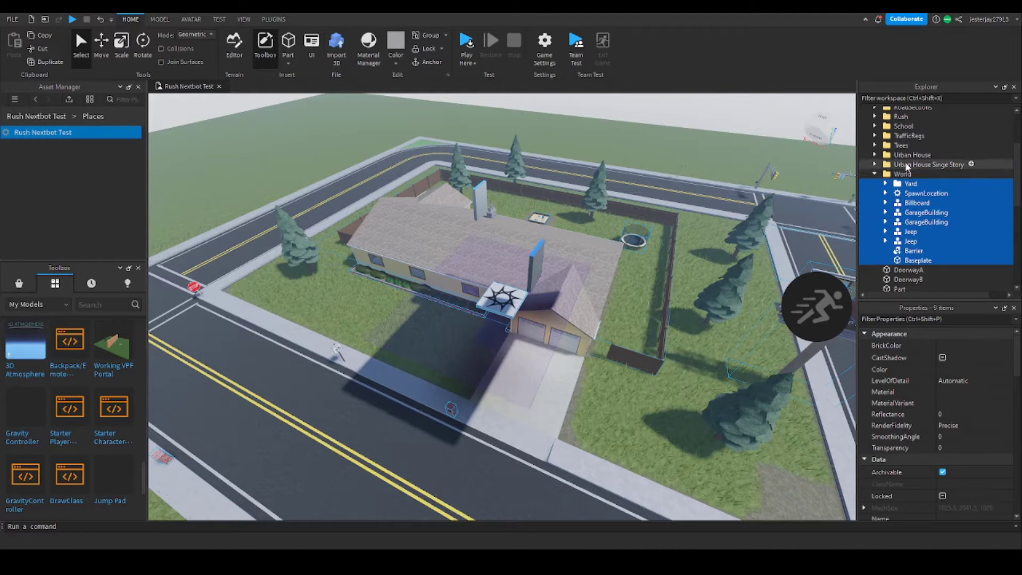
Step: Move the remaining map folders, from Convenience Store through Urban House Singe Story, into the World folder
left_click(906, 167)
scroll(907, 160, "up", 3)
left_click(907, 142, "shift")
scroll(903, 176, "down", 2)
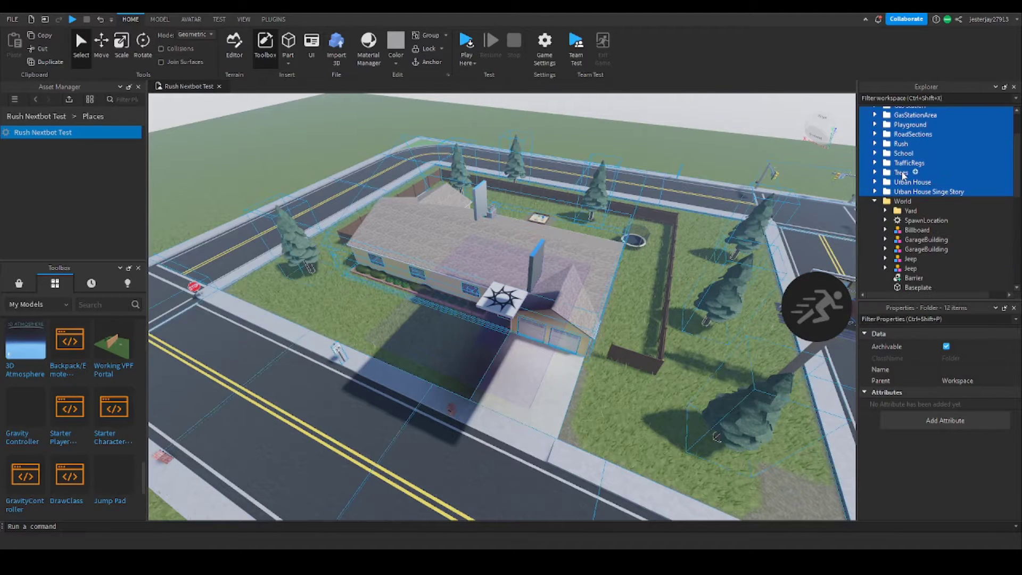
left_click_drag(901, 174, 910, 201)
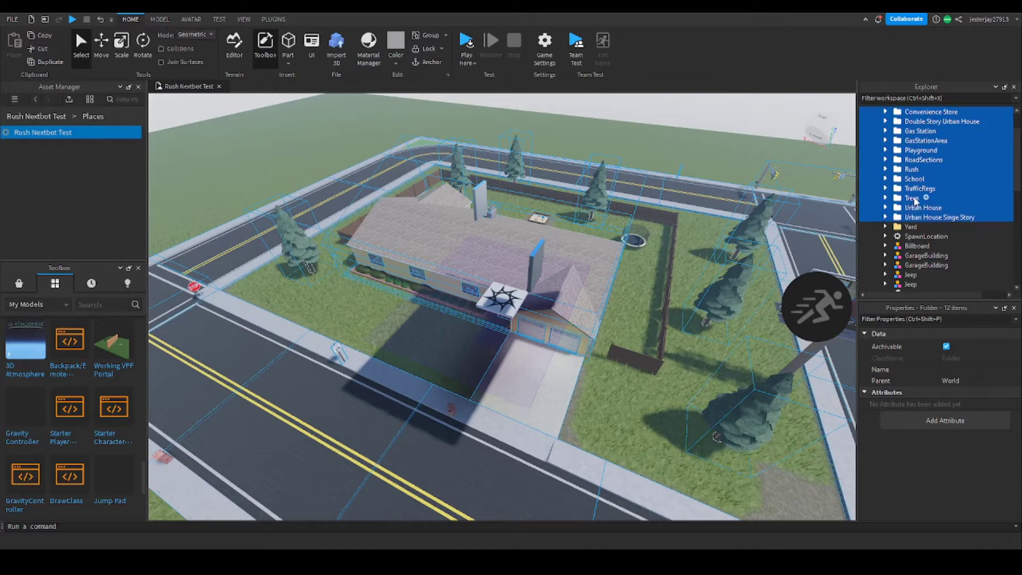
Step: Move the purple force-field Part into the World folder and collapse the World and ReplicatedStorage contents
scroll(915, 199, "down", 4)
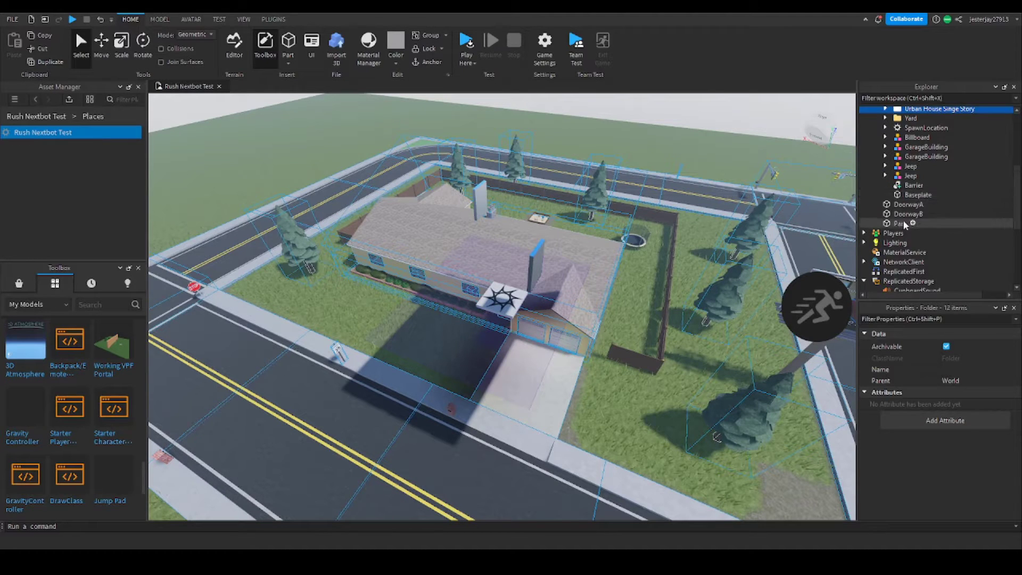
scroll(905, 222, "up", 1)
left_click_drag(900, 250, 912, 142)
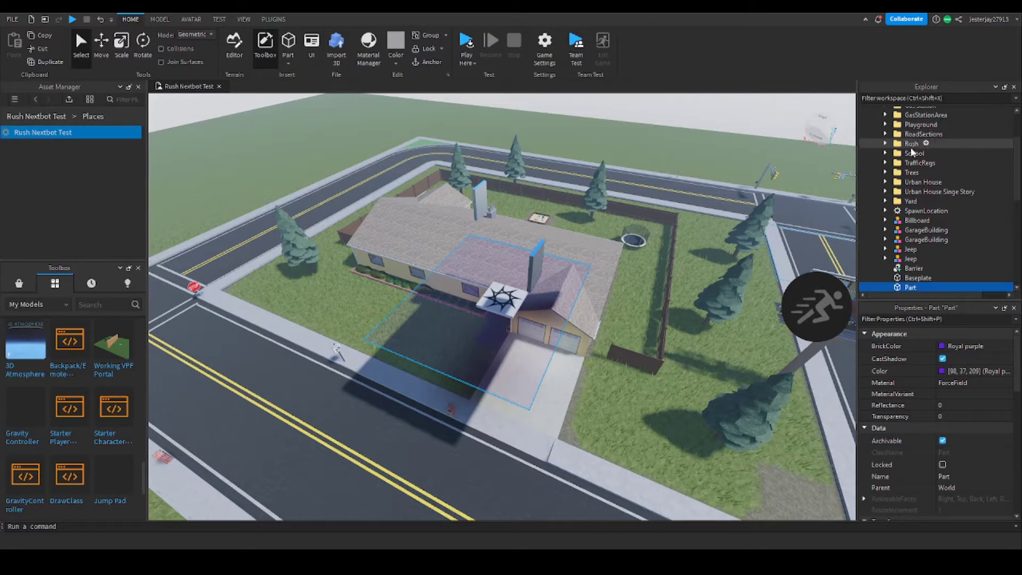
scroll(911, 146, "down", 5)
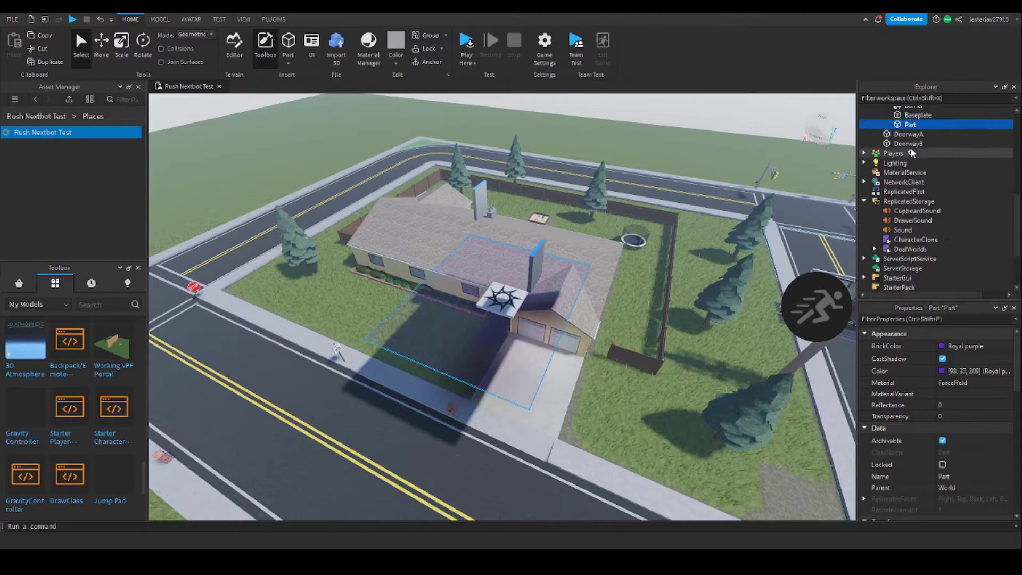
left_click(864, 201)
scroll(886, 236, "down", 1)
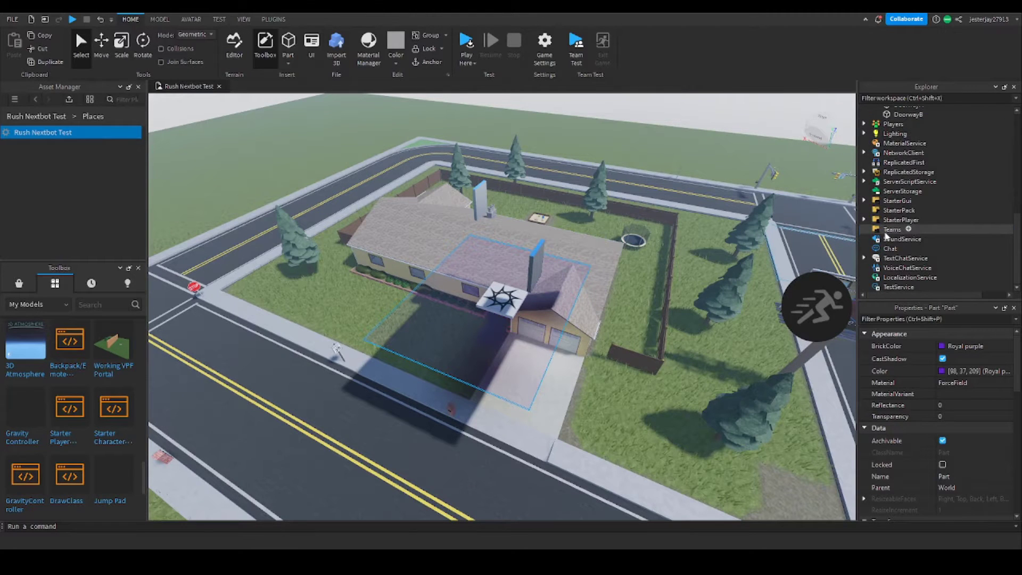
scroll(886, 234, "up", 1)
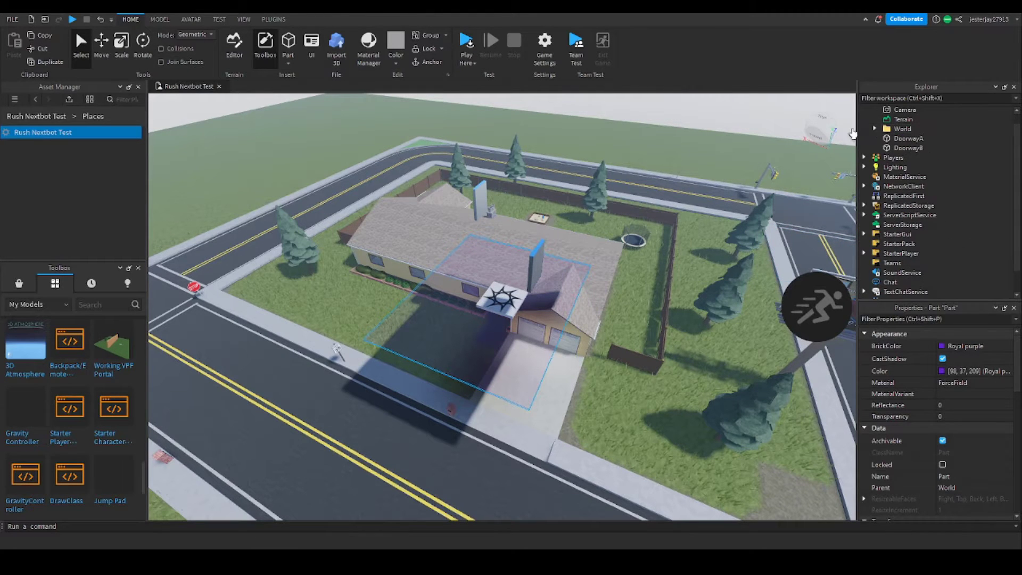
Step: Play-test the place from the raised spawn location and examine the floating portal doorways above the house
right_click_drag(673, 248, 673, 246)
key("w")
key("w")
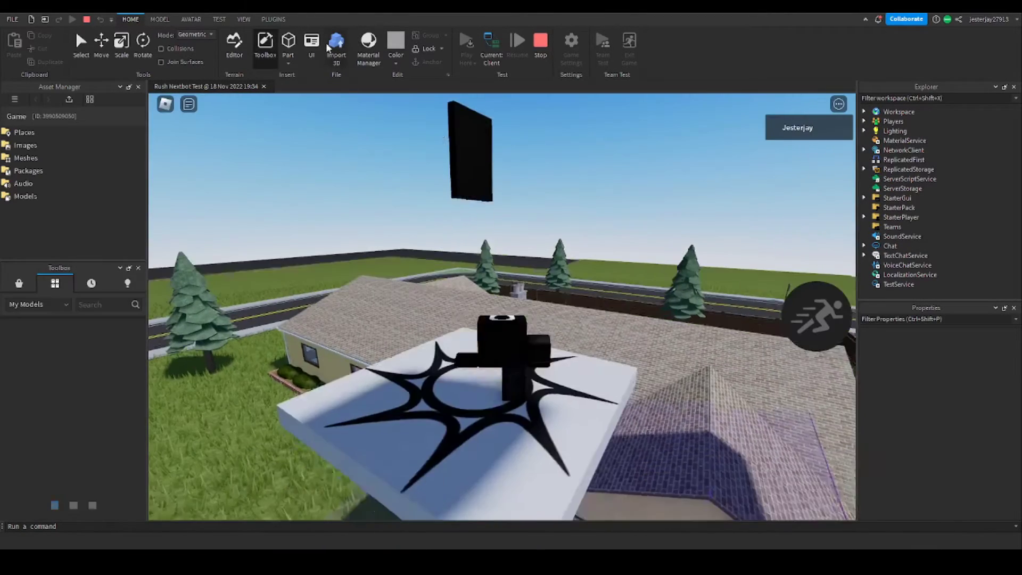
scroll(607, 238, "down", 3)
right_click_drag(607, 238, 571, 228)
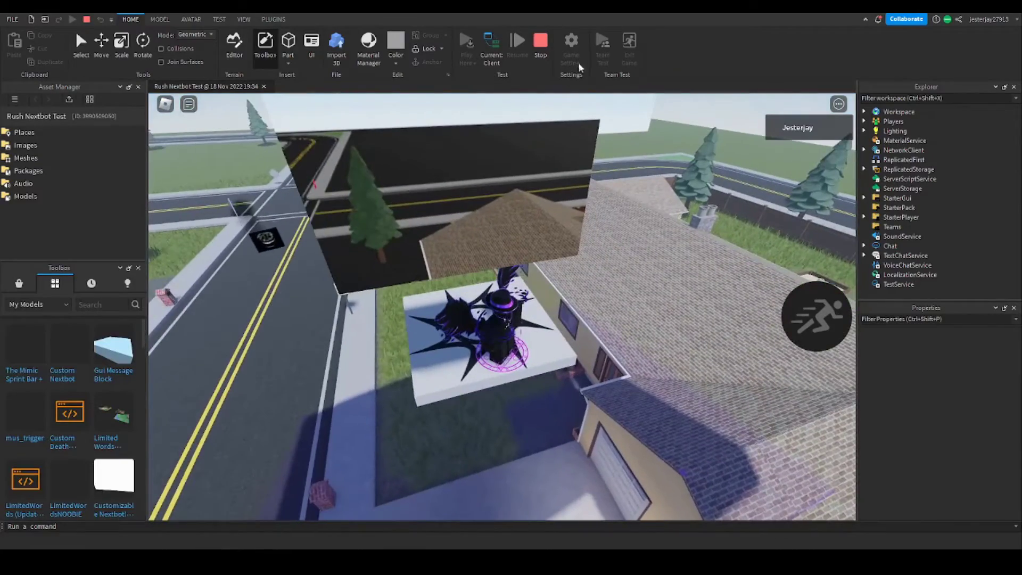
key("a")
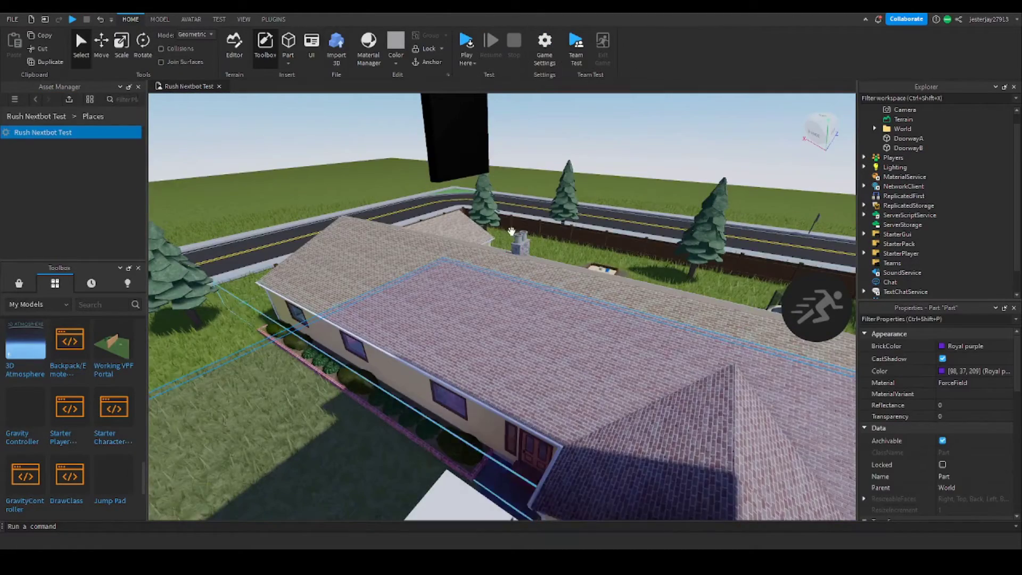
Step: Anchor and lock the purple force-field Part that surrounds the house
right_click_drag(403, 328, 403, 329)
key("a")
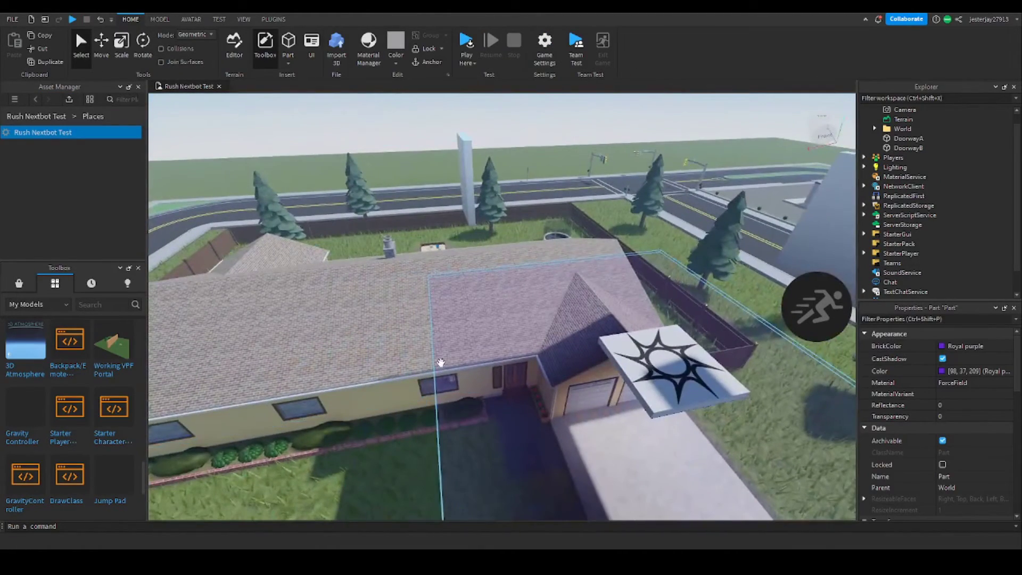
left_click(432, 62)
right_click_drag(589, 222, 589, 222)
key("d")
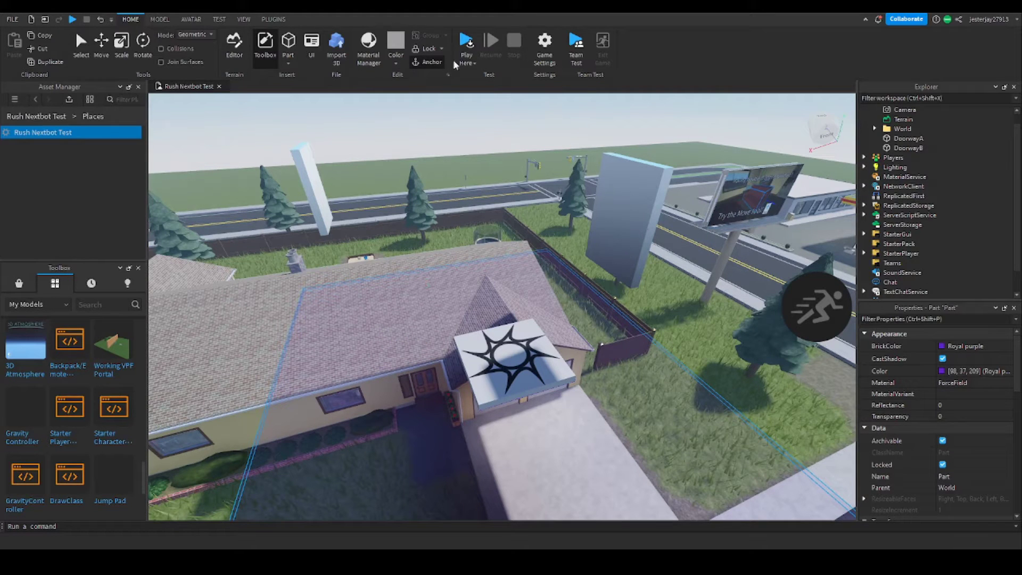
right_click_drag(401, 409, 382, 403)
key("a")
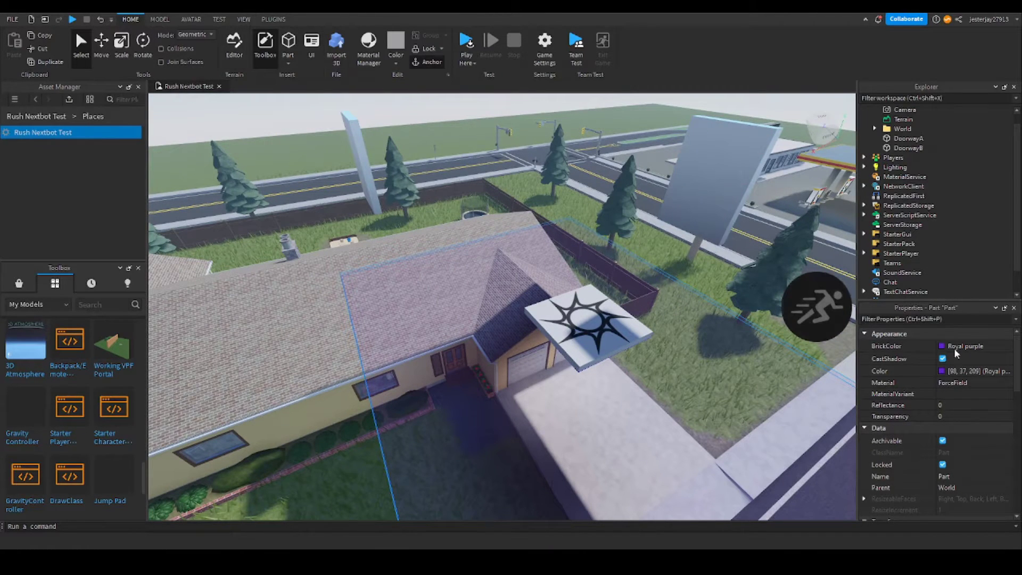
Step: Move DoorwayB from in front of the garage to beside the raised spawn platform
scroll(909, 178, "up", 2)
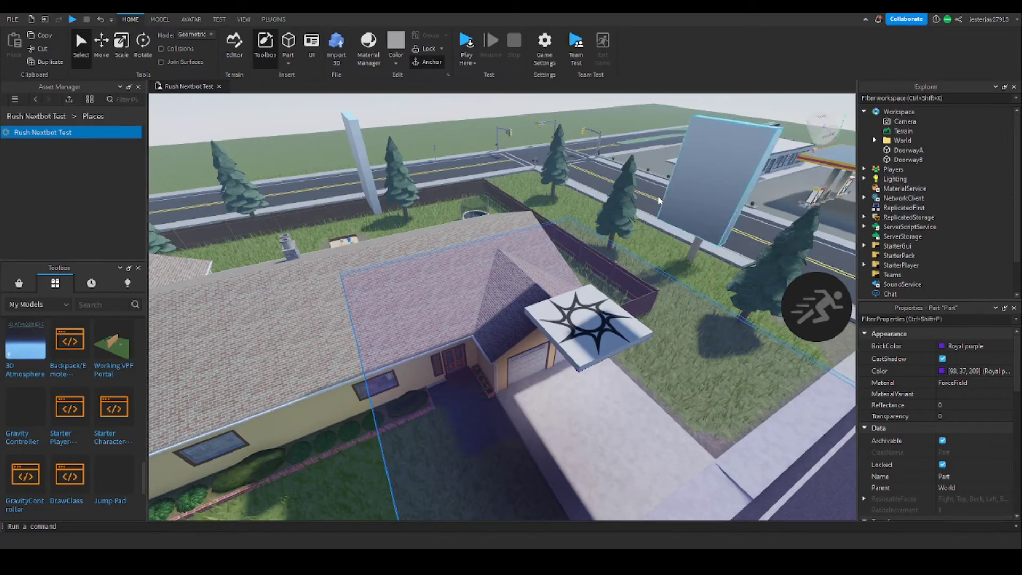
key("d")
right_click_drag(659, 201, 655, 200)
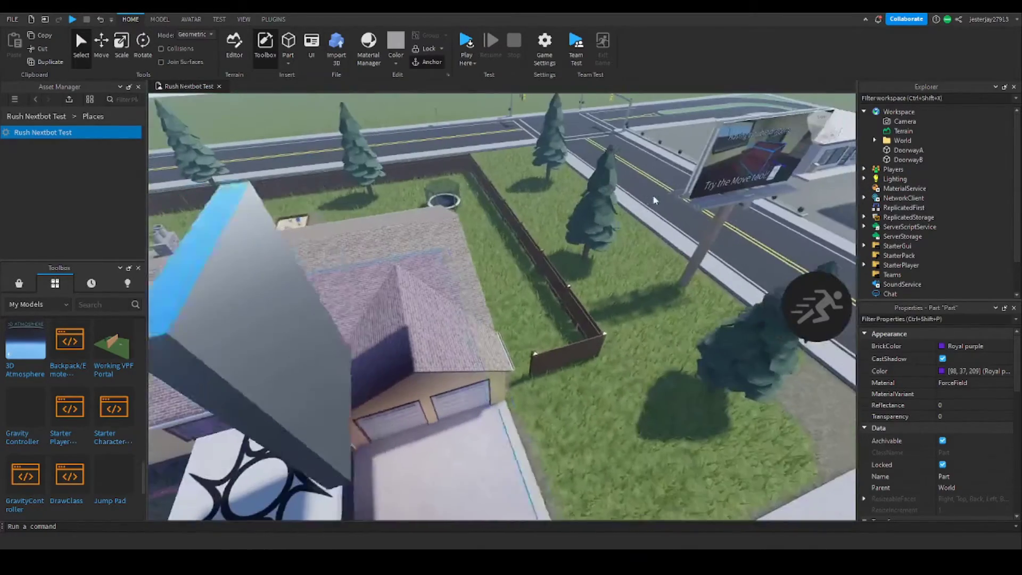
key("a")
left_click(304, 330)
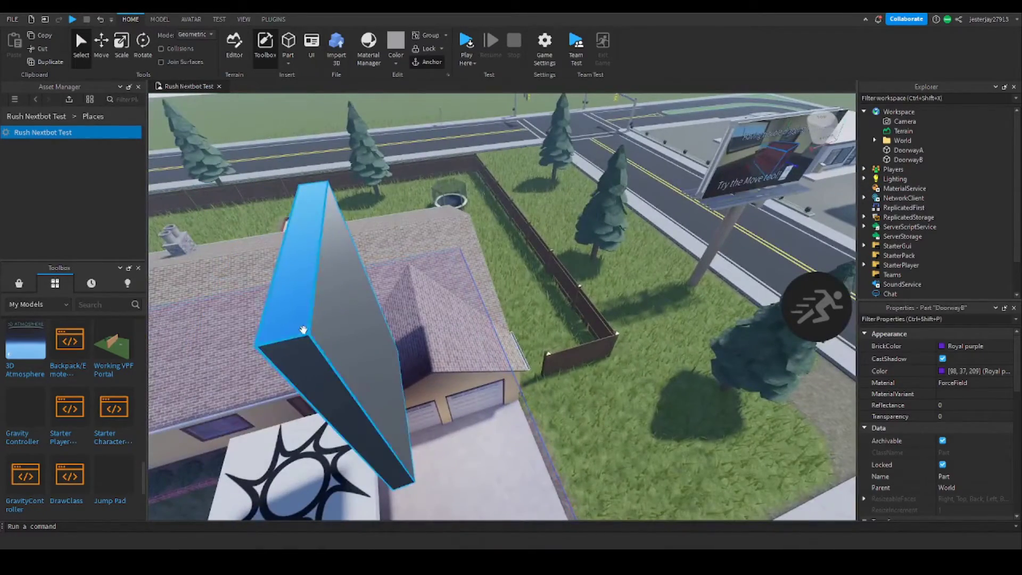
left_click(99, 53)
right_click_drag(386, 270, 387, 270)
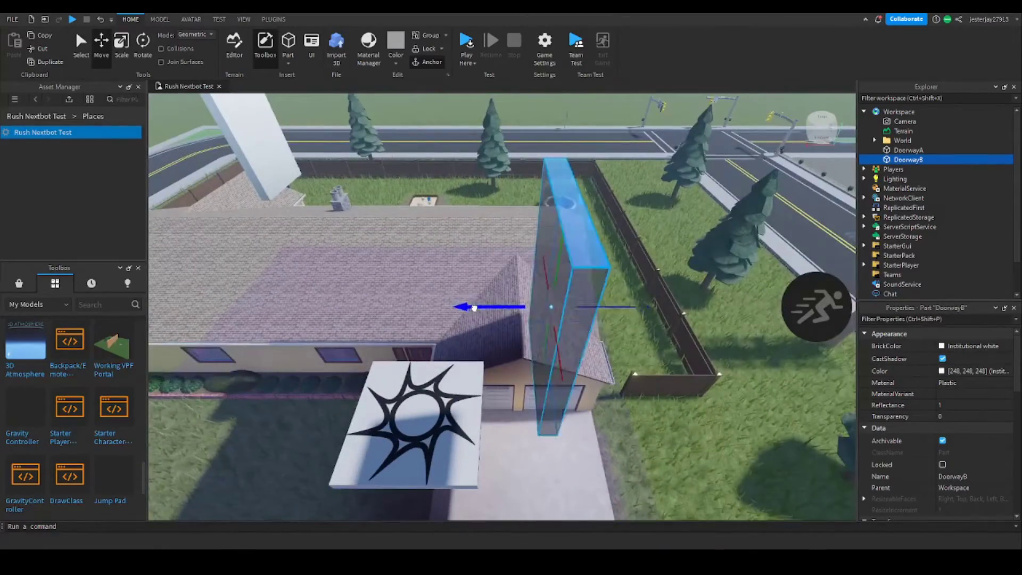
left_click_drag(474, 307, 470, 302)
right_click_drag(470, 301, 470, 301)
key("a")
left_click_drag(470, 302, 470, 302)
right_click_drag(470, 302, 470, 302)
left_click_drag(470, 302, 448, 288)
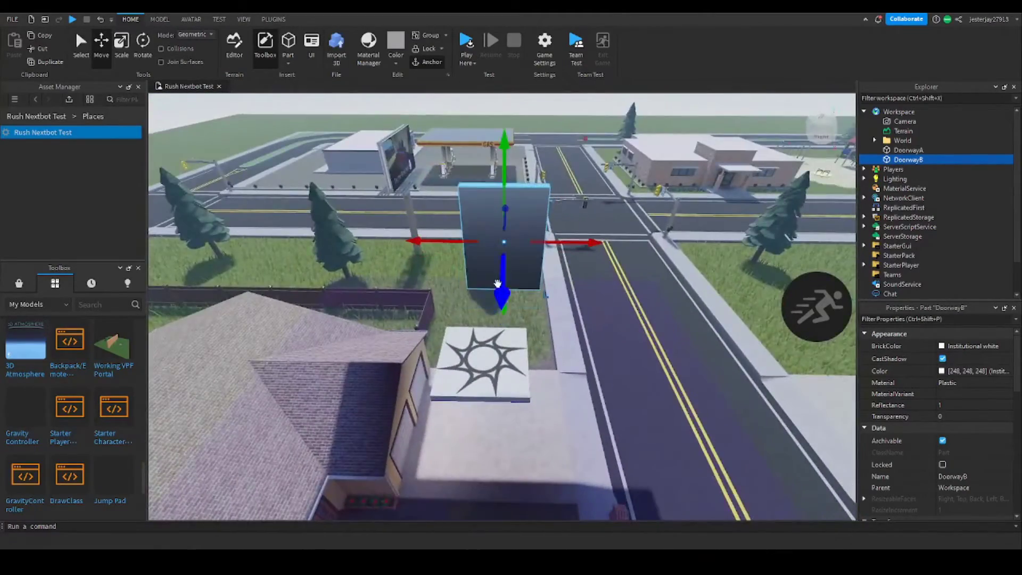
Step: Rotate DoorwayB a quarter turn about its vertical axis so it faces out from the house front
key("d")
right_click_drag(497, 285, 557, 284)
left_click(120, 52)
key("d")
left_click(149, 53)
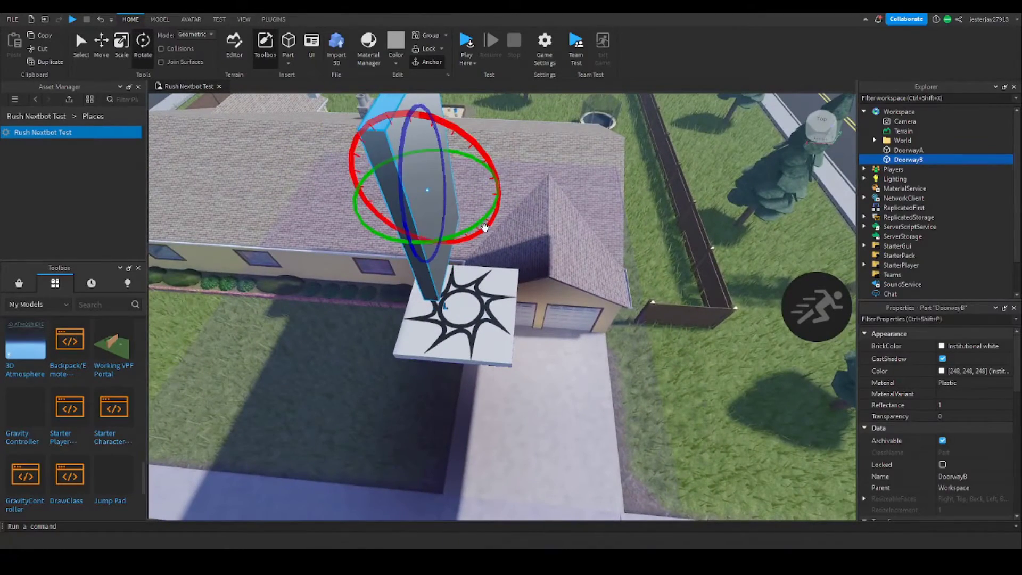
left_click_drag(477, 222, 451, 228)
right_click_drag(451, 228, 451, 228)
left_click_drag(451, 228, 448, 178)
right_click_drag(450, 179, 450, 179)
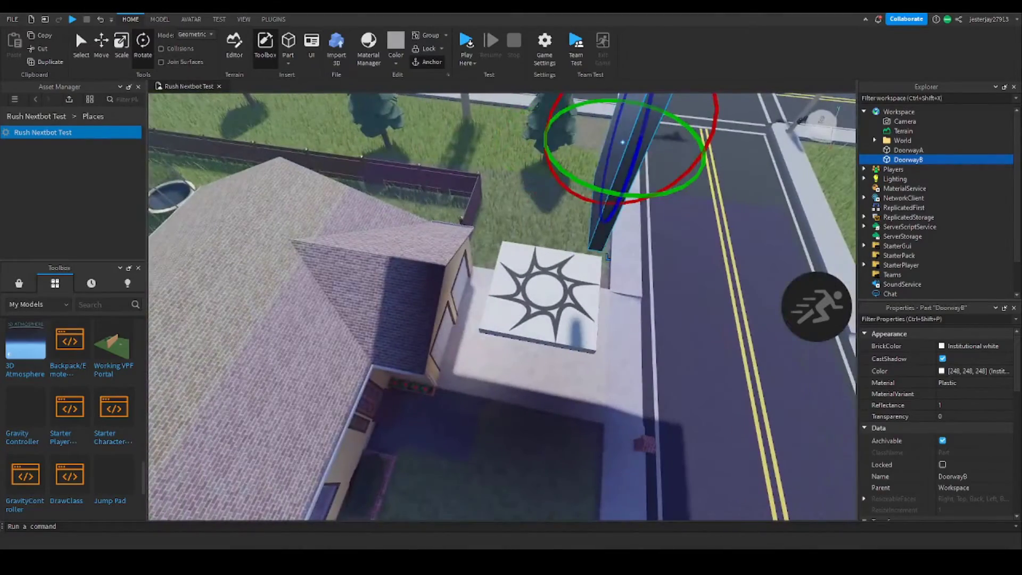
Step: Move DoorwayB over the house roof, behind the peak of the garage gable
left_click(109, 54)
left_click_drag(701, 149, 575, 125)
key("a")
key("a")
right_click_drag(624, 167, 625, 167)
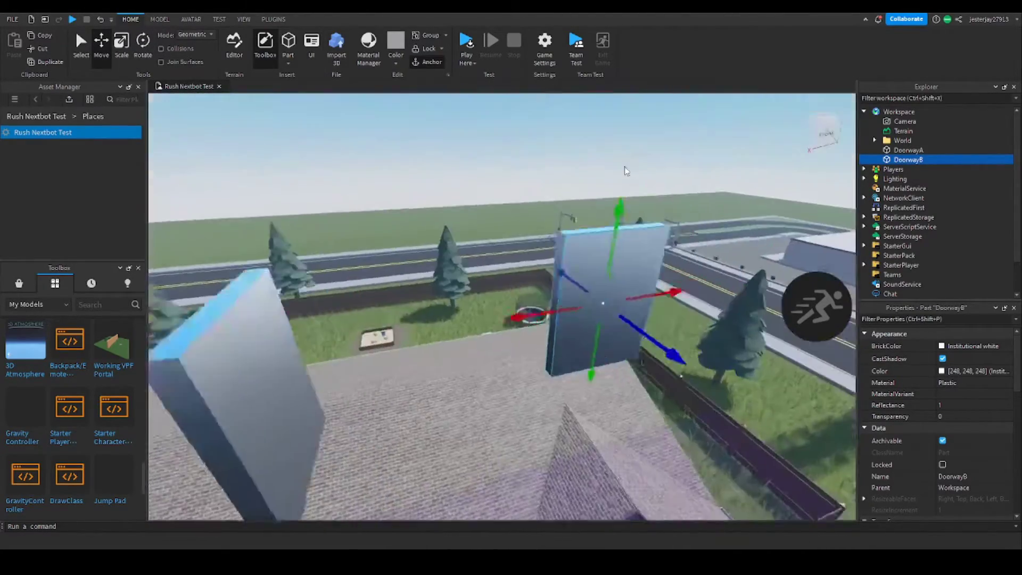
key("f")
right_click_drag(542, 303, 542, 302)
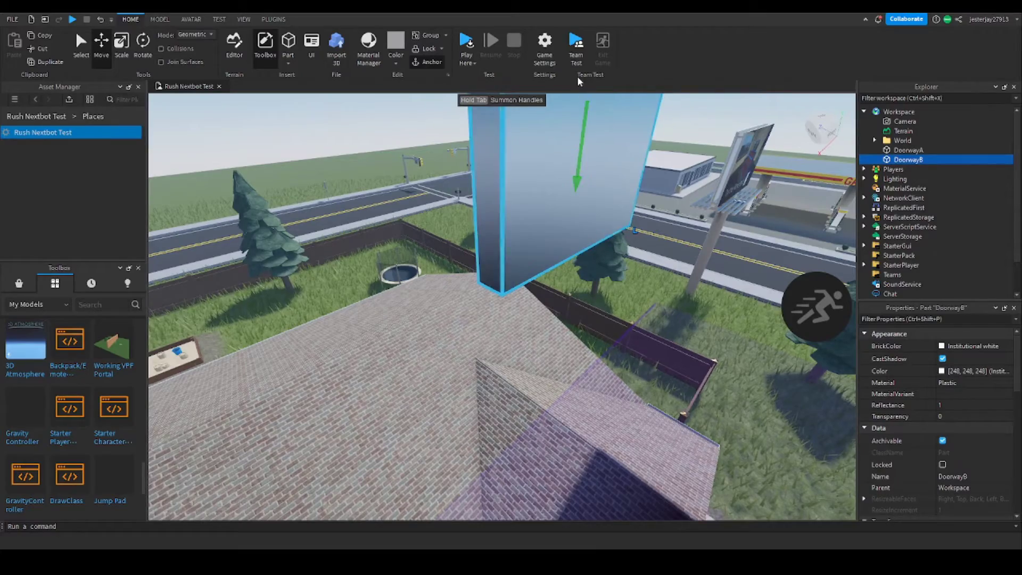
Step: Adjust the height of DoorwayB so its base sits close to the roof ridge
left_click_drag(579, 175, 580, 174)
right_click_drag(579, 175, 578, 174)
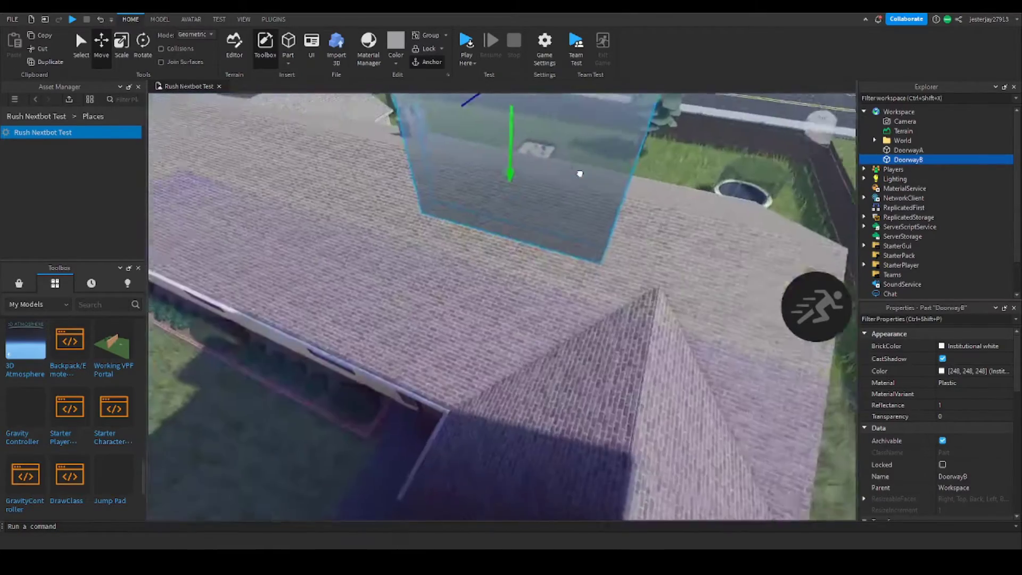
left_click_drag(578, 174, 549, 259)
right_click_drag(548, 259, 549, 258)
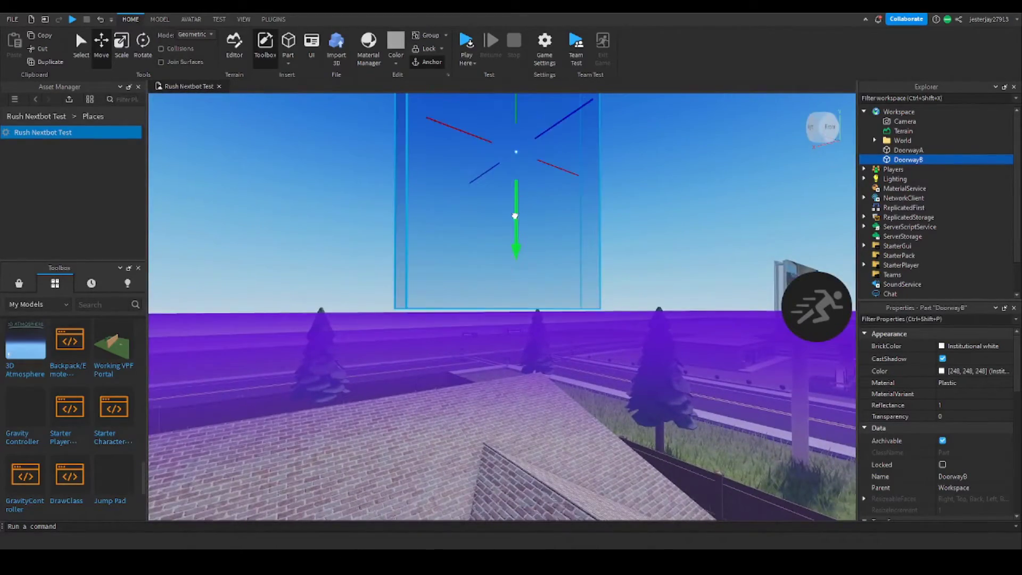
left_click_drag(509, 228, 508, 228)
right_click_drag(509, 228, 509, 228)
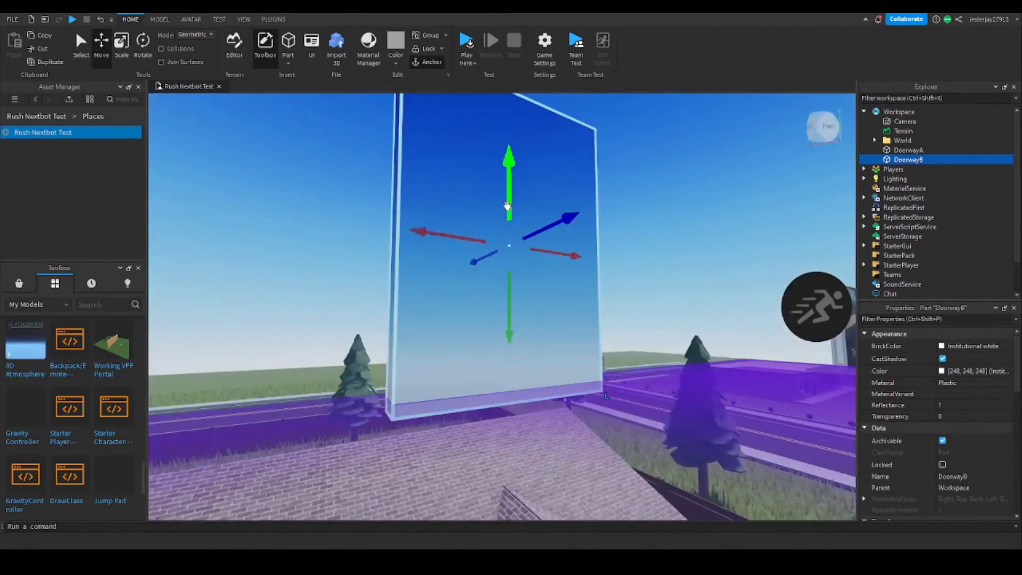
Step: Fine-tune DoorwayB's position so it stands upright just above the roof, facing the spawn platform
left_click_drag(507, 189, 507, 189)
key("s")
right_click_drag(494, 260, 495, 260)
key("w")
right_click_drag(566, 216, 567, 214)
left_click_drag(534, 231, 529, 235)
scroll(529, 234, "down", 5)
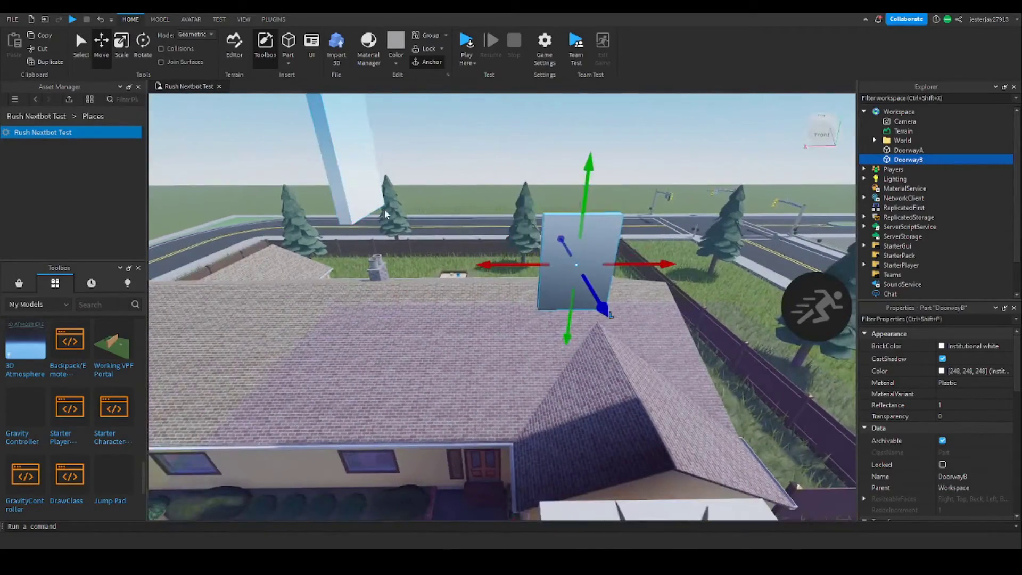
Step: Move DoorwayA from above the house into the garage corner behind the Jeep, with its base at the floor
left_click(344, 180)
key("f")
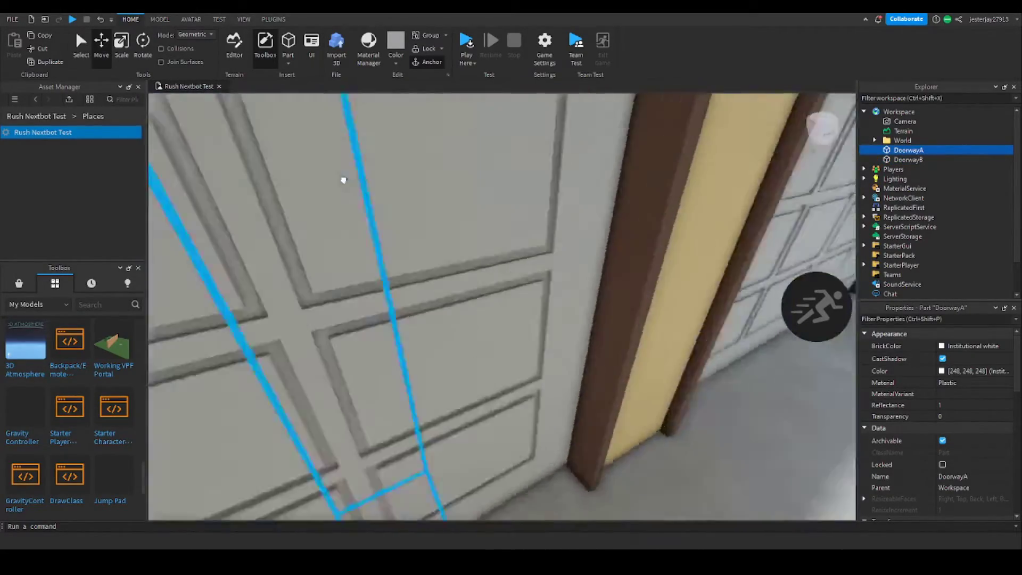
right_click_drag(343, 180, 343, 180)
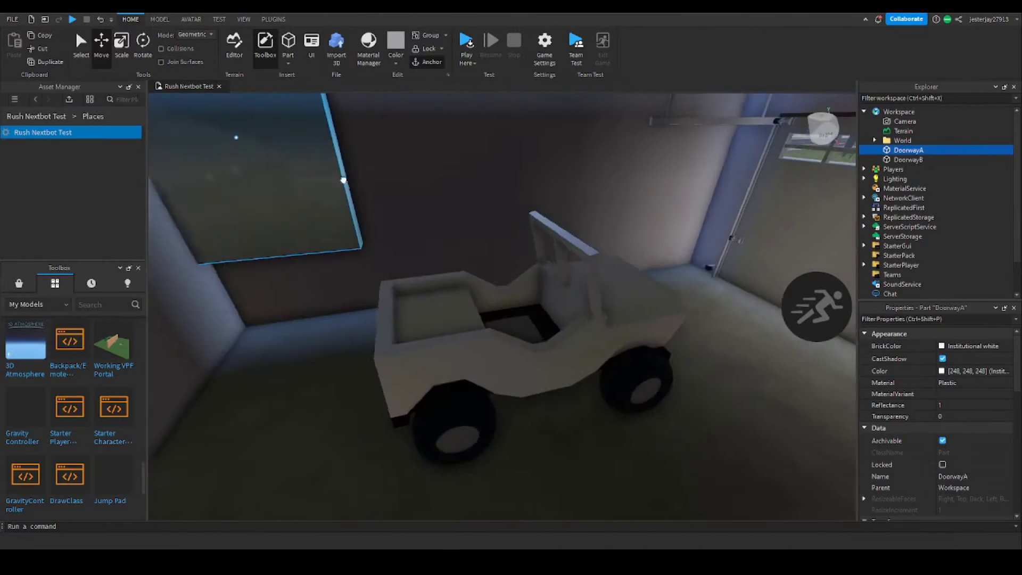
key("a")
left_click_drag(343, 180, 469, 318)
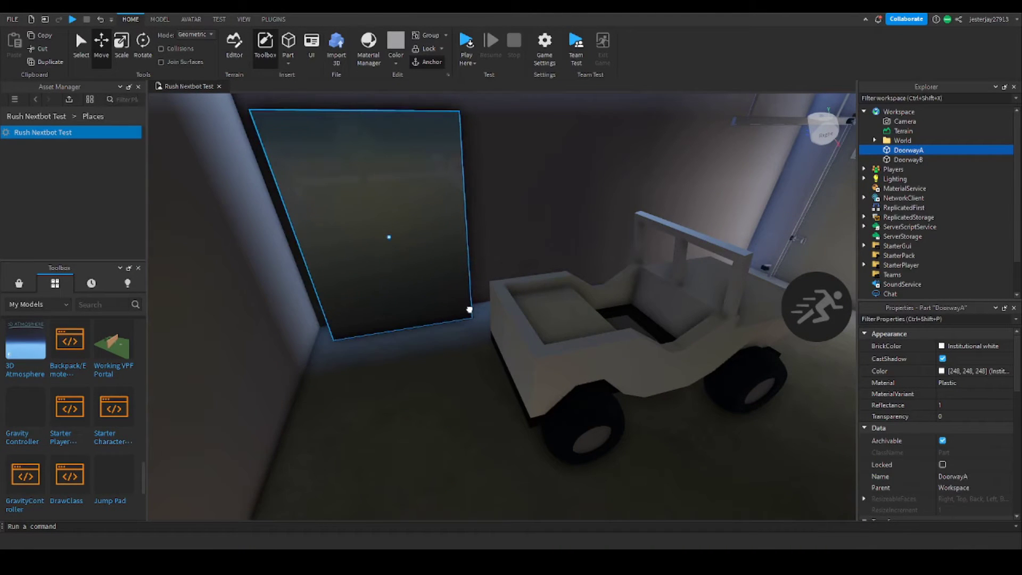
right_click_drag(469, 310, 501, 281)
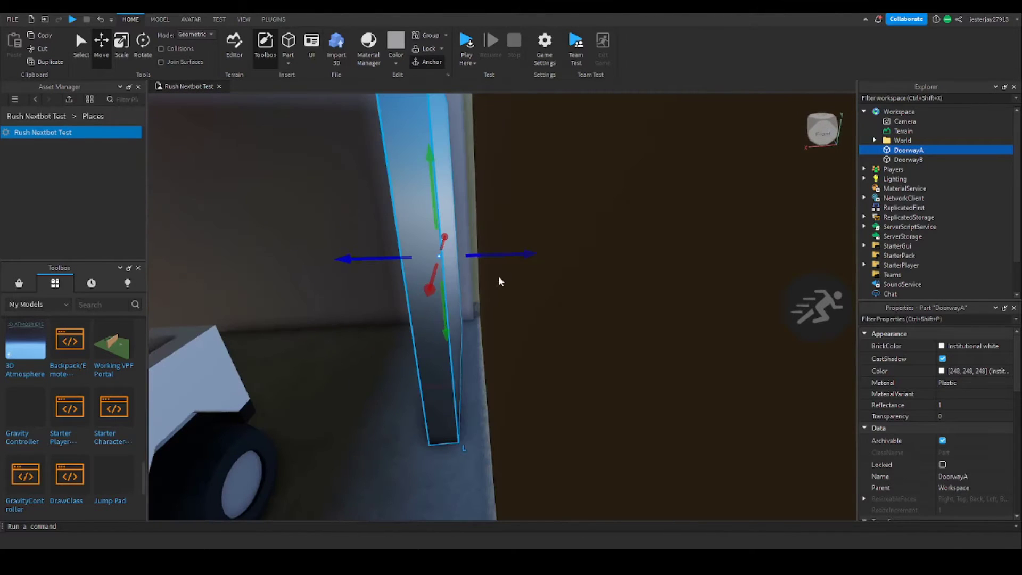
left_click_drag(496, 254, 505, 257)
right_click_drag(505, 278, 529, 243)
left_click_drag(548, 212, 528, 217)
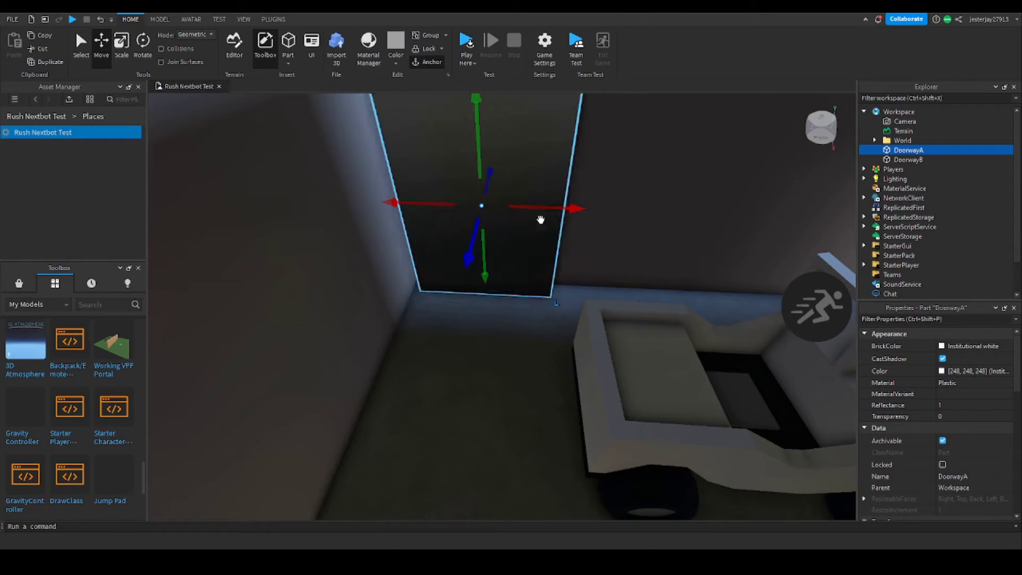
Step: Rotate DoorwayA a quarter turn about its vertical axis inside the garage
left_click(129, 52)
left_click(142, 42)
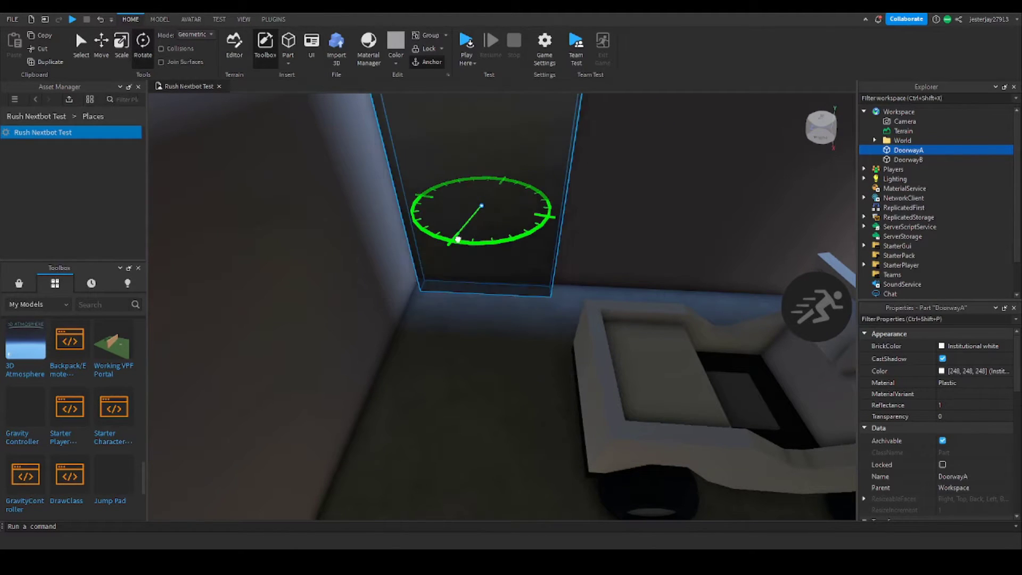
left_click_drag(457, 240, 535, 213)
left_click(101, 48)
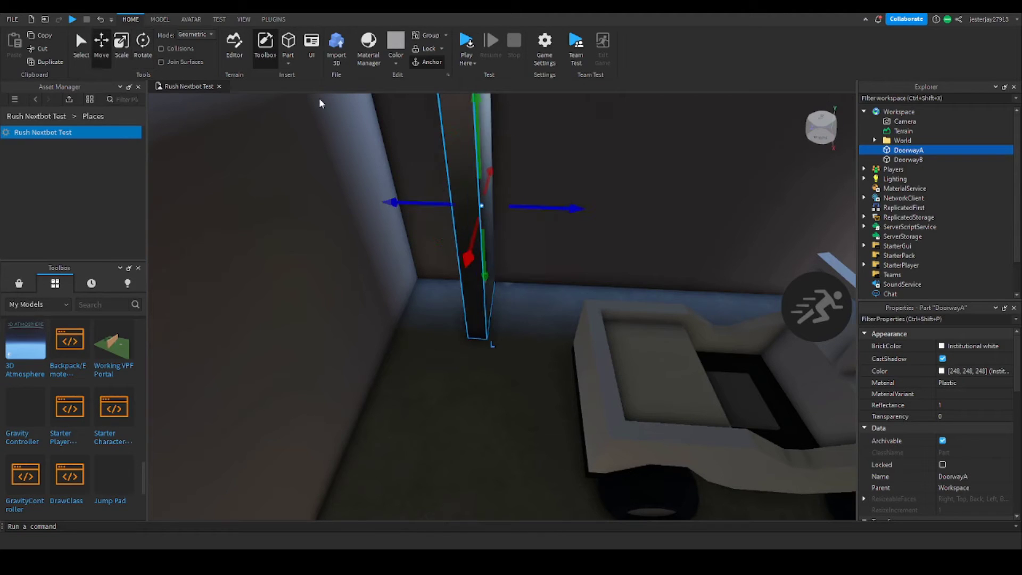
Step: Reposition the rotated DoorwayA along the garage side wall, clear of the Jeep
right_click_drag(320, 100, 320, 100)
key("a")
left_click_drag(585, 216, 500, 215)
left_click_drag(603, 271, 593, 236)
key("a")
right_click_drag(592, 240, 593, 239)
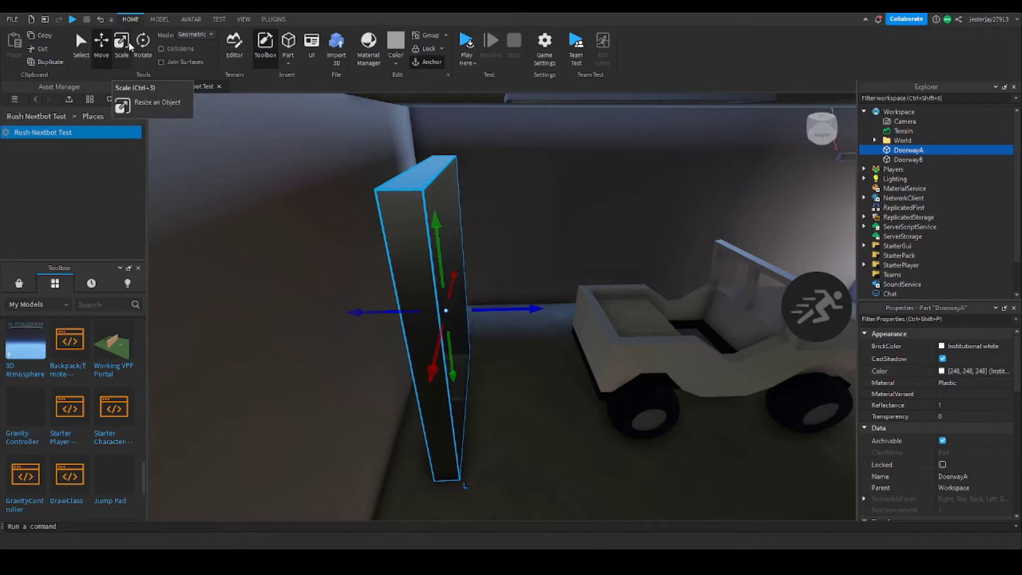
key("s")
right_click_drag(566, 209, 565, 208)
key("s")
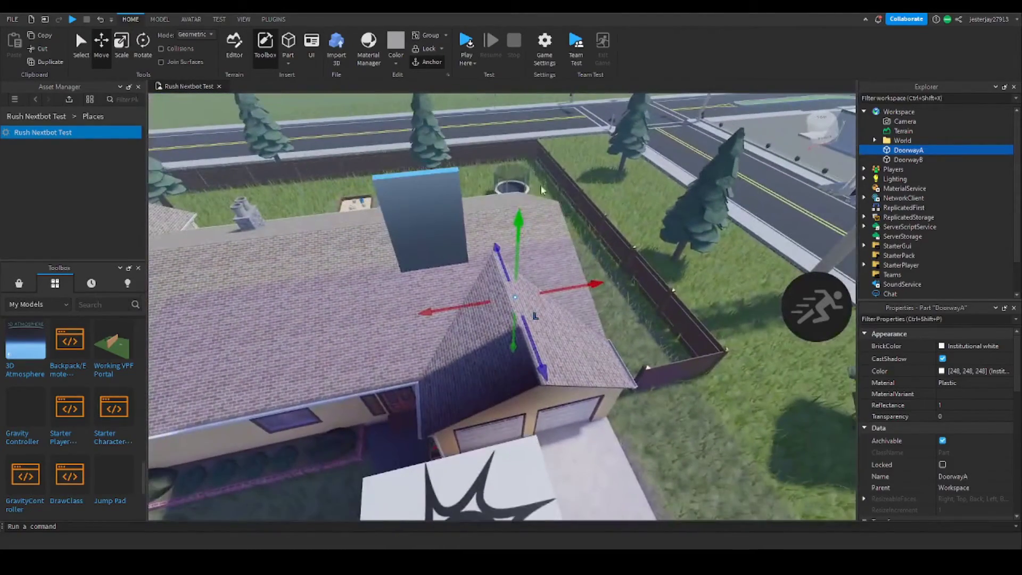
Step: Shut down all running servers of the game from its Game Settings
left_click(12, 20)
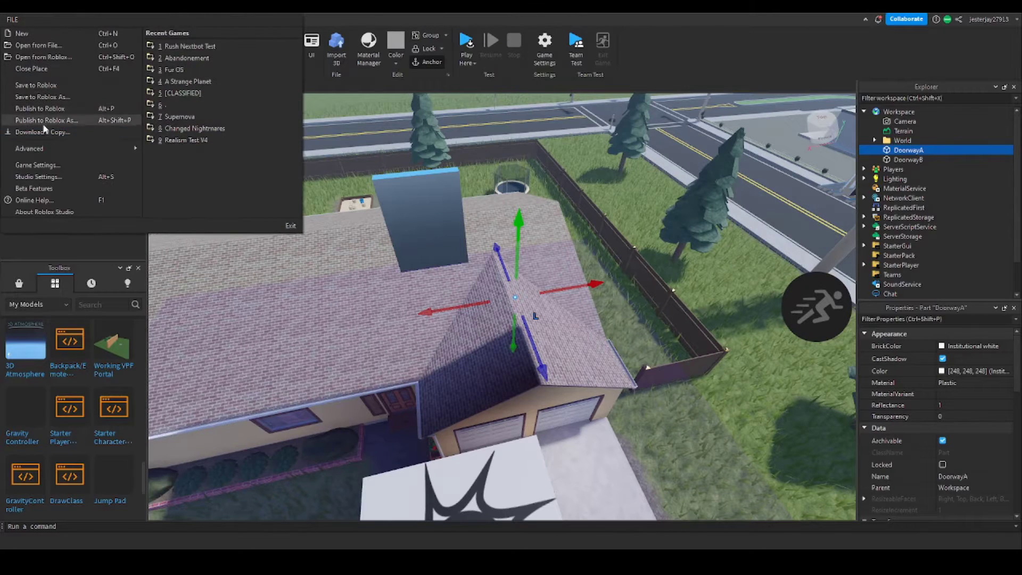
left_click(37, 165)
left_click(278, 296)
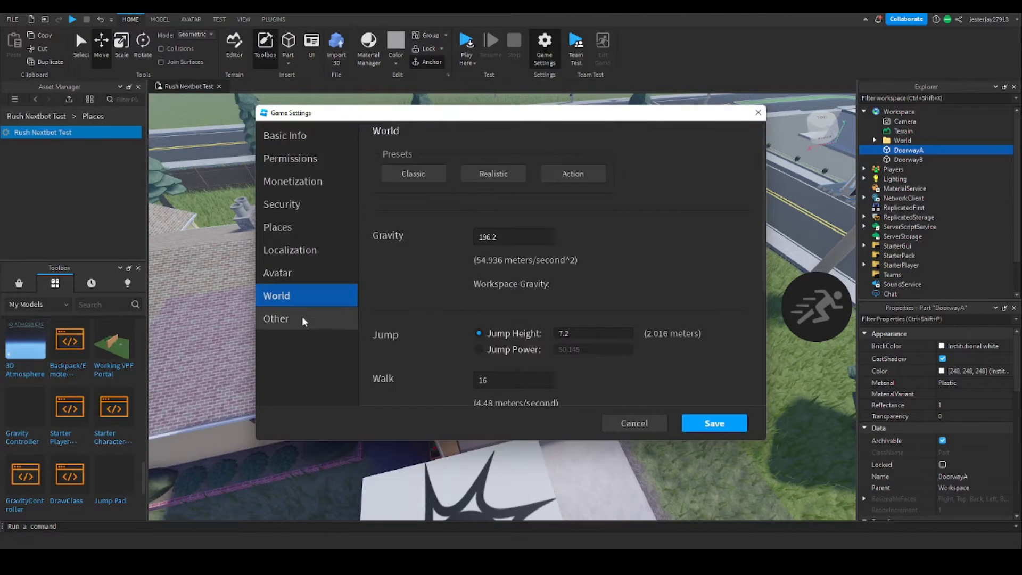
left_click(304, 319)
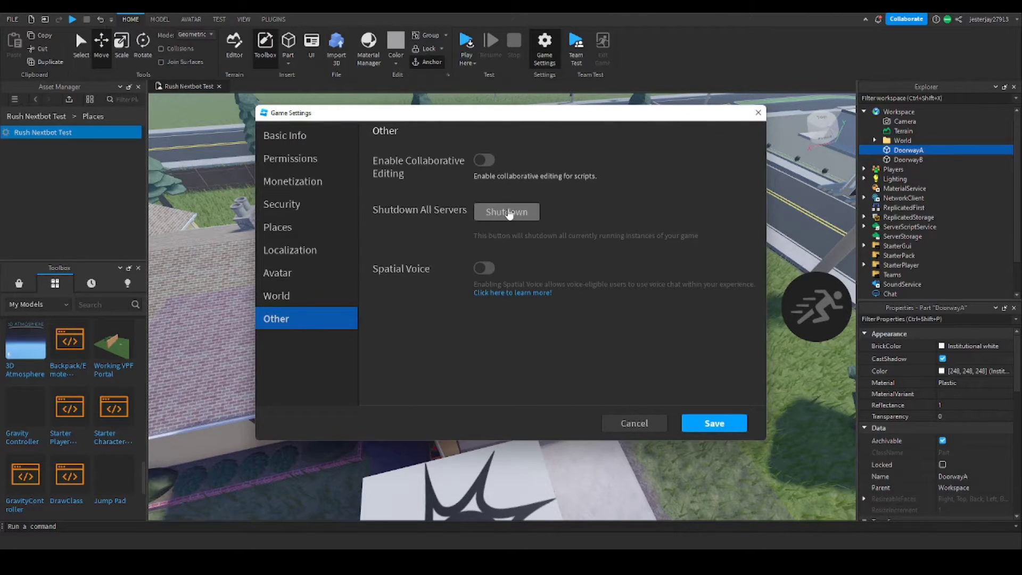
left_click(507, 212)
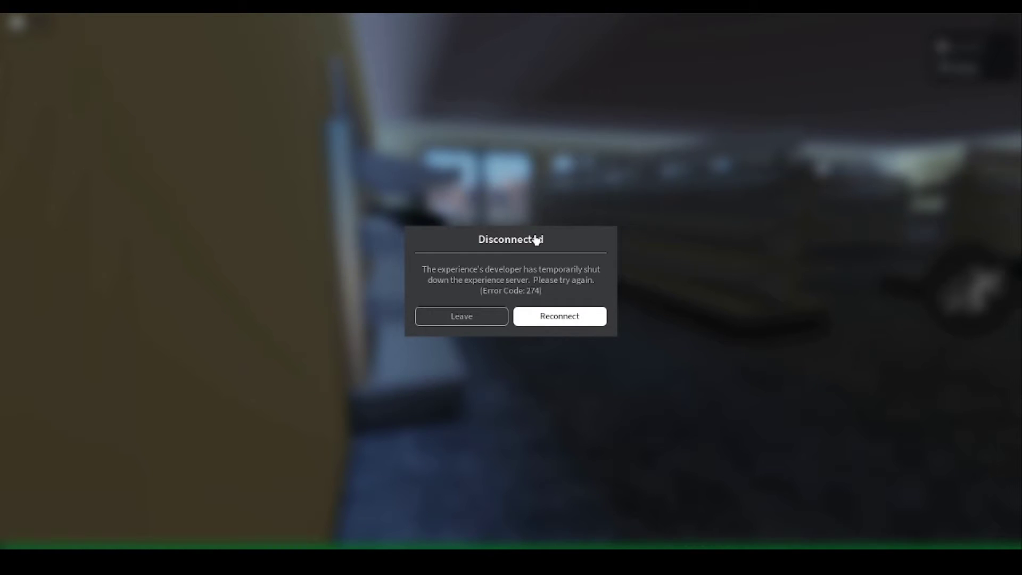
Step: Reconnect to the live game and examine the garage view through the rooftop portal from the spawn platform and up close
left_click(575, 321)
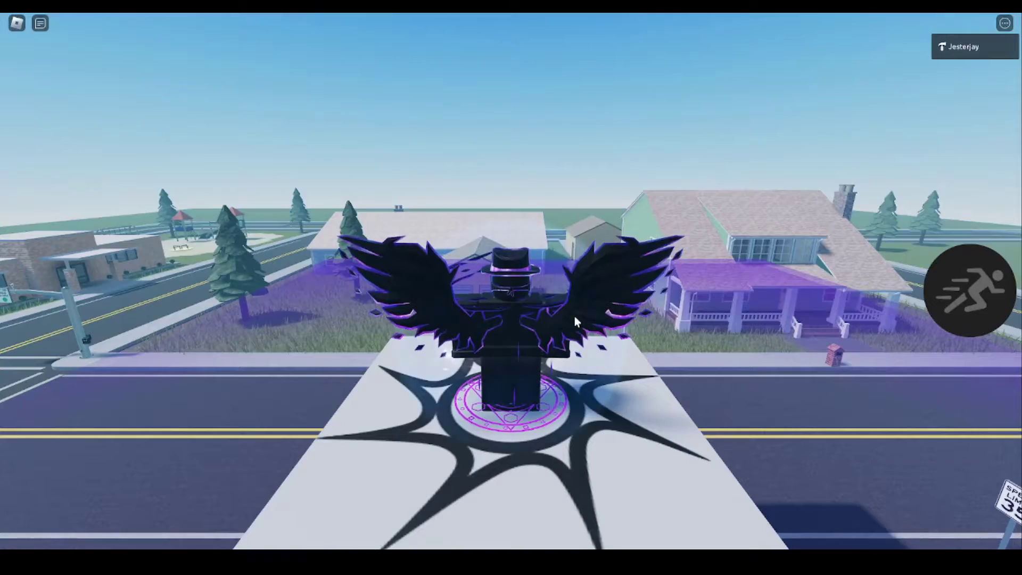
right_click_drag(569, 343, 578, 340)
scroll(577, 340, "up", 5)
scroll(511, 283, "down", 4)
scroll(511, 284, "up", 3)
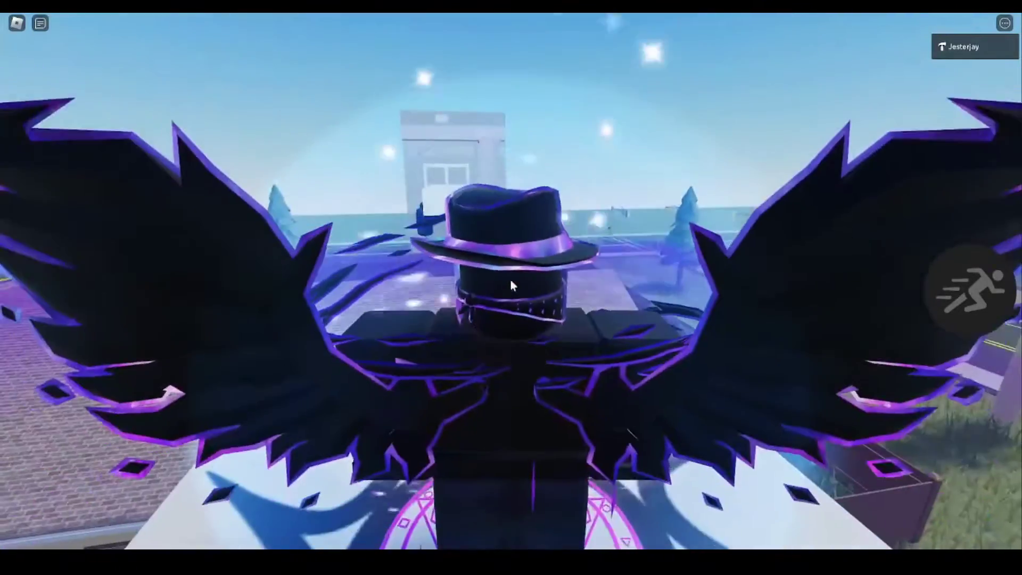
scroll(511, 286, "down", 5)
scroll(511, 286, "up", 5)
scroll(511, 282, "down", 3)
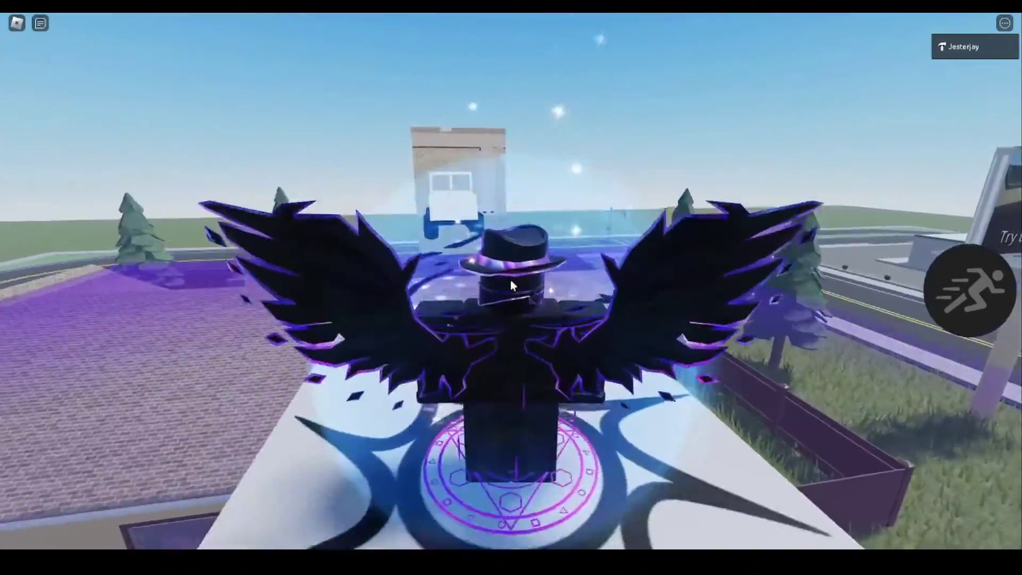
scroll(511, 282, "up", 5)
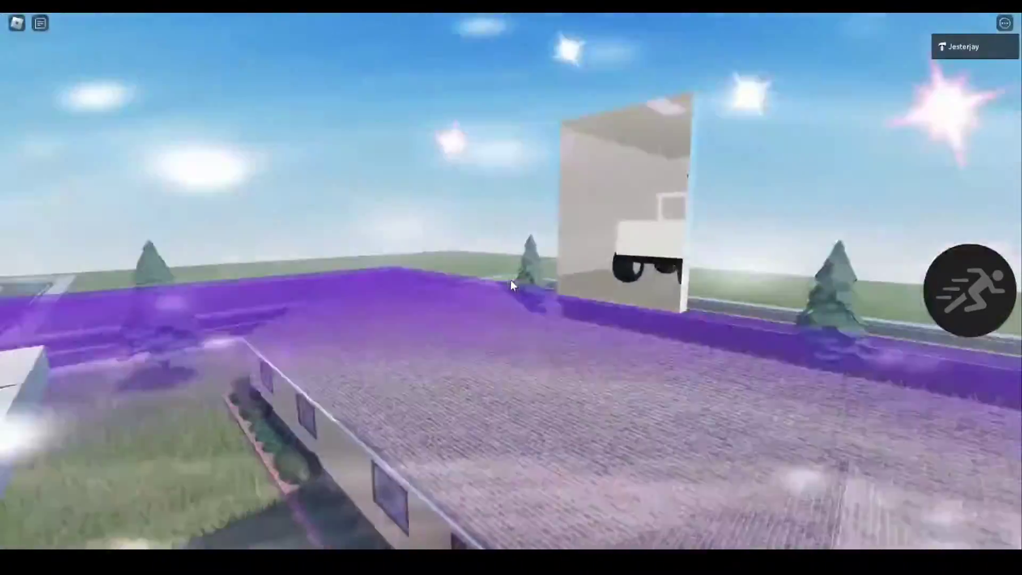
key("w")
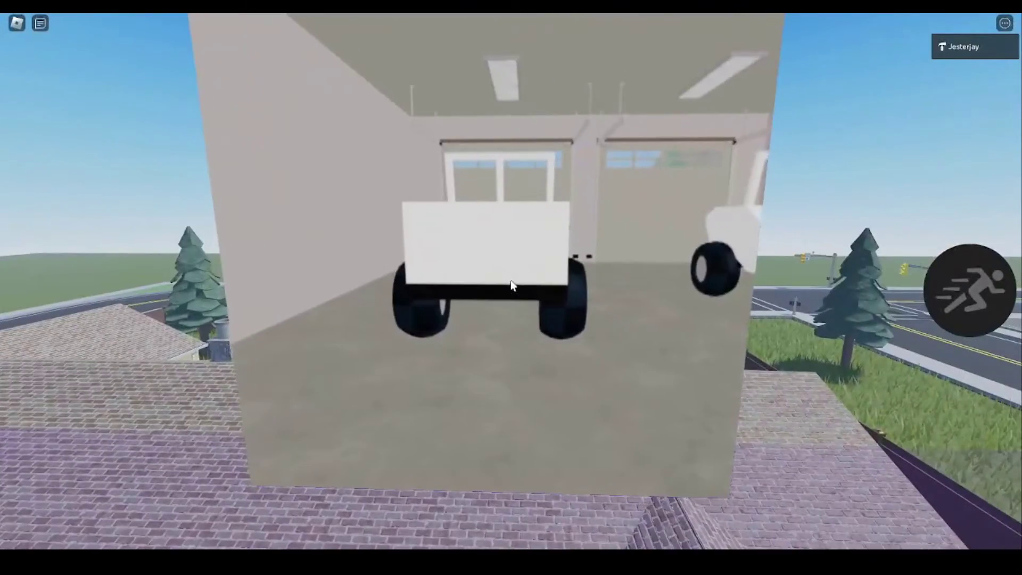
key("a")
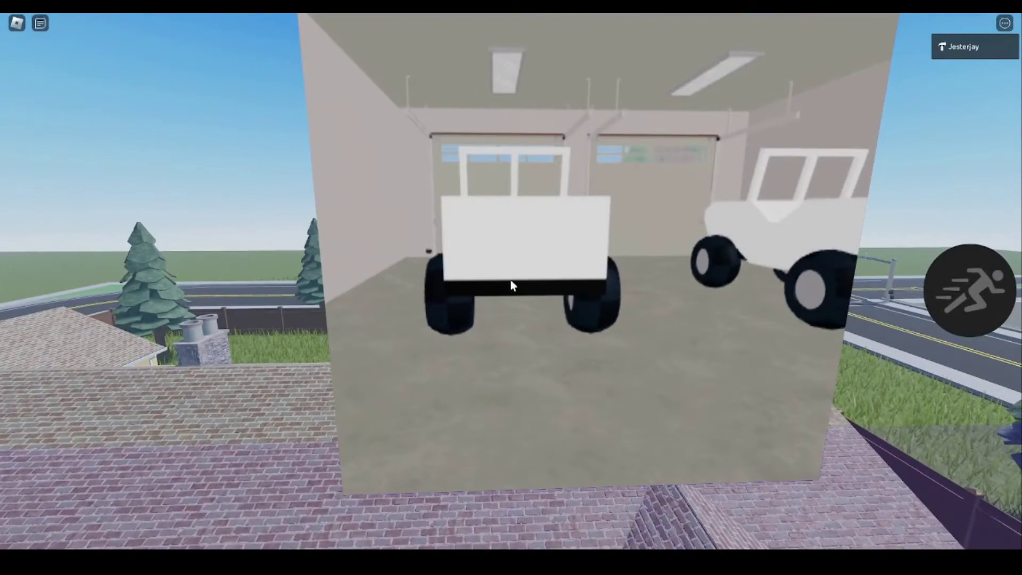
Step: Walk the avatar across the roof and through the portal, ending up in the seat of the garage Jeep
scroll(511, 280, "down", 4)
key("w")
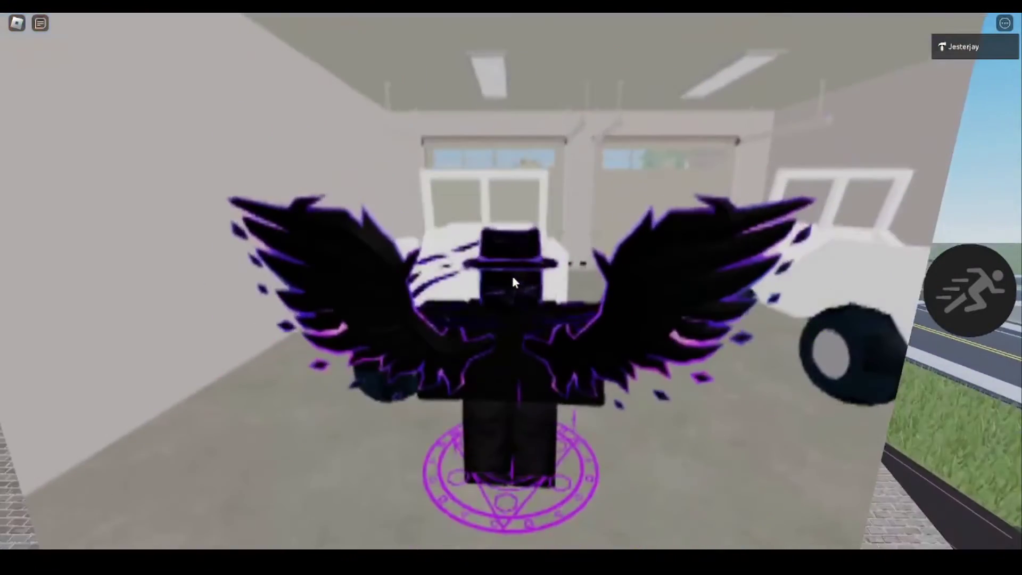
key("w")
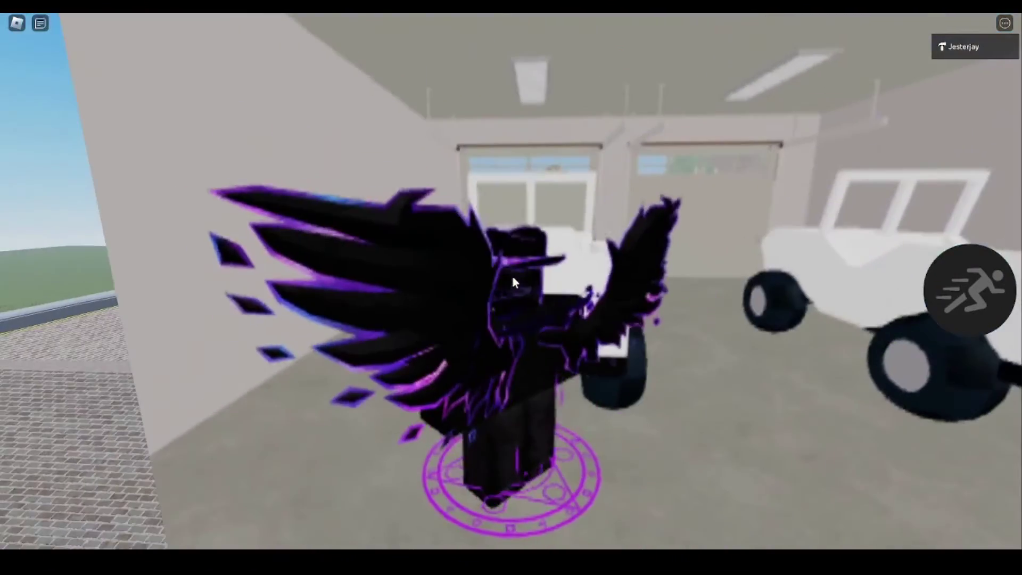
key("space")
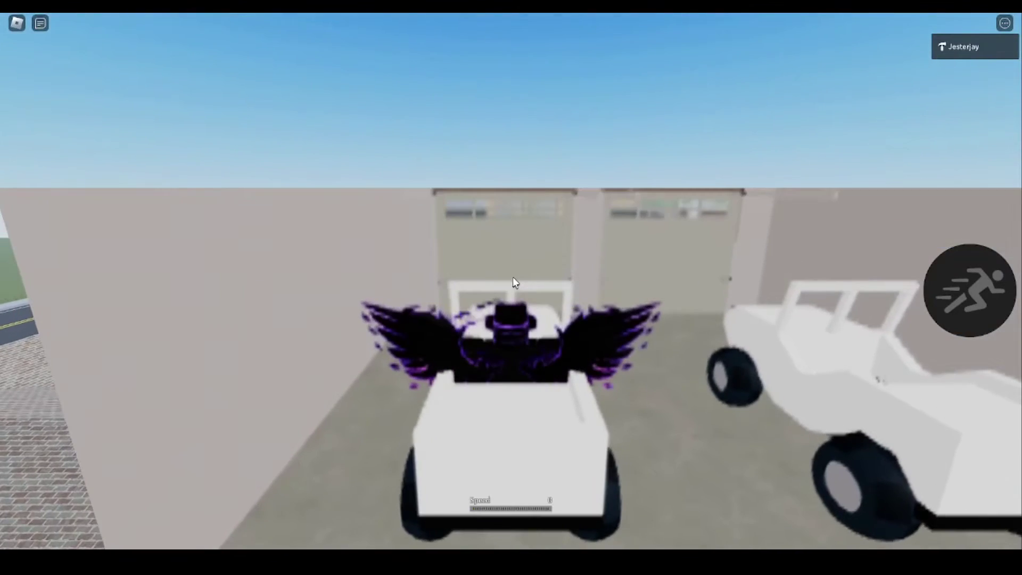
Step: Try to drive the Jeep and jump out of its seat just inside the portal
key("w")
key("space")
key("space")
key("space")
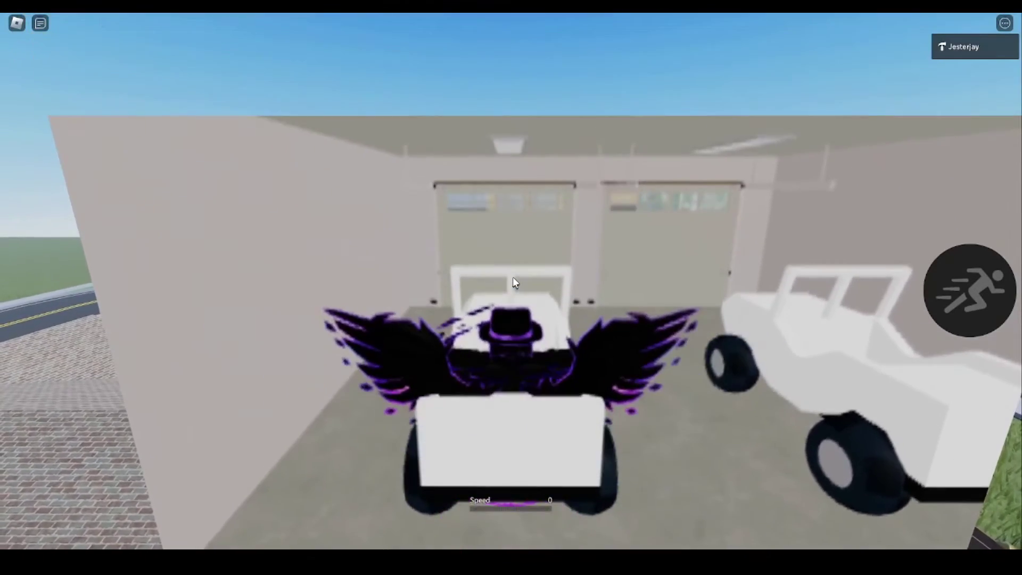
key("space")
key("space")
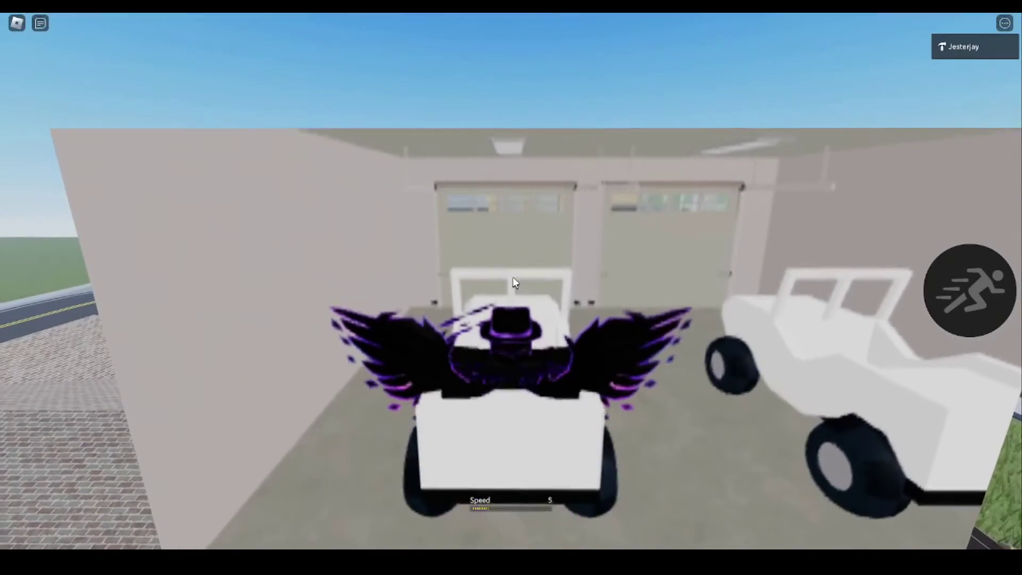
key("w")
key("space")
key("space")
key("space")
key("space")
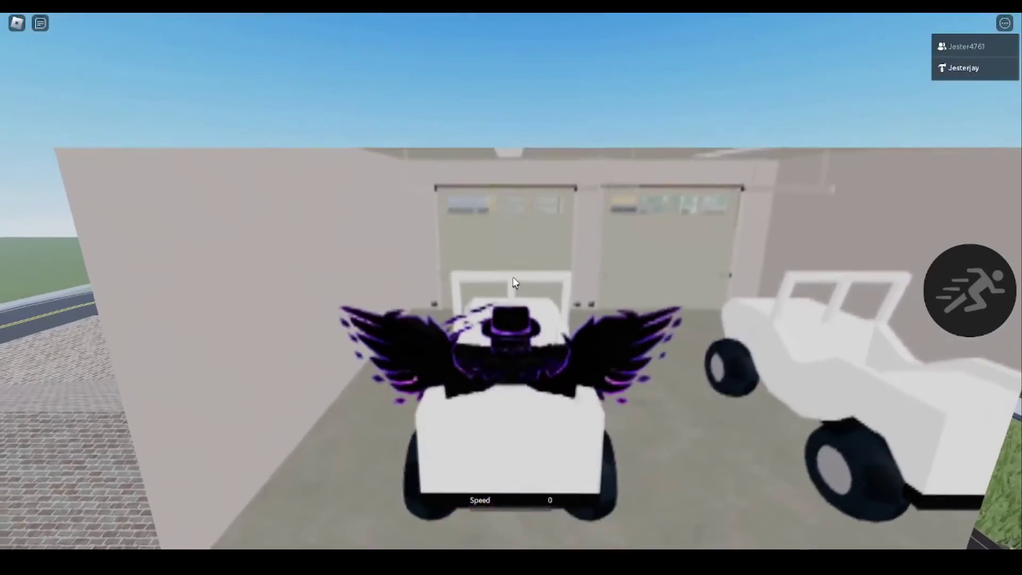
key("space")
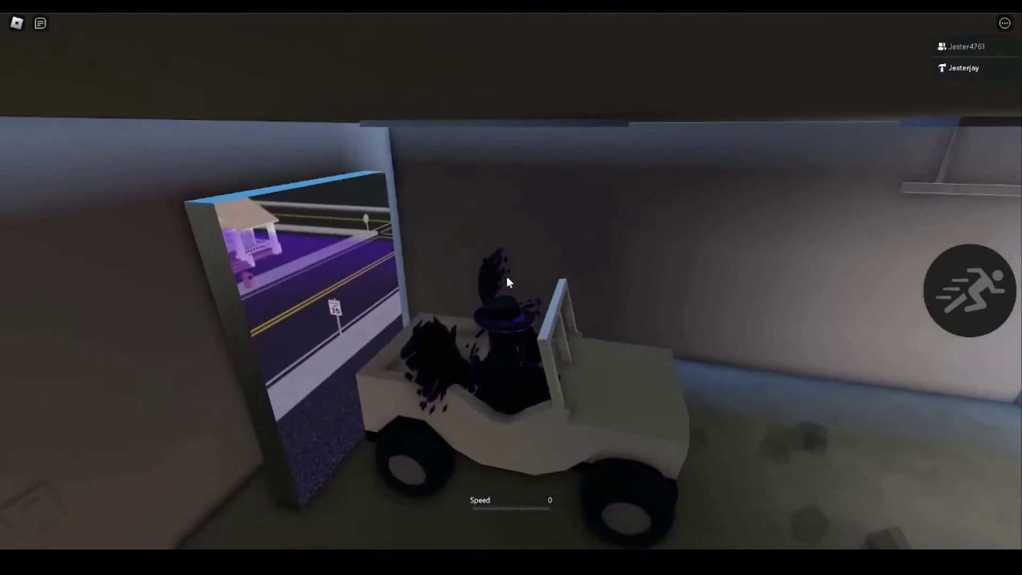
Step: Get out of the Jeep and walk into the garage portal to test the way back outside
key("w")
key("space")
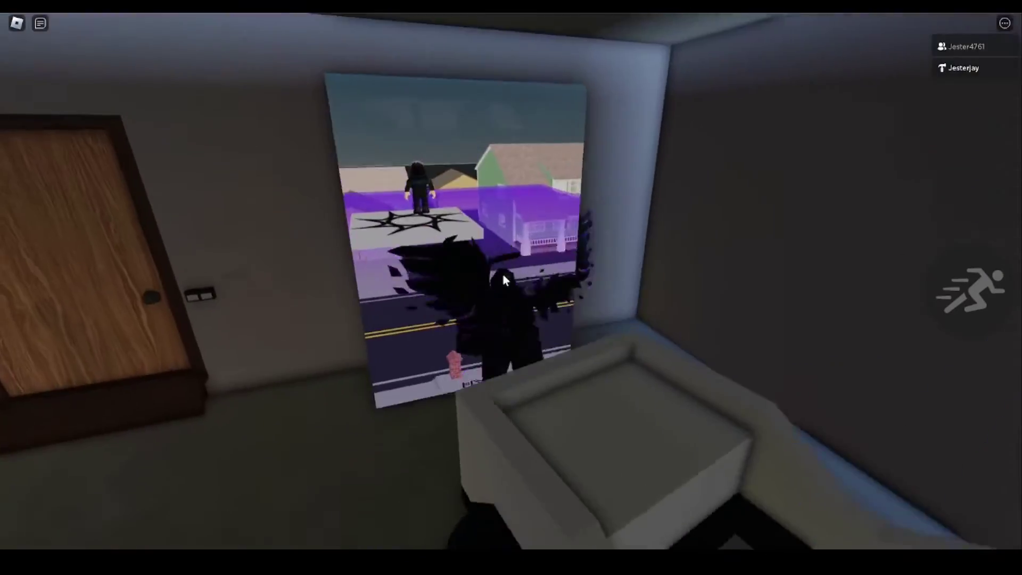
key("w")
right_click_drag(503, 275, 480, 244)
key("s")
key("w")
scroll(503, 275, "up", 4)
scroll(503, 275, "down", 3)
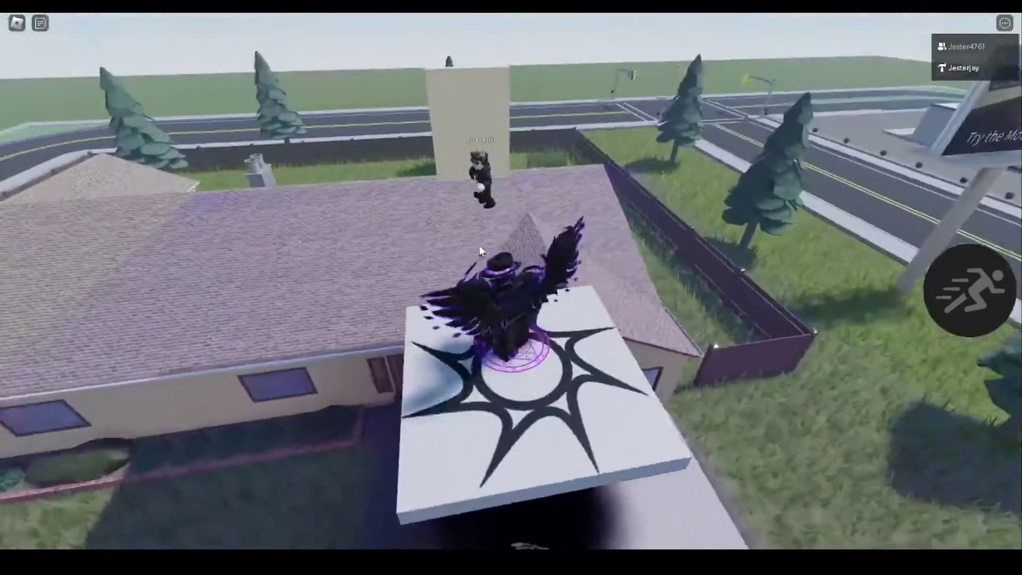
Step: Cross from the spawn platform to the house roof and look over the street and backyard sides
key("w")
scroll(479, 245, "up", 5)
key("w")
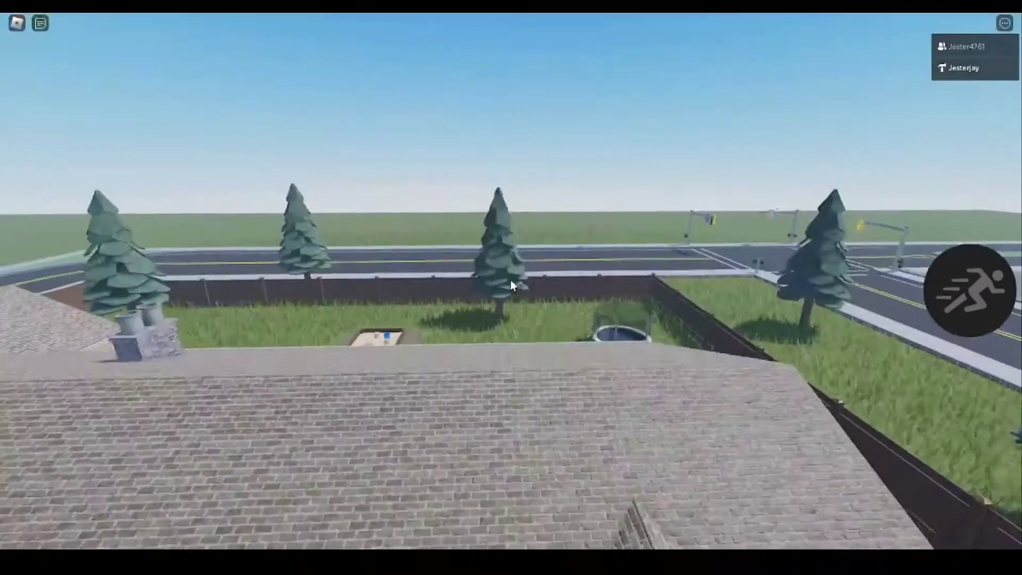
key("s")
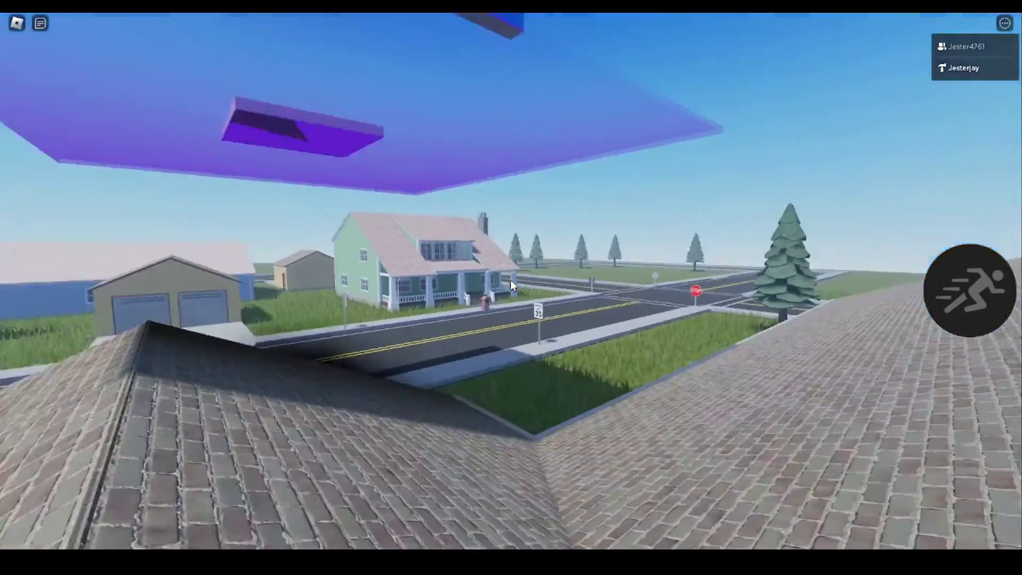
key("w")
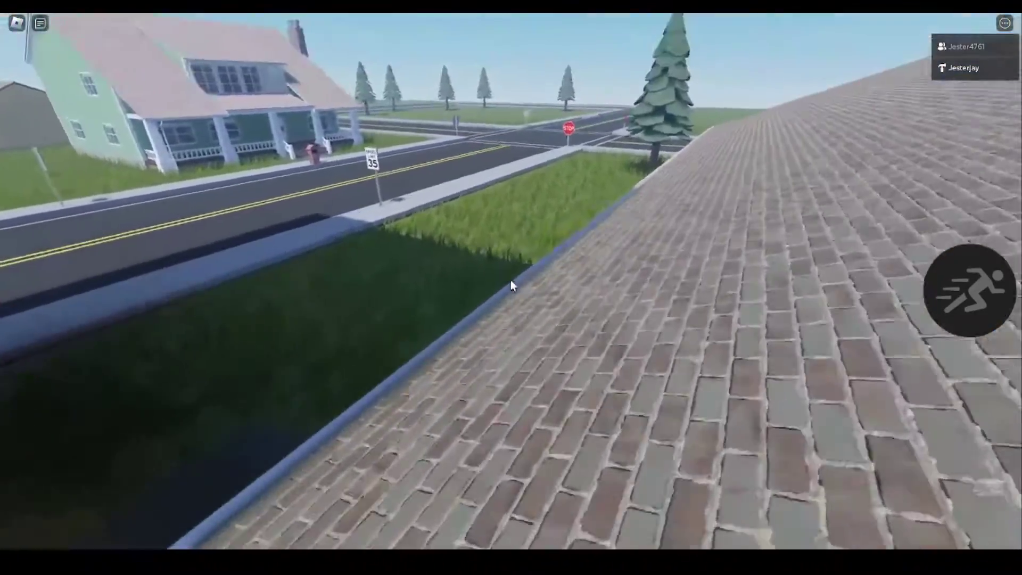
right_click_drag(510, 280, 510, 280)
key("w")
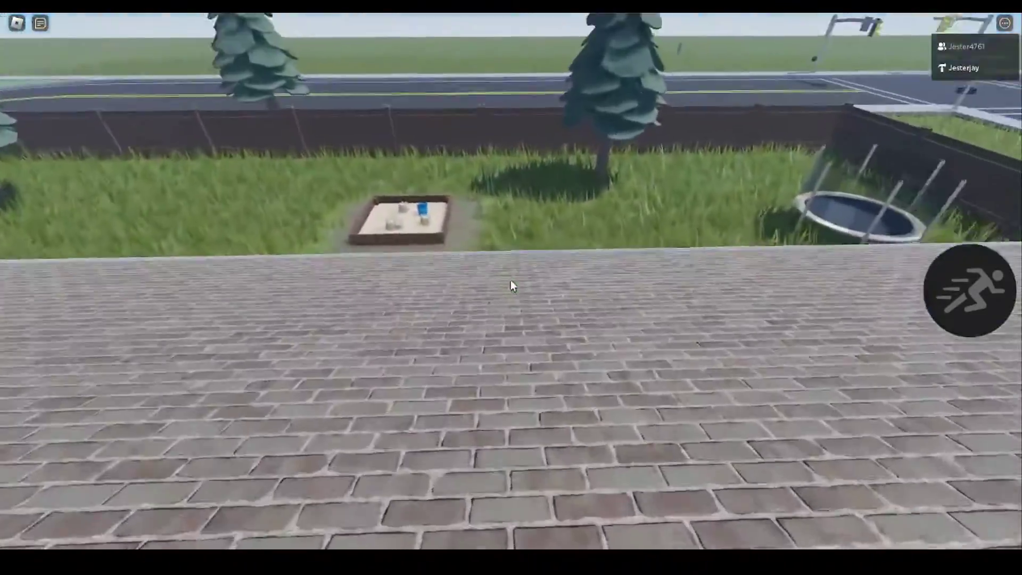
Step: Drop from the roof to the back patio and examine the sliding glass door in first and third person
key("space")
key("w")
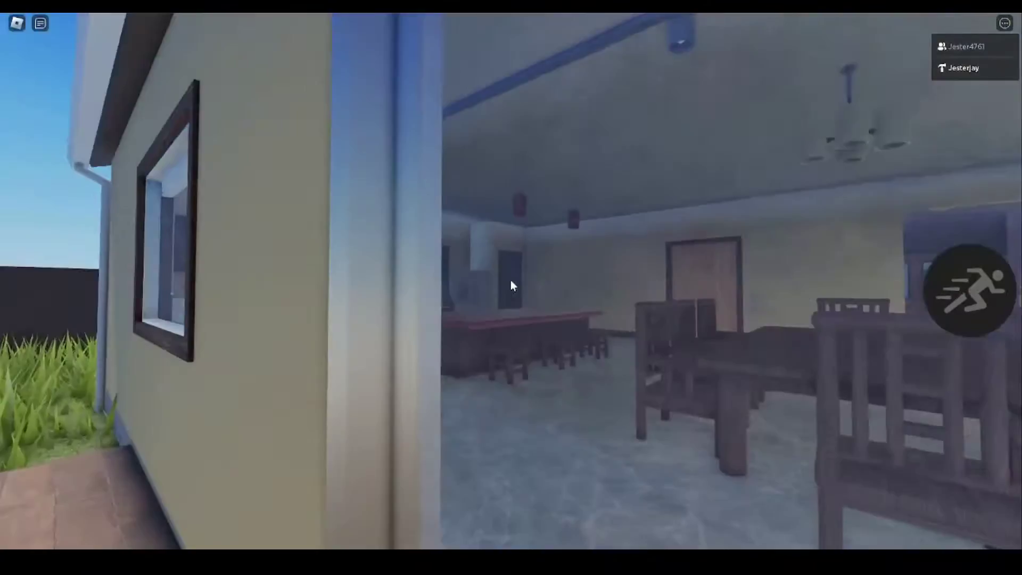
right_click_drag(510, 280, 526, 275)
scroll(510, 280, "down", 5)
scroll(519, 279, "up", 3)
scroll(525, 275, "down", 4)
right_click_drag(578, 332, 578, 332)
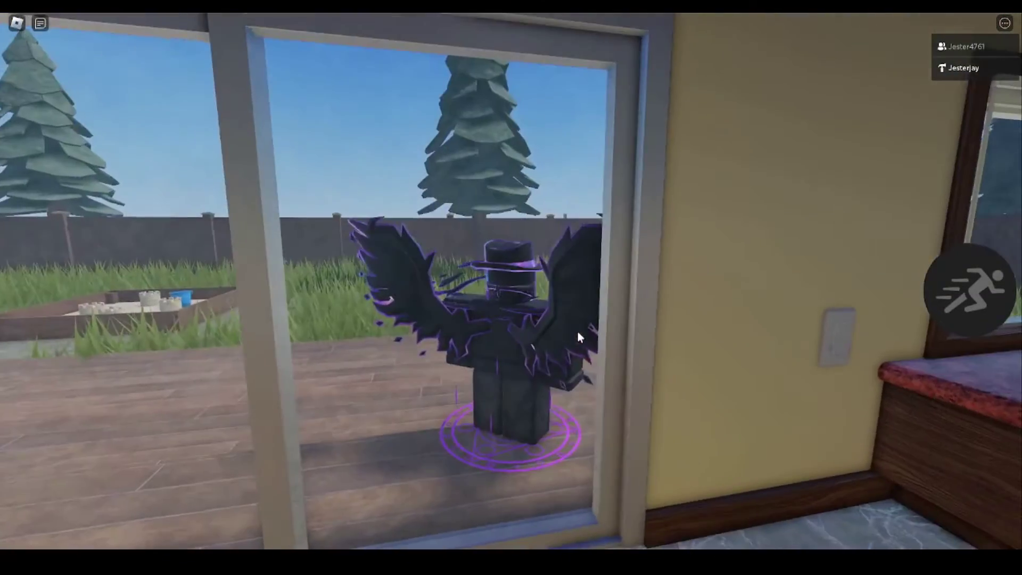
Step: Enter the house through the sliding glass door and cross the dining room to the wooden garage door
scroll(578, 332, "up", 5)
key("w")
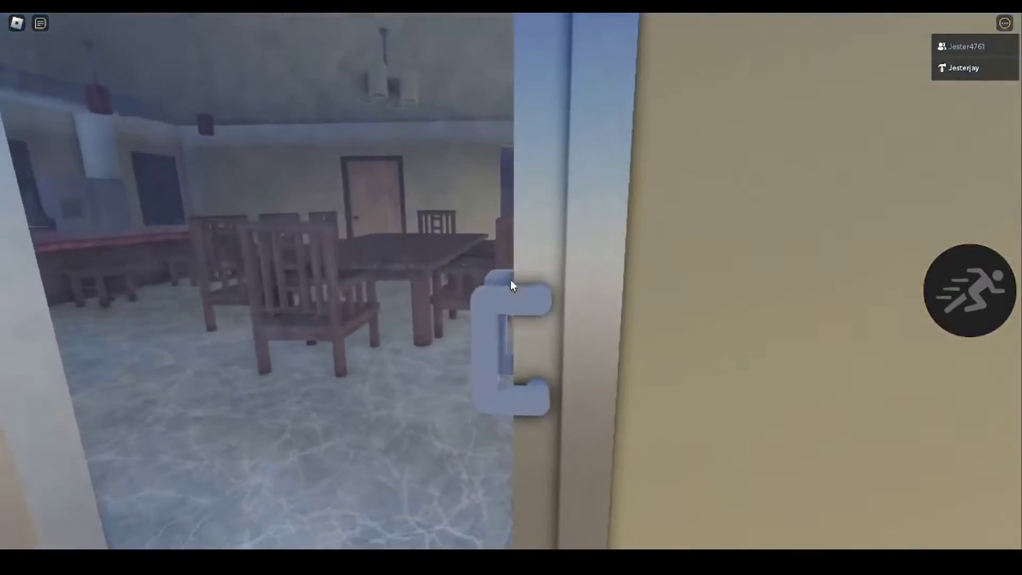
left_click(510, 280)
key("w")
right_click_drag(510, 280, 510, 280)
key("w")
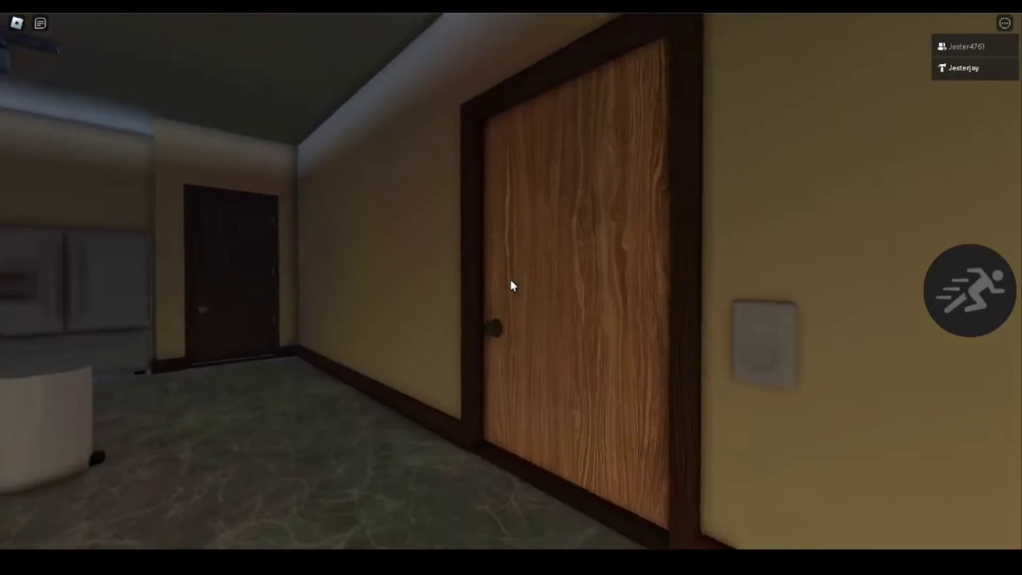
Step: Open the door into the garage, go through the portal onto the roof and look at the spawn platform overhead
left_click(510, 280)
key("w")
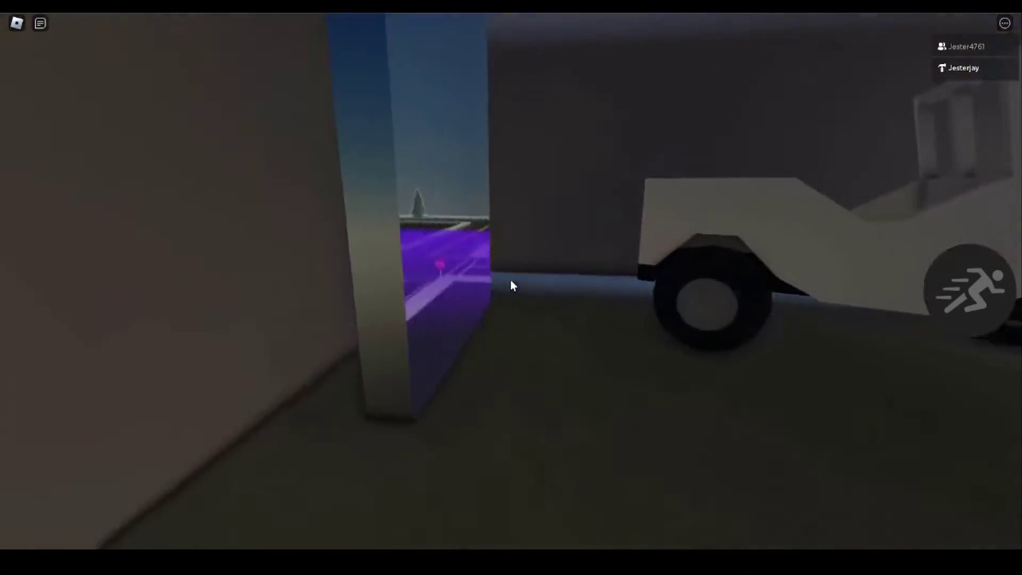
key("space")
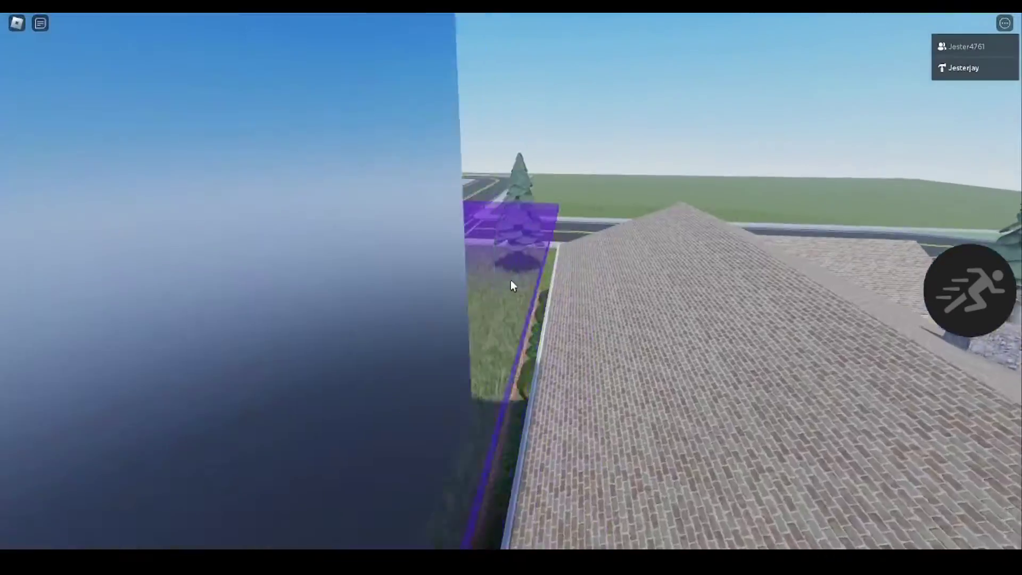
key("space")
key("w")
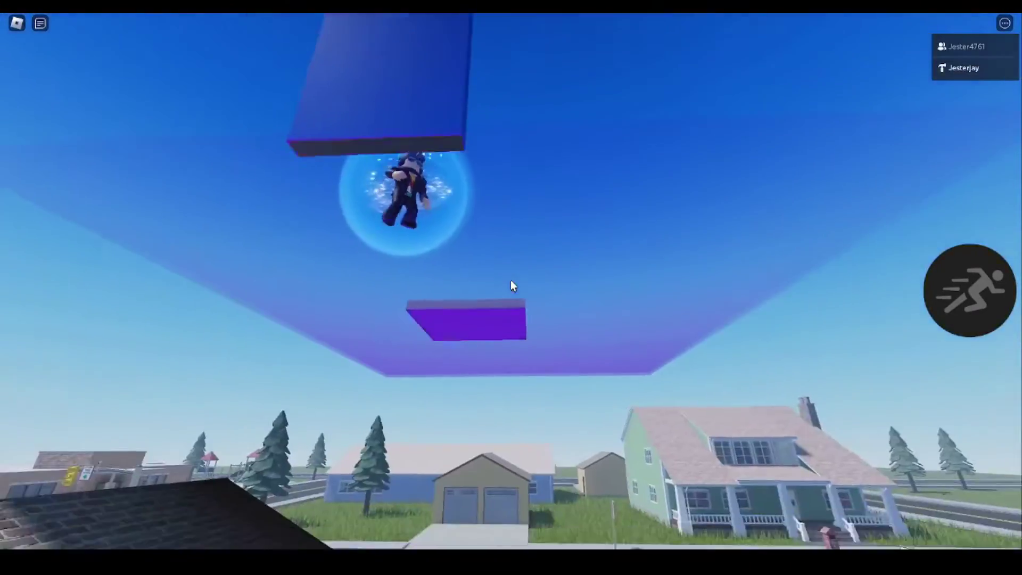
Step: Board the garage Jeep and drive it out through the open garage door onto the driveway
key("w")
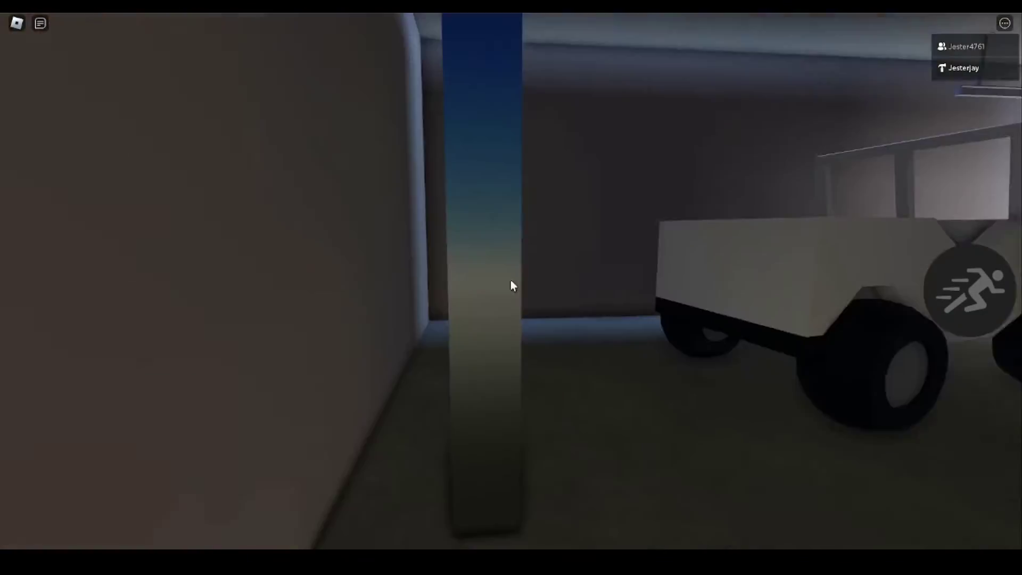
key("w")
key("space")
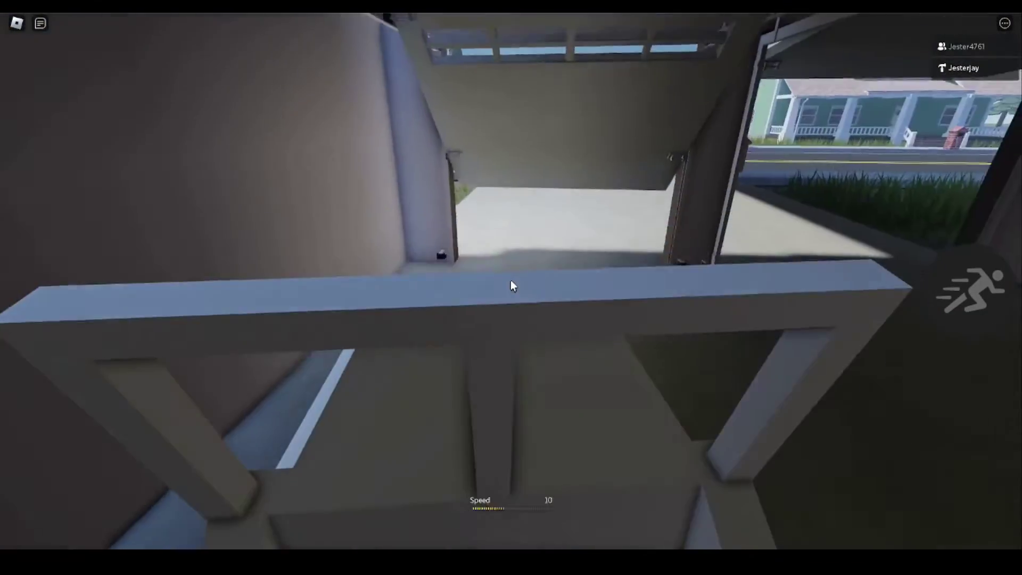
key("w")
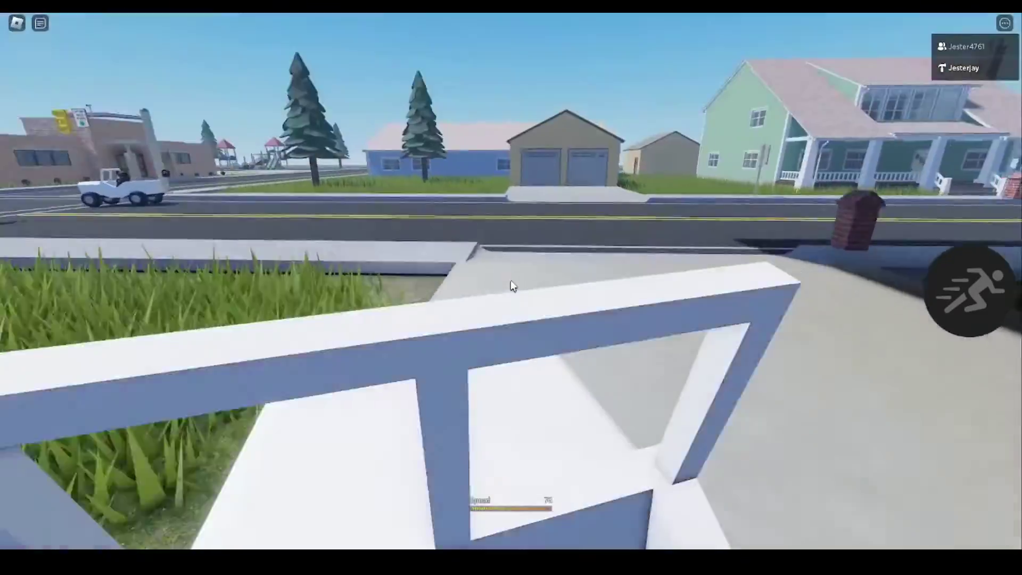
Step: Drive the Jeep in third person along the street and over the grass after the other player's Jeep
key("a")
scroll(511, 282, "down", 4)
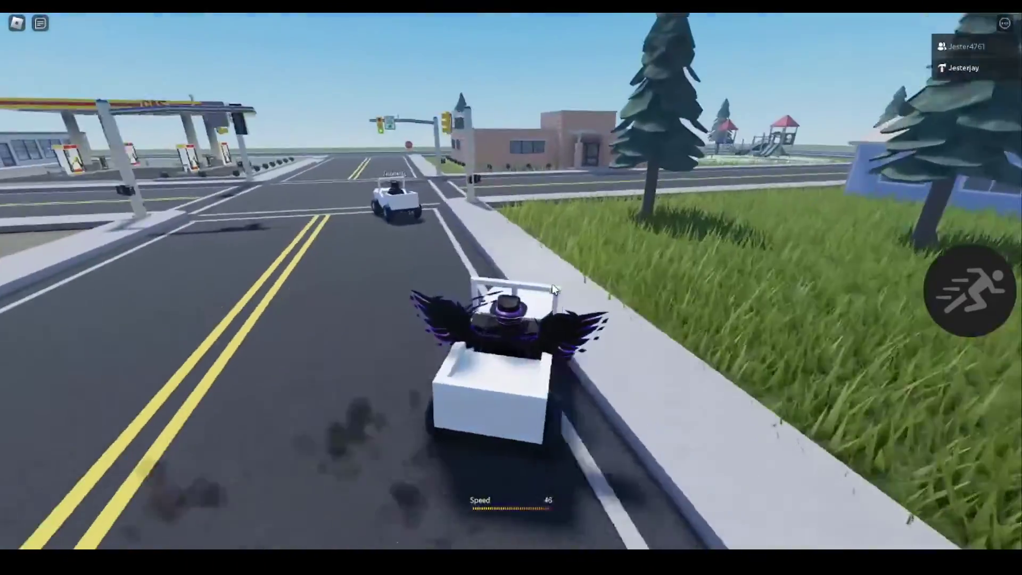
key("s")
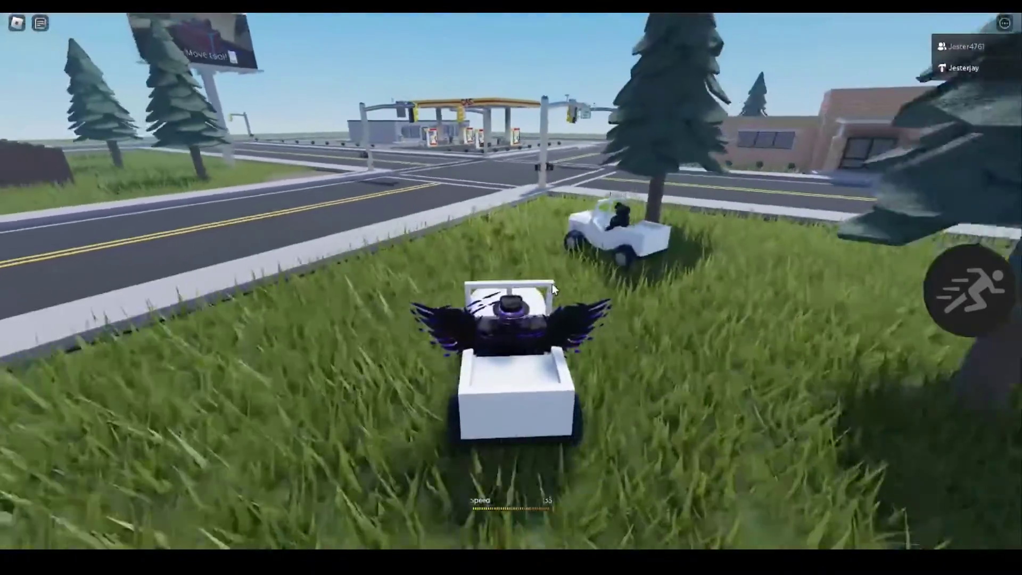
key("w")
key("d")
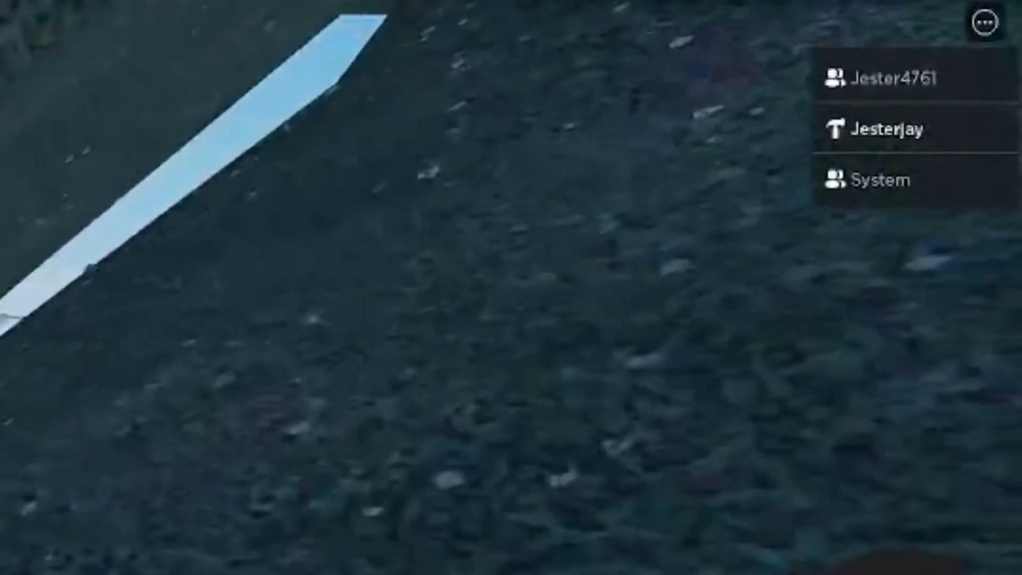
key("a")
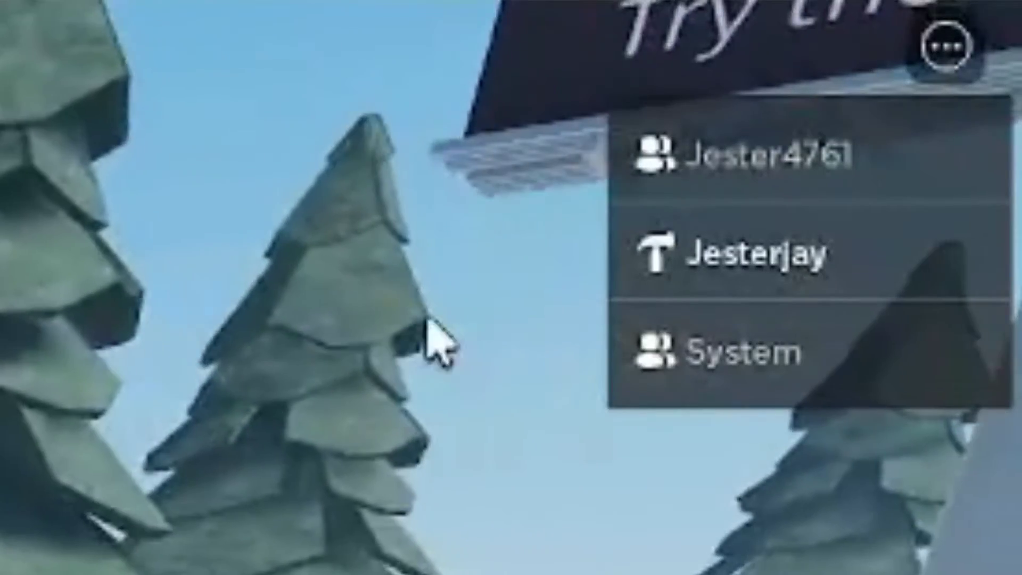
Step: Check the newly joined player's options in the player list, close them and resume driving from the traffic-light intersection
left_click(828, 394)
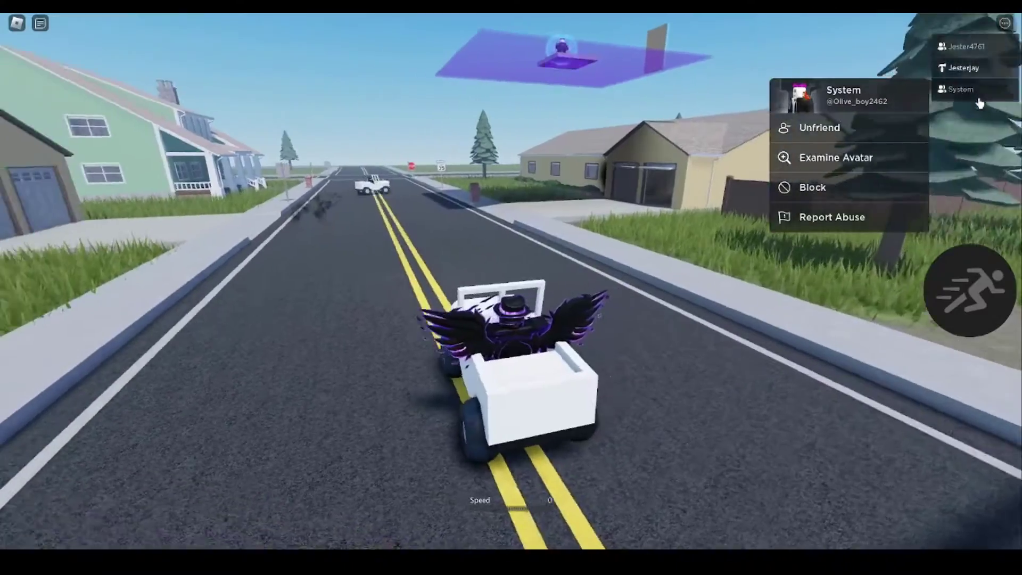
left_click(772, 202)
key("s")
key("w")
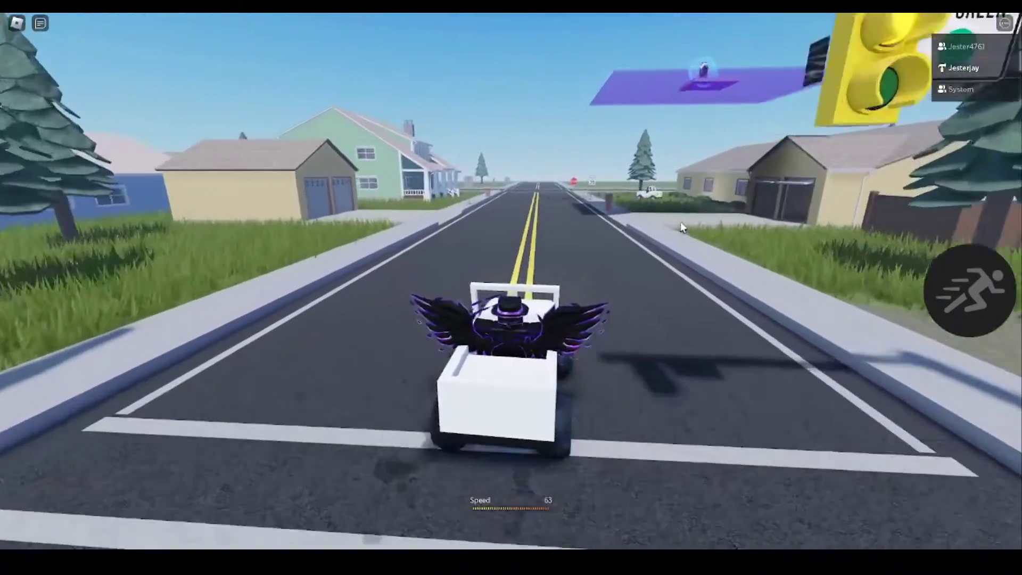
Step: Drive the Jeep down the street to the stop-sign intersection and turn it around toward the green house
key("a")
key("w")
key("d")
right_click_drag(681, 221, 680, 221)
key("w")
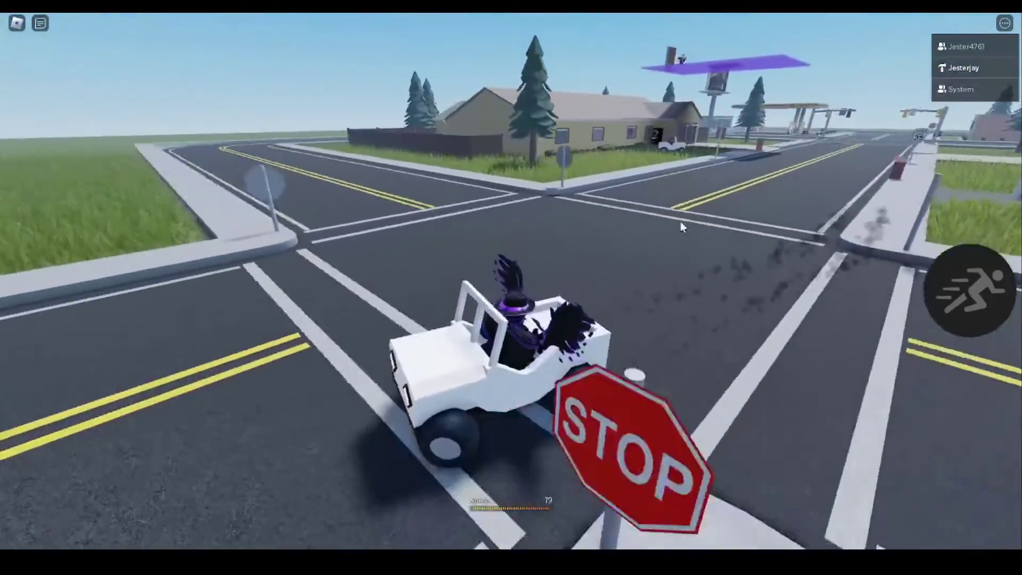
key("d")
key("w")
key("d")
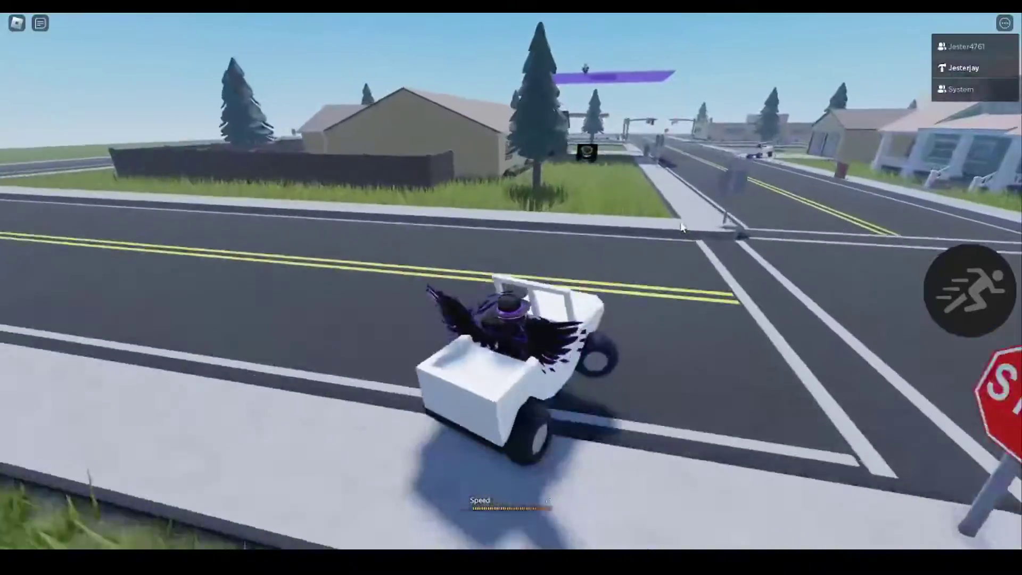
key("w")
key("a")
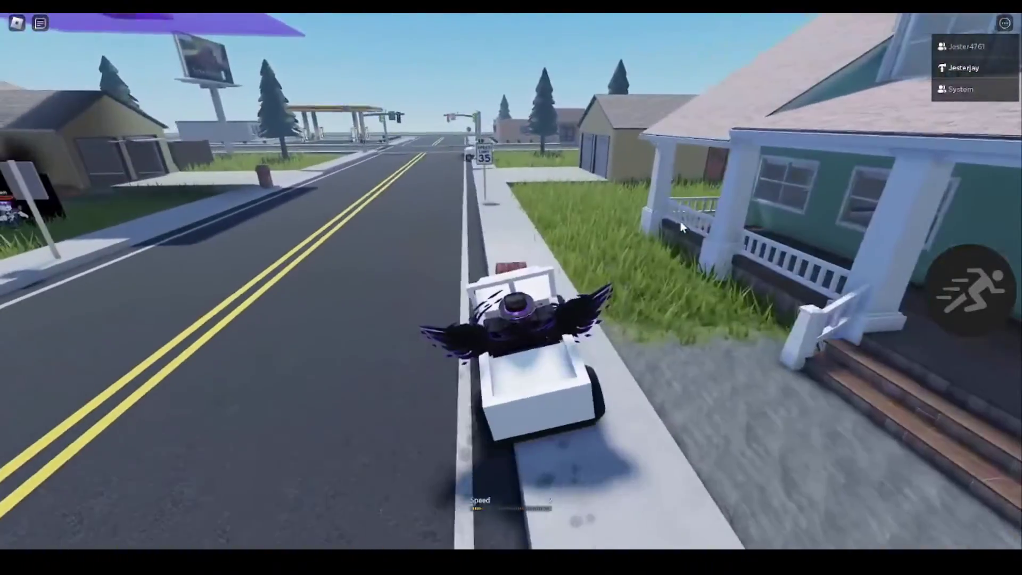
Step: Drive the Jeep past the speed limit sign to the traffic lights, turn it sharply and brake
key("w")
key("a")
key("d")
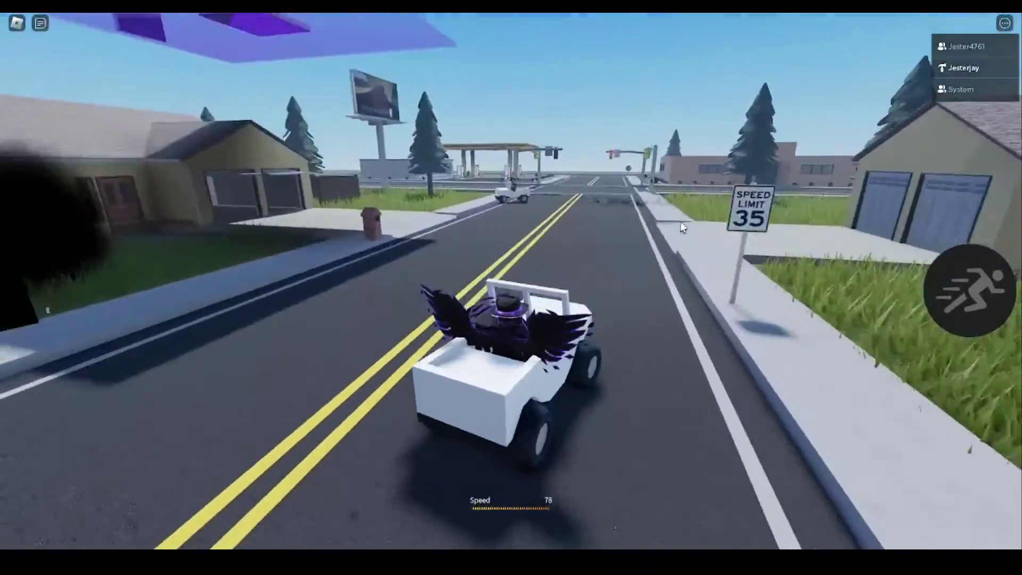
key("w")
right_click_drag(680, 223, 681, 222)
key("d")
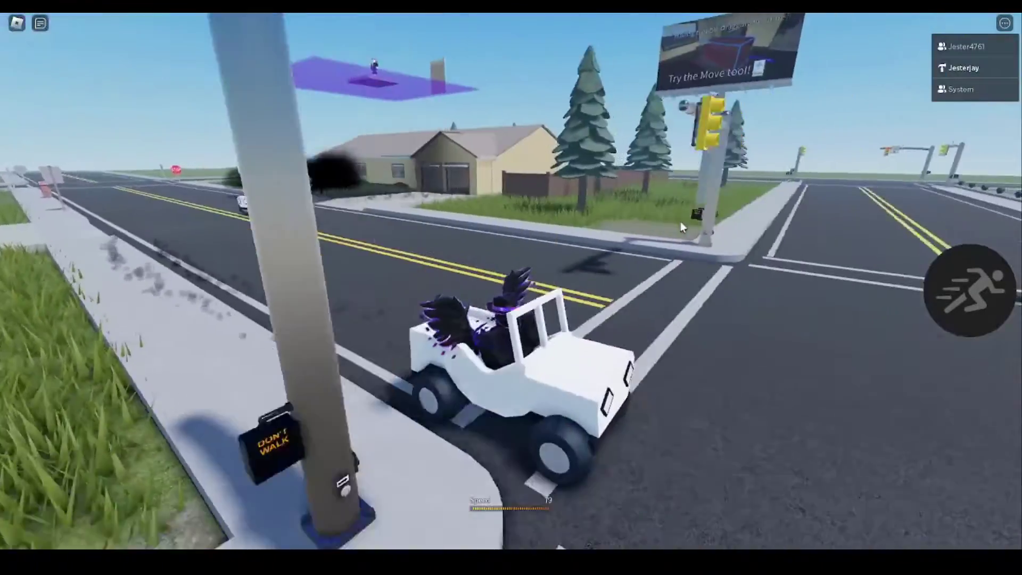
key("s")
key("s")
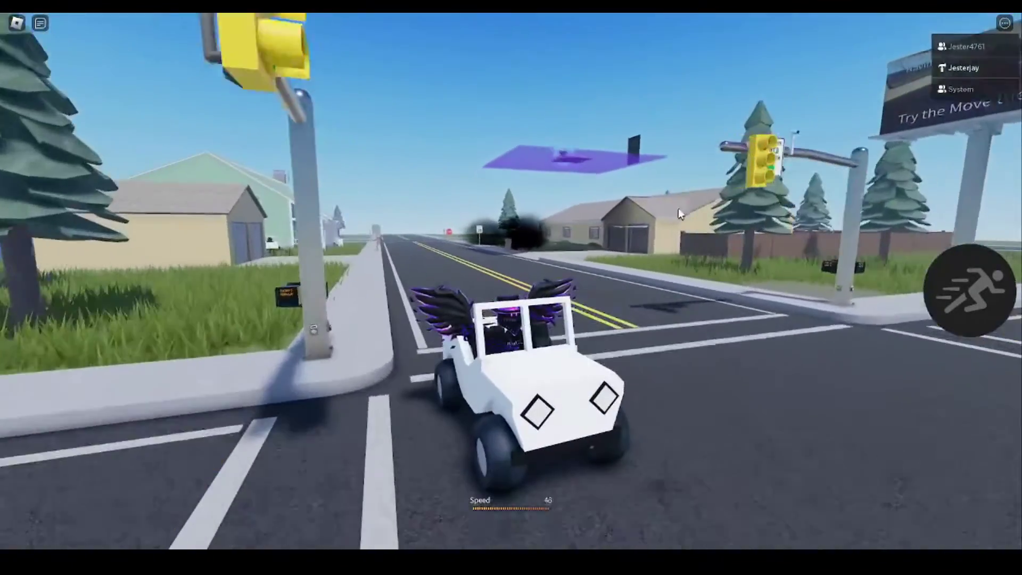
Step: Drive the Jeep away from the traffic lights and turn onto the divided road with the grass median beside the playground
right_click_drag(524, 146, 524, 146)
right_click_drag(614, 228, 614, 227)
key("w")
key("a")
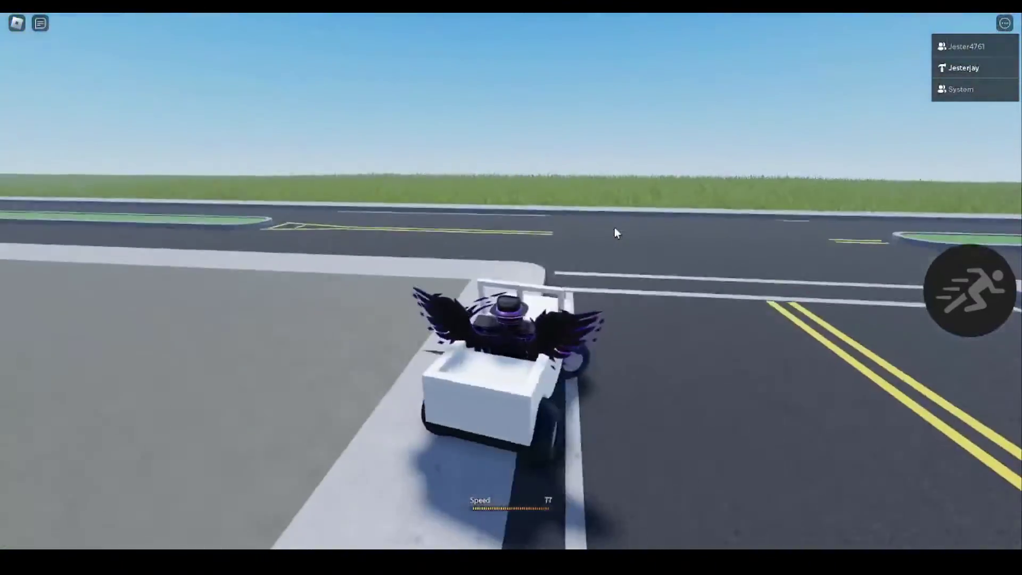
key("d")
key("a")
key("d")
key("d")
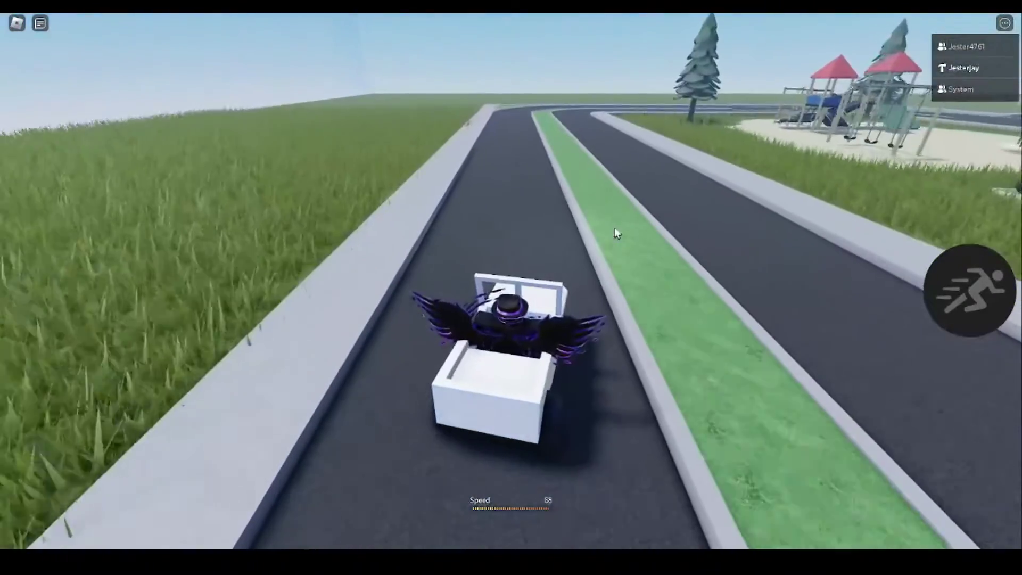
Step: Show the chat window and drive the Jeep around the playground bend, past the stop-sign intersection and up to the traffic lights
key("slash")
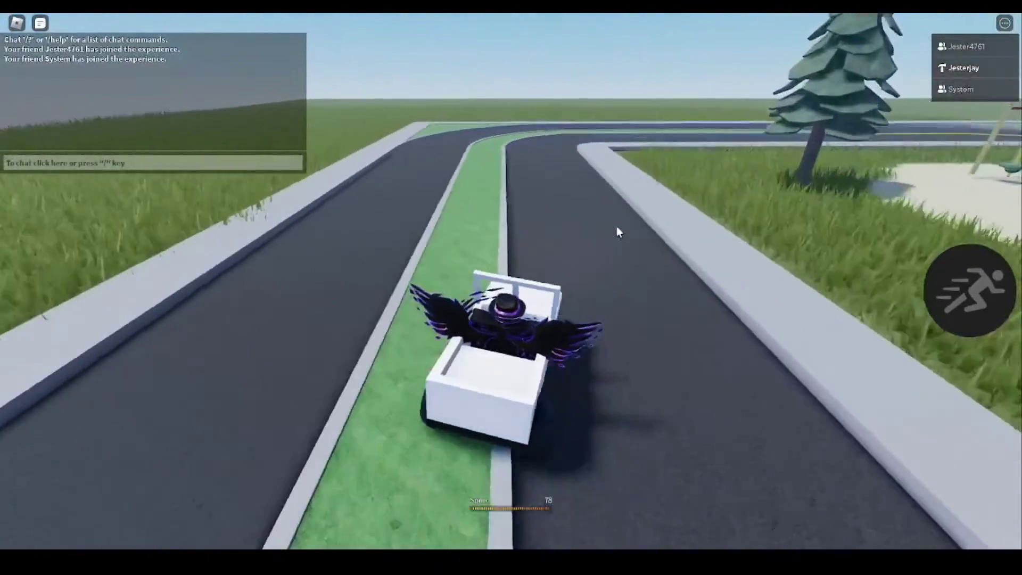
key("a")
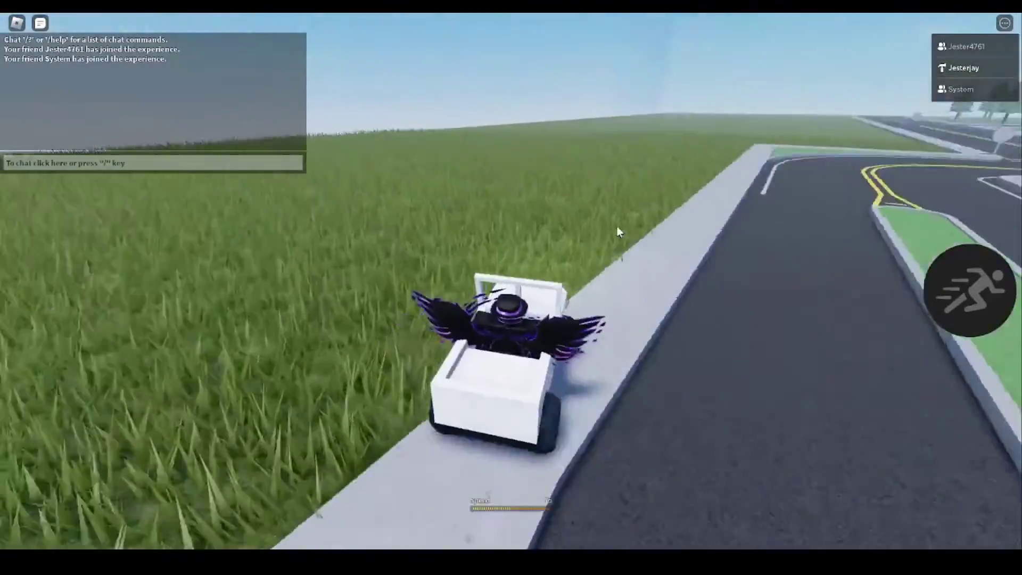
key("d")
key("d")
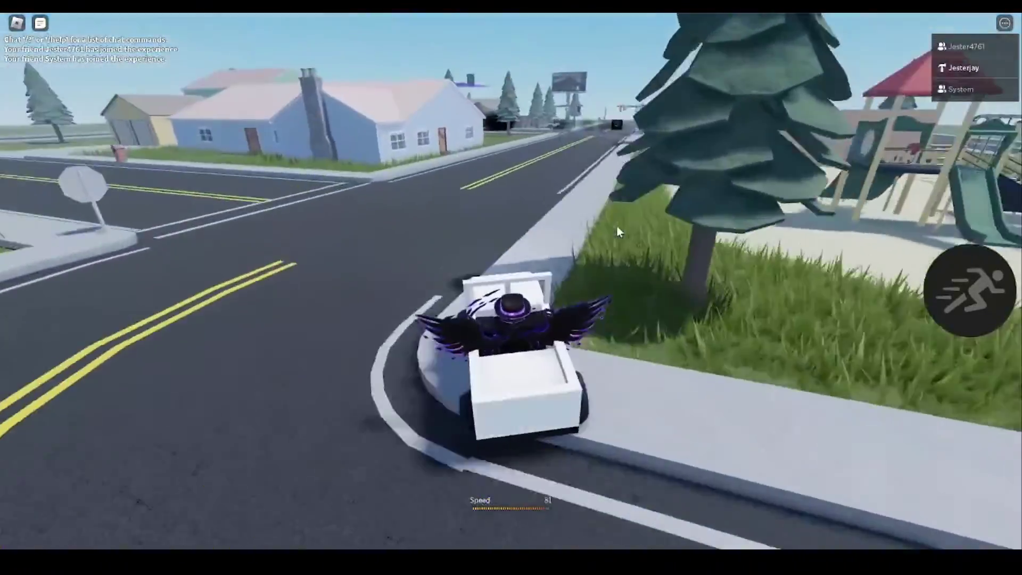
key("w")
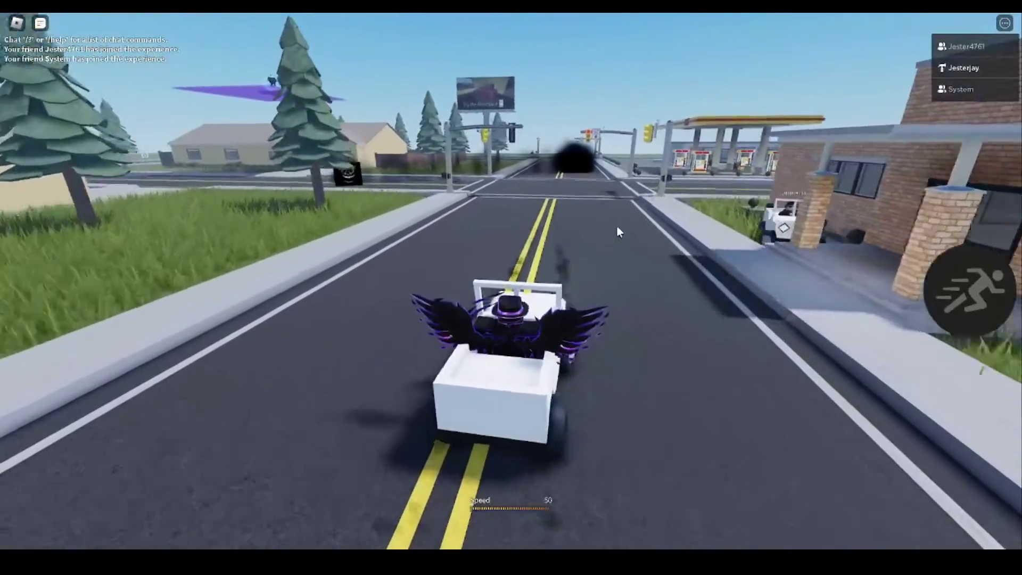
Step: Turn the Jeep at the traffic lights beside the gas station and loop back to the divided road by the playground
key("a")
key("w")
key("d")
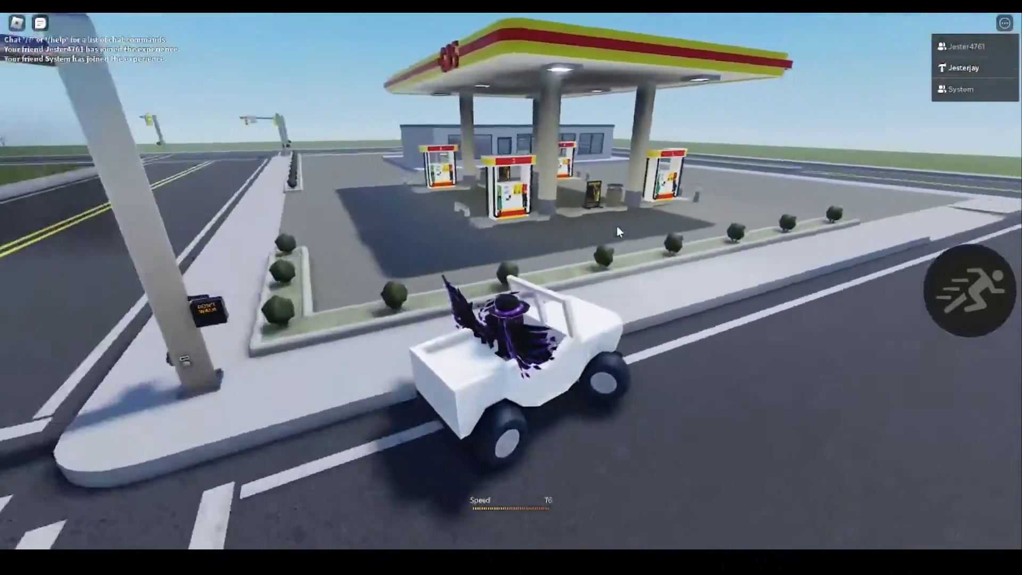
key("d")
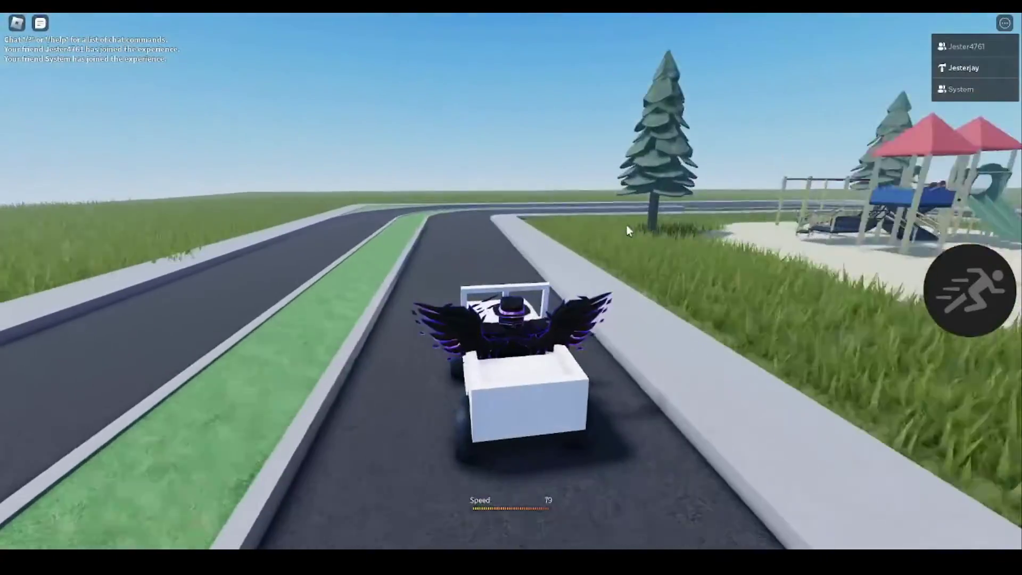
Step: Drive the Jeep around the playground bend and past the blue house onto the long straight street along the open grass
key("d")
key("d")
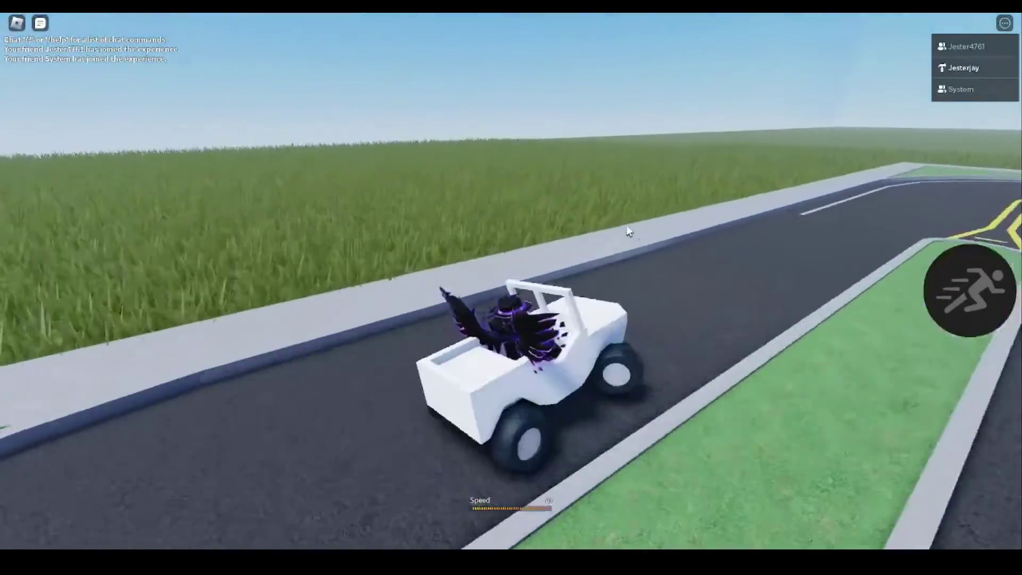
key("d")
key("a")
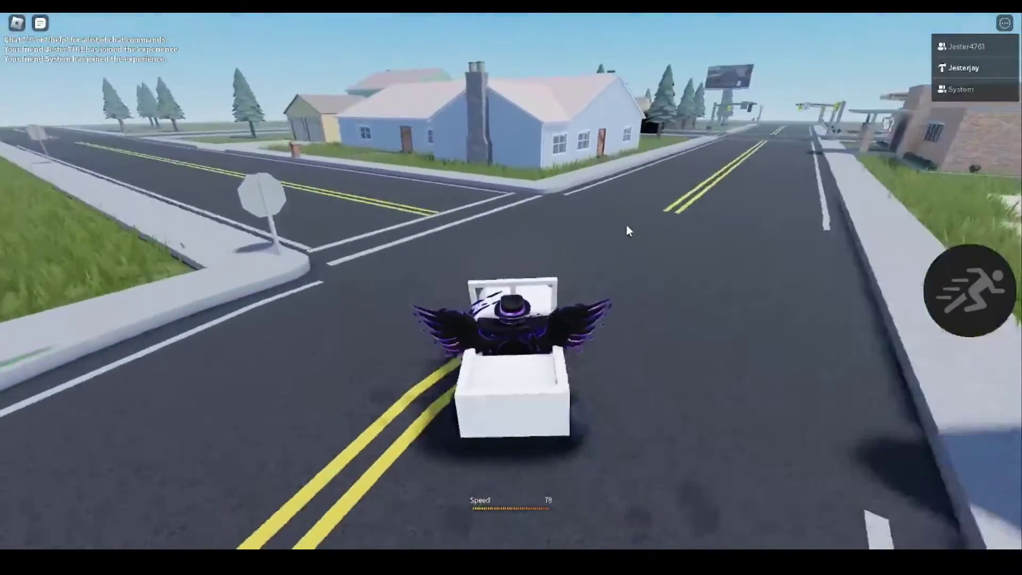
key("d")
key("a")
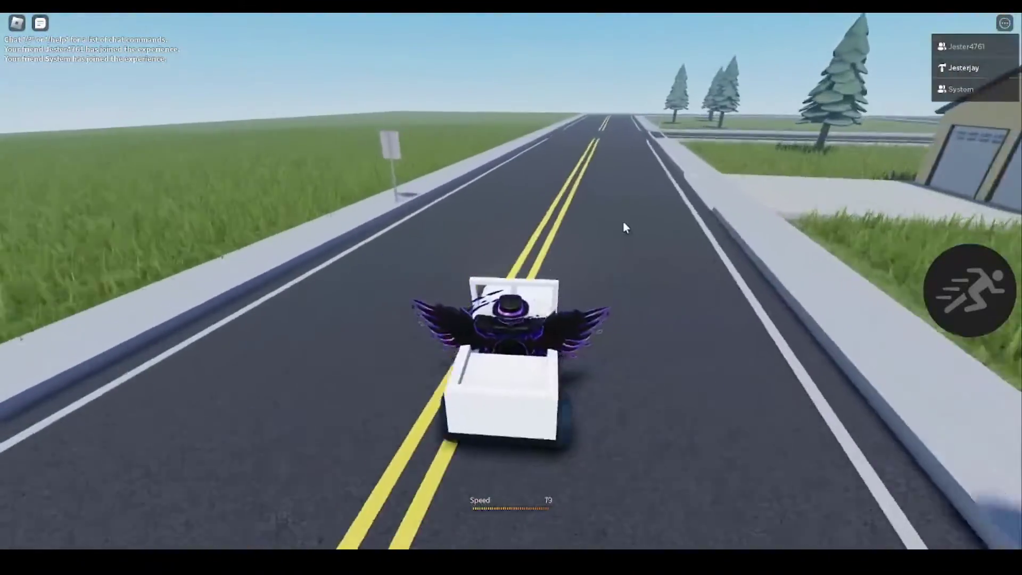
Step: Follow the outer road past the side junction and around the grassy corner, heading the Jeep back toward the houses
key("d")
key("a")
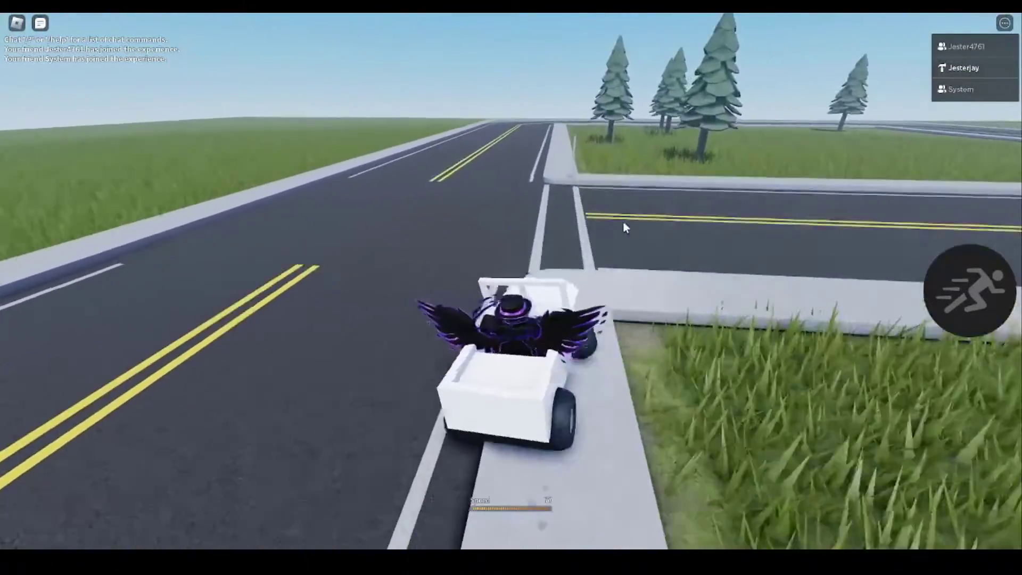
key("a")
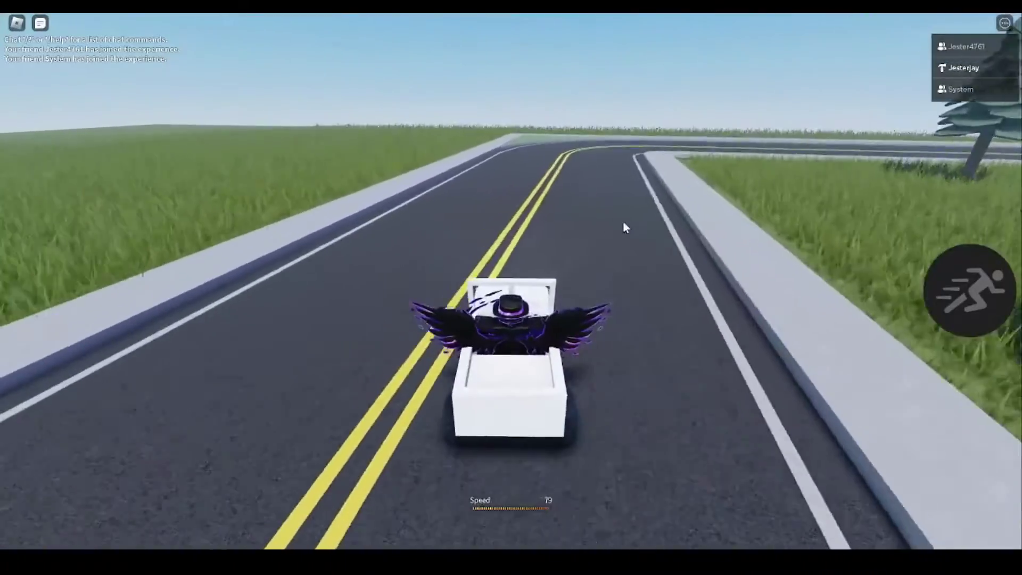
key("d")
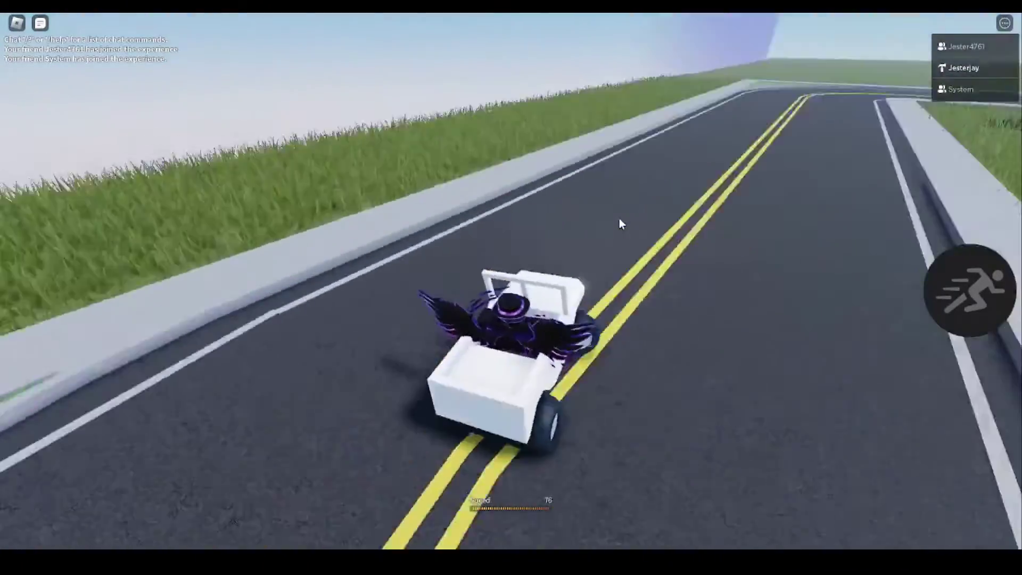
key("a")
key("d")
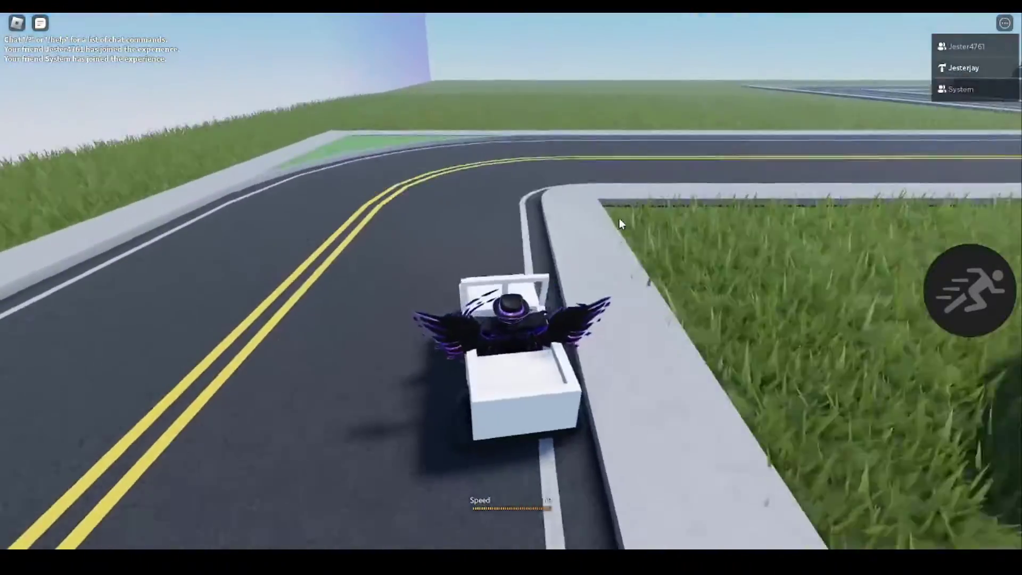
key("d")
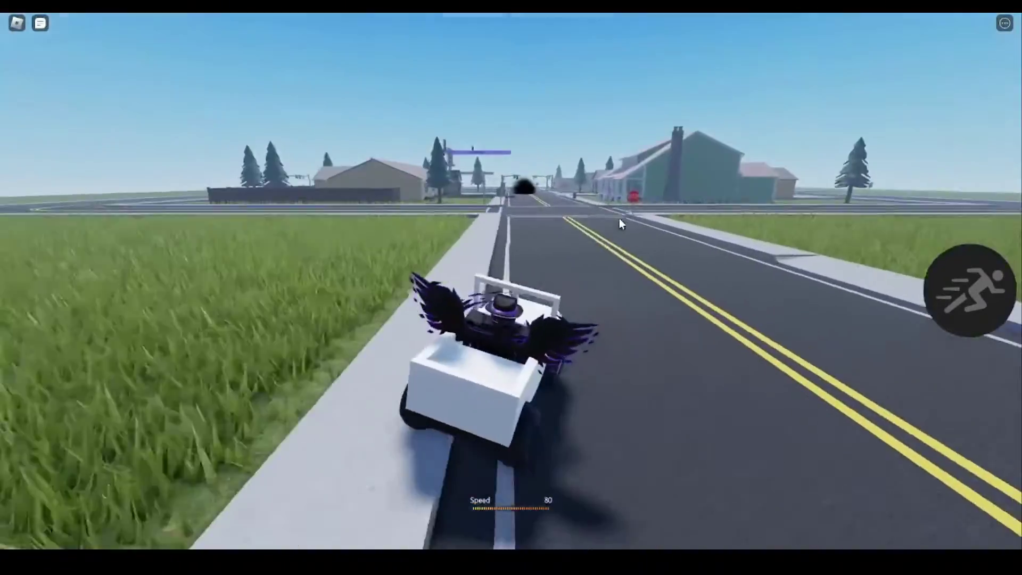
Step: Drive the Jeep past the green house and the speed limit sign, and stop it at the traffic-light intersection
key("d")
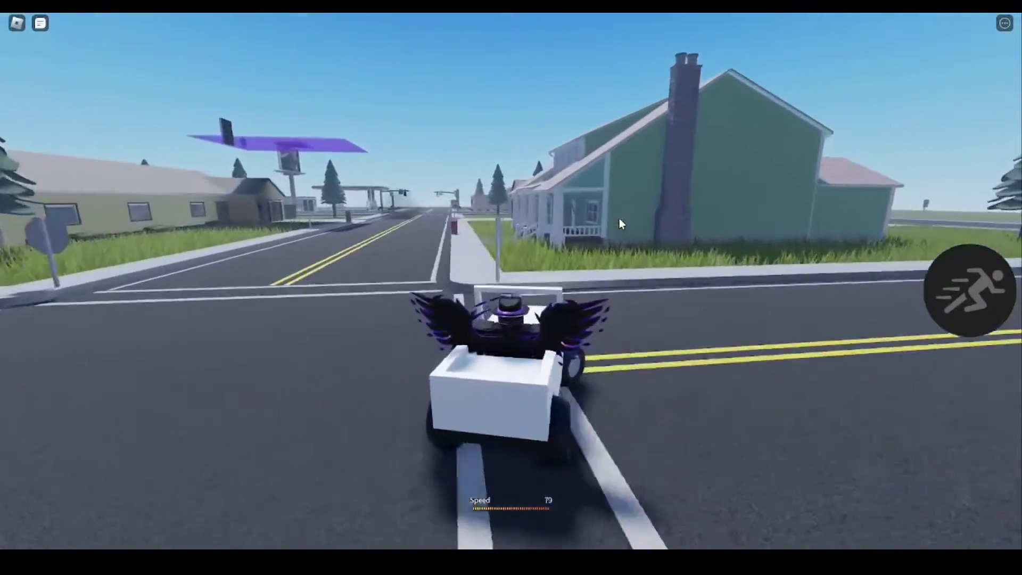
key("a")
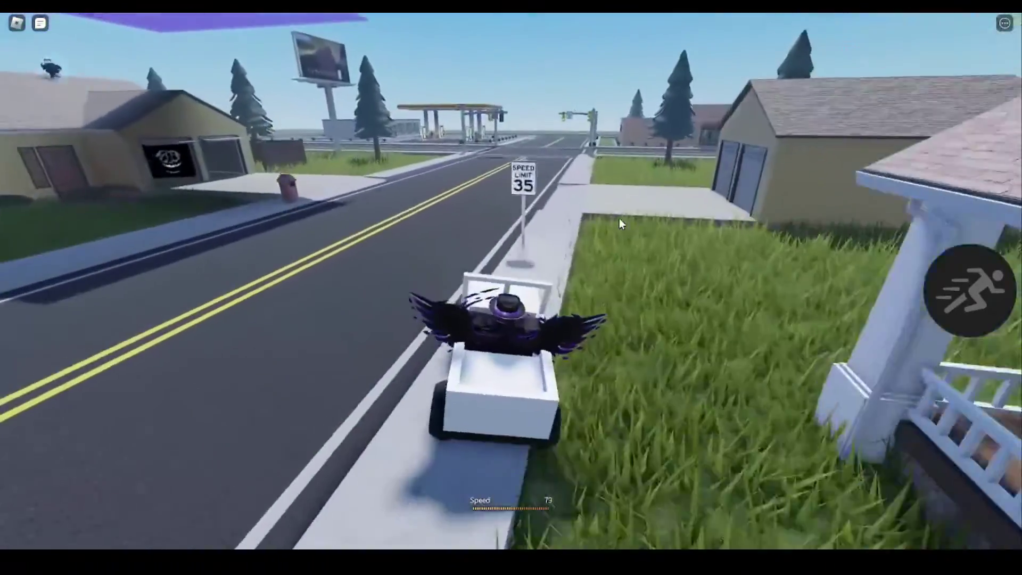
key("s")
key("w")
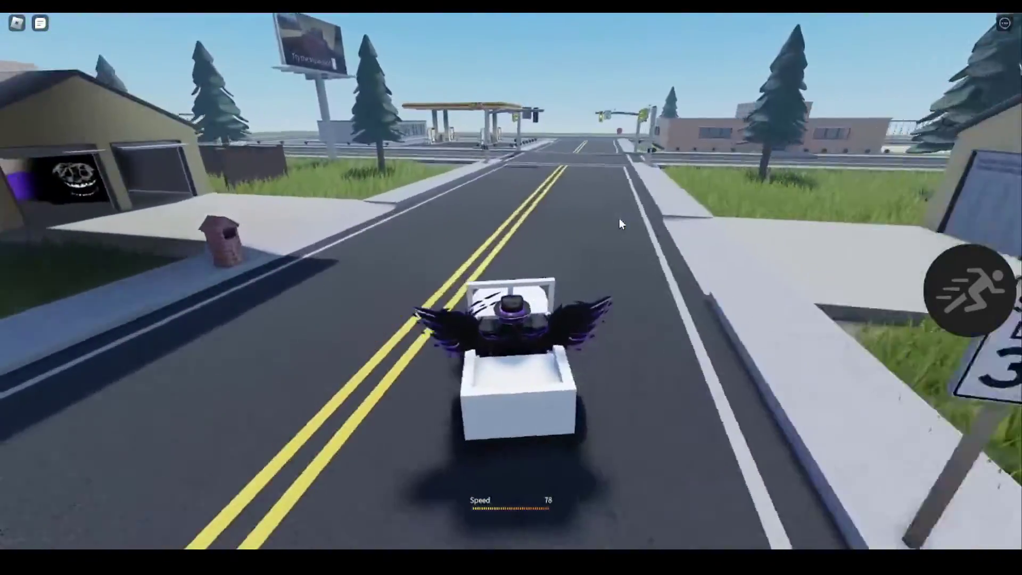
right_click_drag(619, 219, 619, 218)
key("d")
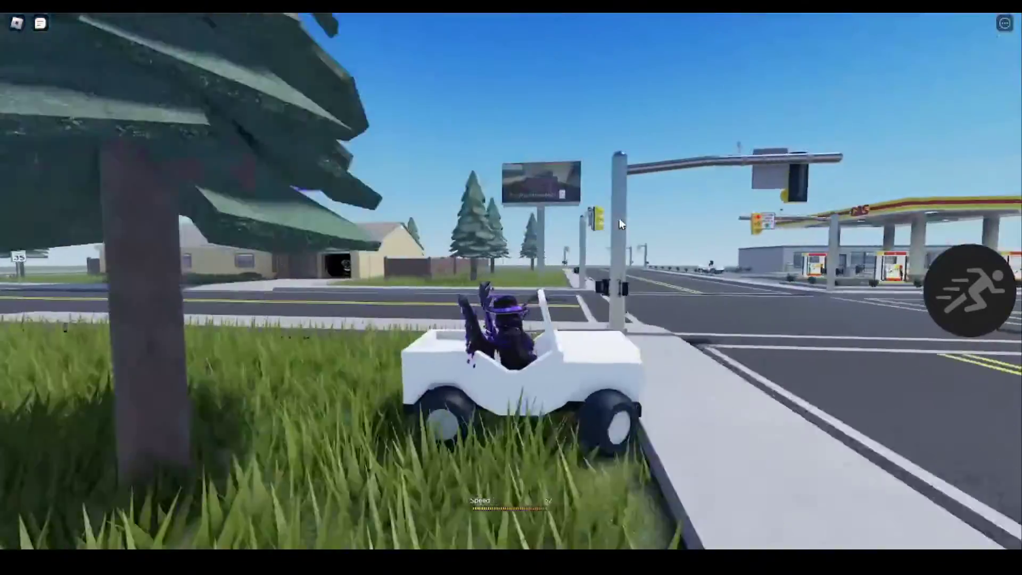
key("s")
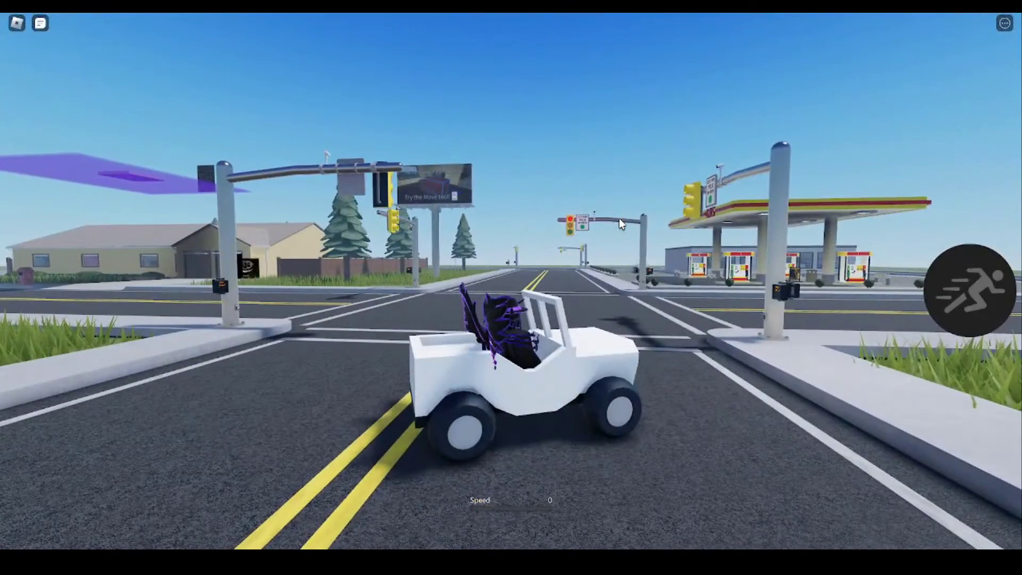
Step: Return to Roblox Studio, try the rooftop portal to the garage in the running play-test and stop the test
key("Escape")
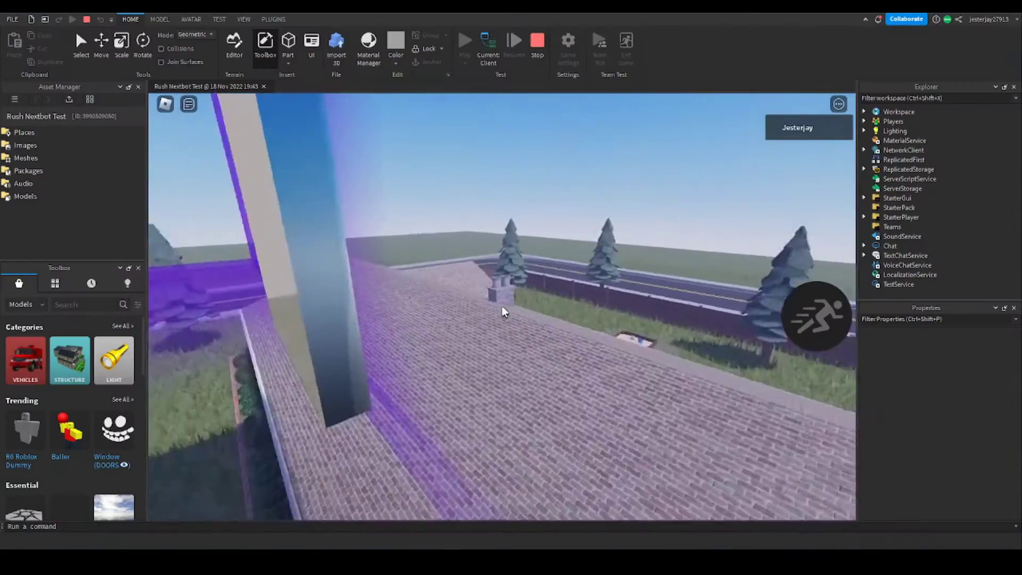
key("w")
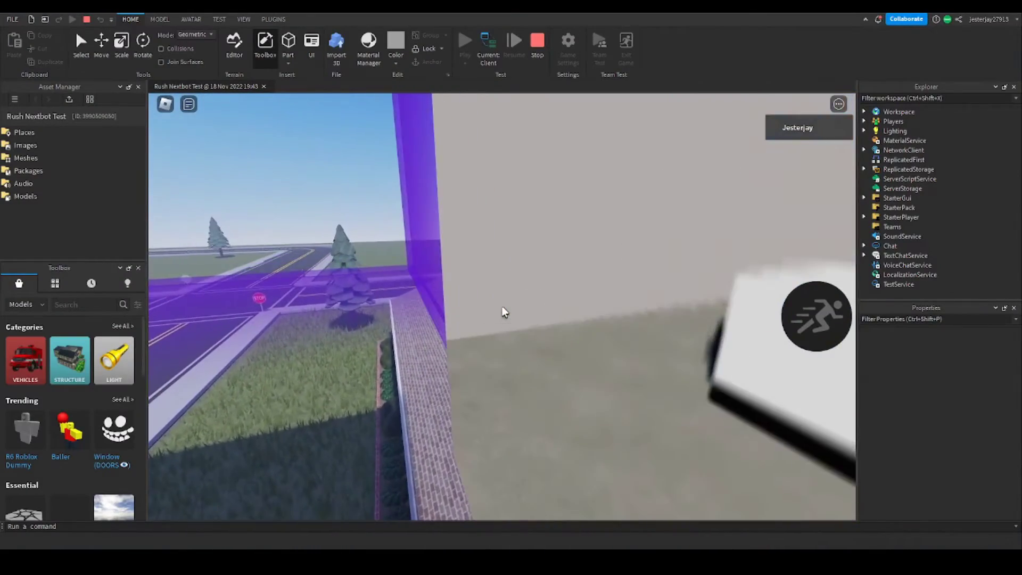
scroll(504, 313, "down", 5)
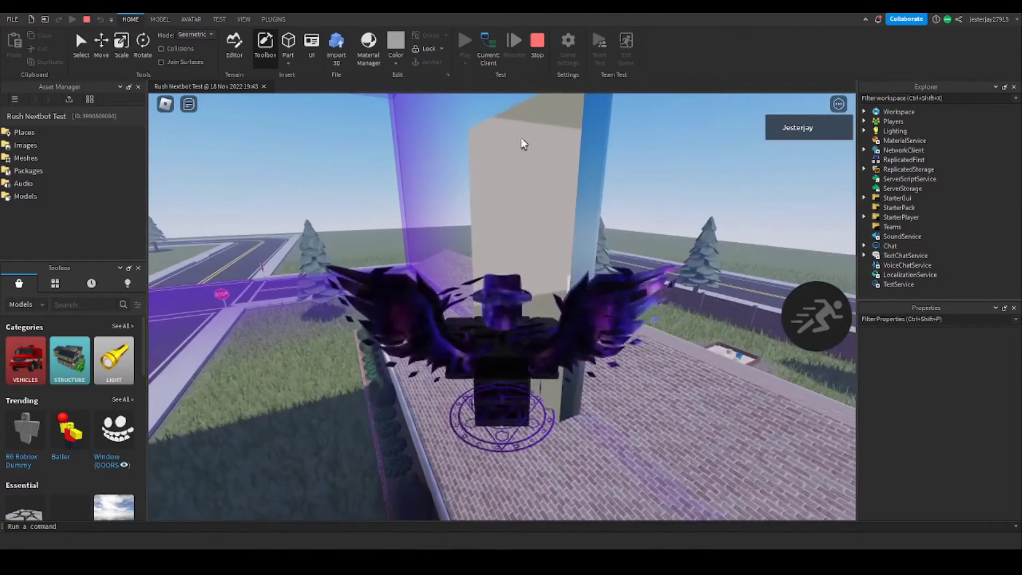
left_click(536, 53)
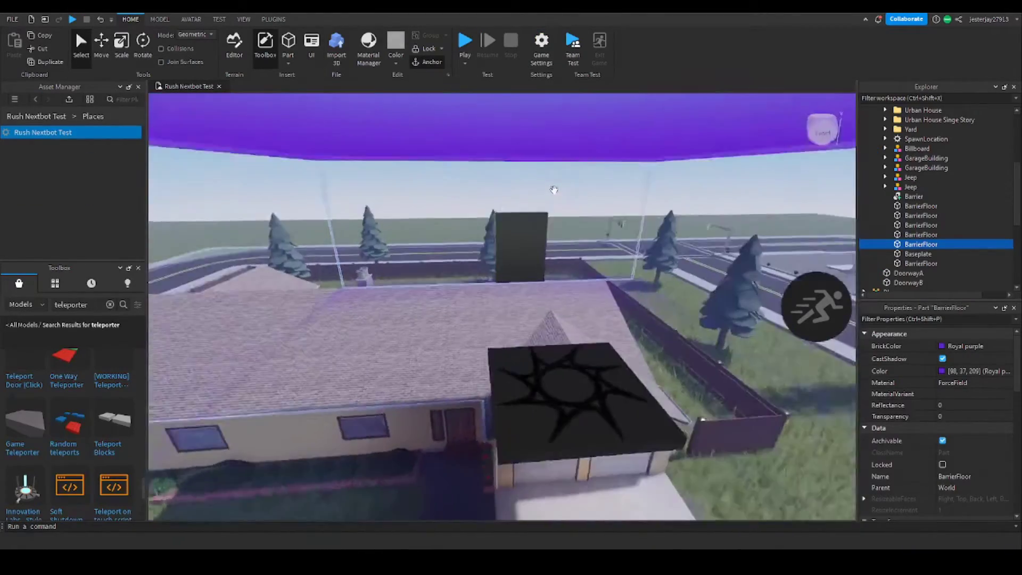
Step: Browse the teleporter models in the Toolbox and insert Teleporter Doors, accepting the notice about its scripts
key("w")
right_click_drag(554, 189, 553, 190)
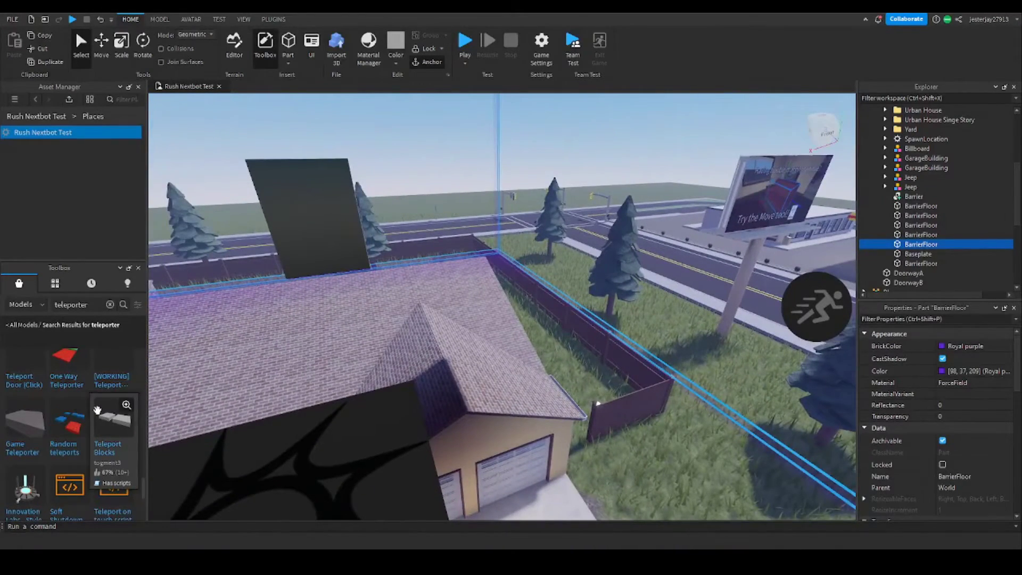
scroll(98, 409, "down", 3)
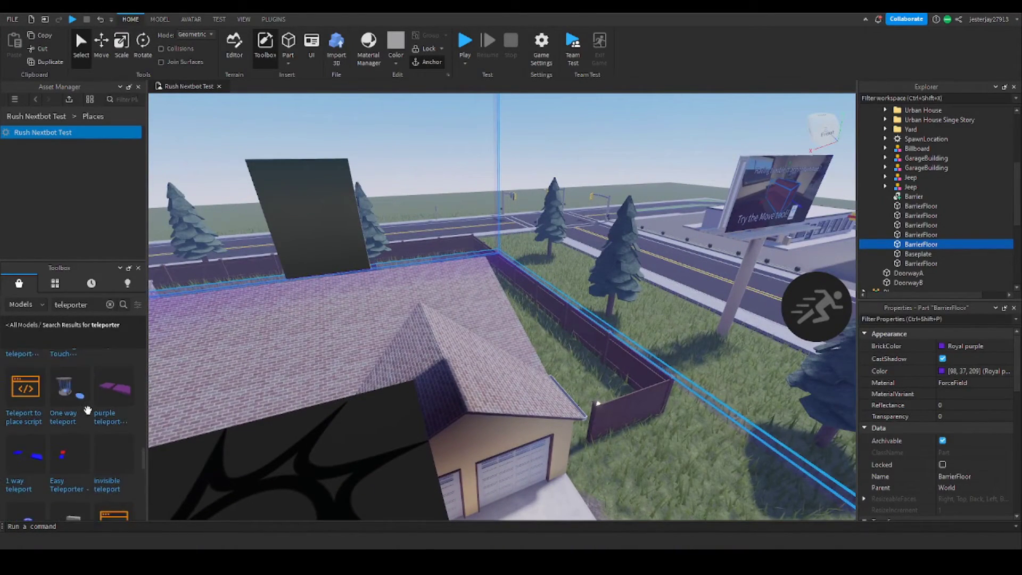
scroll(90, 450, "down", 3)
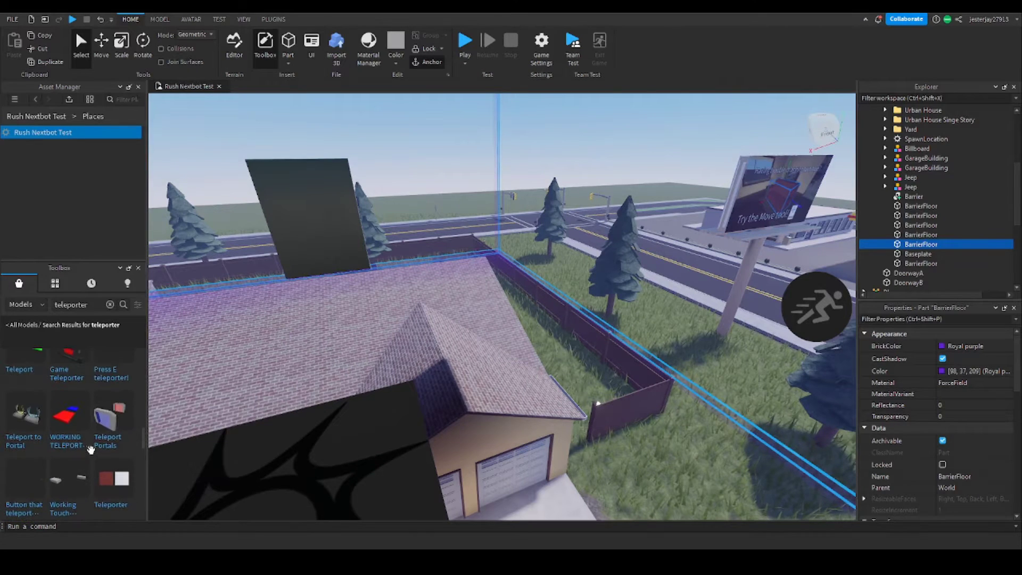
scroll(91, 450, "down", 3)
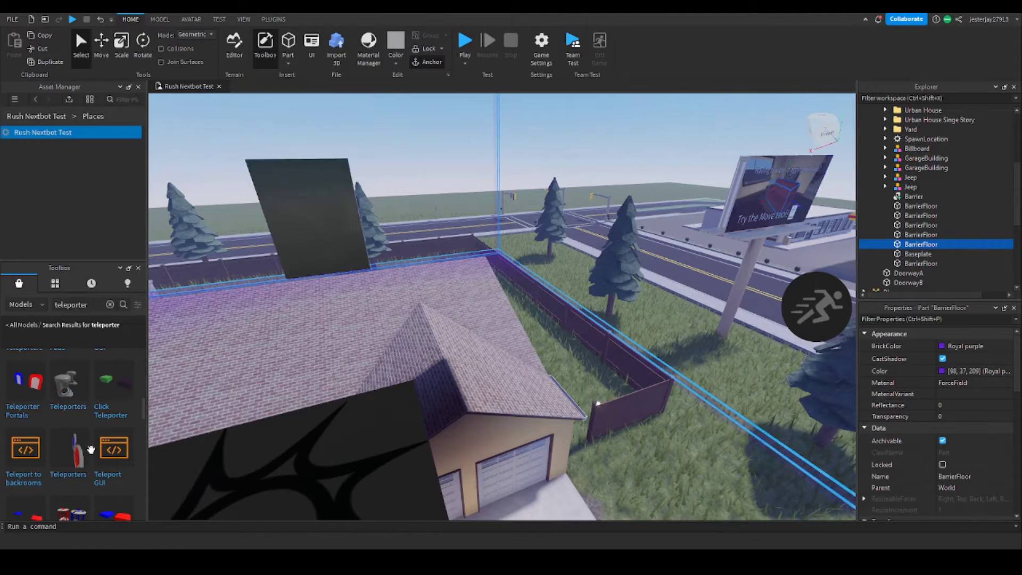
scroll(91, 449, "down", 3)
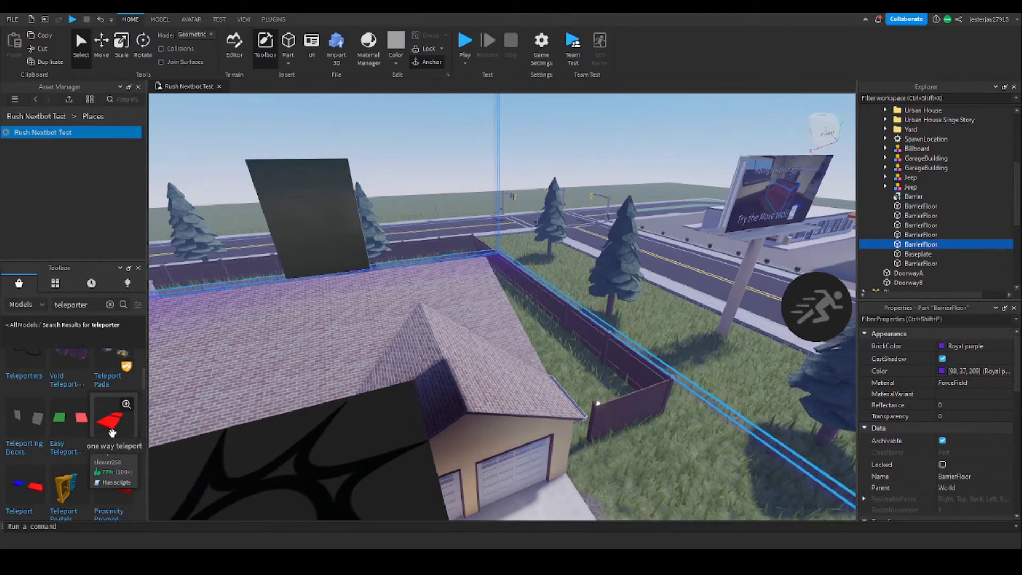
scroll(112, 399, "up", 3)
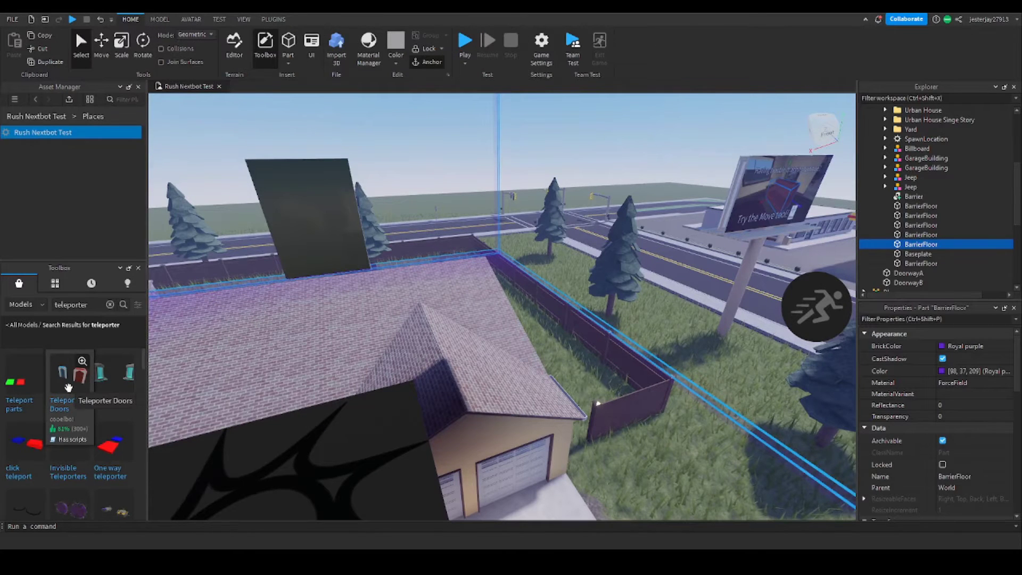
left_click(68, 387)
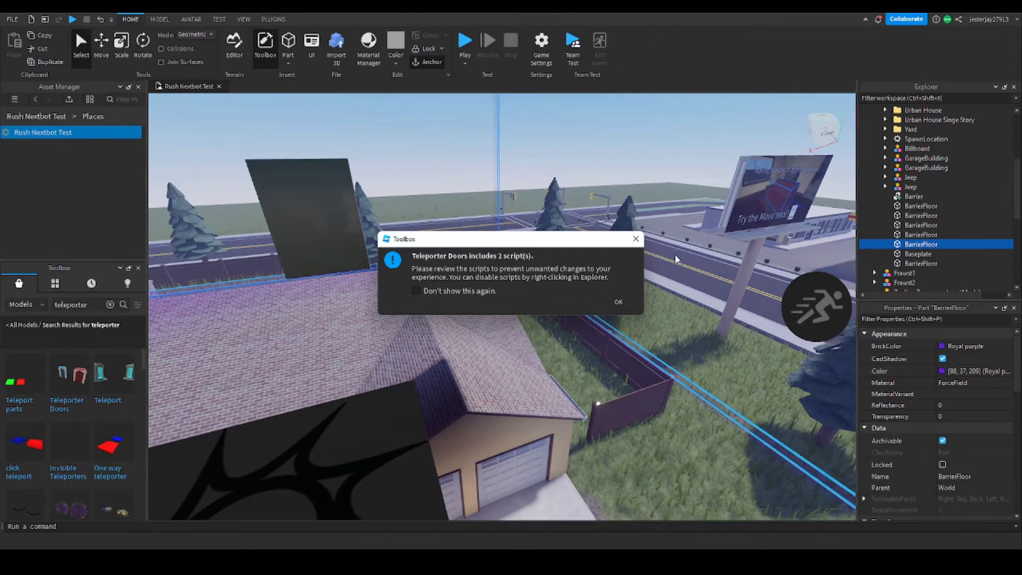
left_click(618, 302)
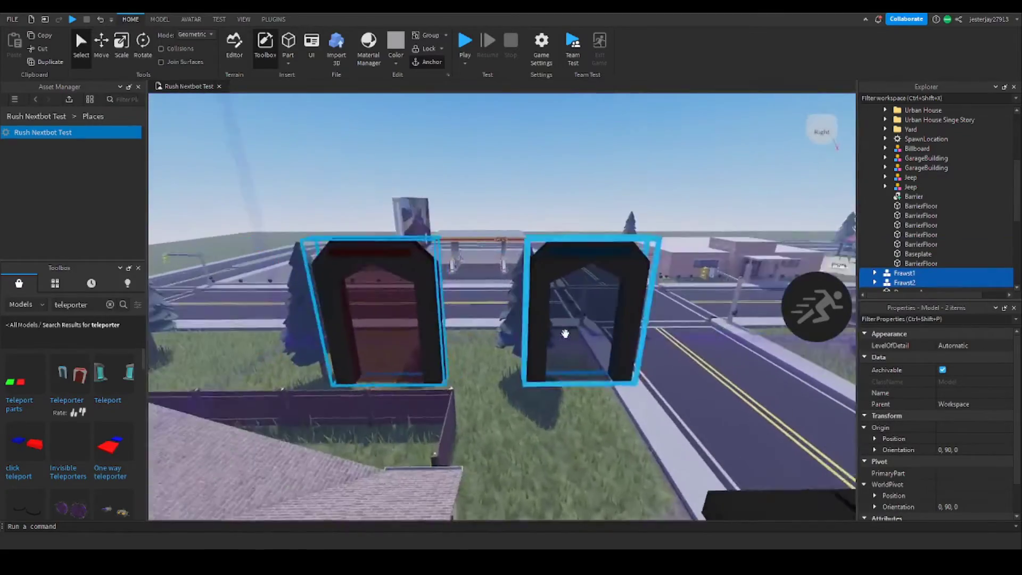
Step: Move the two teleporter doors together over the grass beside the garage
key("w")
right_click_drag(565, 333, 566, 333)
key("s")
key("s")
key("w")
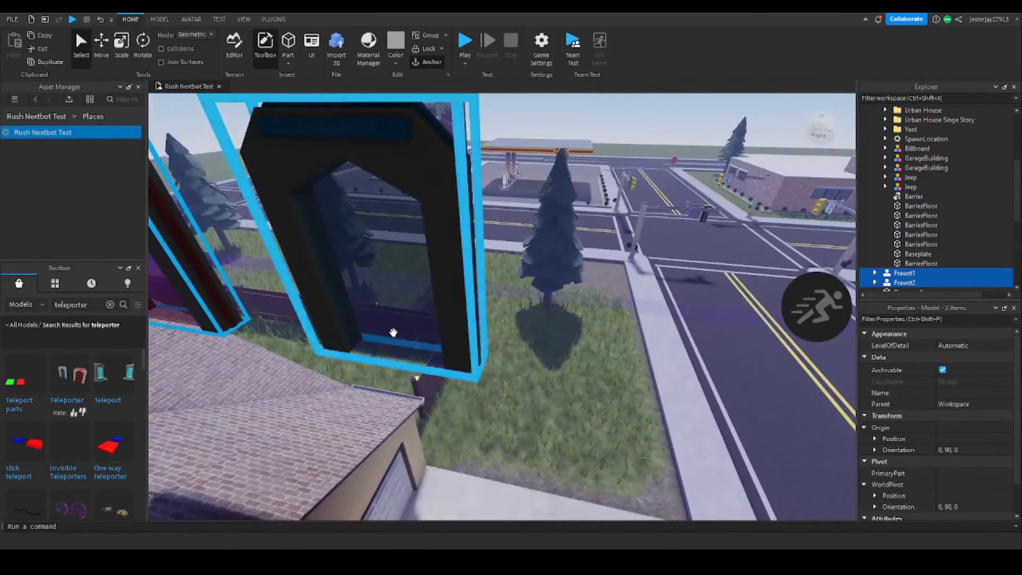
left_click_drag(393, 333, 553, 315)
Step: Rename the Frawst1 teleporter door model as SpawnTP
left_click(598, 396)
scroll(905, 221, "down", 2)
left_click(905, 220)
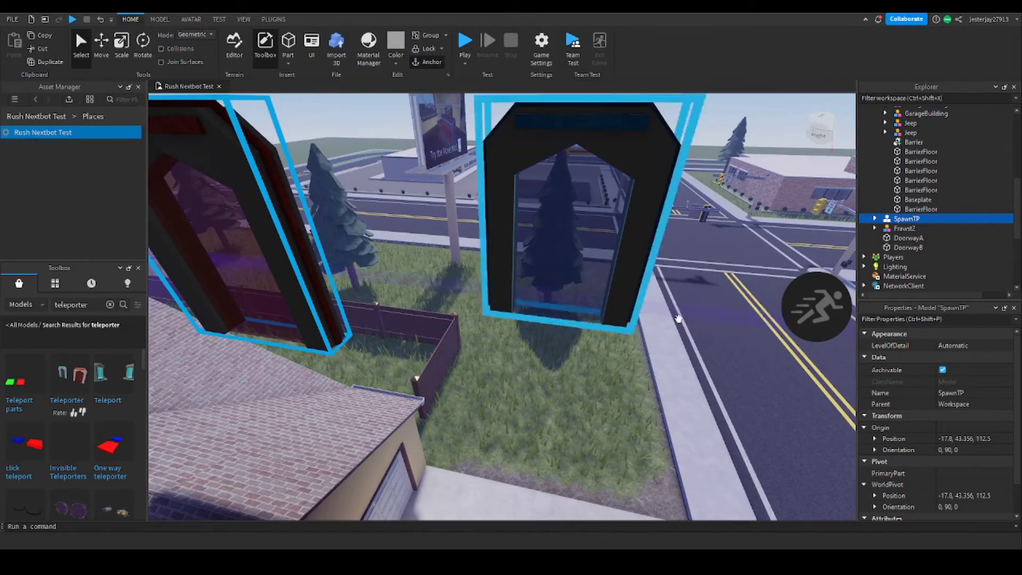
Step: Collapse the World folder in the Explorer and switch to the browser's Creator dashboard to return to the Creations list
right_click_drag(692, 315, 534, 329)
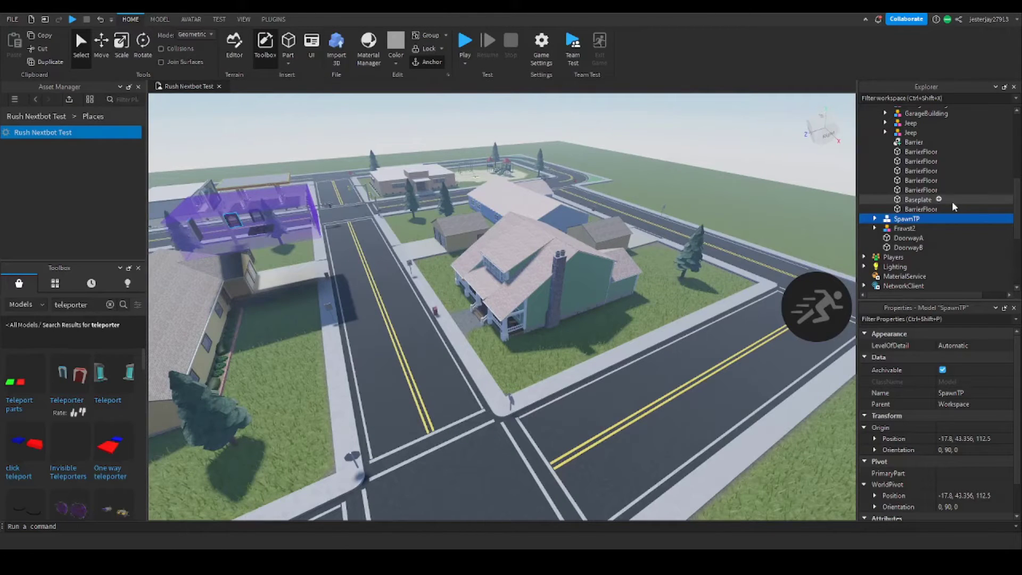
scroll(922, 193, "up", 10)
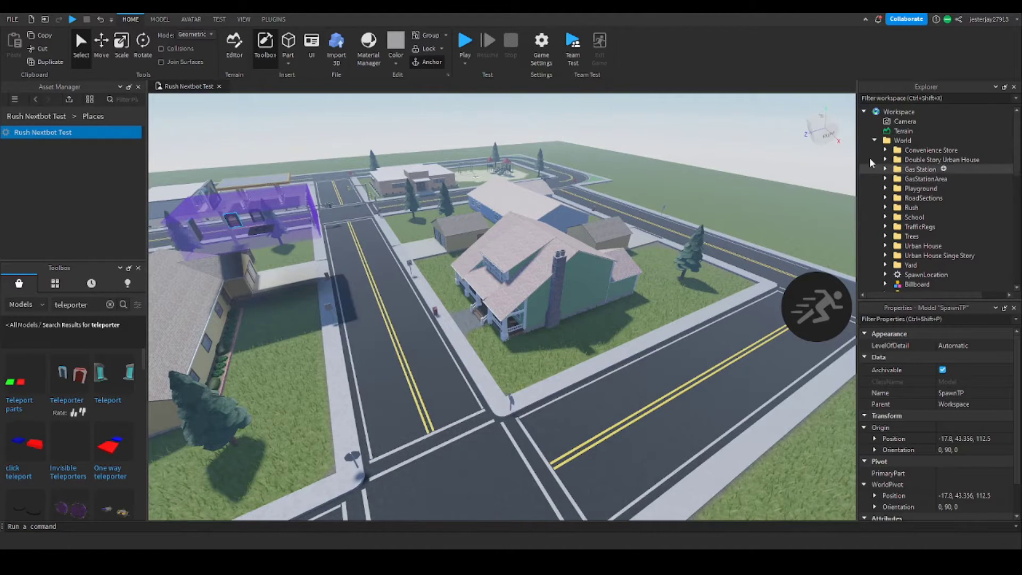
left_click(874, 141)
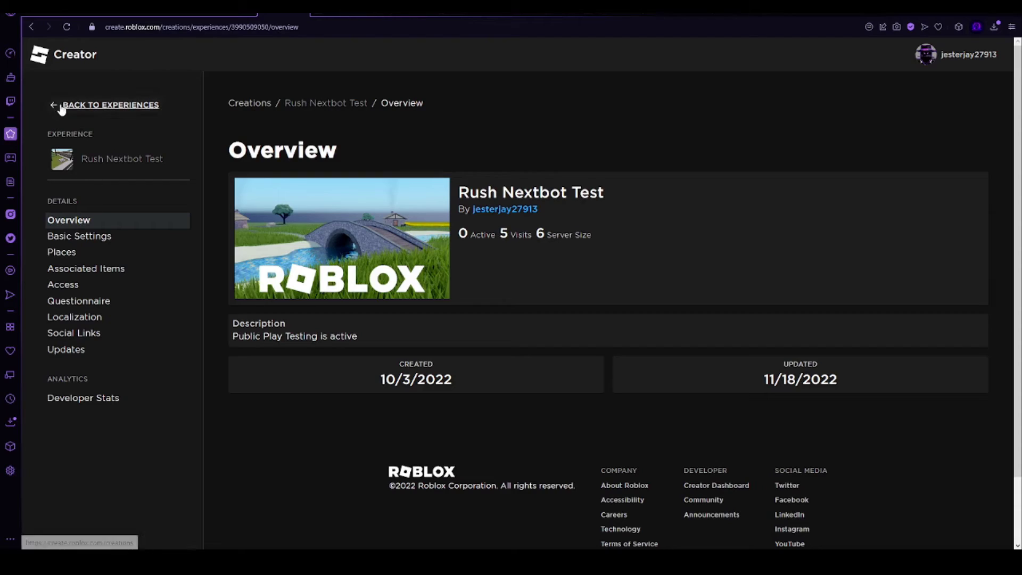
left_click(62, 107)
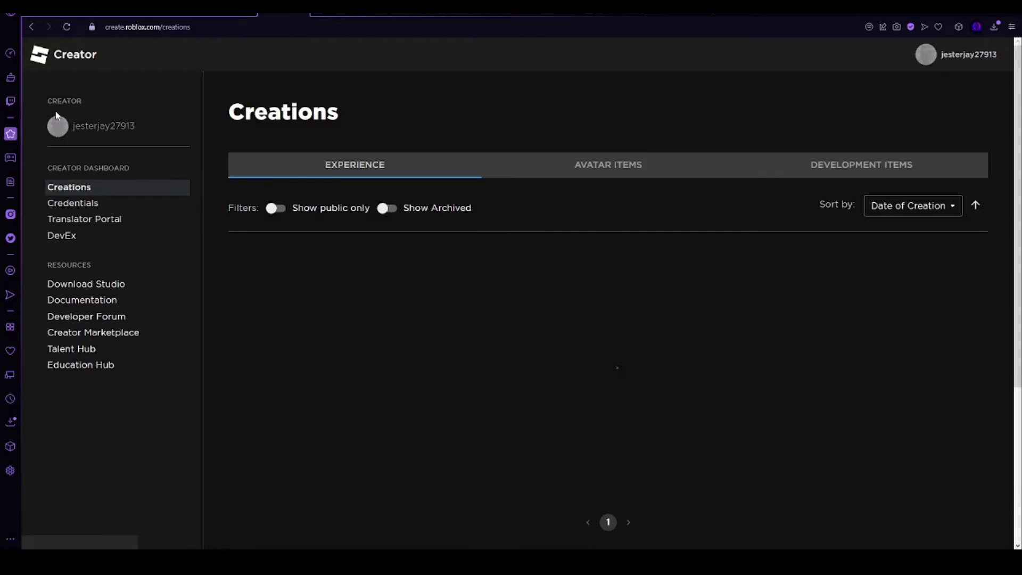
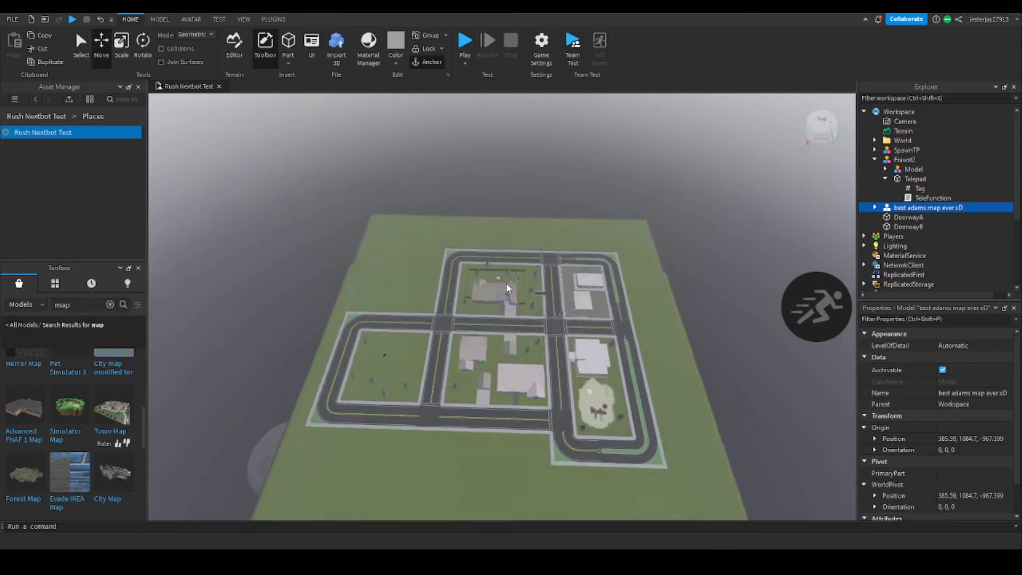
Step: Back in Roblox Studio, set the BrickColor of the Telepad in the Frawst2 teleporter door to Rust
scroll(507, 288, "up", 5)
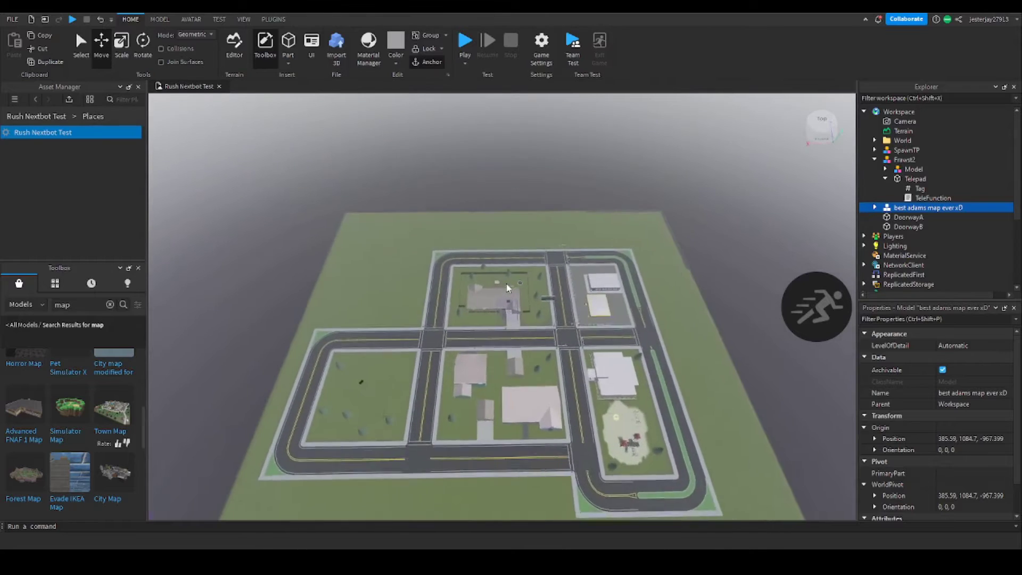
scroll(507, 288, "up", 10)
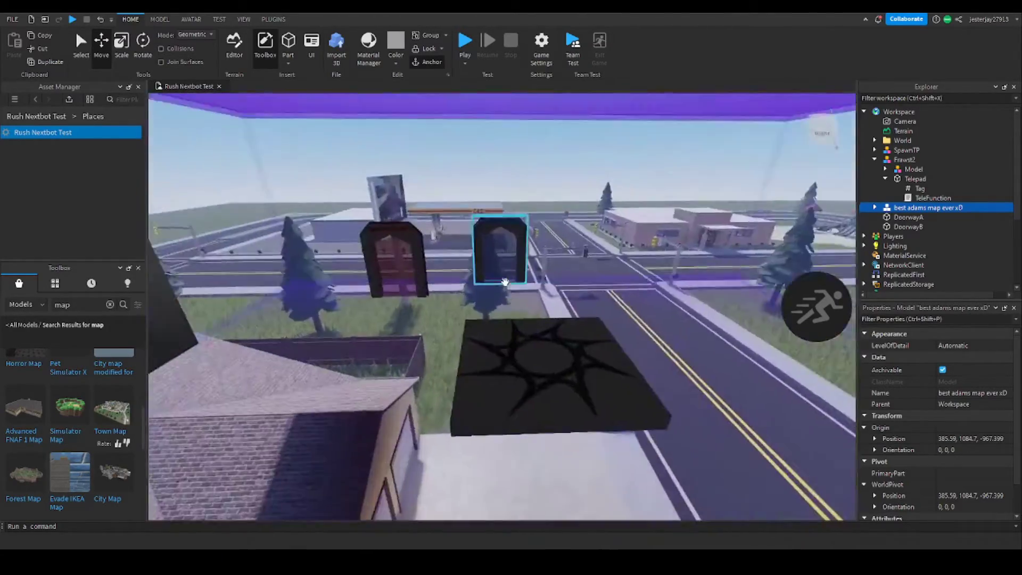
right_click_drag(505, 282, 505, 284)
scroll(505, 283, "up", 4)
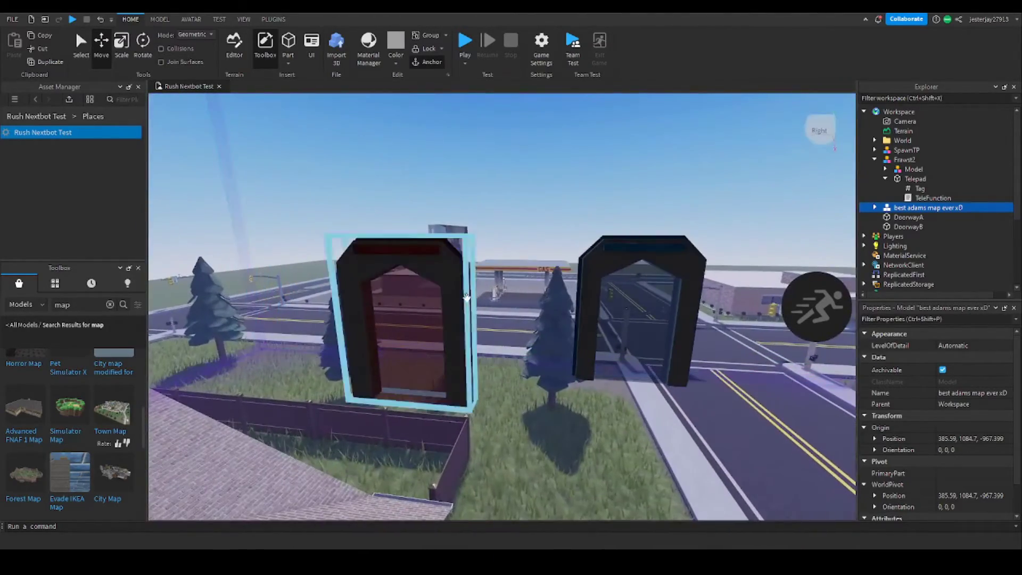
key("d")
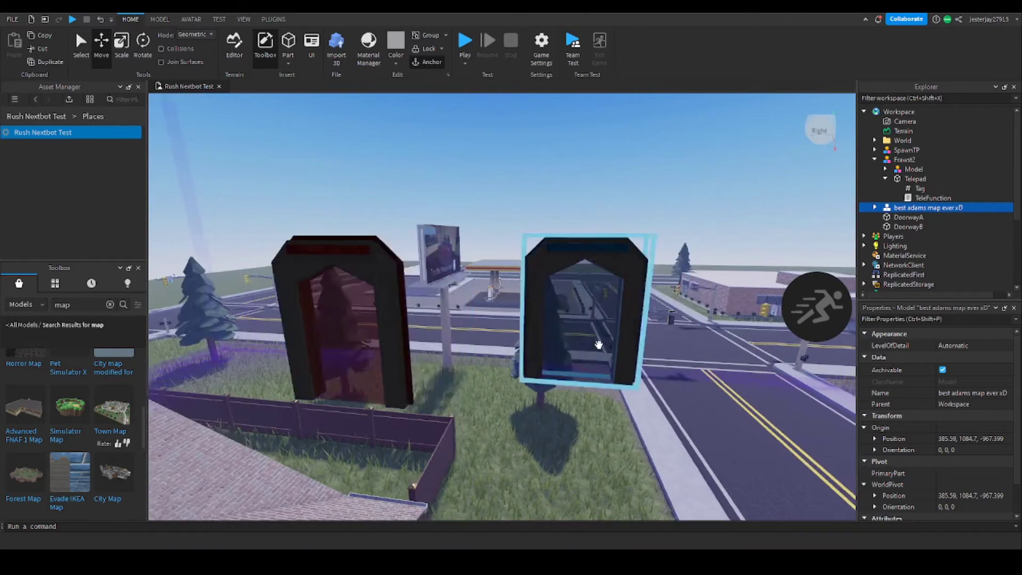
key("w")
key("s")
key("w")
left_click(578, 319)
key("d")
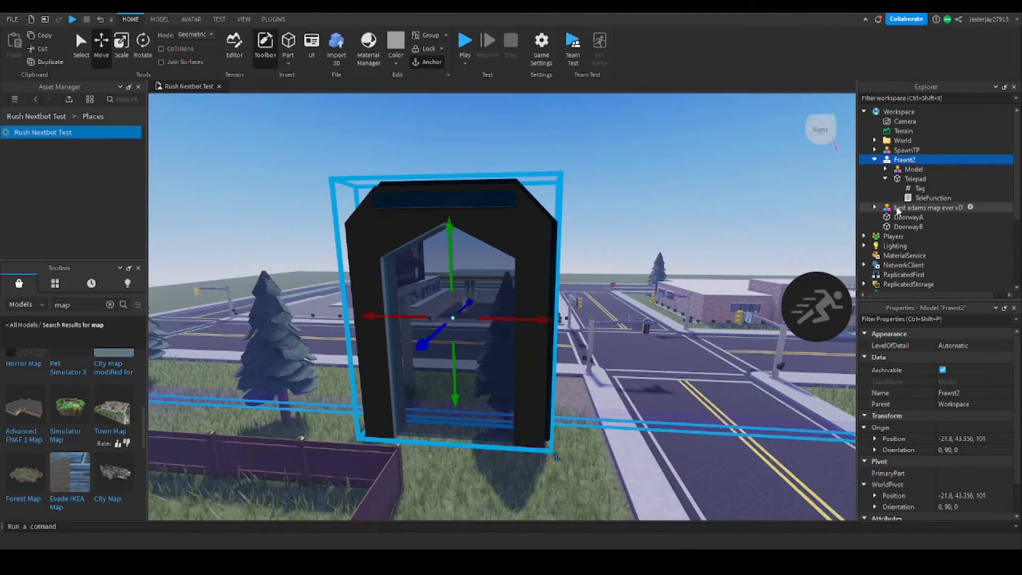
left_click(907, 151)
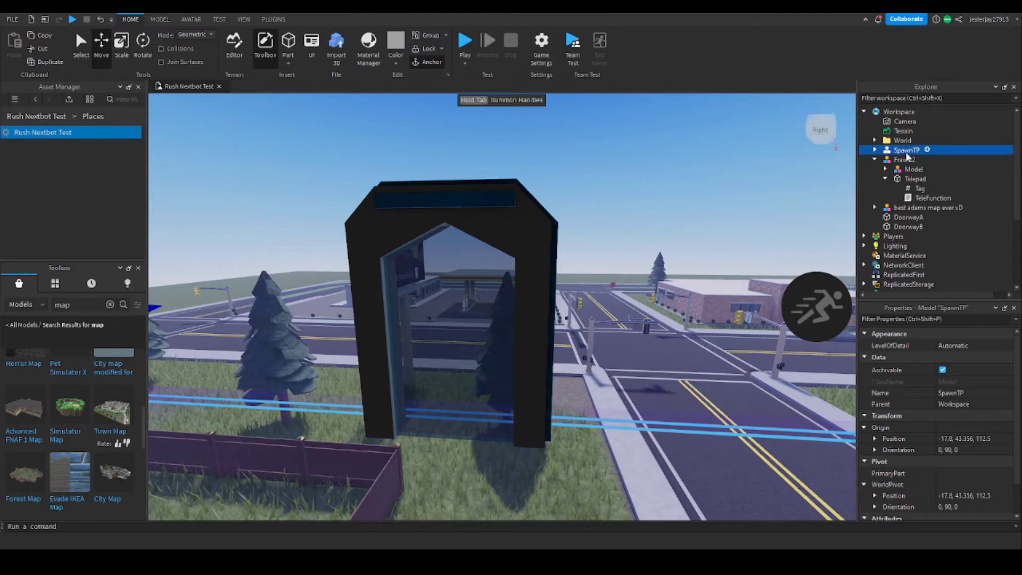
left_click(905, 160)
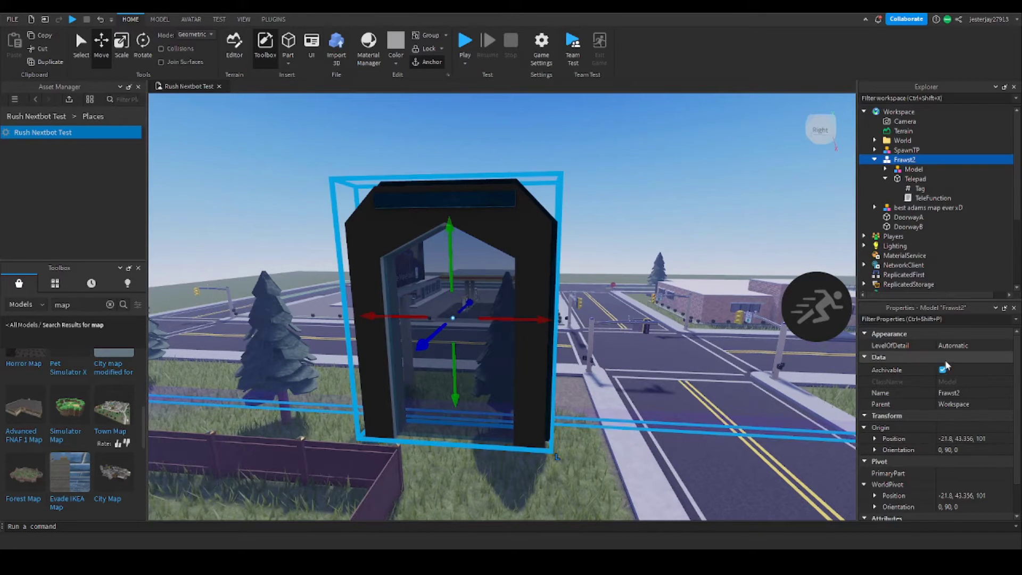
left_click(915, 178)
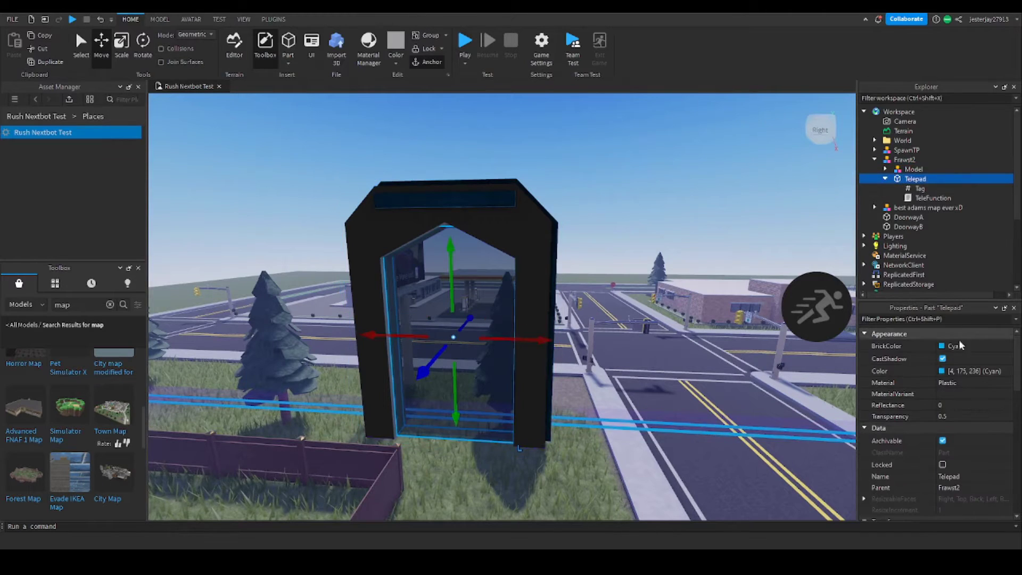
left_click(950, 347)
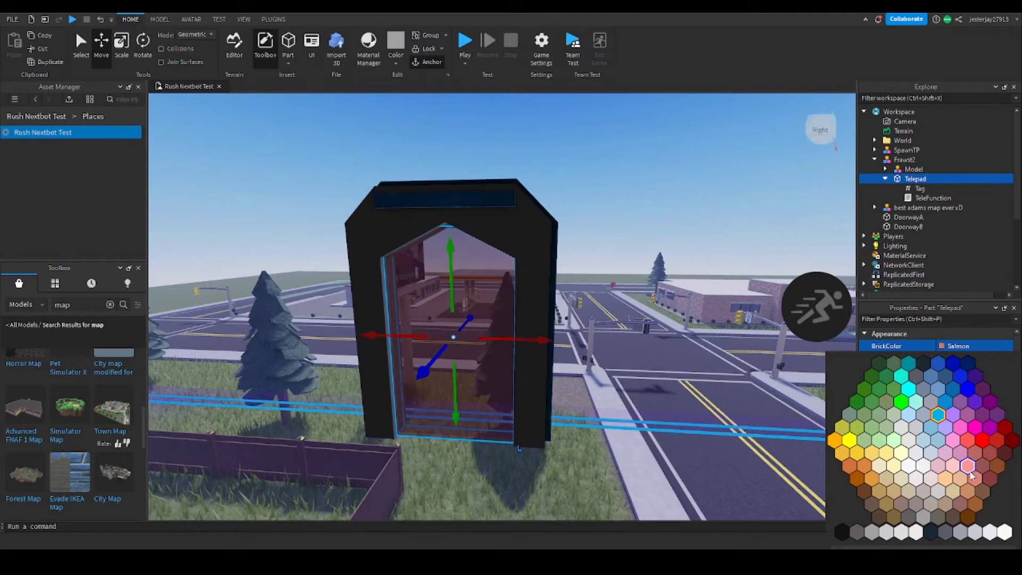
left_click(998, 468)
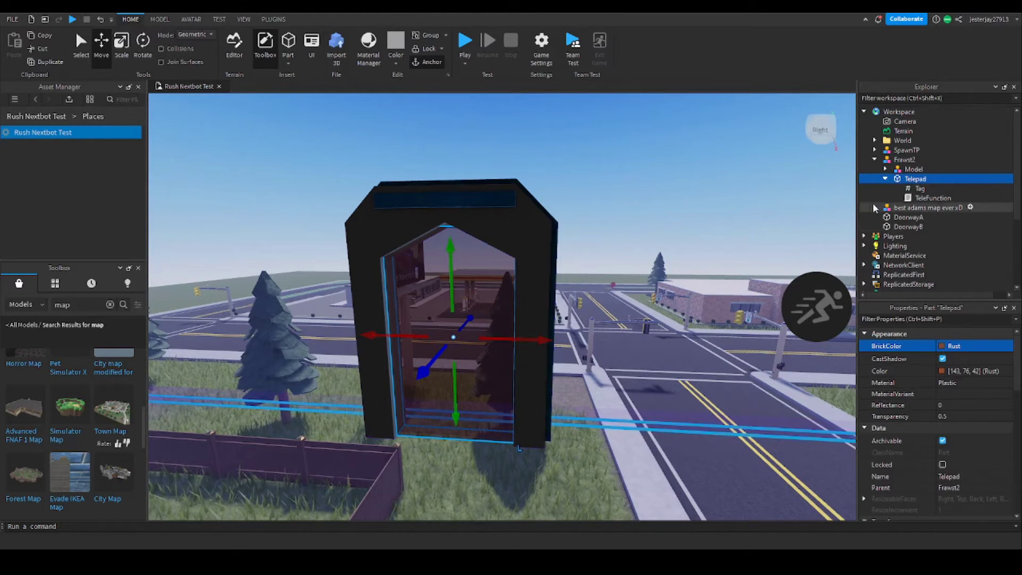
left_click(899, 160)
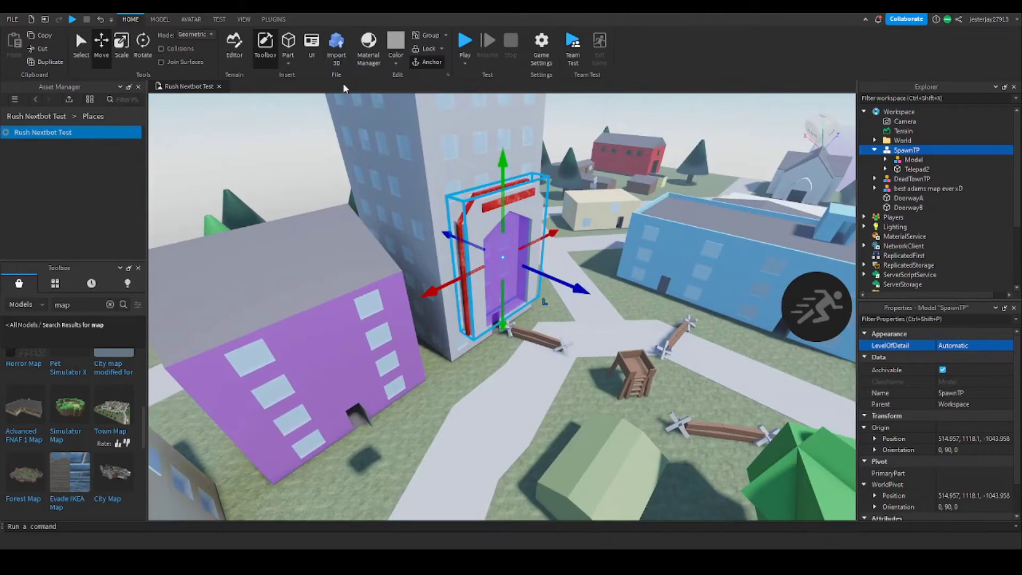
Step: Insert a block part at the SpawnTP door beside the tall grey building and anchor it
left_click(292, 43)
left_click(420, 60)
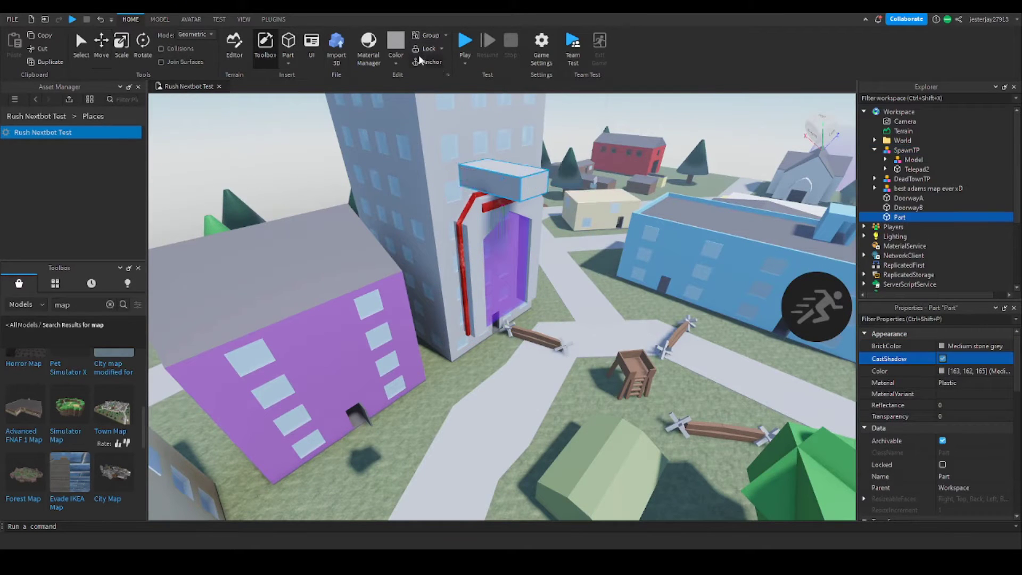
key("ctrl+1")
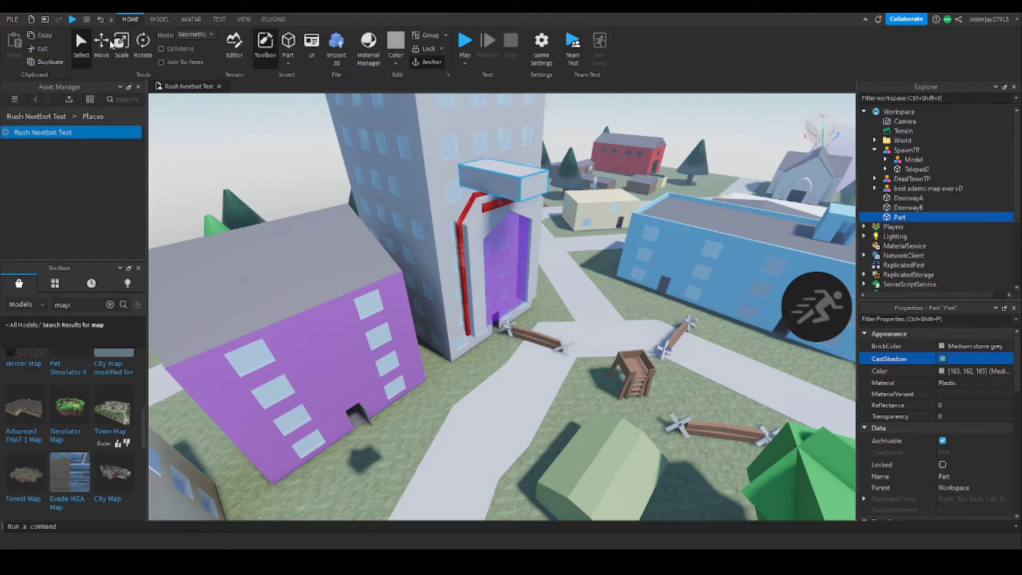
Step: Move the new part down until it sits directly beneath the SpawnTP door as its floor
left_click(103, 47)
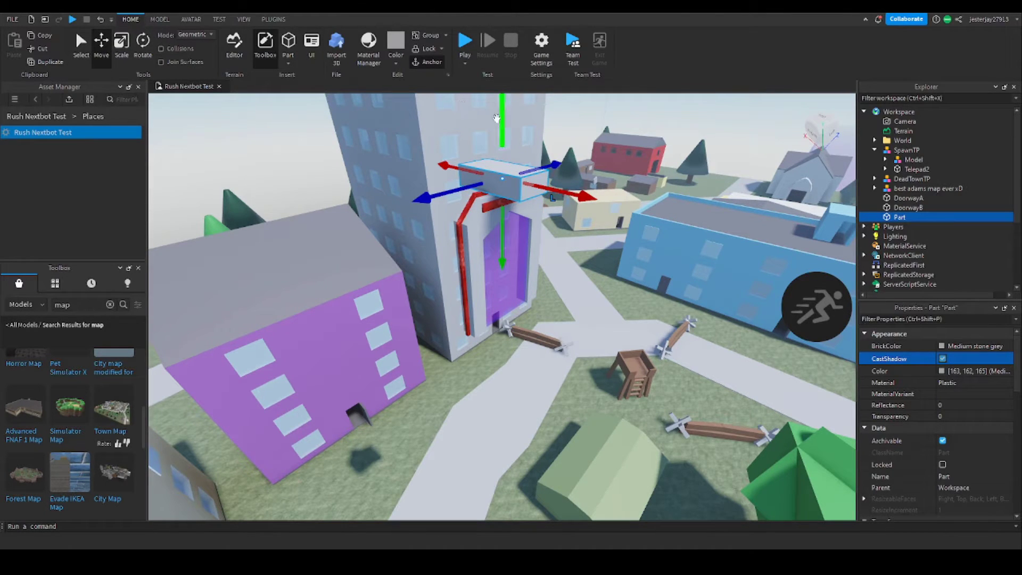
left_click_drag(496, 118, 515, 244)
key("d")
key("w")
right_click_drag(539, 302, 538, 304)
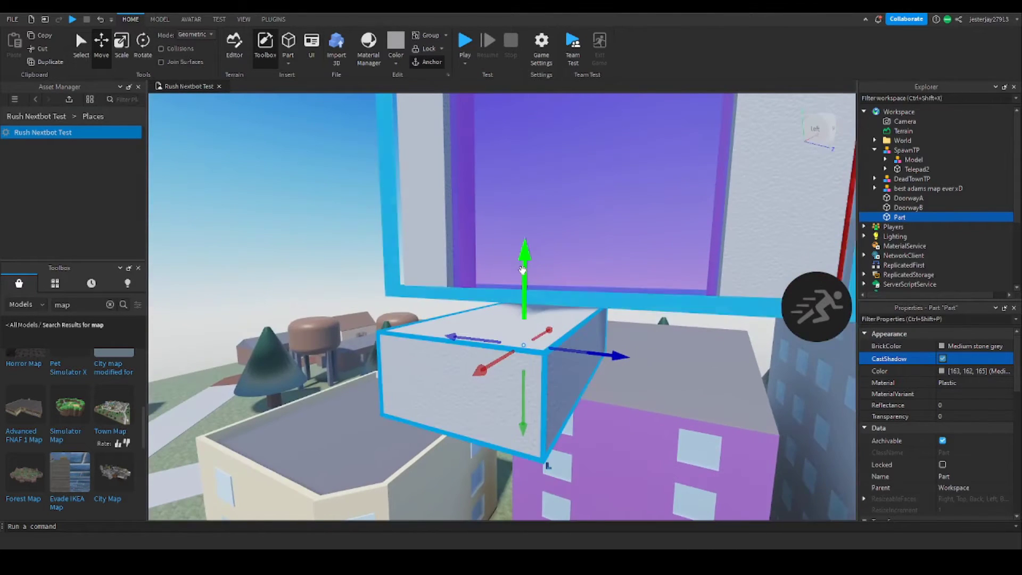
left_click_drag(524, 271, 523, 243)
right_click_drag(587, 317, 588, 319)
left_click_drag(482, 241, 615, 179)
right_click_drag(616, 179, 616, 179)
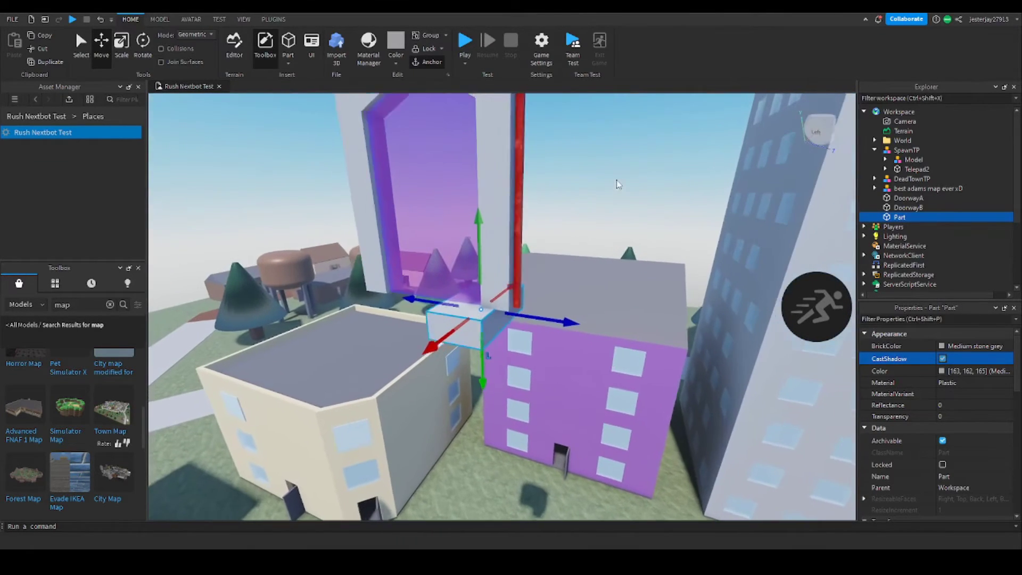
Step: Scale the part longer at both ends and extend it outward over the beige building's roof
left_click(121, 48)
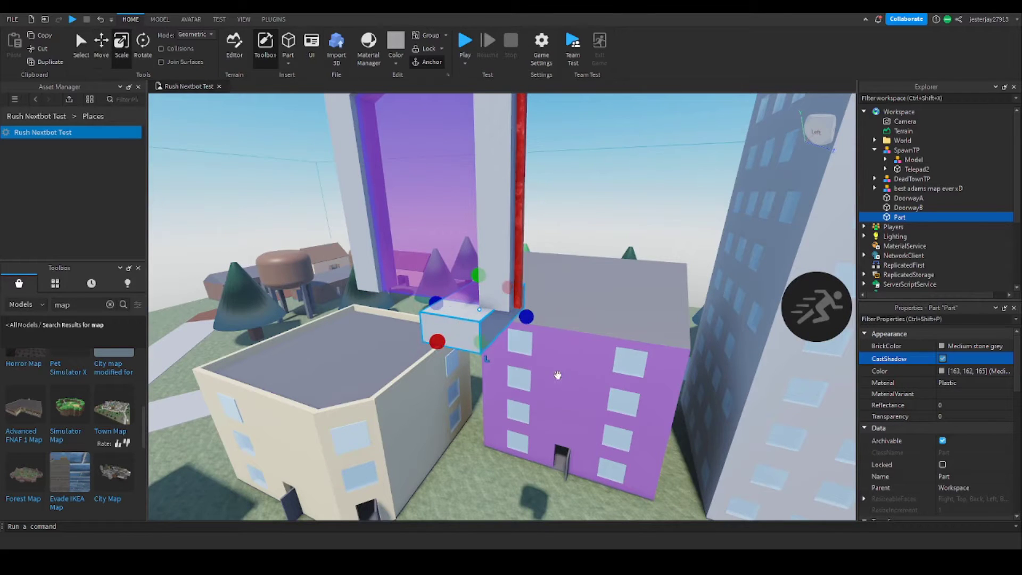
key("s")
left_click_drag(525, 327, 673, 336)
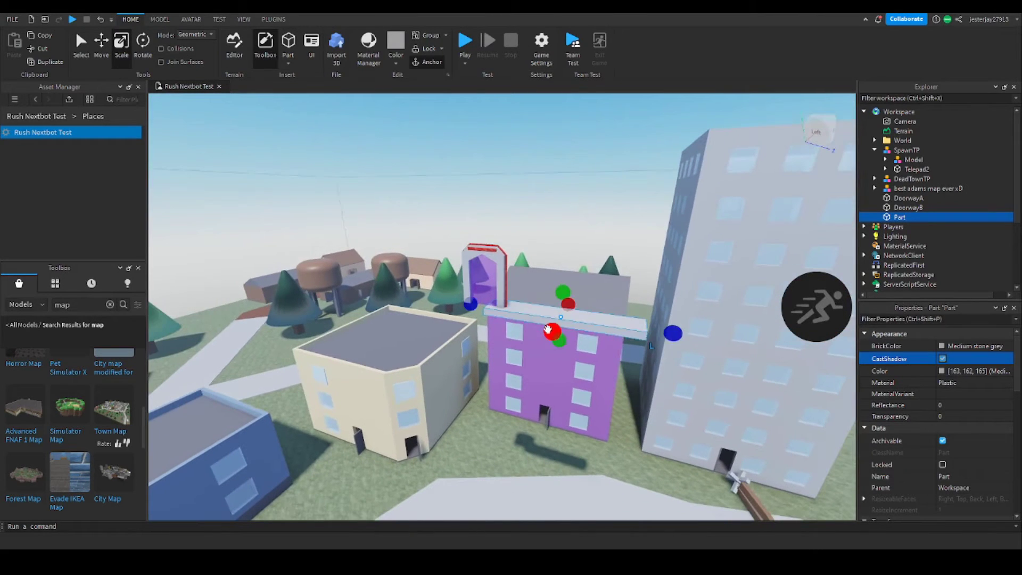
left_click_drag(468, 307, 424, 289)
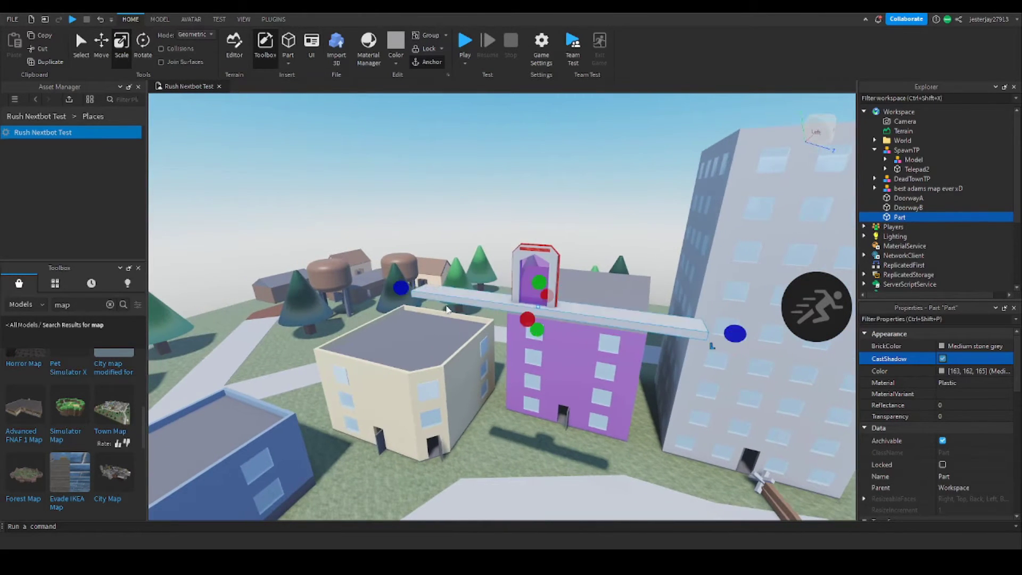
key("s")
left_click_drag(523, 321, 338, 358)
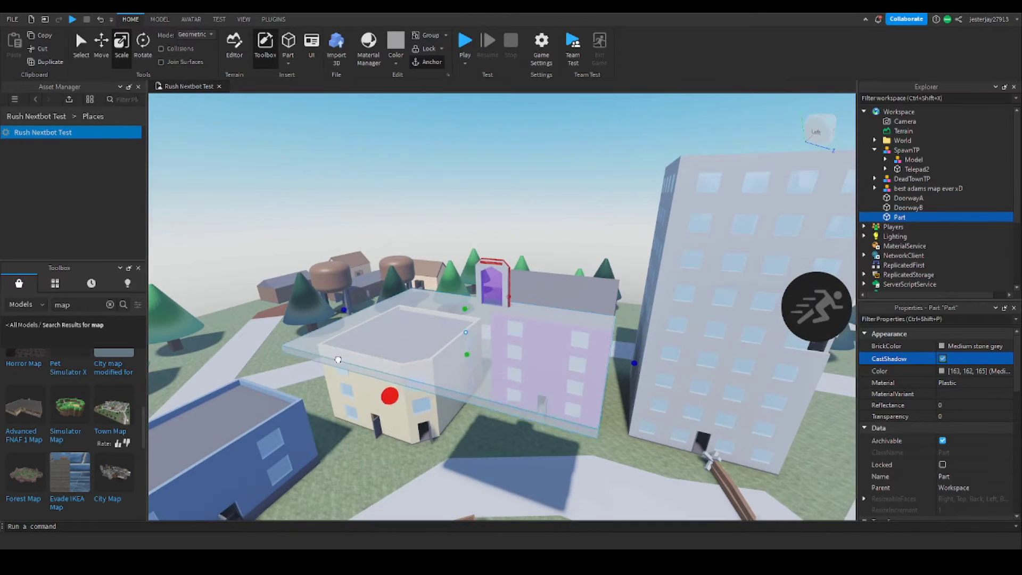
Step: Extend the platform on the opposite side of the SpawnTP door and make the slab slightly thinner
right_click_drag(338, 358, 229, 356)
key("d")
key("d")
left_click_drag(566, 347, 620, 328)
key("s")
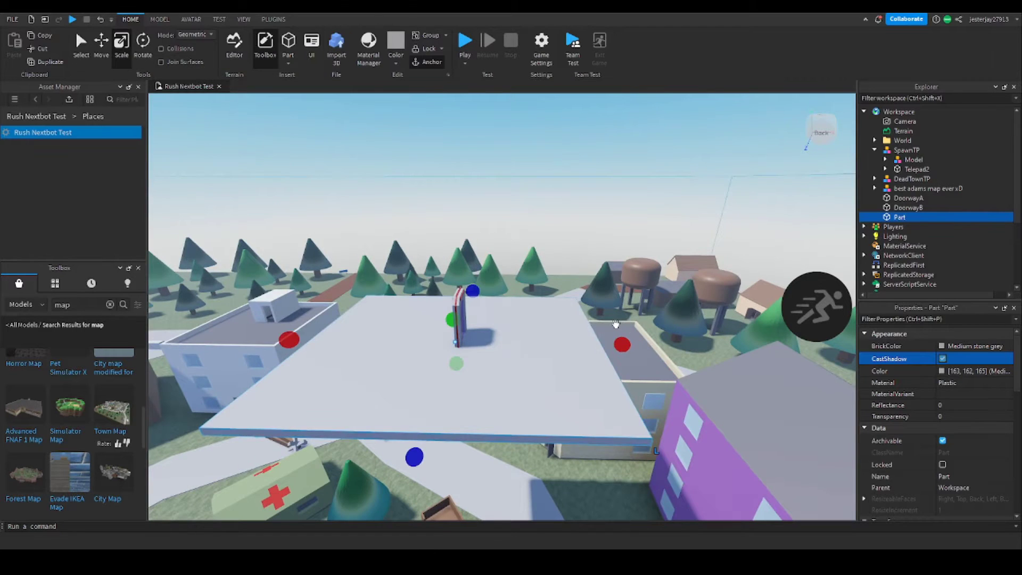
right_click_drag(437, 321, 436, 323)
key("a")
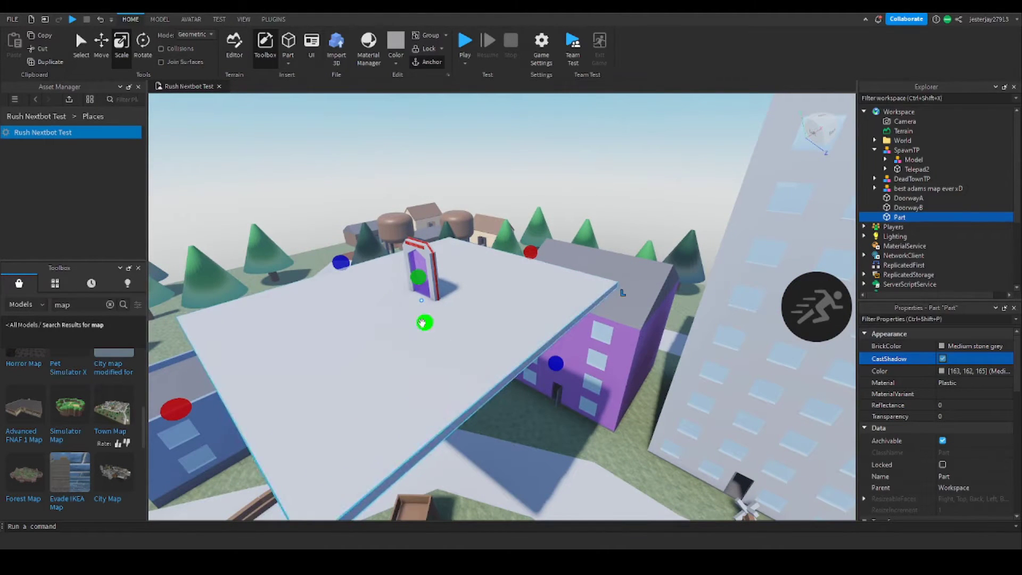
left_click_drag(422, 323, 422, 319)
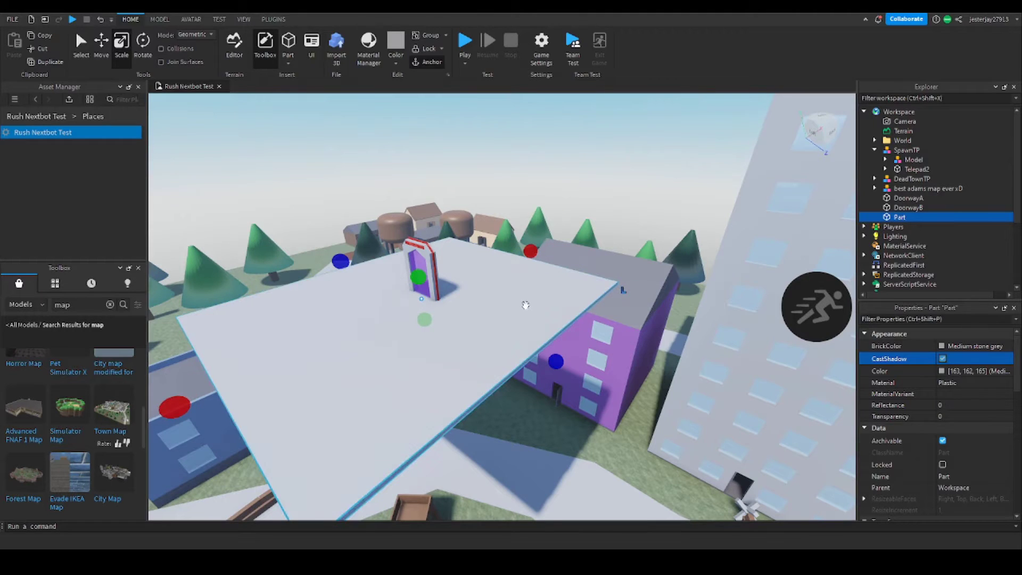
Step: Set the platform's BrickColor to Rust and its material to ForceField
left_click(957, 349)
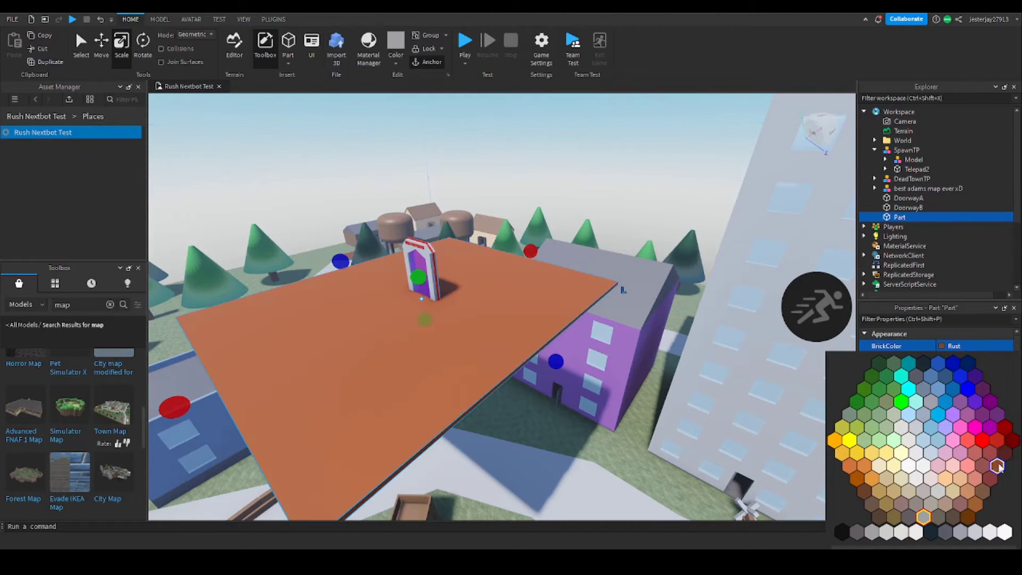
left_click(997, 465)
right_click_drag(605, 298, 361, 288)
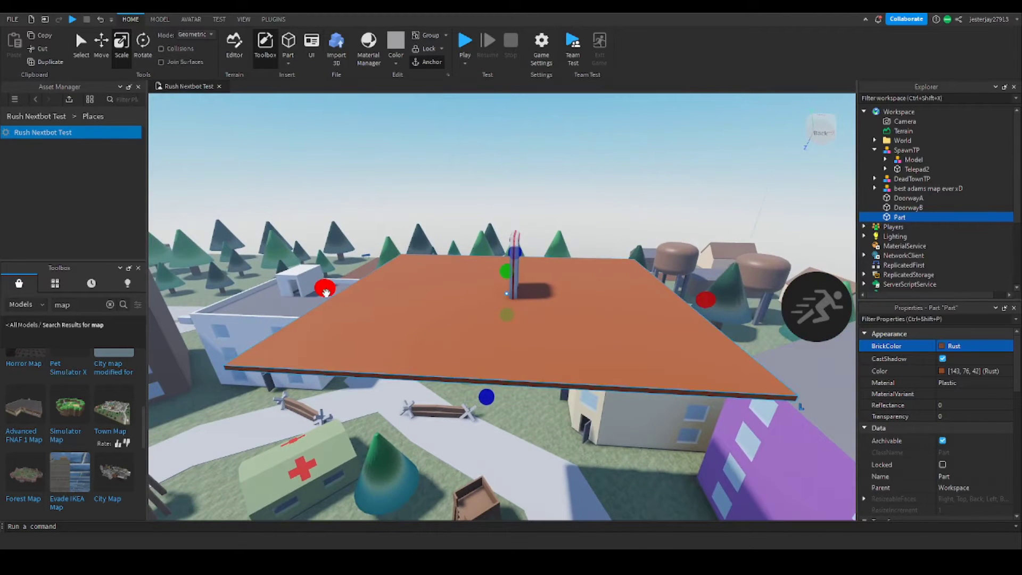
scroll(505, 310, "up", 5)
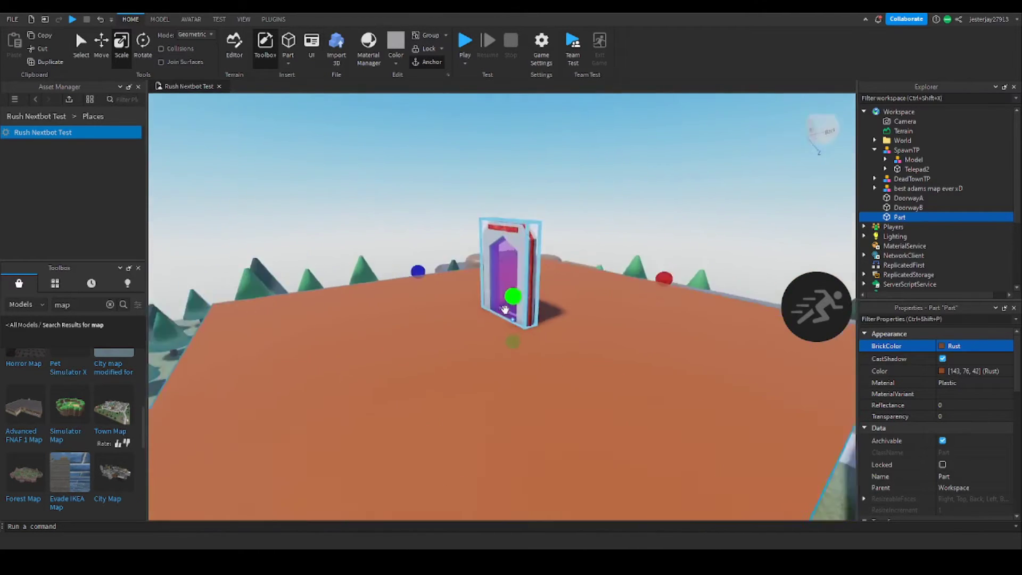
right_click_drag(505, 309, 505, 309)
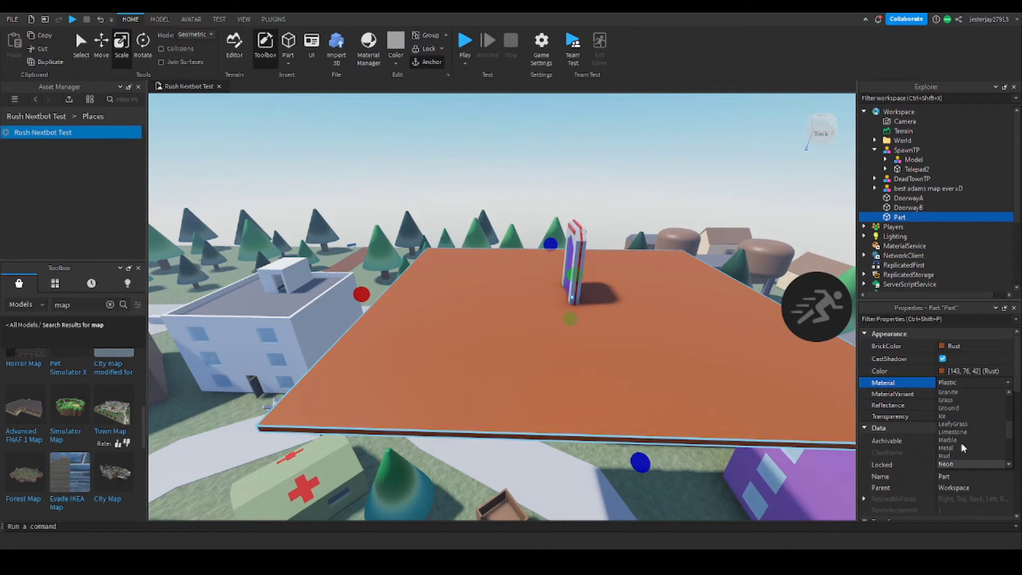
scroll(963, 419, "up", 6)
scroll(963, 416, "down", 3)
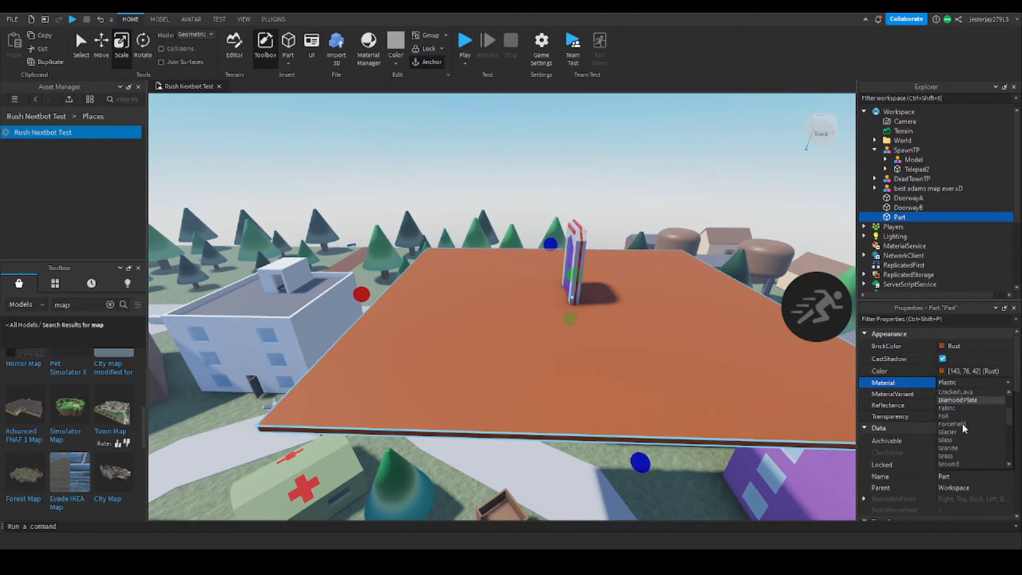
left_click(952, 400)
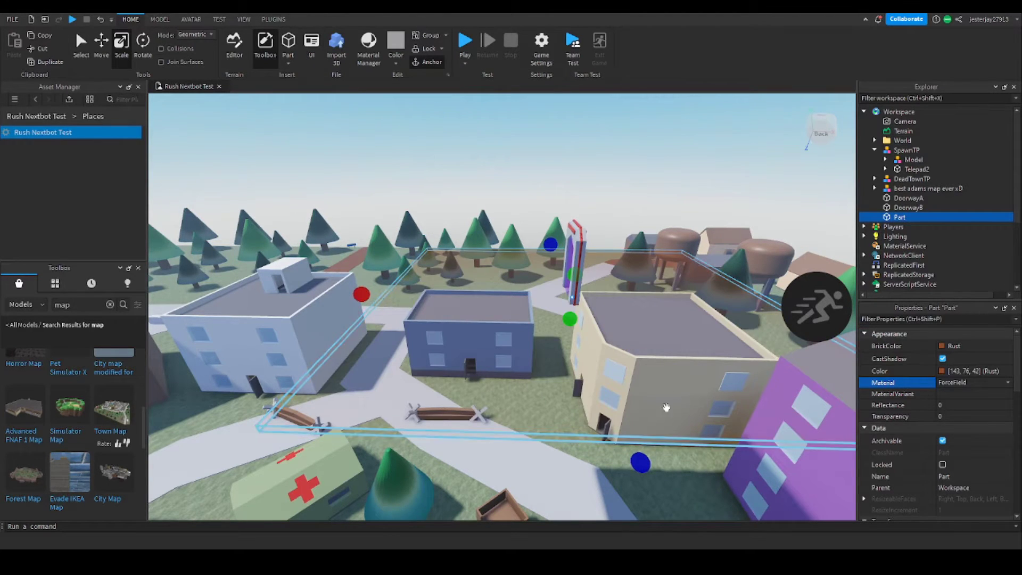
Step: Duplicate the ForceField platform and raise the copy high above the SpawnTP door as the enclosure's ceiling
key("ctrl+d")
right_click_drag(453, 408, 452, 407)
key("a")
left_click(100, 47)
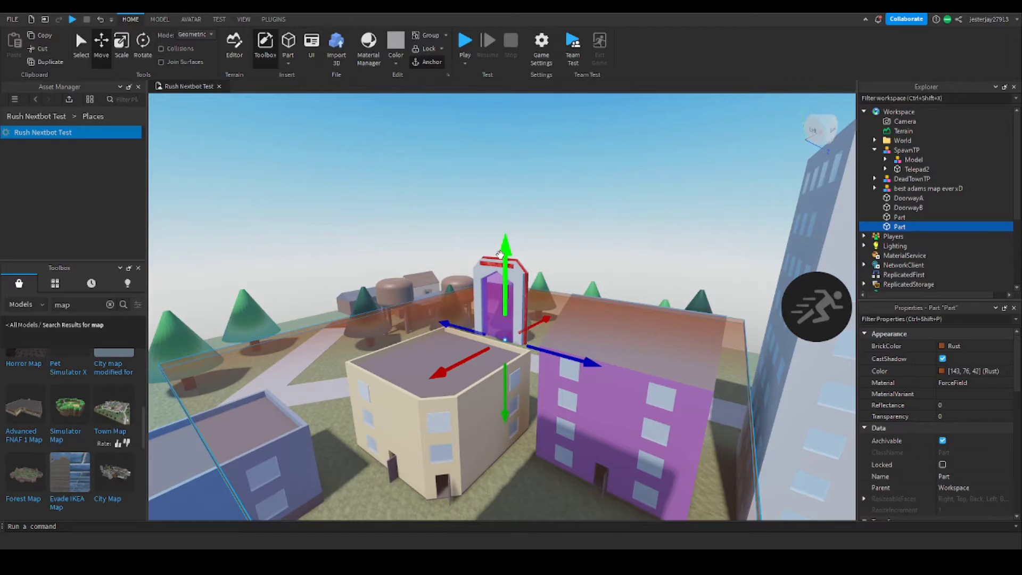
key("s")
left_click_drag(502, 253, 505, 198)
right_click_drag(505, 198, 504, 198)
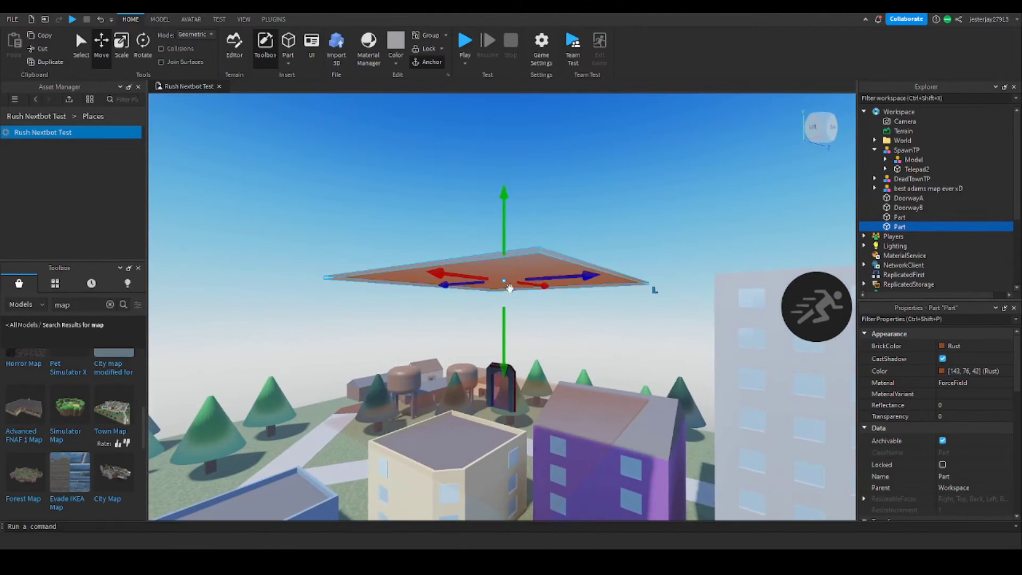
Step: Duplicate the ceiling, narrow the copy to a thin strip along one edge, and stretch it down to the floor as a side wall
key("ctrl+d")
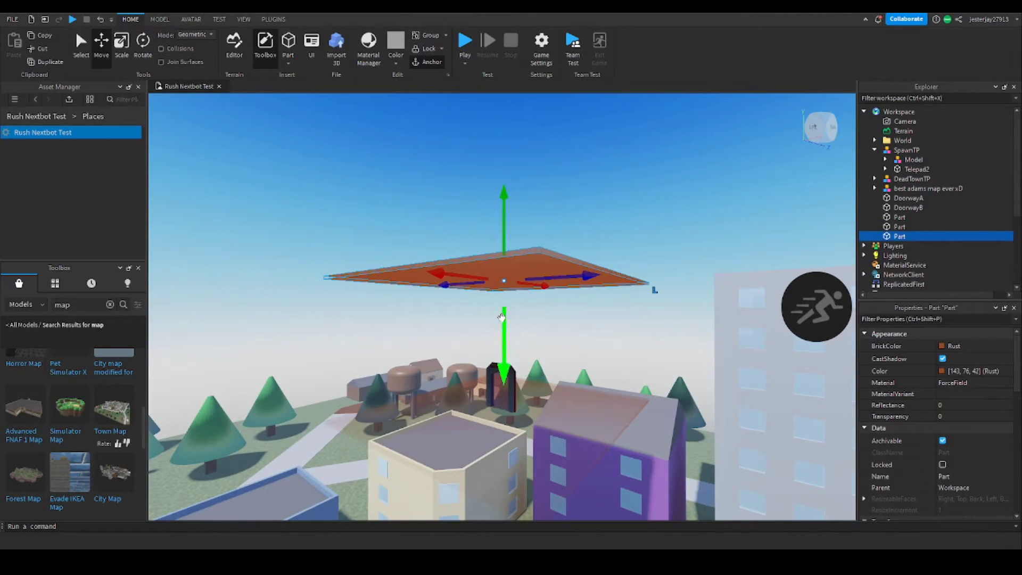
left_click(122, 47)
right_click_drag(552, 233, 553, 234)
left_click_drag(596, 300, 397, 298)
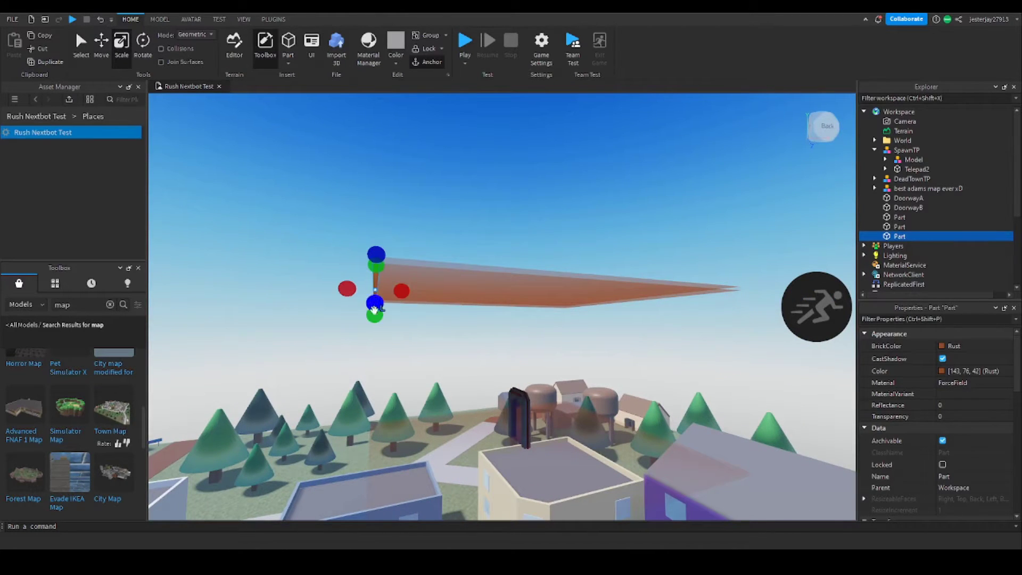
middle_click_drag(375, 316, 557, 321)
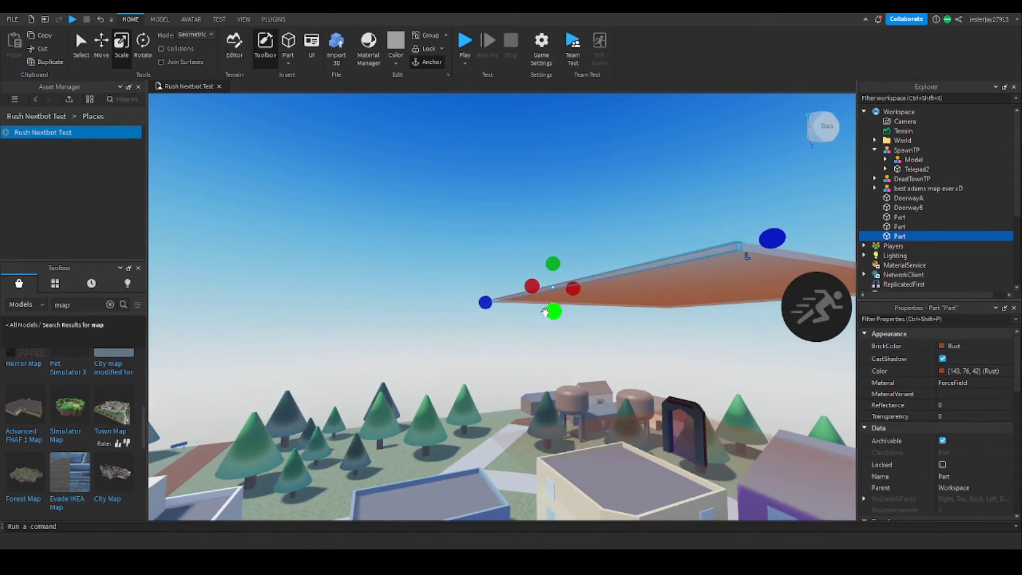
left_click_drag(545, 312, 545, 312)
right_click_drag(545, 312, 545, 312)
left_click_drag(545, 312, 545, 312)
right_click_drag(545, 312, 545, 311)
left_click_drag(545, 312, 545, 312)
right_click_drag(545, 312, 545, 311)
left_click_drag(545, 312, 545, 312)
right_click_drag(545, 312, 545, 313)
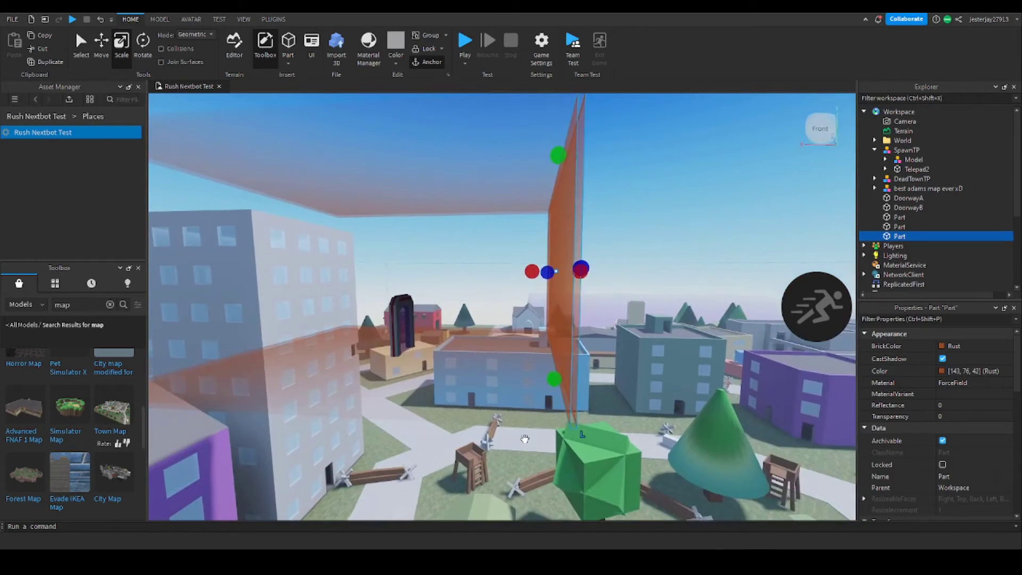
Step: Duplicate the side wall and move the copy to the opposite edge of the platform
key("ctrl+d")
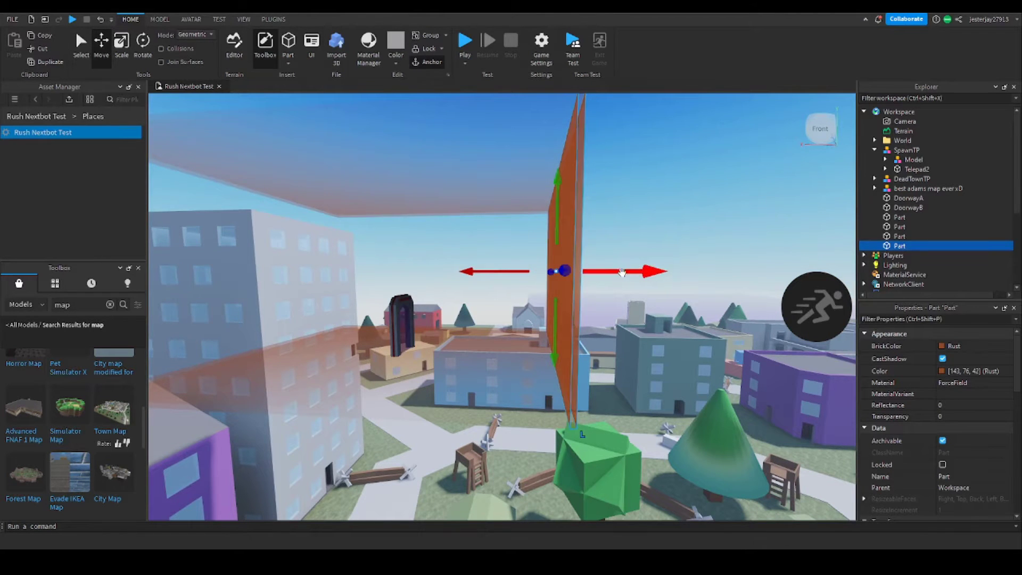
key("a")
left_click_drag(622, 273, 600, 259)
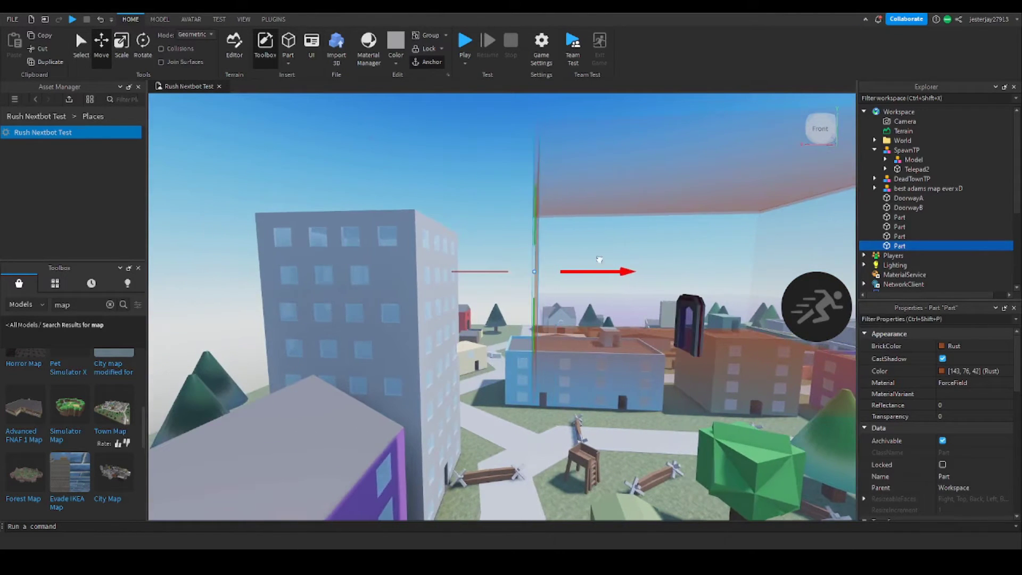
key("w")
right_click_drag(653, 314, 645, 283)
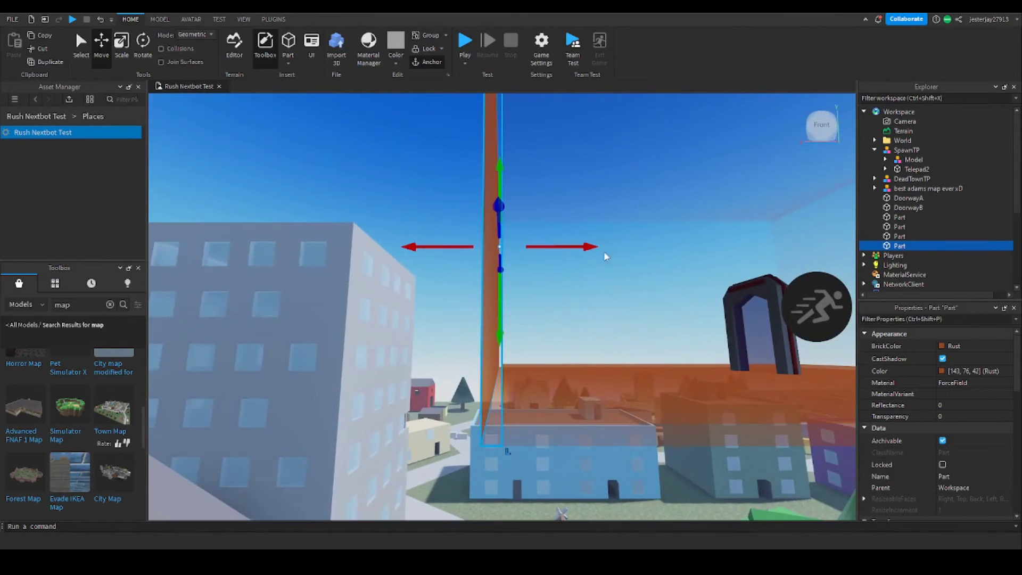
left_click_drag(556, 246, 566, 246)
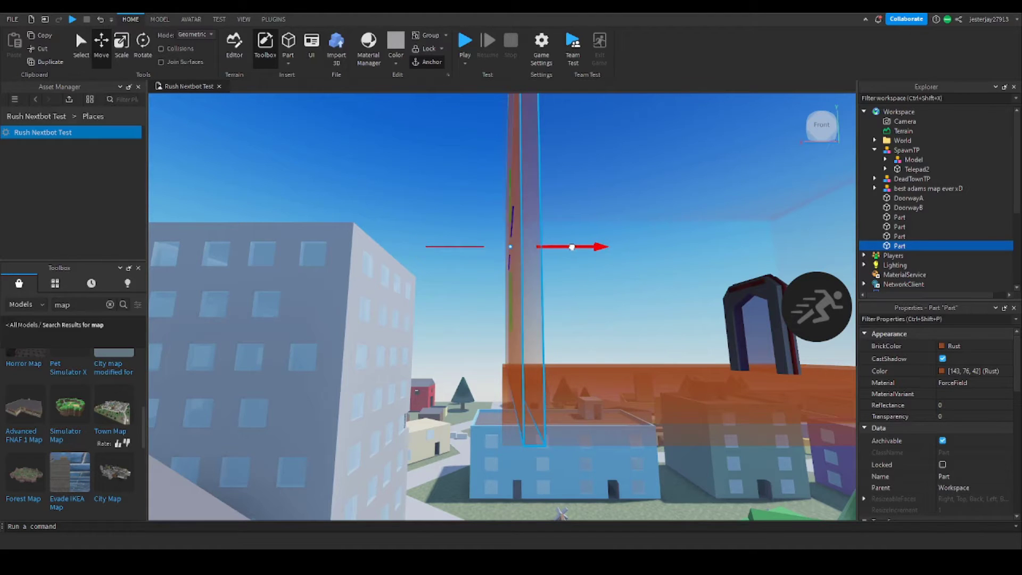
right_click_drag(572, 247, 570, 248)
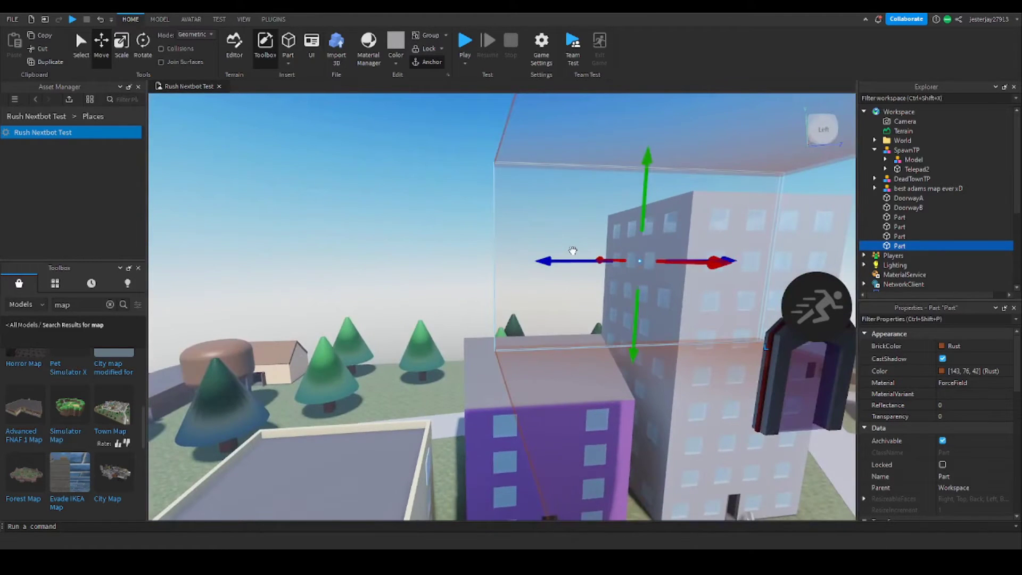
Step: Duplicate the second wall, shrink the copy to a corner post, and stretch it across the open side as a third wall
key("ctrl+d")
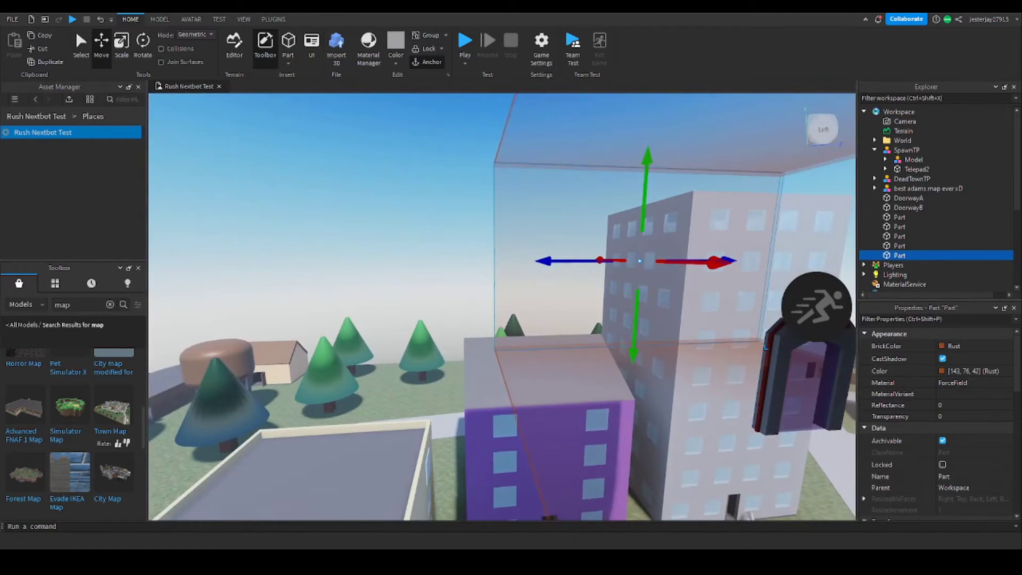
left_click(121, 46)
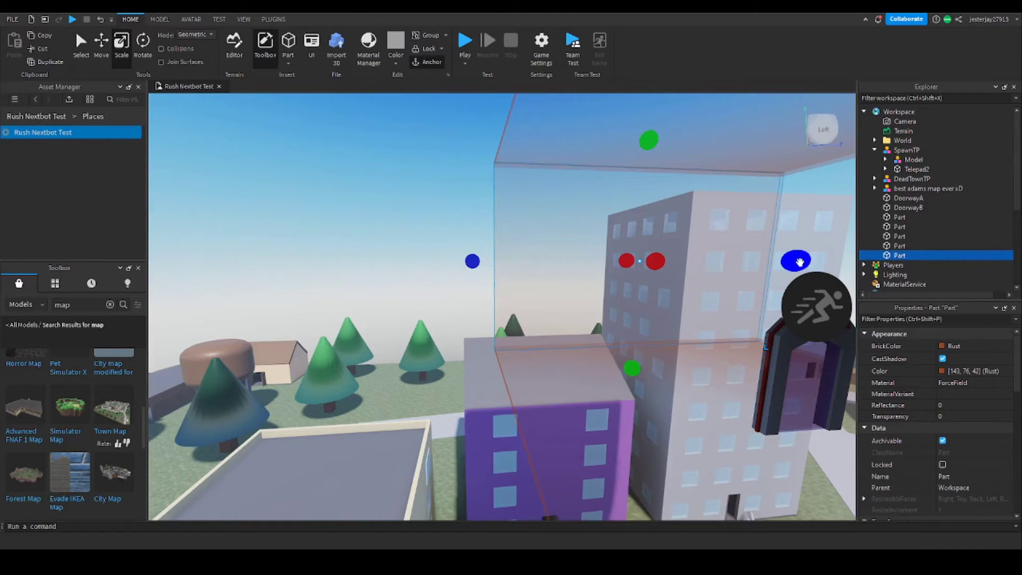
left_click_drag(799, 261, 384, 224)
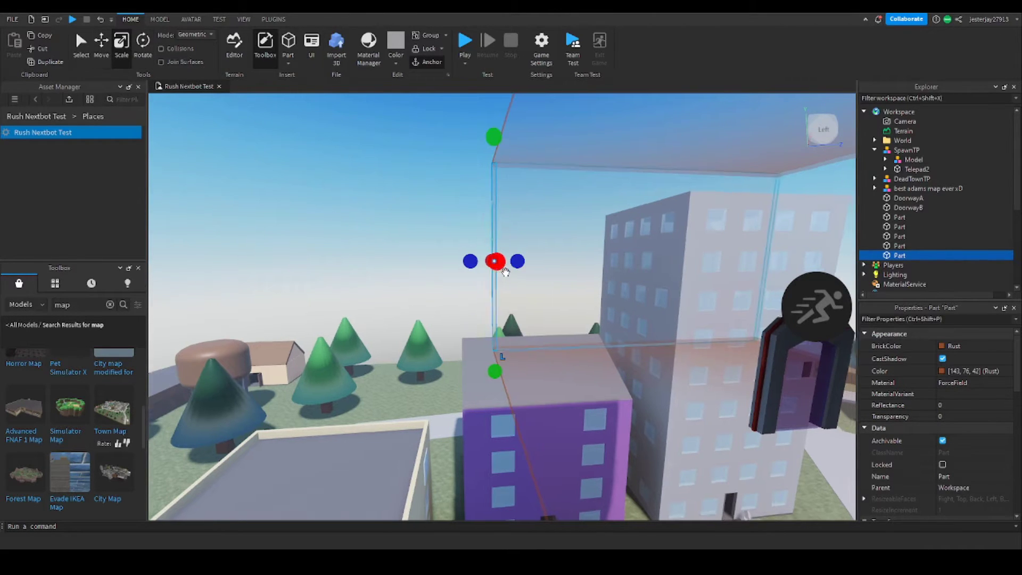
key("a")
right_click_drag(497, 260, 517, 275)
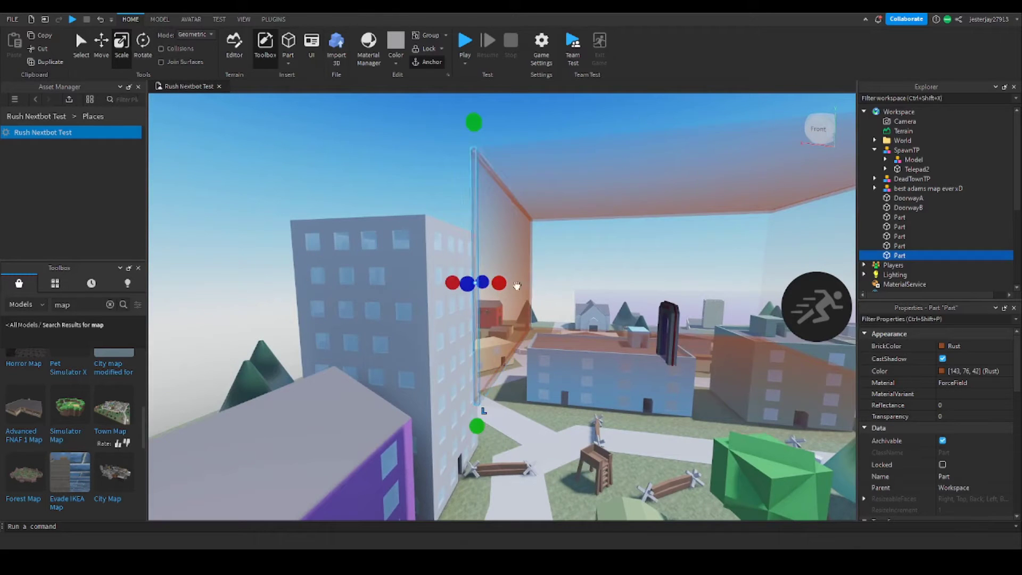
key("d")
left_click_drag(499, 278, 541, 289)
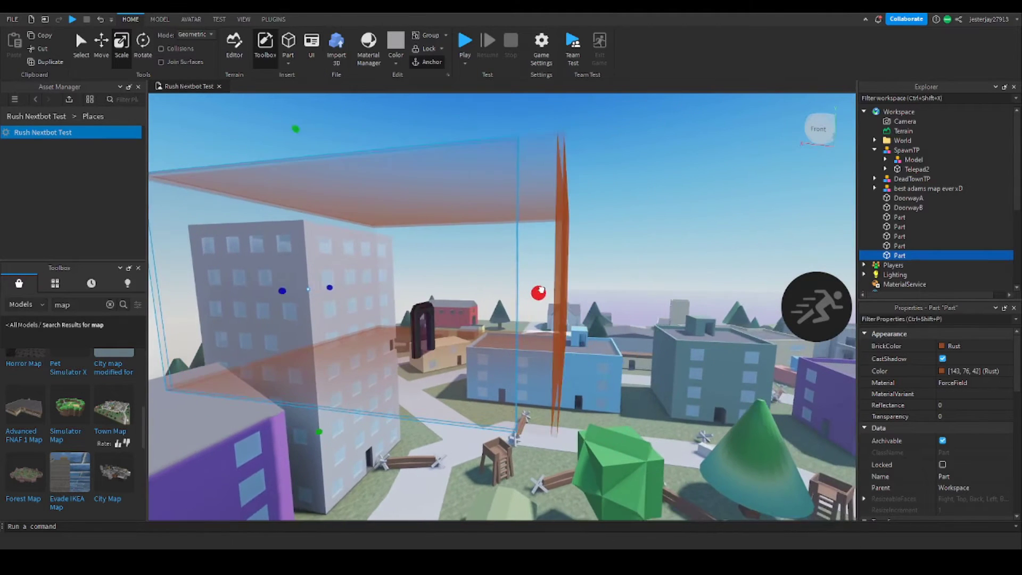
key("s")
right_click_drag(585, 287, 585, 286)
Step: Duplicate the third wall and move the copy across to close the remaining side of the enclosure
key("a")
key("ctrl+d")
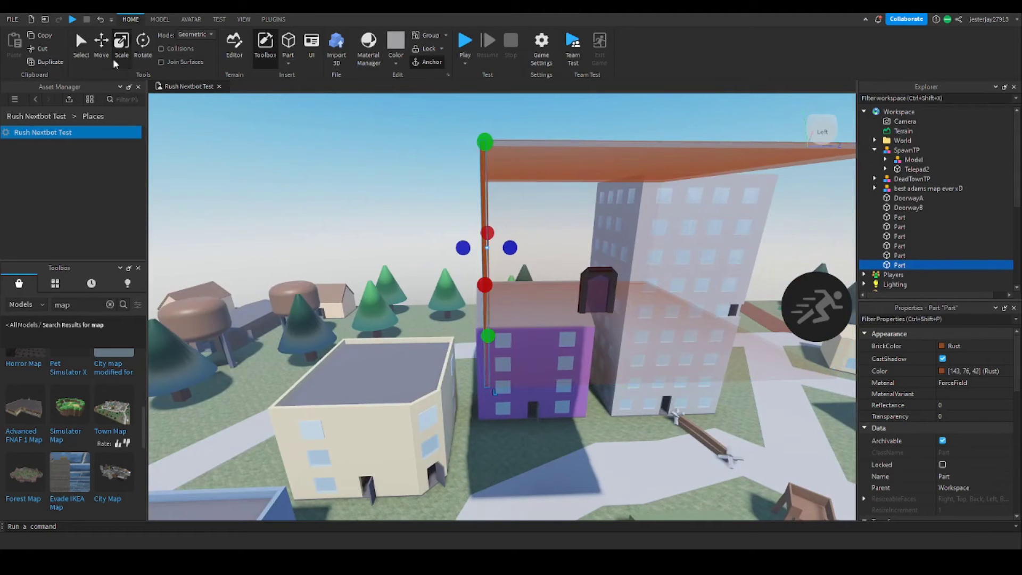
mouse_move(534, 245)
left_mouse_down()
mouse_move(566, 252)
mouse_move(501, 247)
mouse_move(515, 249)
left_mouse_up()
key("d")
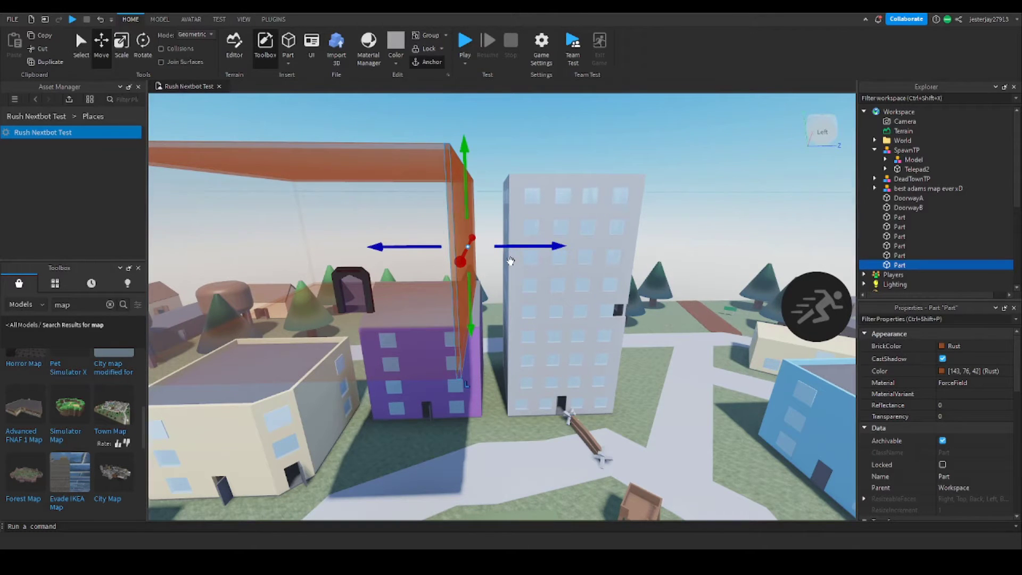
right_click_drag(510, 261, 510, 262)
key("w")
key("s")
Step: Shift the SpawnTP door sideways inside the enclosure to X position 517.457
left_click(531, 292)
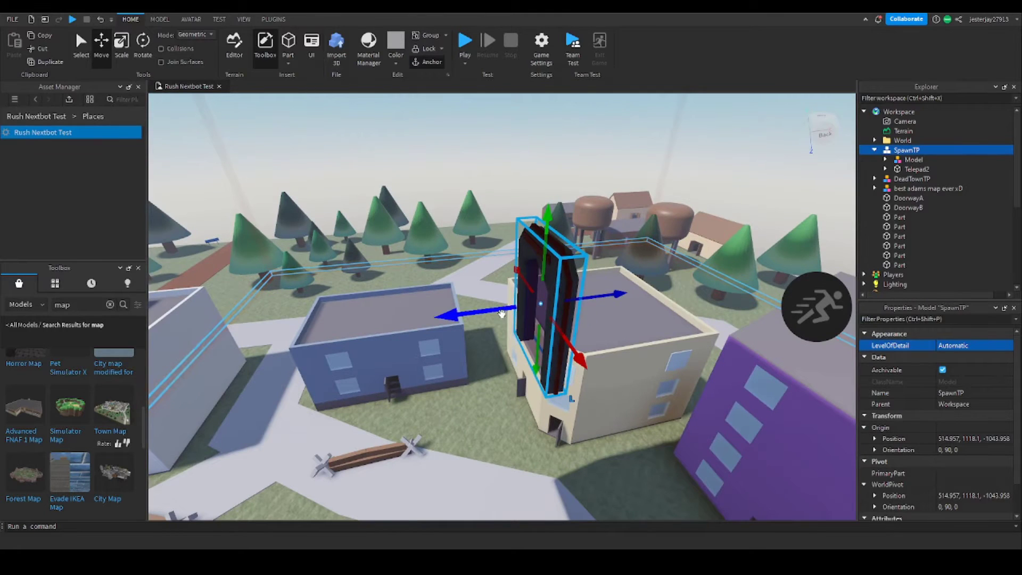
key("a")
left_click_drag(502, 314, 511, 313)
key("d")
right_click_drag(511, 313, 511, 311)
key("s")
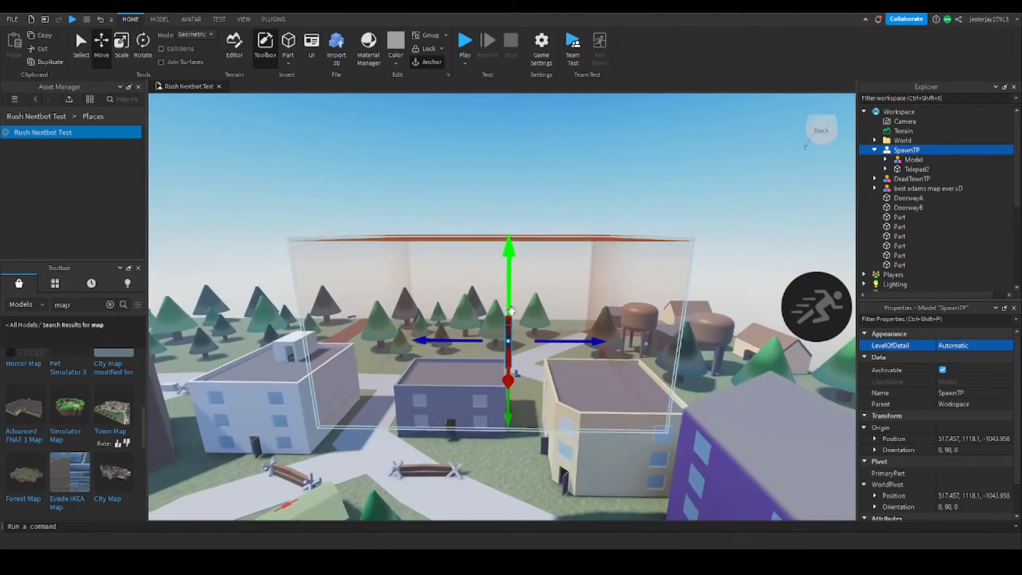
Step: Playtest the teleporter from the spawn into the town enclosure, look around inside it, and end the test
left_click(462, 45)
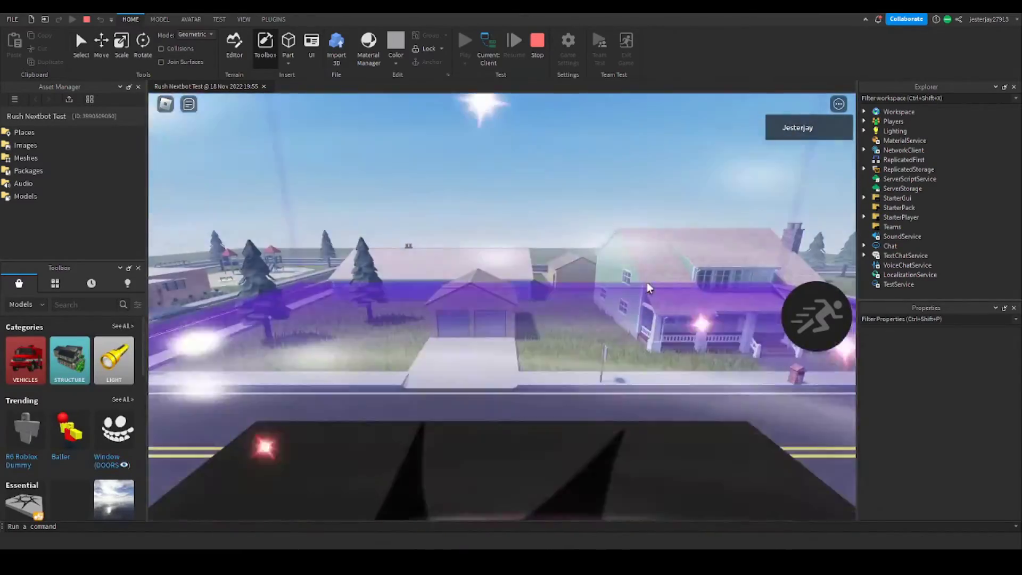
key("shift")
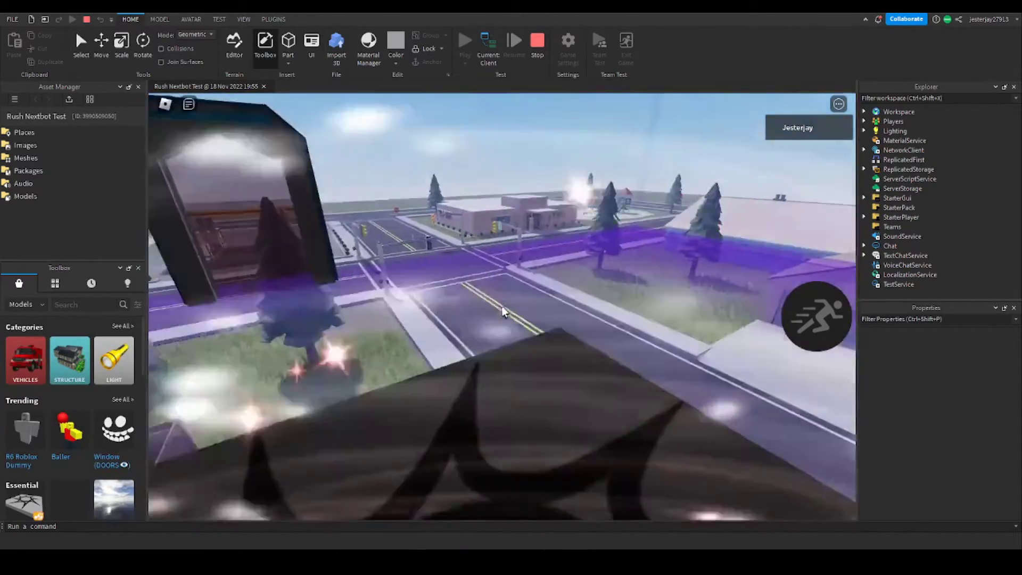
key("w")
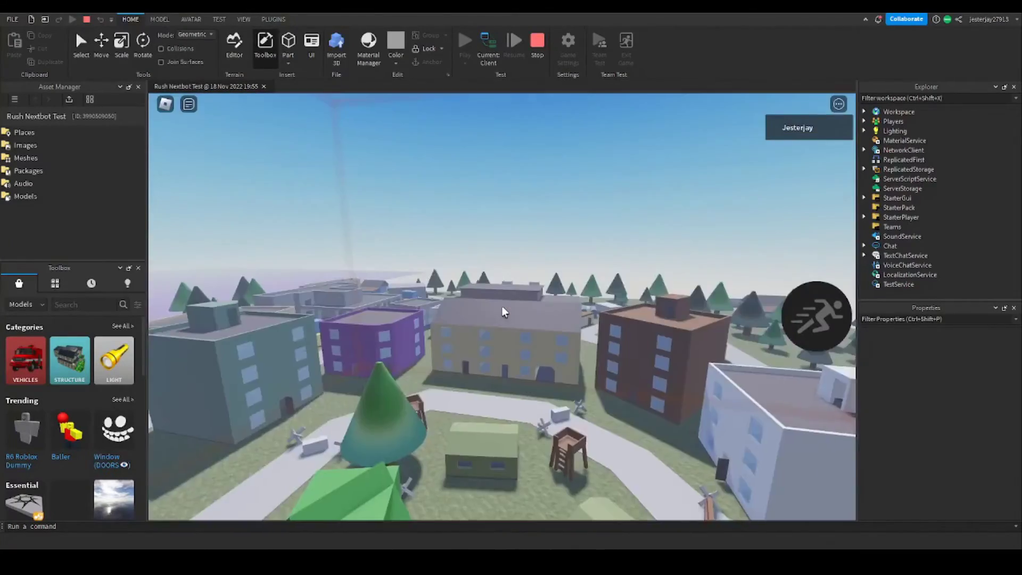
key("w")
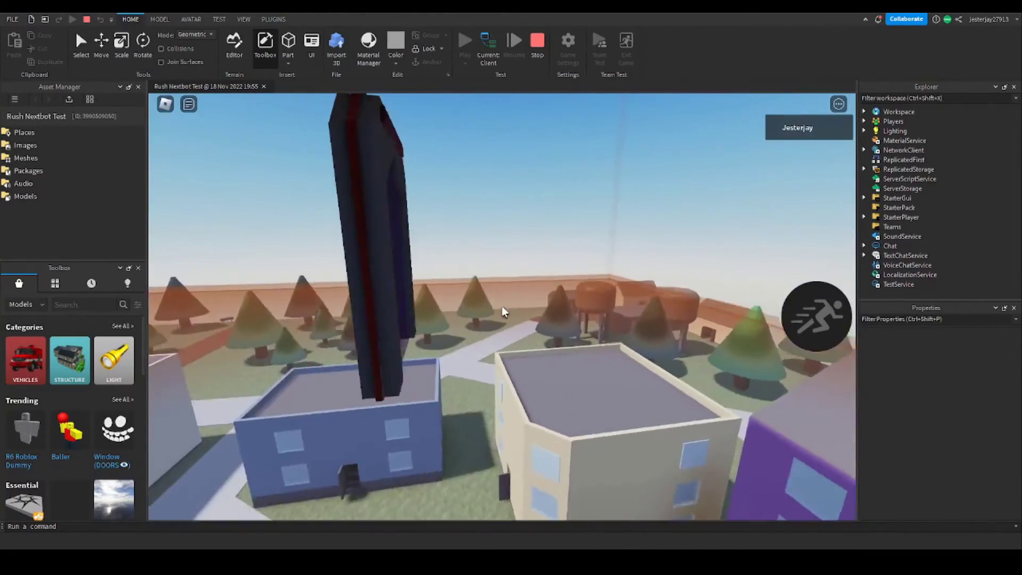
key("w")
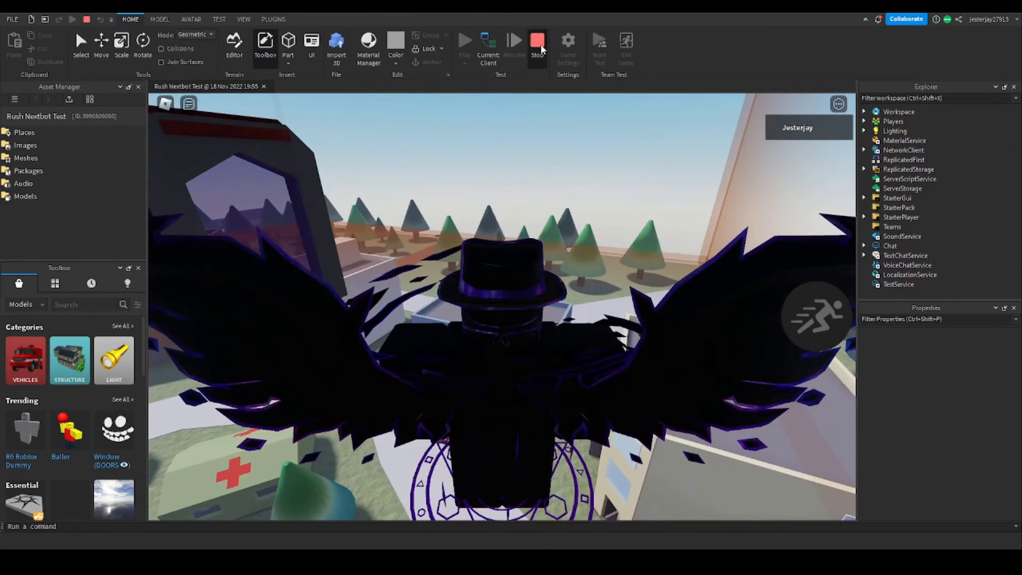
left_click(538, 42)
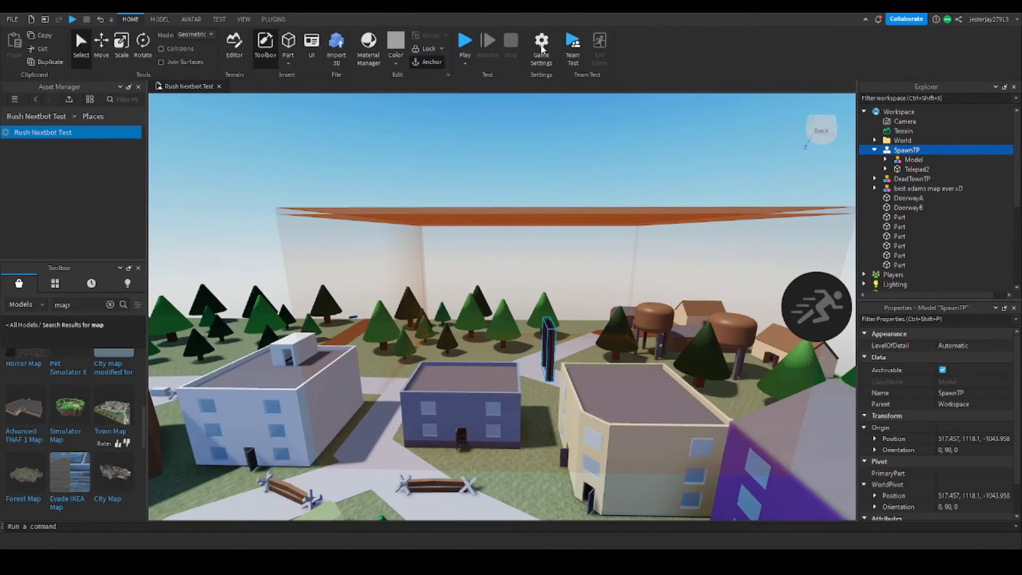
Step: Shorten one end of a ForceField side wall to leave a gap at the enclosure's corner
key("a")
right_click_drag(477, 214, 477, 214)
key("w")
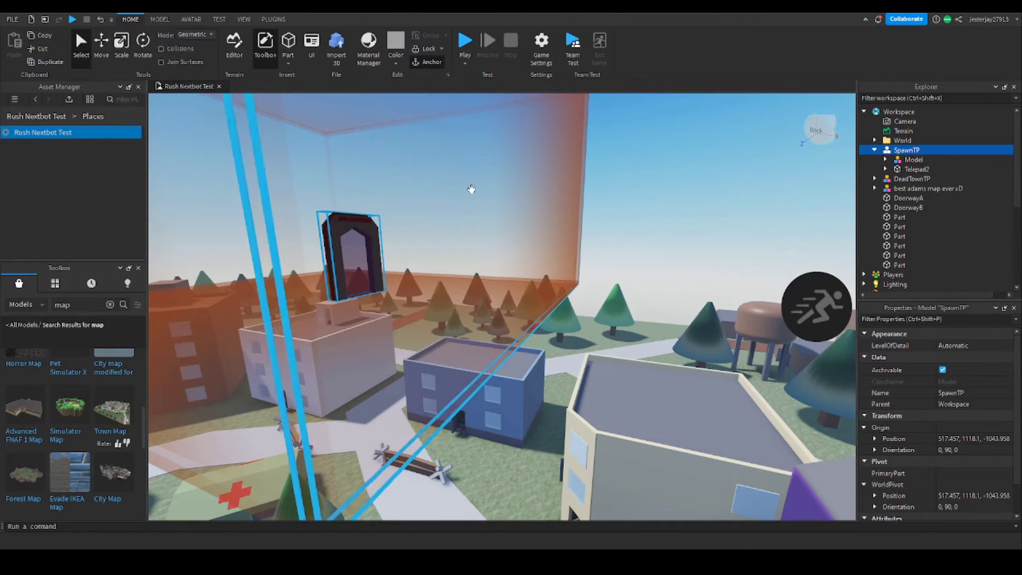
left_click(478, 200)
key("f")
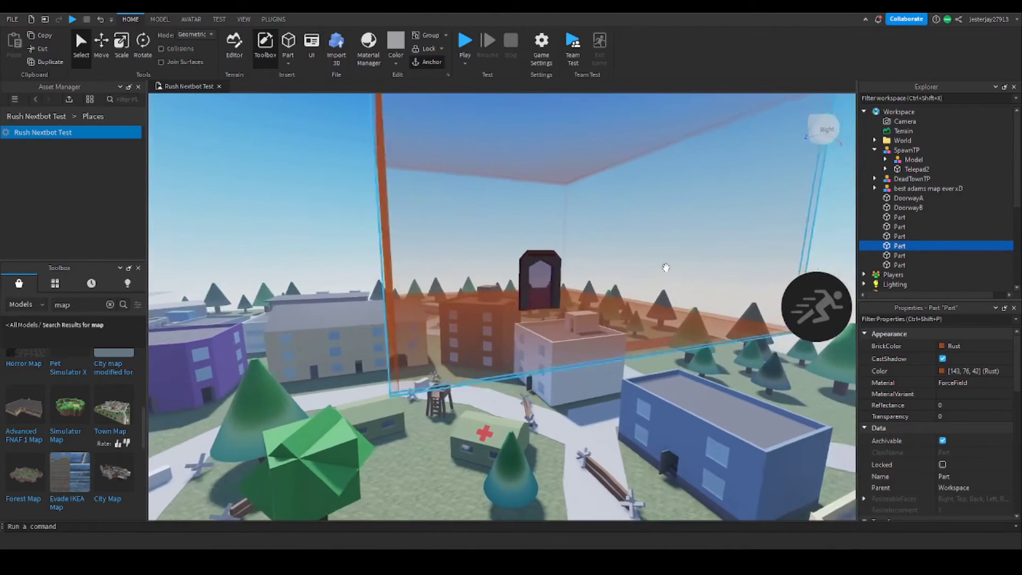
left_click(115, 47)
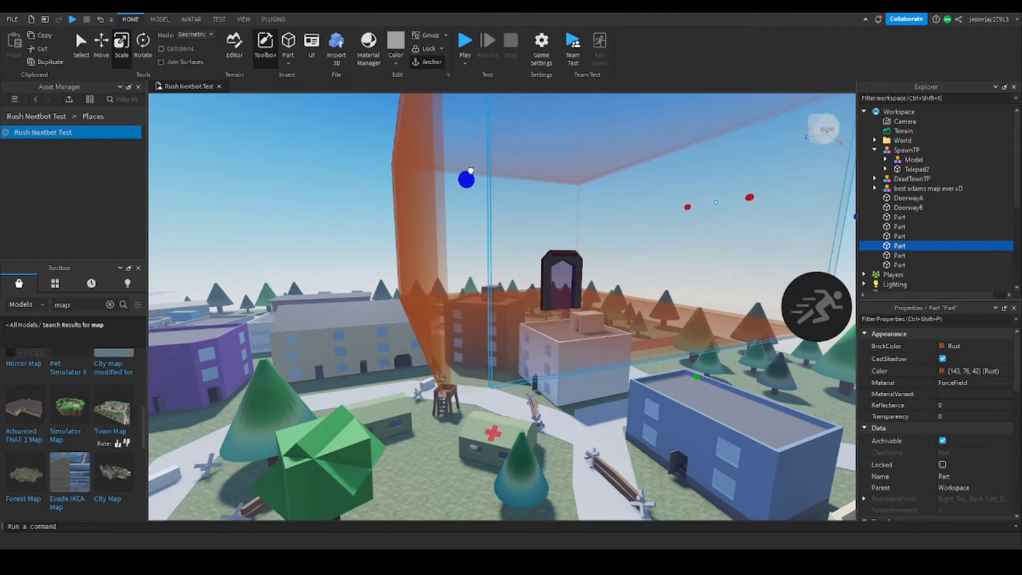
key("w")
right_click_drag(518, 177, 518, 176)
Step: Playtest the town from the current camera location with Play Here and end the test
left_click(465, 62)
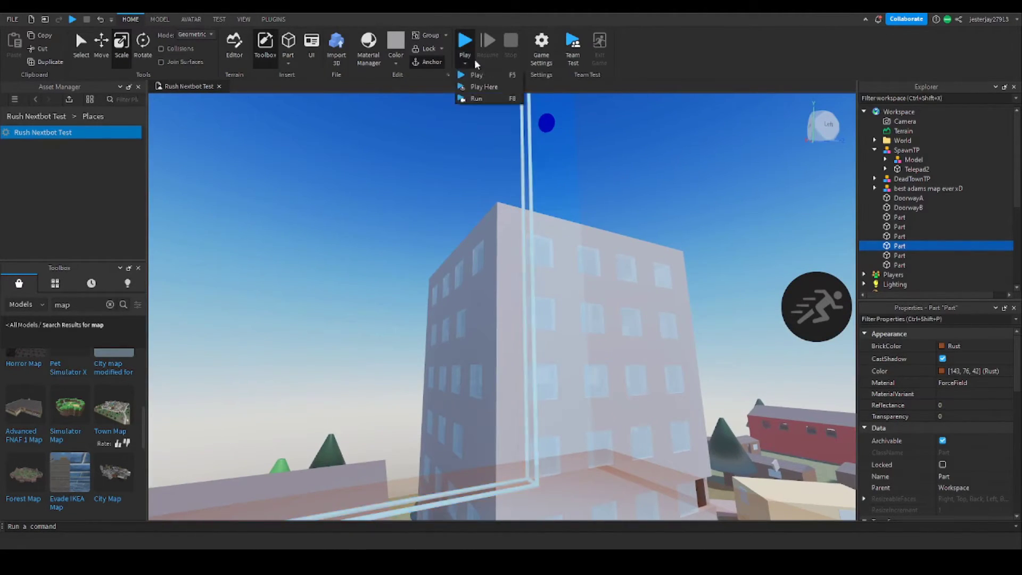
left_click(492, 89)
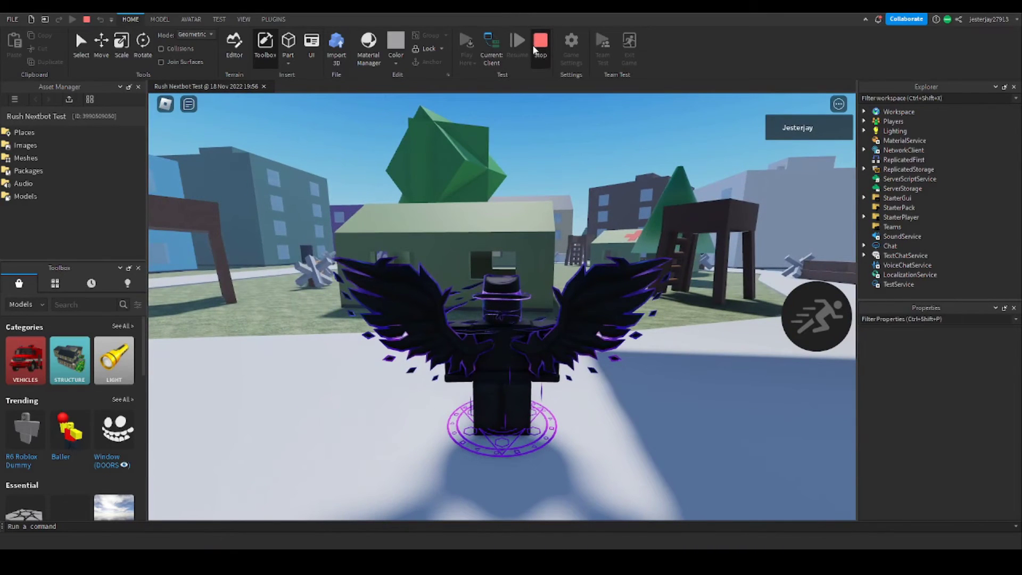
left_click(536, 45)
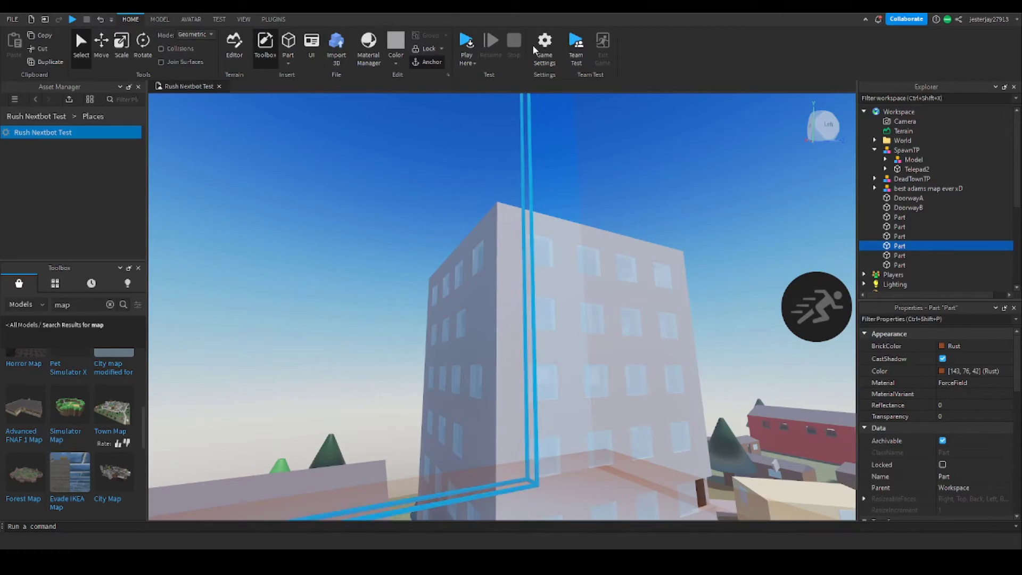
Step: Insert the Custom Nextbot model from the saved models onto the grass beside the brown building in the town
key("w")
right_click_drag(519, 221, 571, 241)
key("s")
key("w")
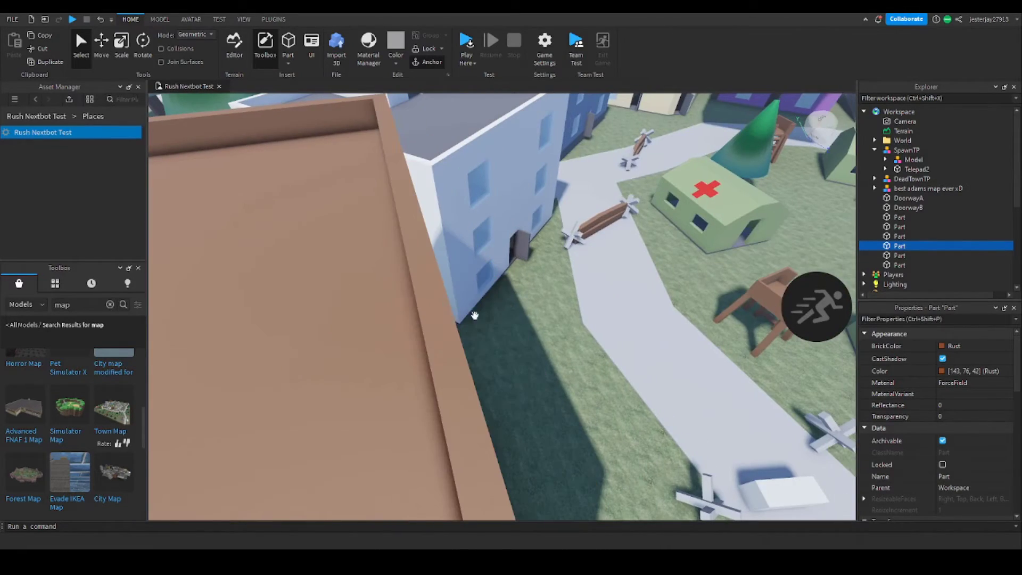
key("w")
right_click_drag(518, 318, 516, 320)
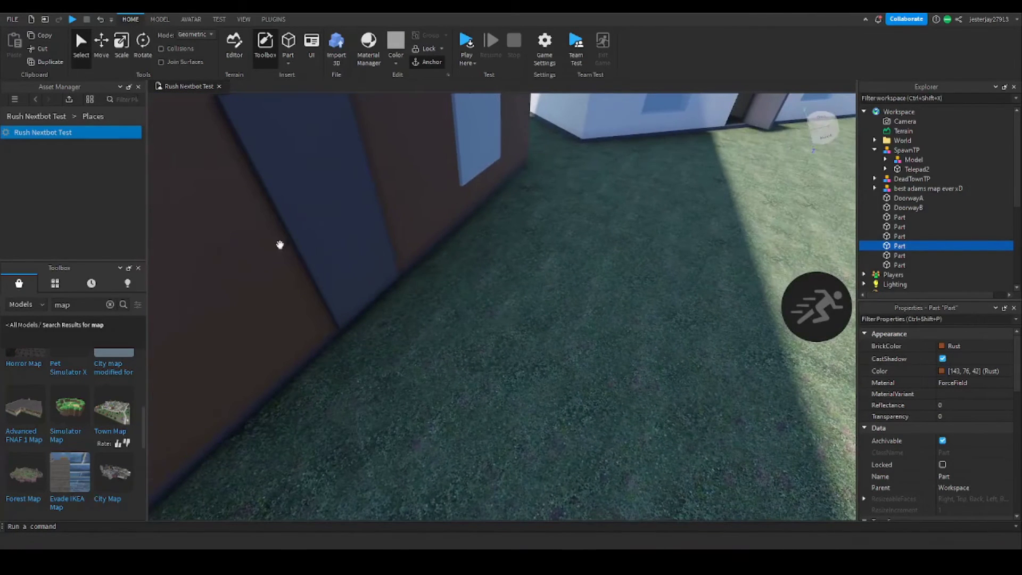
scroll(101, 392, "up", 5)
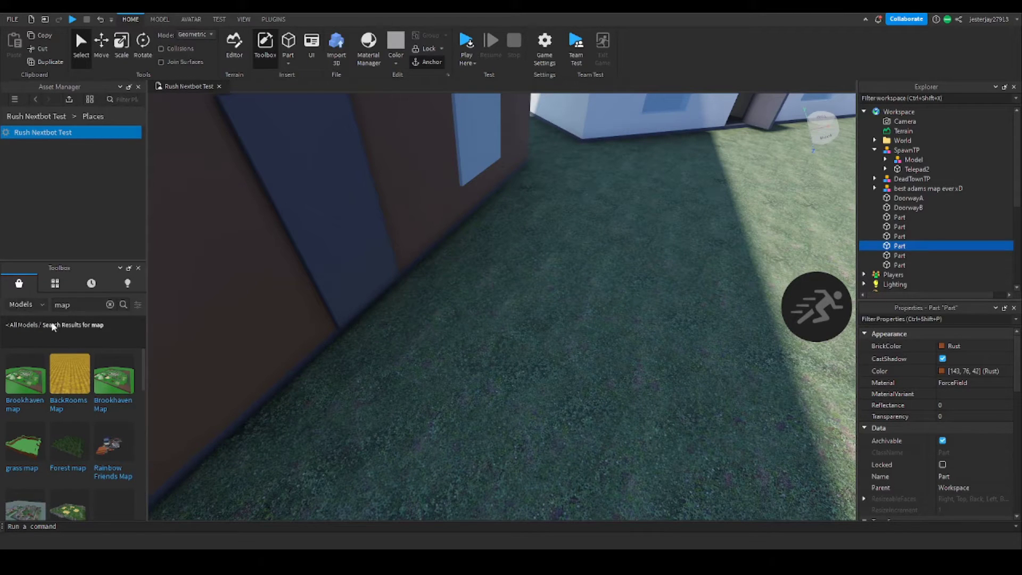
left_click(111, 304)
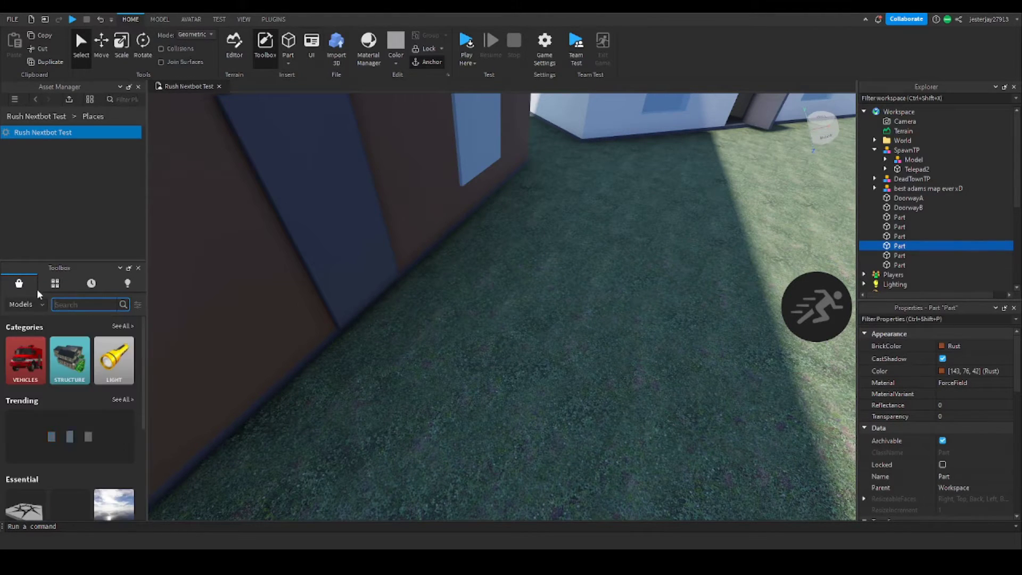
left_click(55, 283)
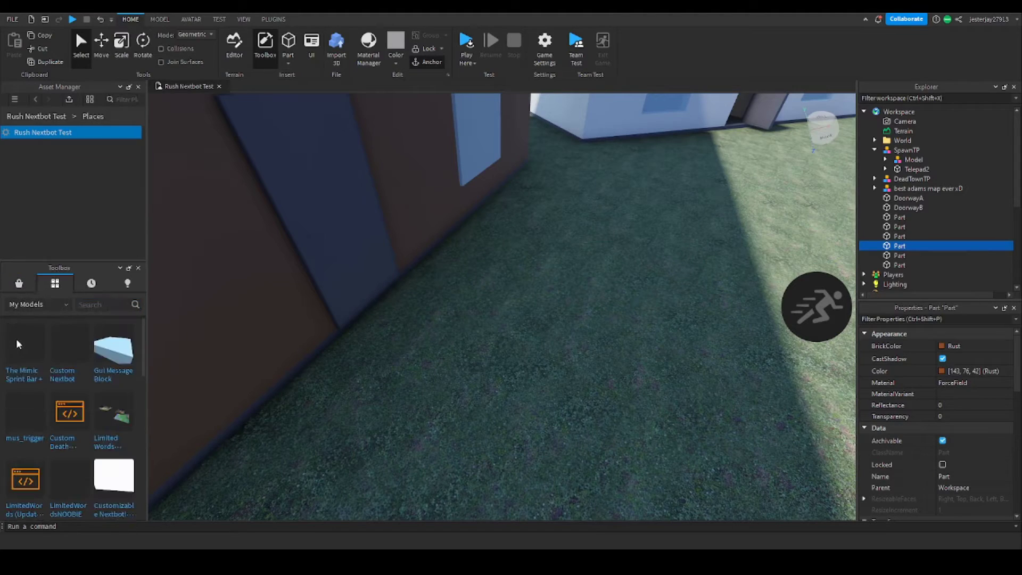
left_click(83, 350)
left_click(621, 304)
right_click_drag(620, 304, 621, 303)
key("s")
key("w")
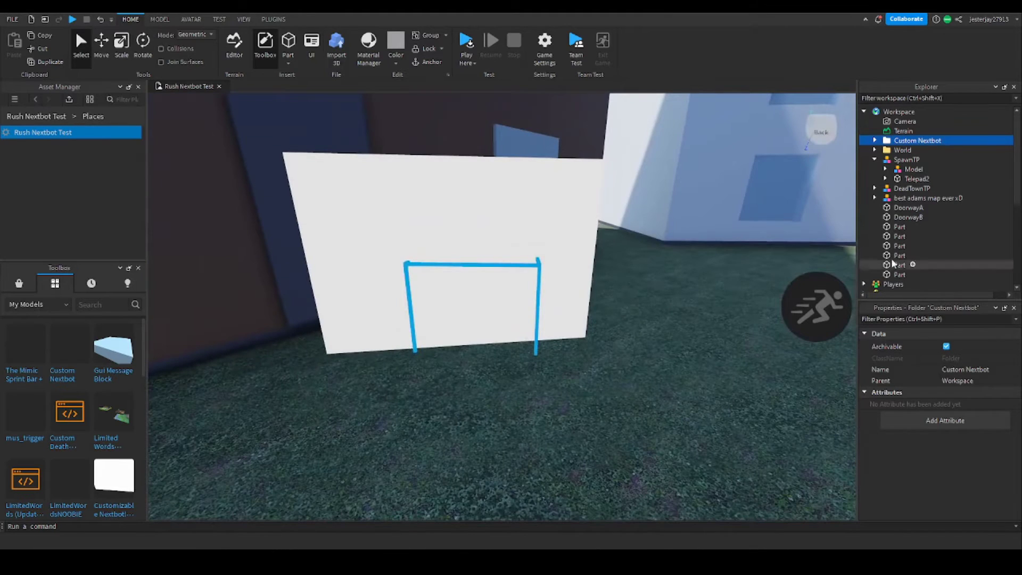
Step: Rename the "Insert Name Here" model inside the Custom Nextbot folder as MrBear
left_click(875, 141)
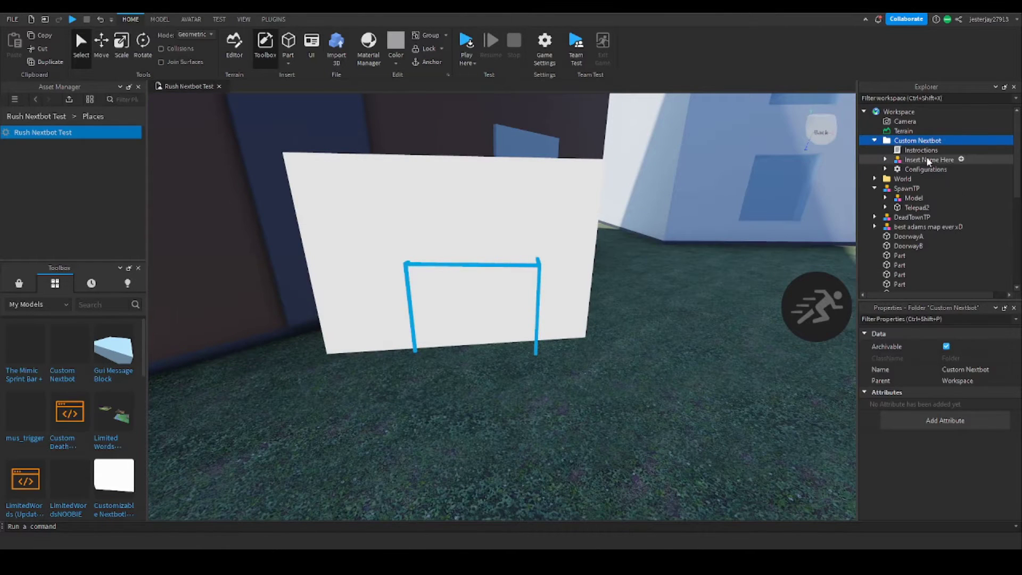
left_click(885, 160)
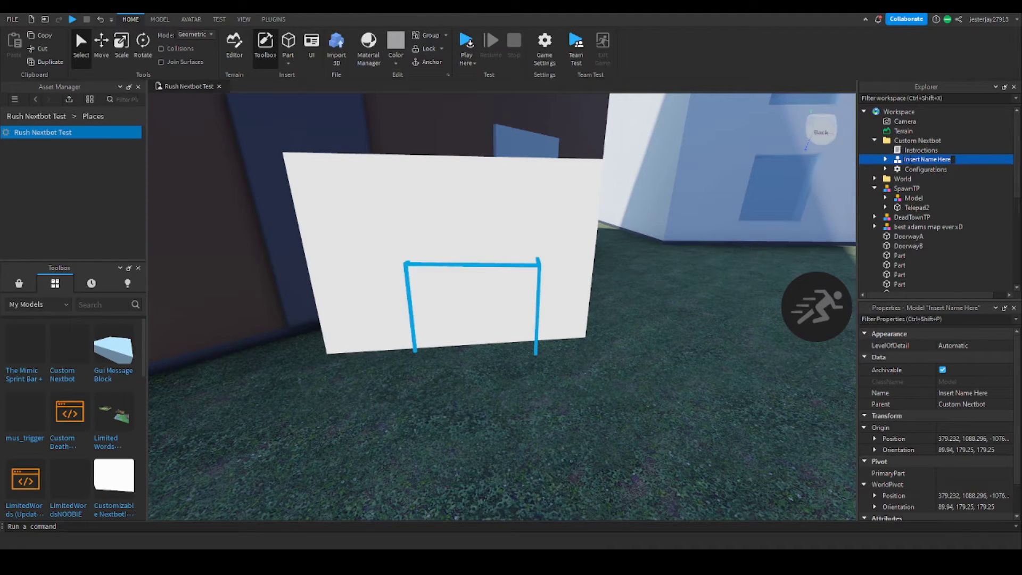
type("Mr.Bear")
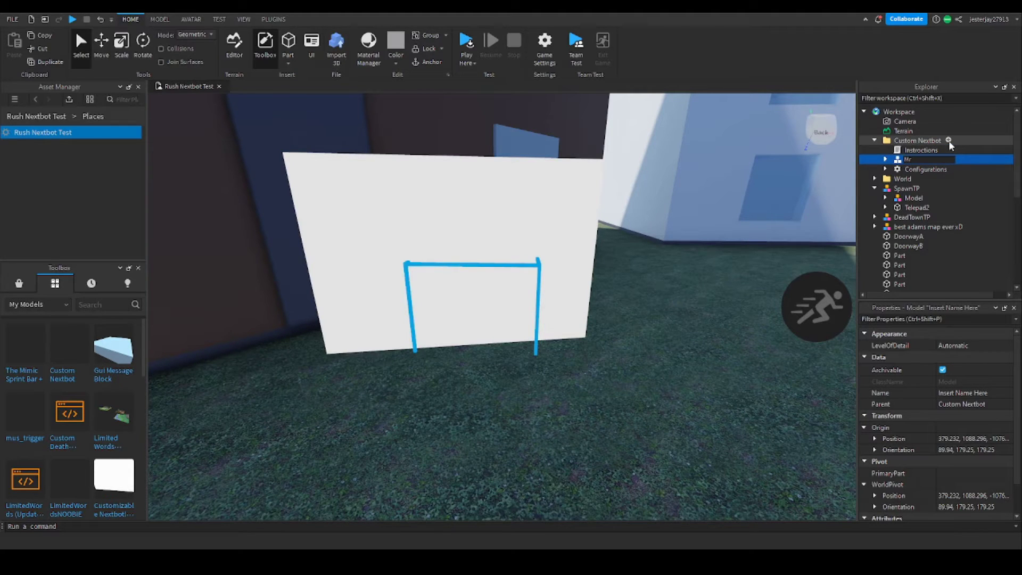
key("Return")
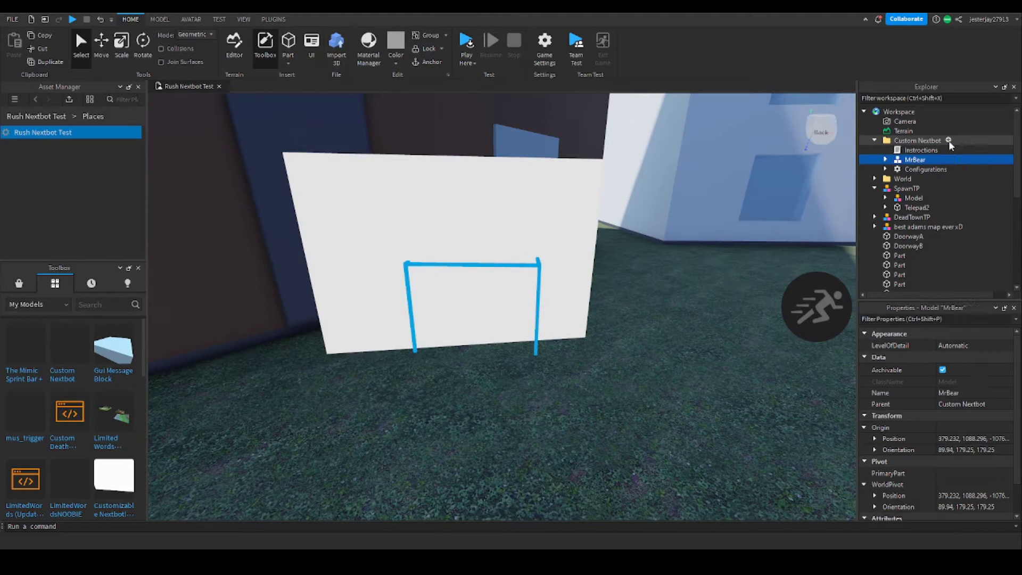
Step: Rename the Custom Nextbot folder as "Mr. Bear"
left_click(913, 142)
left_click(913, 142)
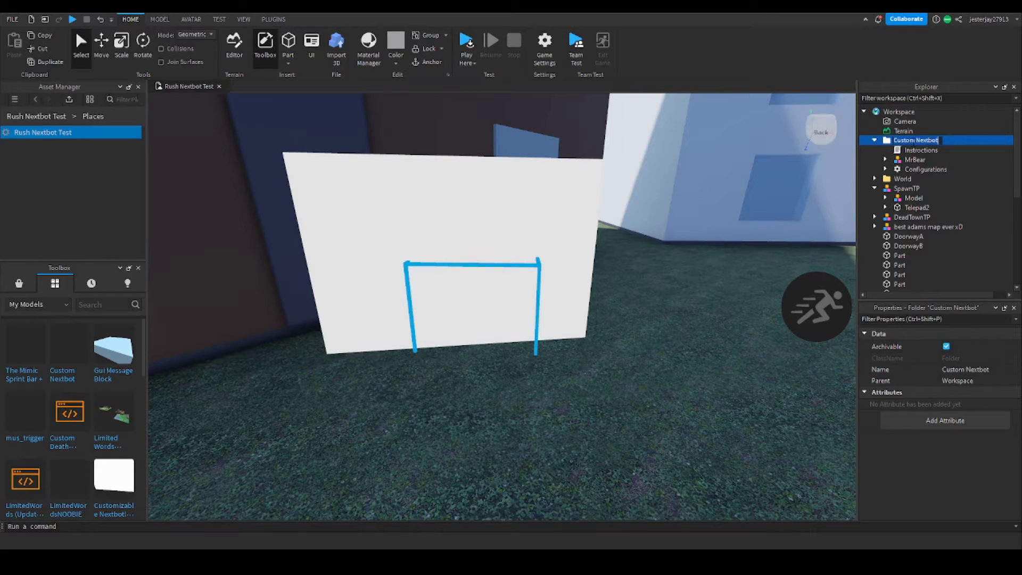
type("Mer")
key("BackSpace")
key("BackSpace")
type("r.Bea")
key("Return")
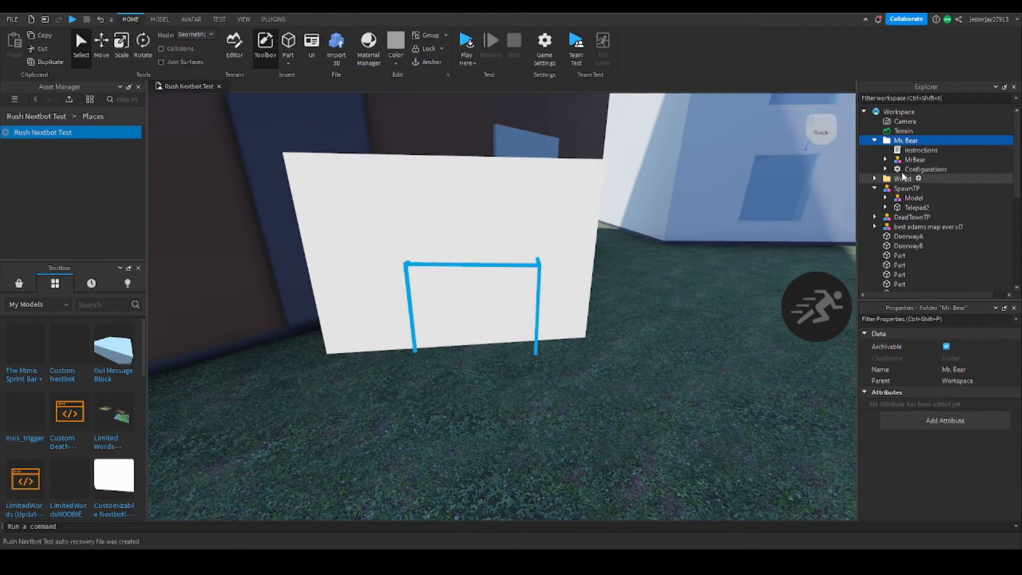
Step: Examine the nextbot's configuration entries, including the AutoDetectSpawnPoint and CanRespawn settings
left_click(886, 169)
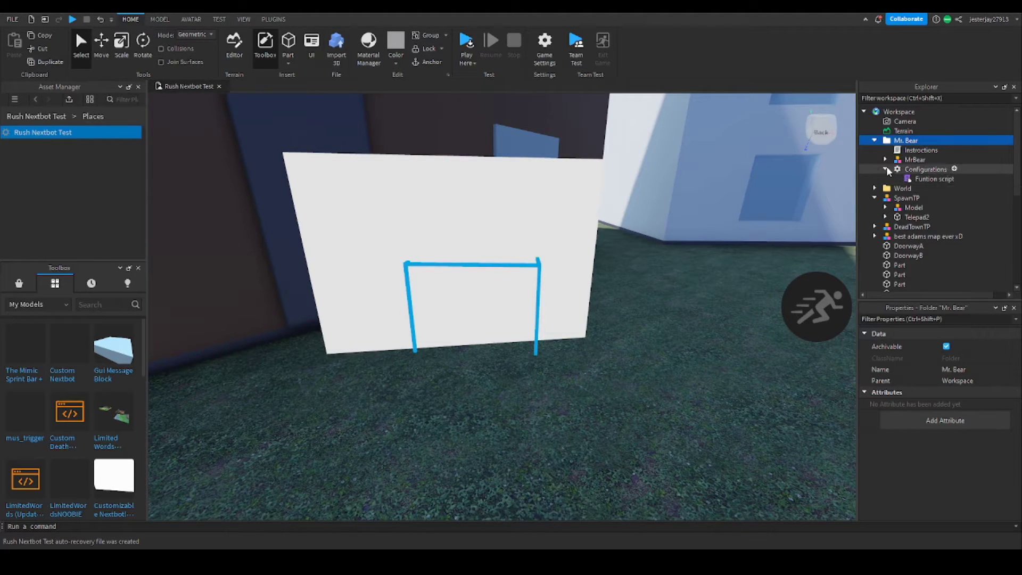
double_click(928, 178)
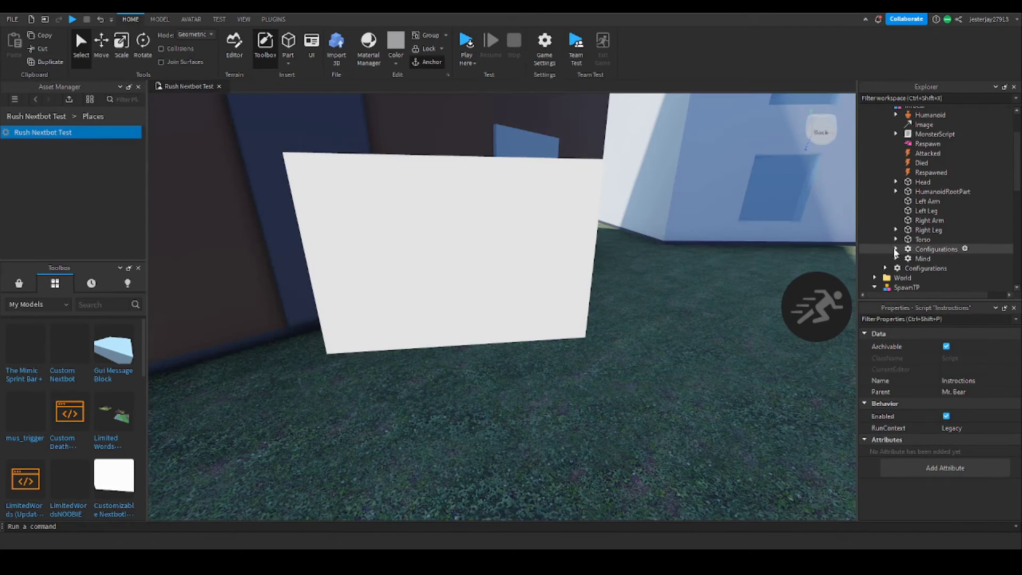
left_click(896, 248)
scroll(897, 242, "down", 1)
scroll(897, 242, "down", 2)
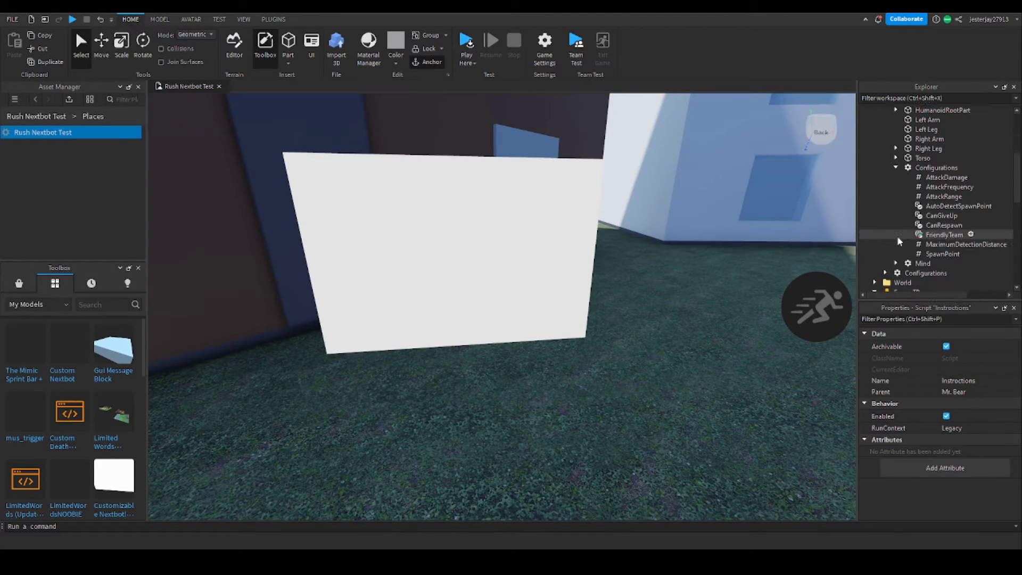
left_click(925, 207)
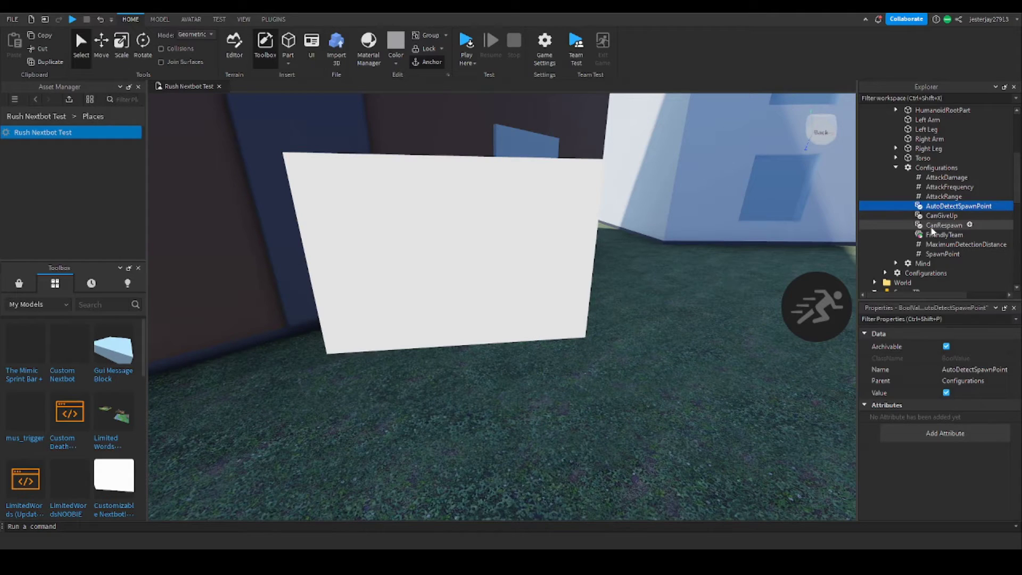
left_click(932, 226)
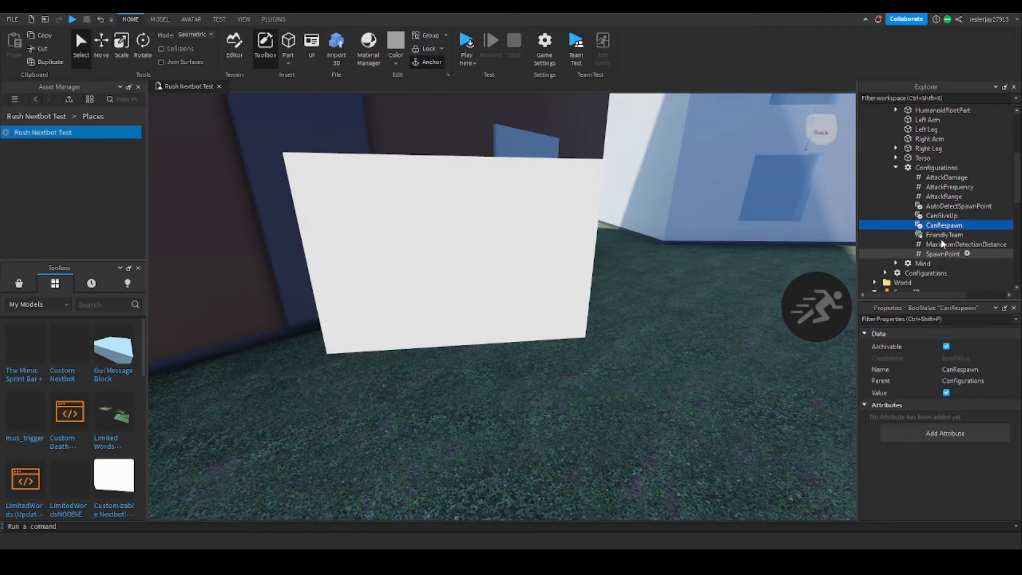
Step: Set the AttackDamage value in MrBear's Configurations to 48
left_click(949, 176)
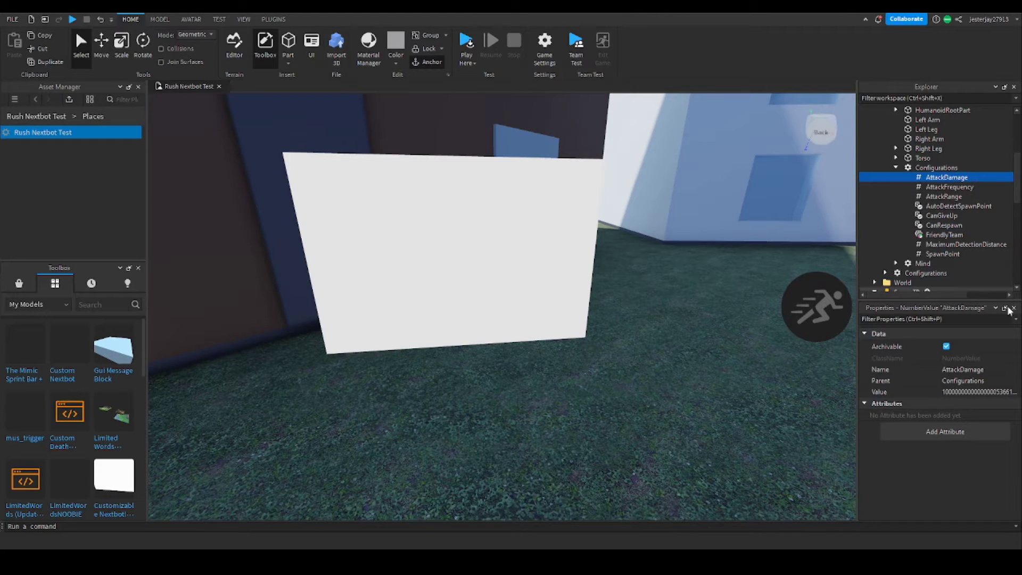
left_click(972, 392)
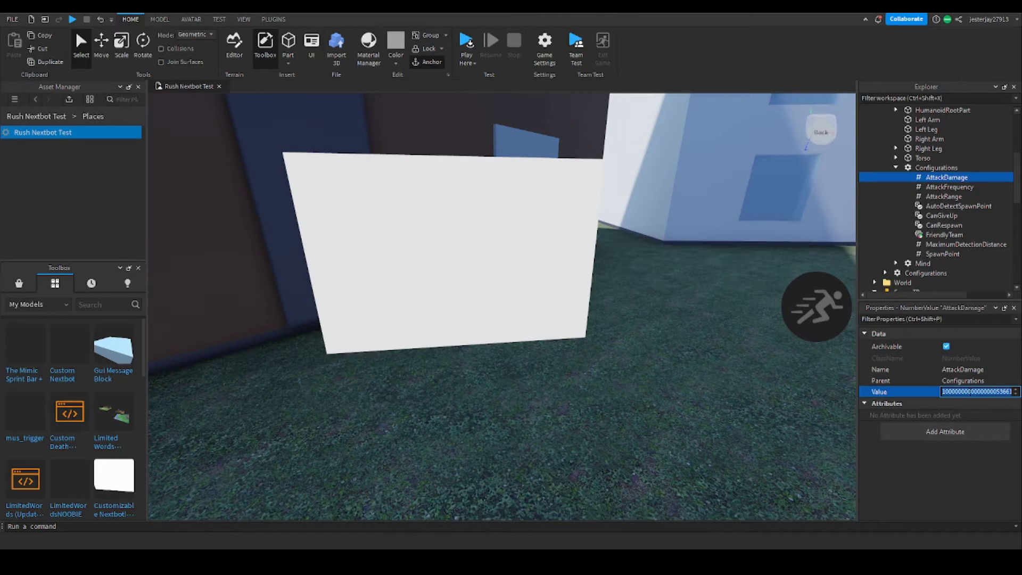
type("50")
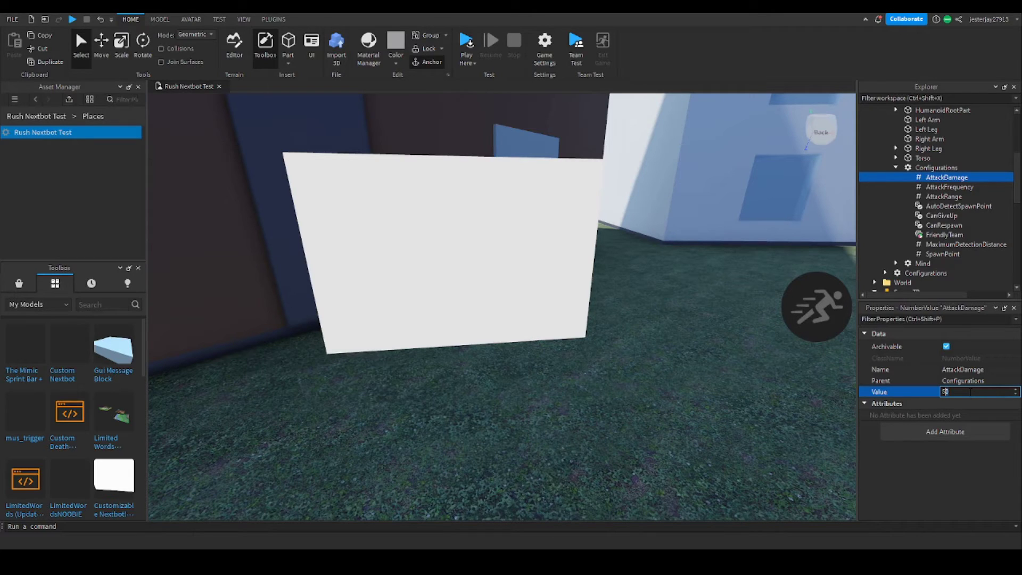
key("shift+Left")
type("48")
key("Return")
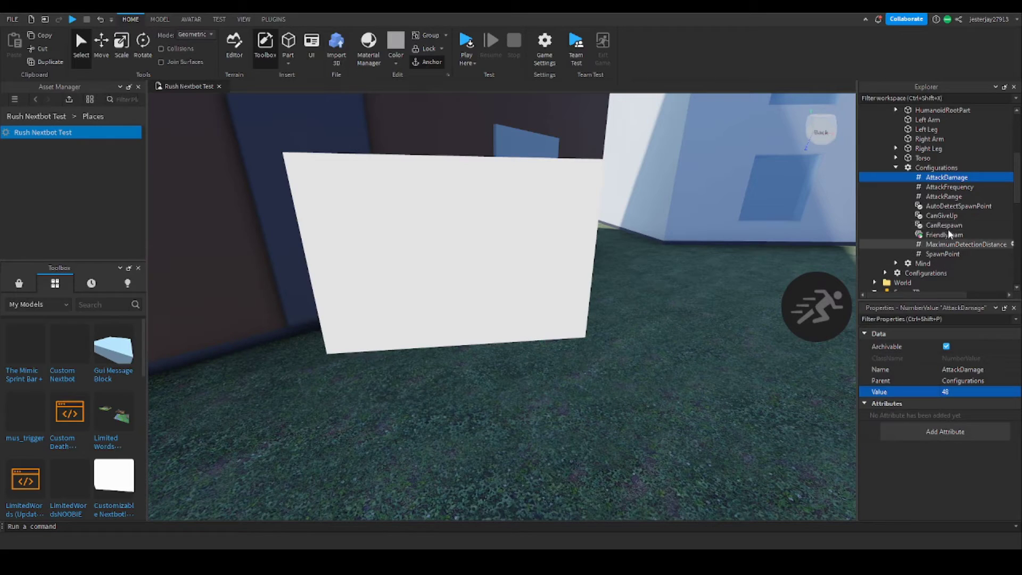
Step: Set the AttackFrequency value in MrBear's Configurations to 1
left_click(941, 187)
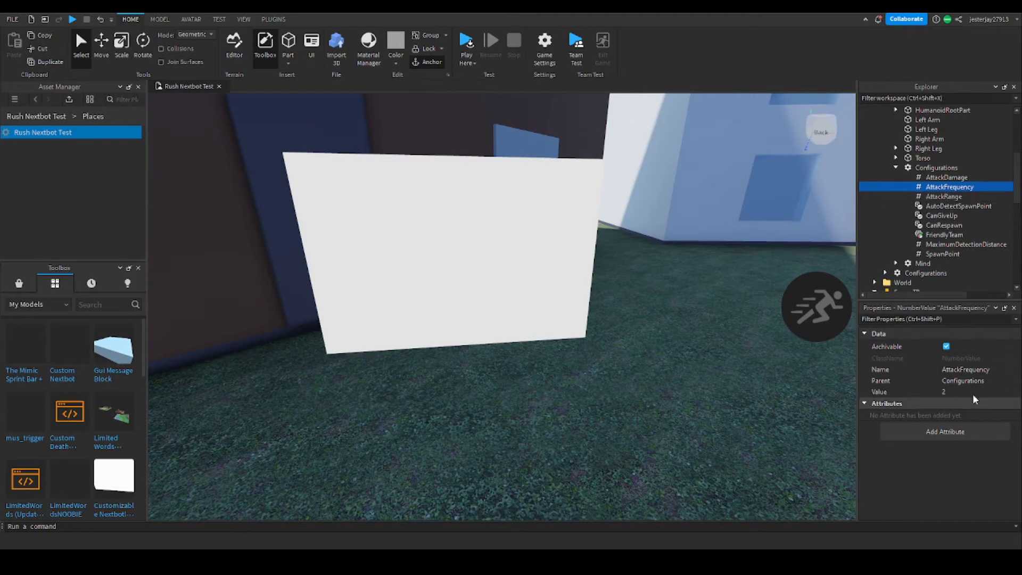
left_click(956, 391)
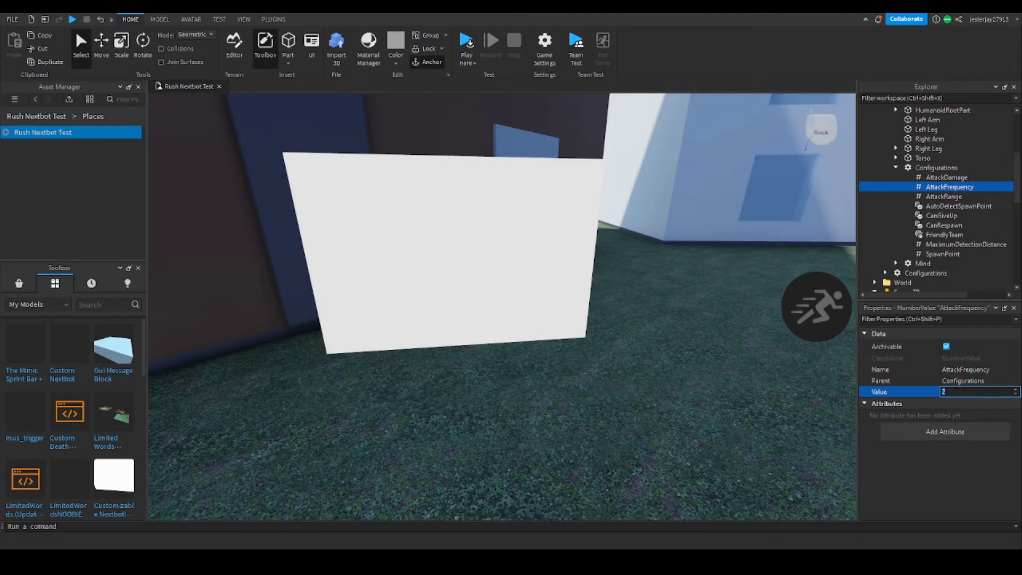
type("1")
key("Return")
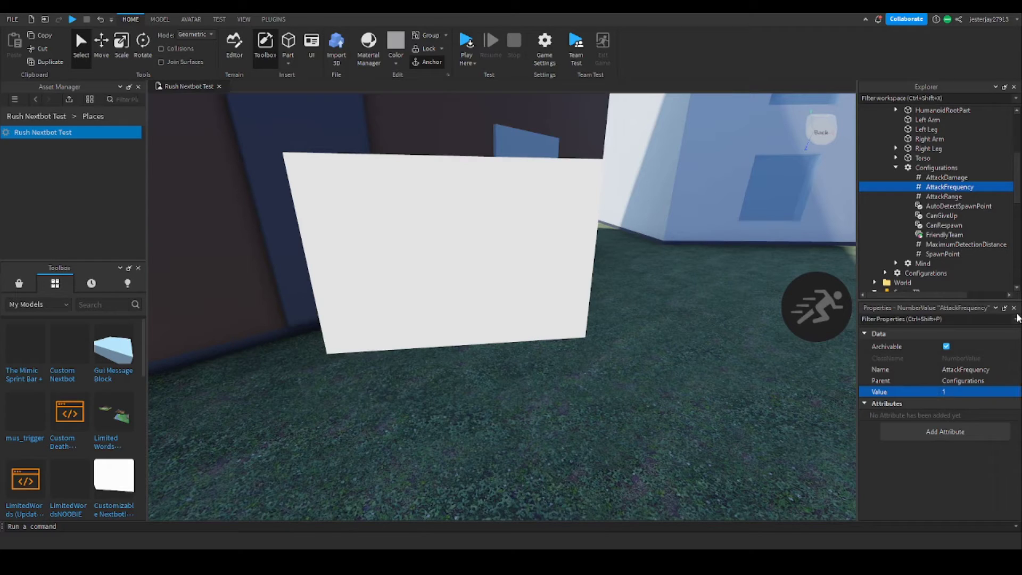
Step: Set the AttackRange value in MrBear's Configurations to 25
left_click(943, 196)
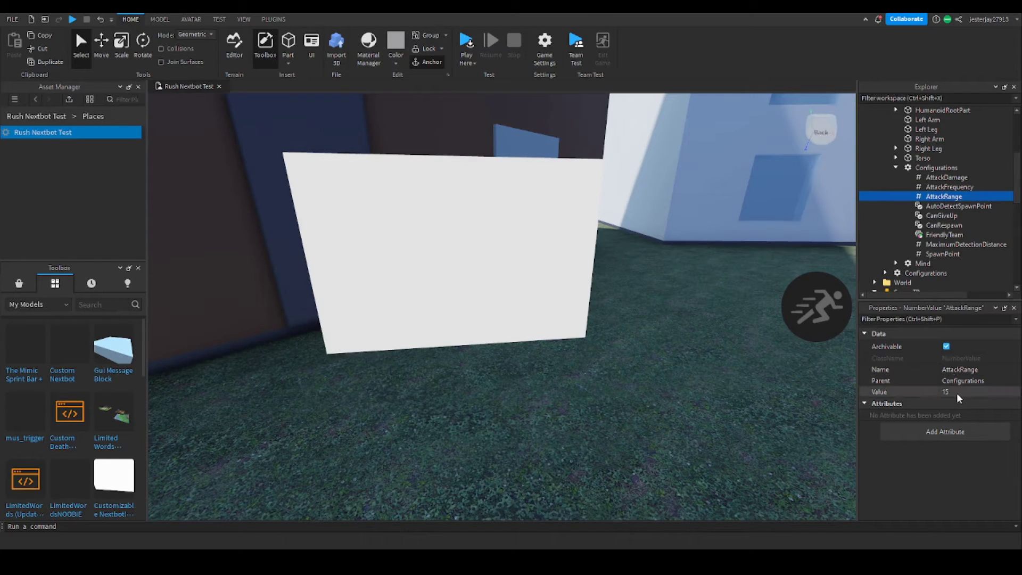
left_click(956, 392)
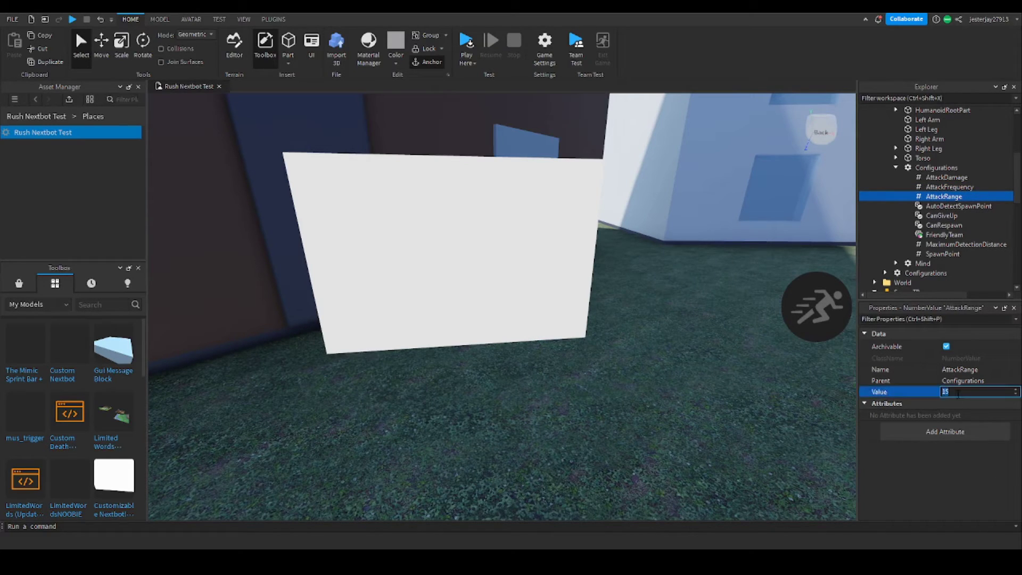
type("25")
key("Return")
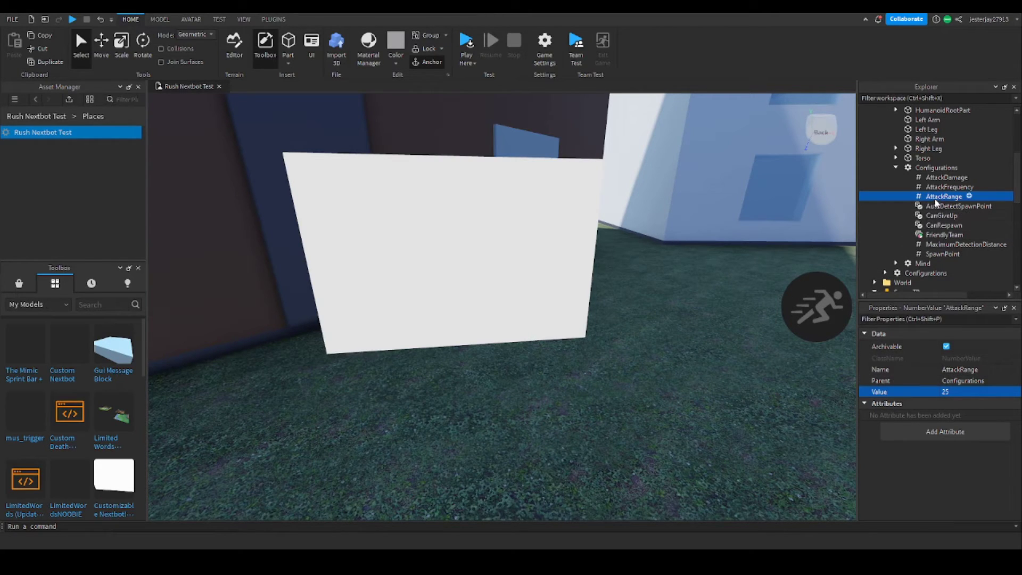
Step: Read through the code of MrBear's MonsterScript and close the script
scroll(918, 181, "up", 4)
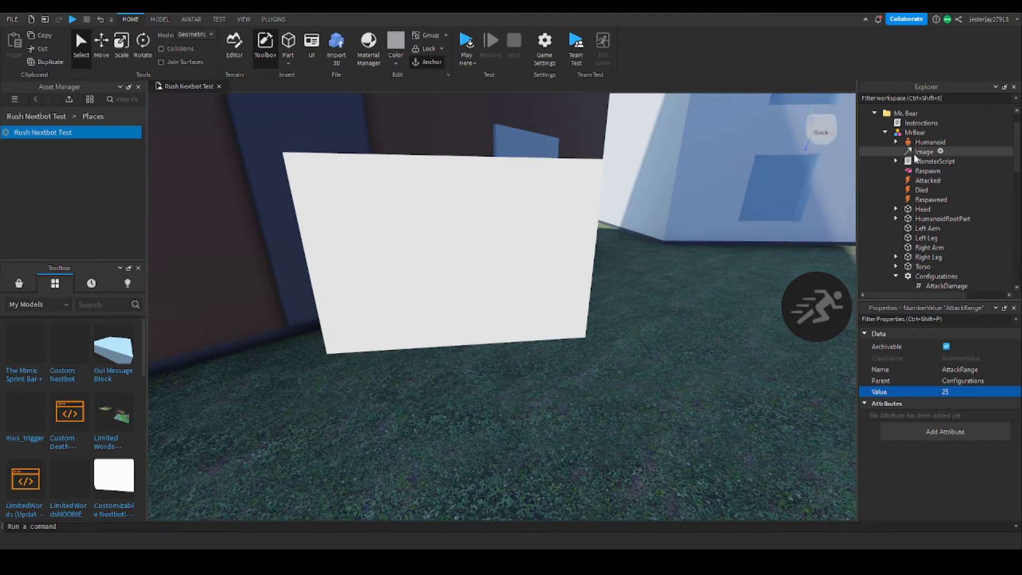
left_click(896, 161)
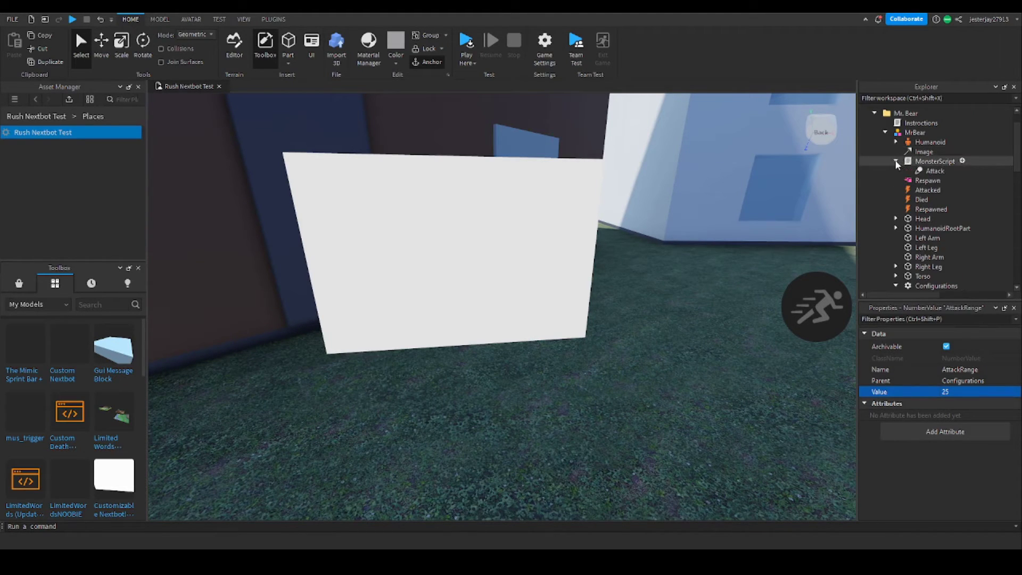
double_click(925, 161)
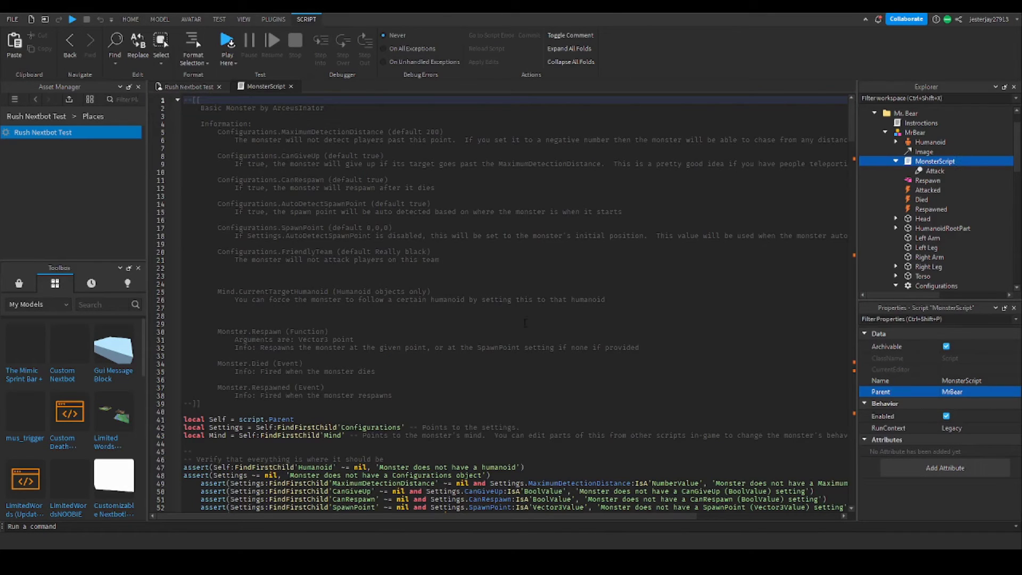
scroll(525, 323, "down", 6)
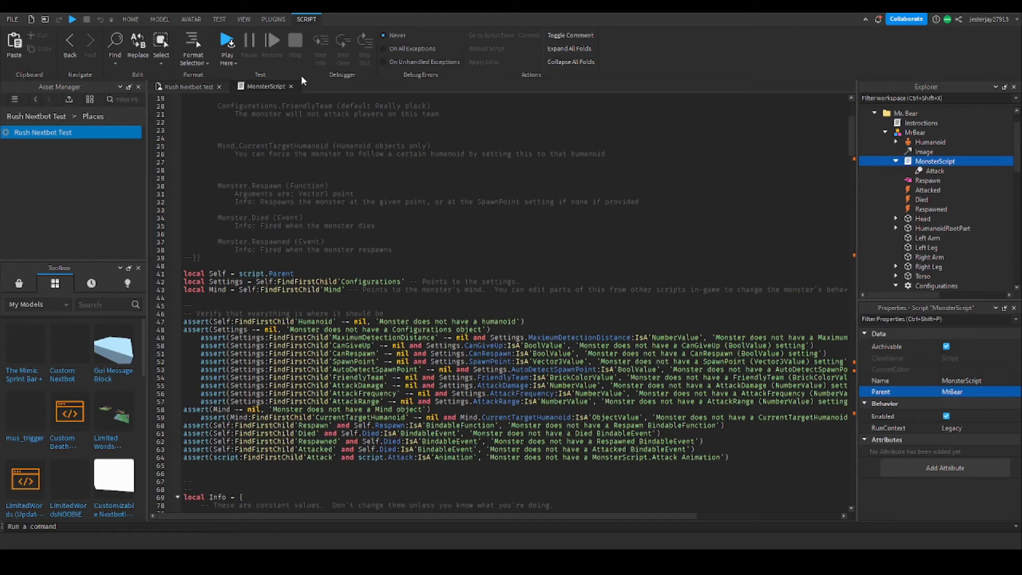
left_click(291, 86)
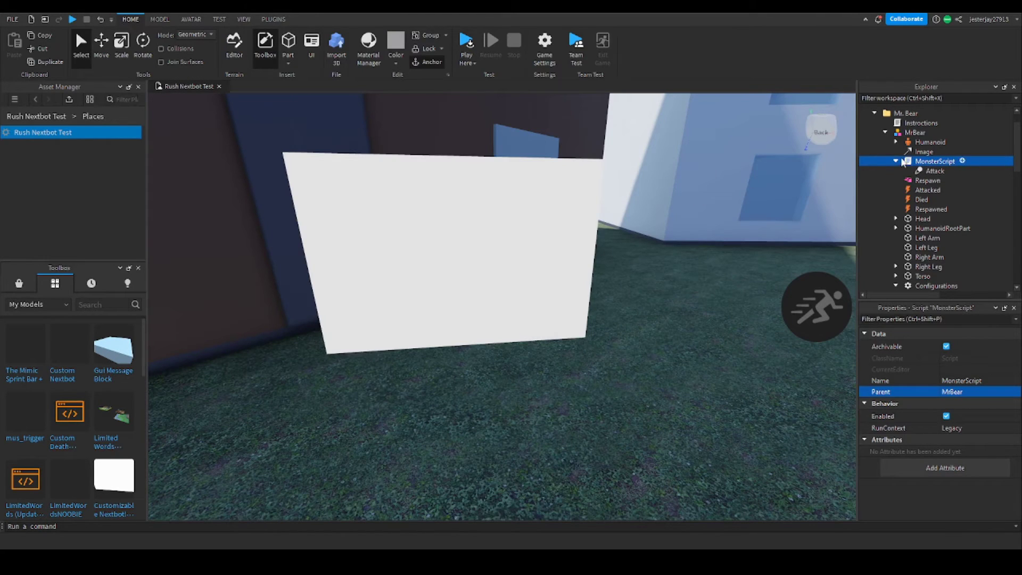
left_click(895, 161)
Step: Enable the Jump property on MrBear's Humanoid
left_click(895, 142)
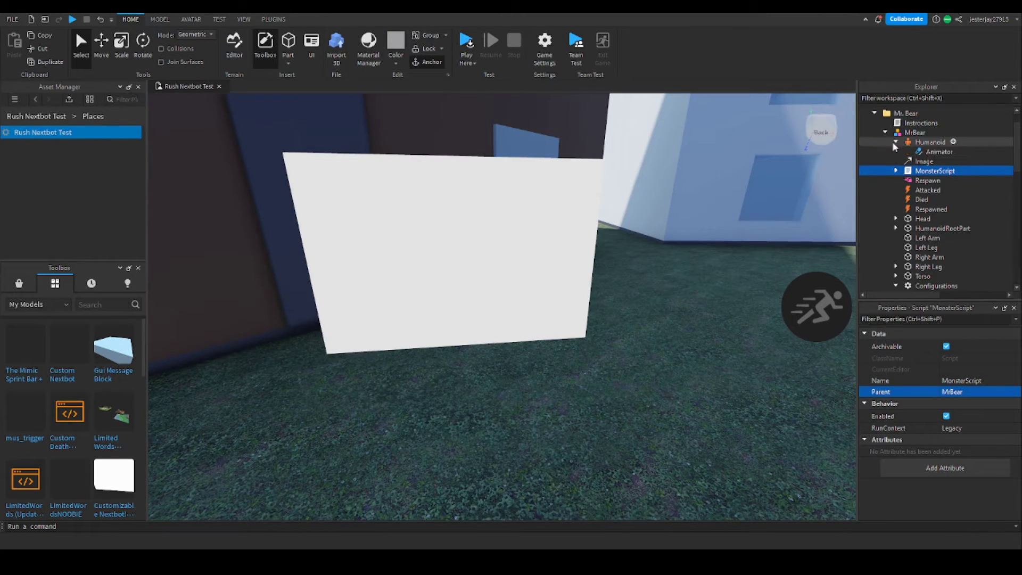
left_click(895, 142)
left_click(929, 142)
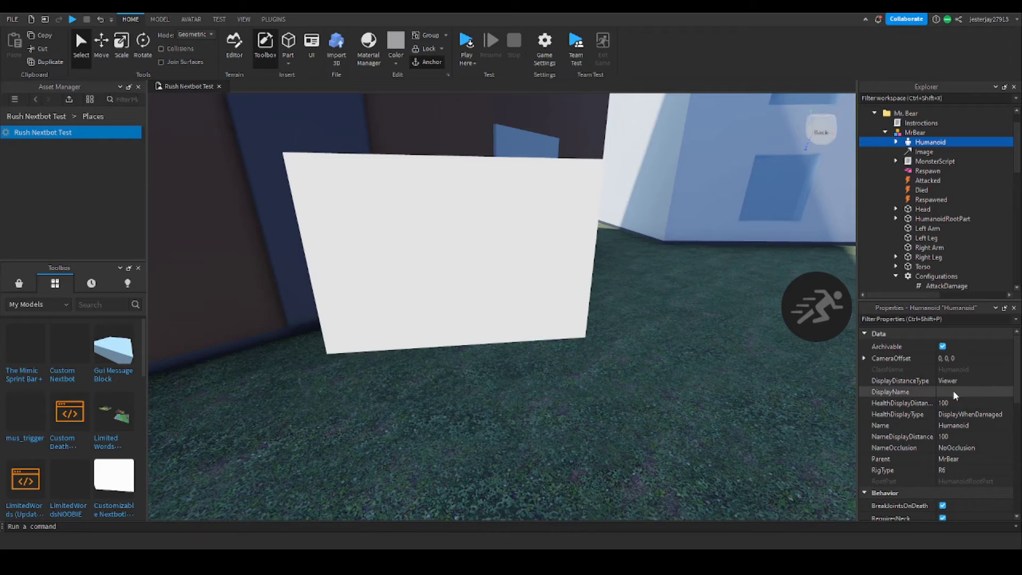
scroll(986, 386, "down", 3)
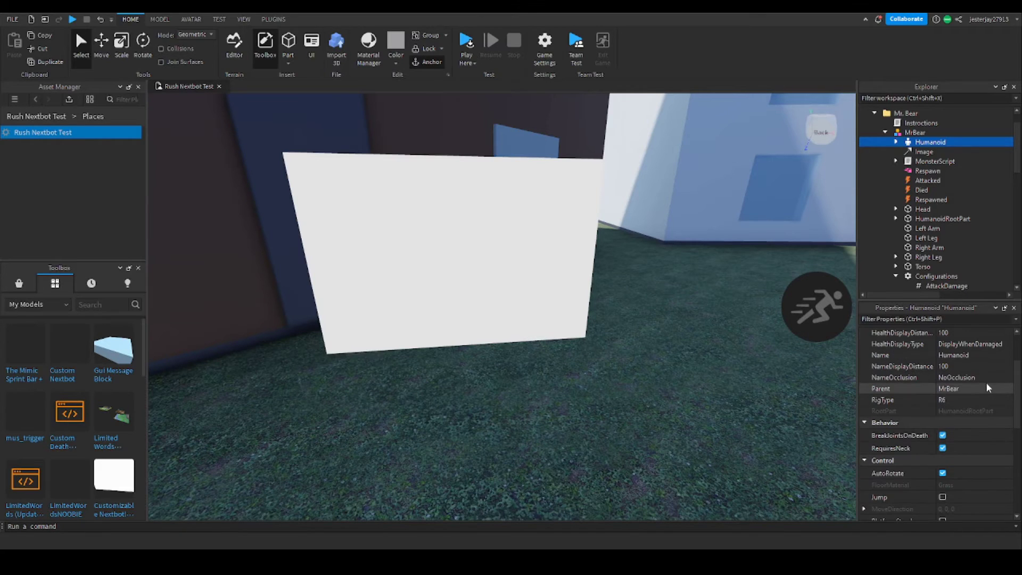
scroll(982, 394, "down", 3)
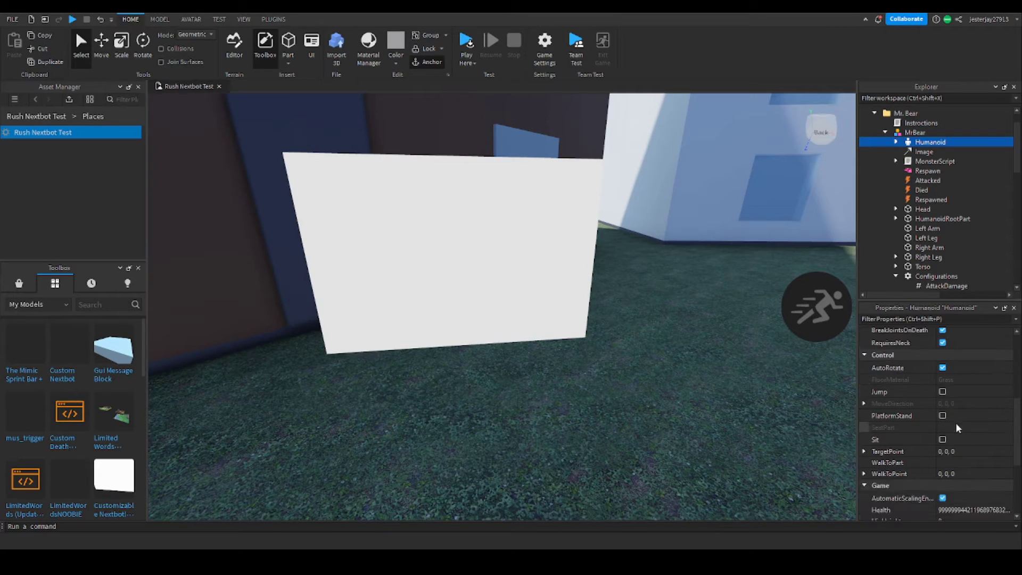
scroll(957, 420, "down", 3)
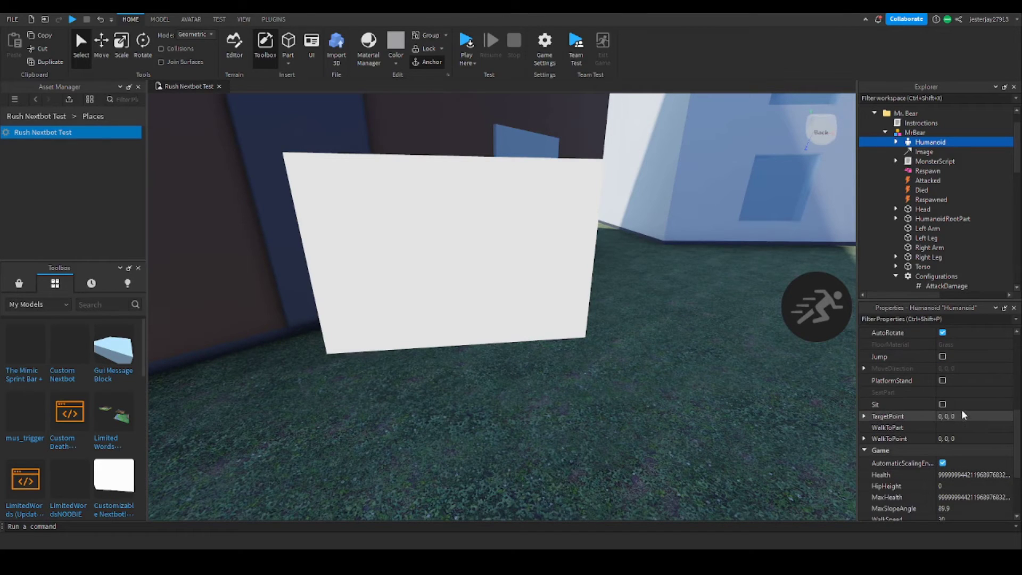
left_click(940, 356)
left_click(943, 357)
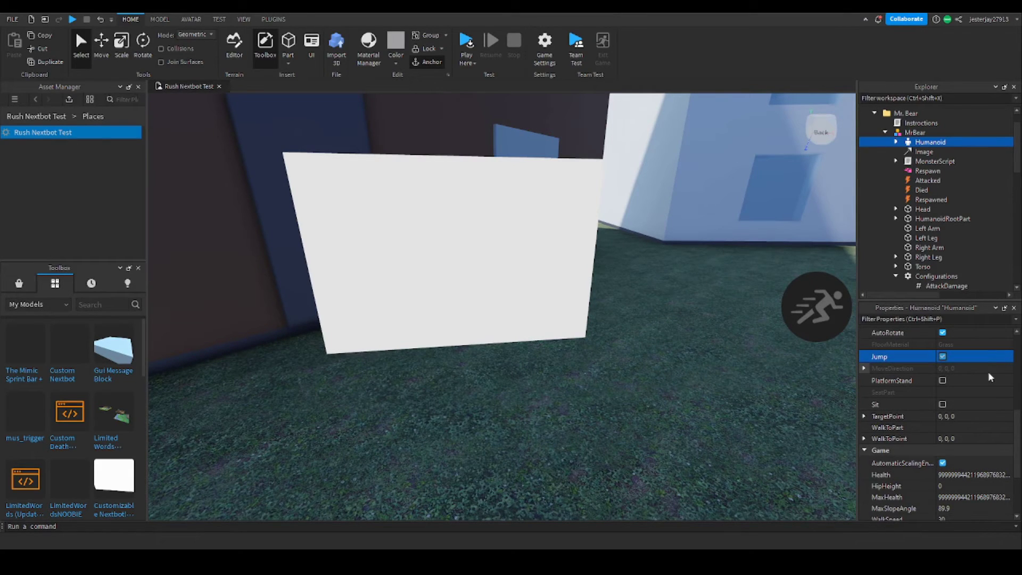
Step: Open the WalkSpeed value of MrBear's Humanoid for editing
scroll(969, 385, "down", 3)
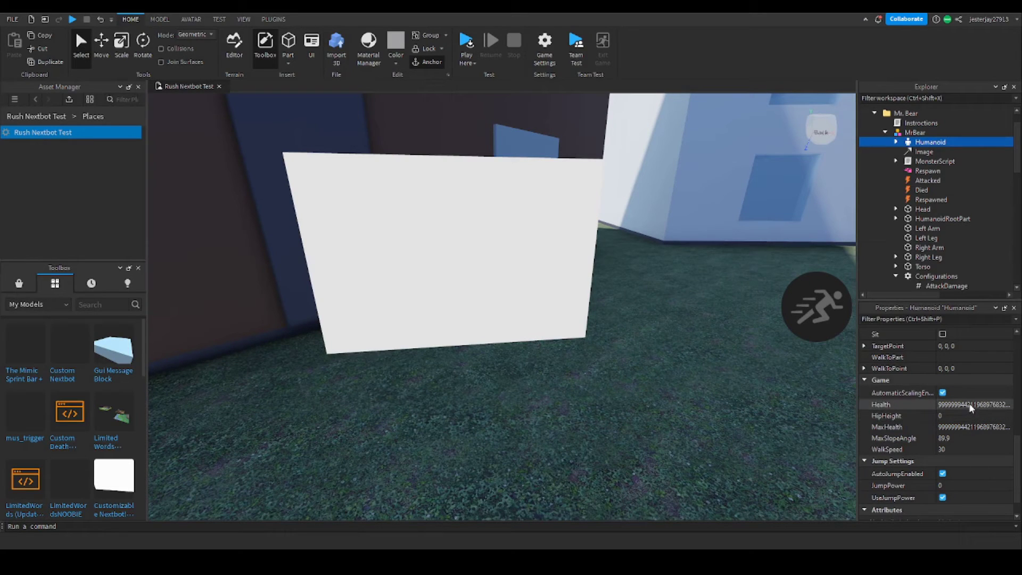
left_click(951, 449)
left_click(950, 449)
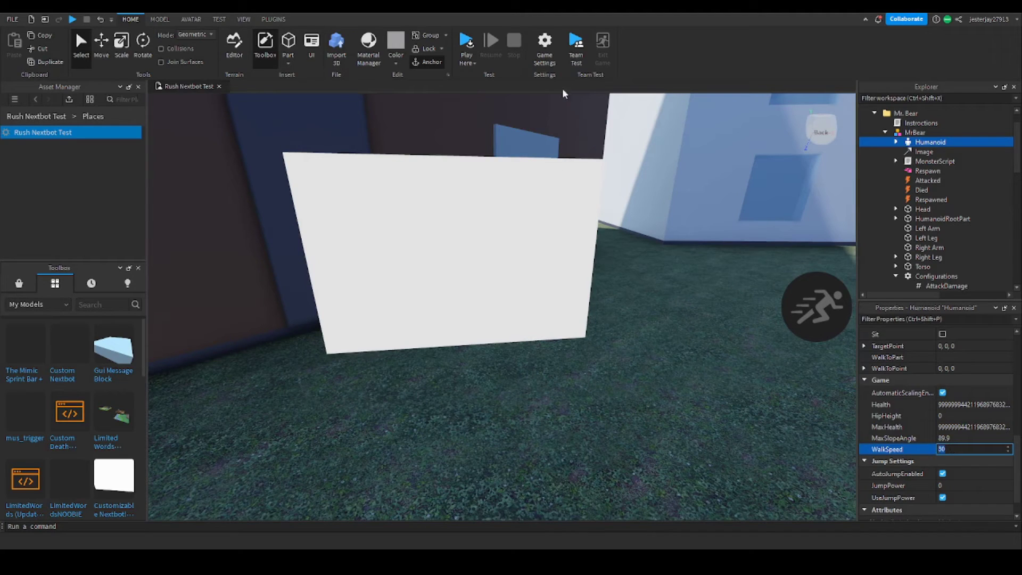
Step: Move the Rush folder out of the World folder directly into Workspace
scroll(923, 169, "down", 10)
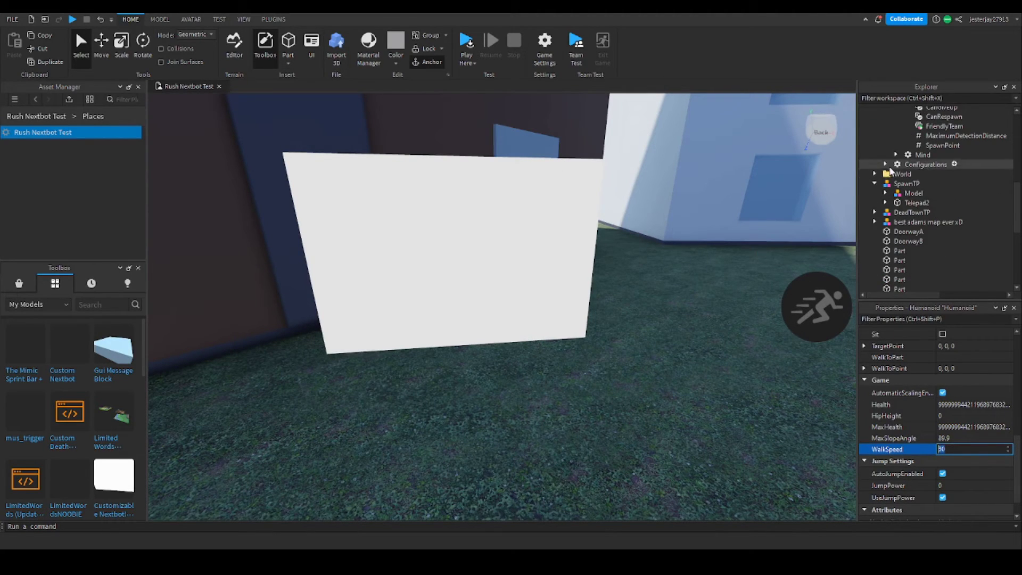
scroll(898, 172, "up", 8)
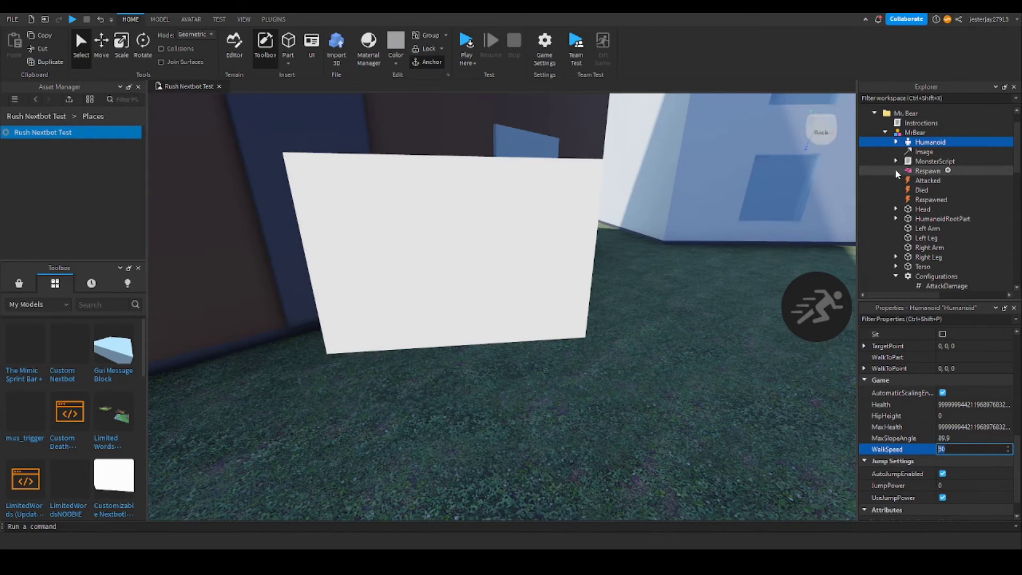
scroll(896, 169, "down", 8)
left_click(876, 192)
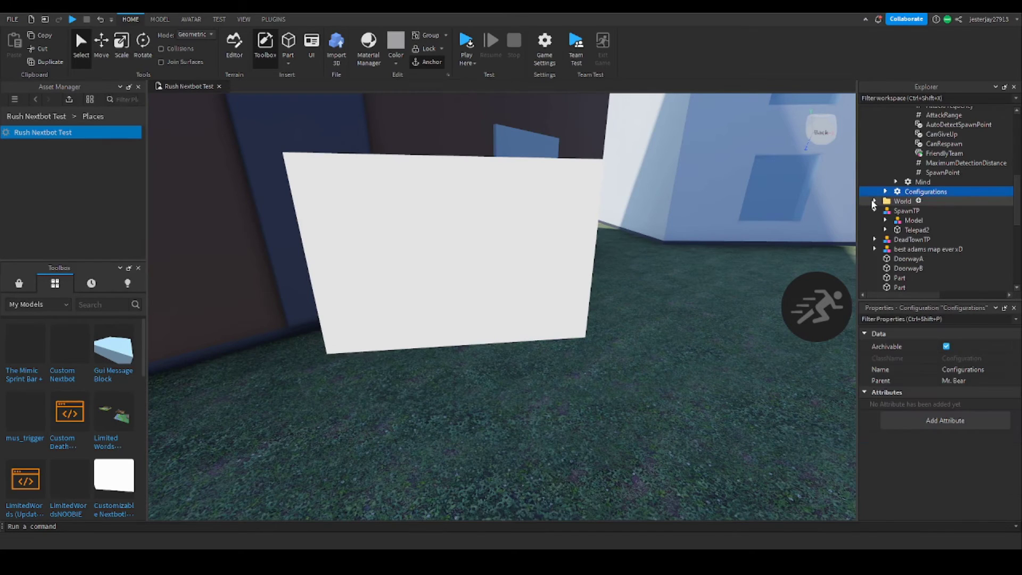
left_click(875, 200)
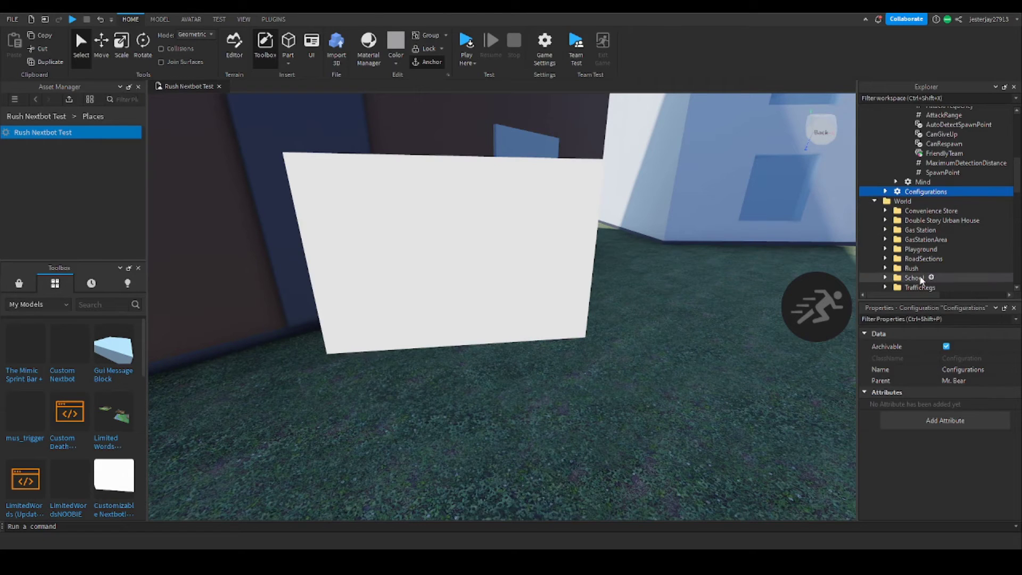
left_click_drag(911, 267, 920, 119)
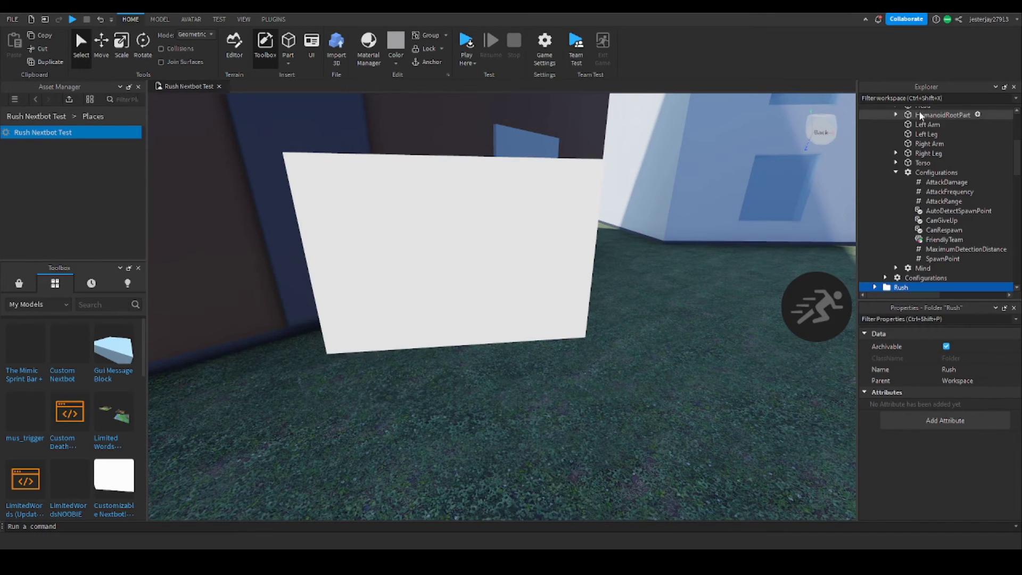
Step: Check the WalkSpeed of RushNextbot's Humanoid in the Rush folder for comparison
left_click(875, 288)
scroll(904, 228, "down", 5)
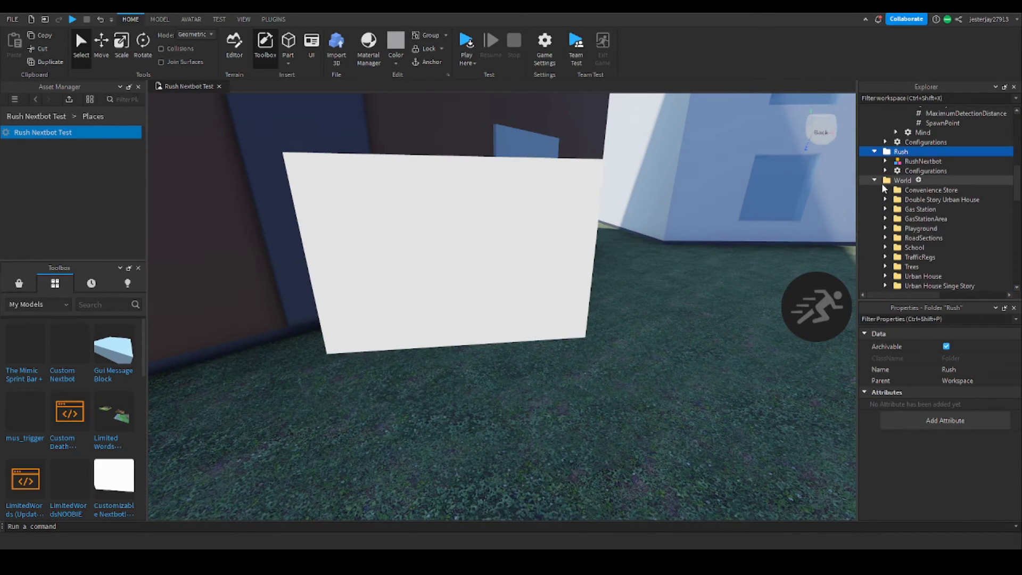
left_click(873, 181)
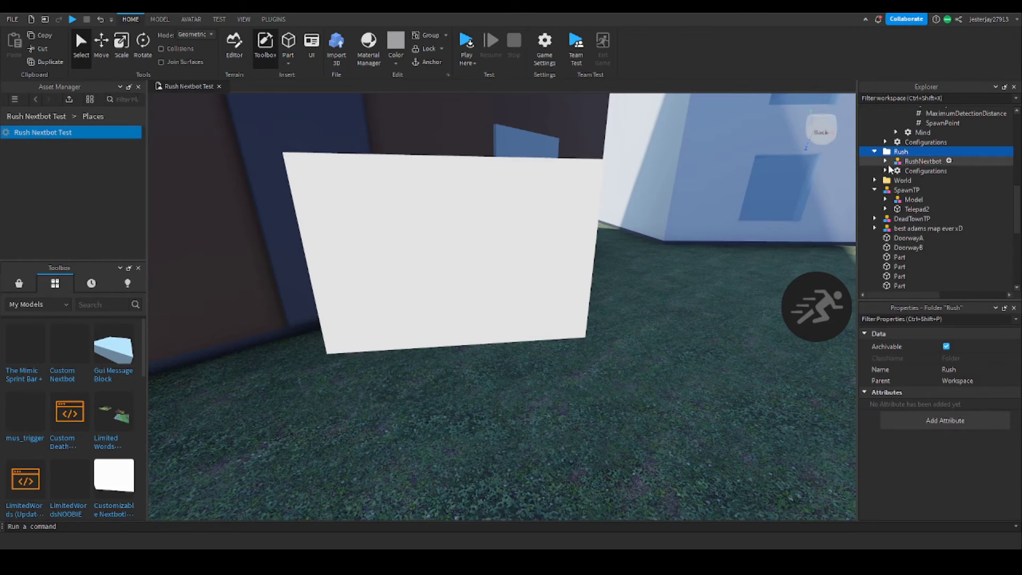
left_click(885, 161)
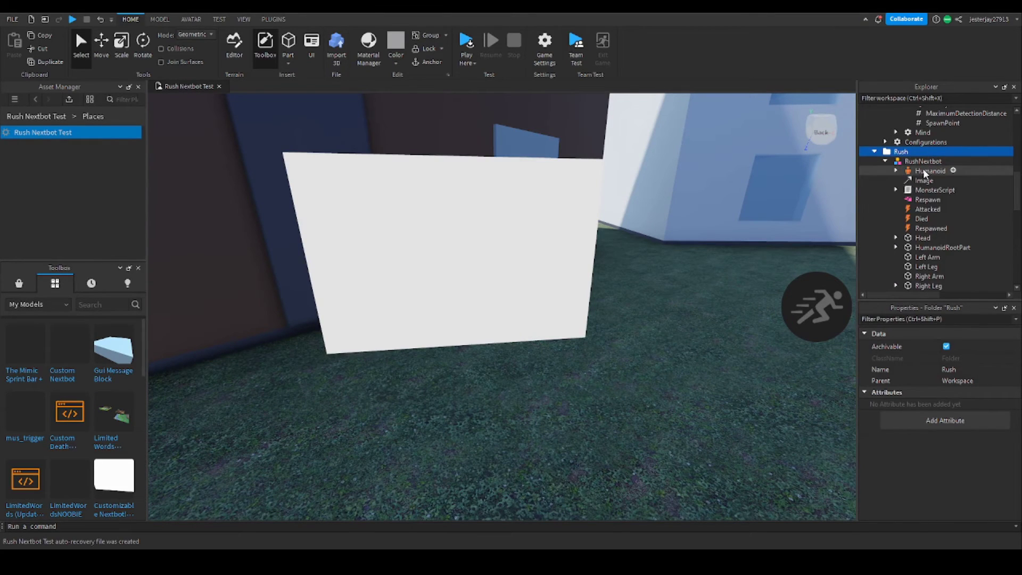
left_click(917, 171)
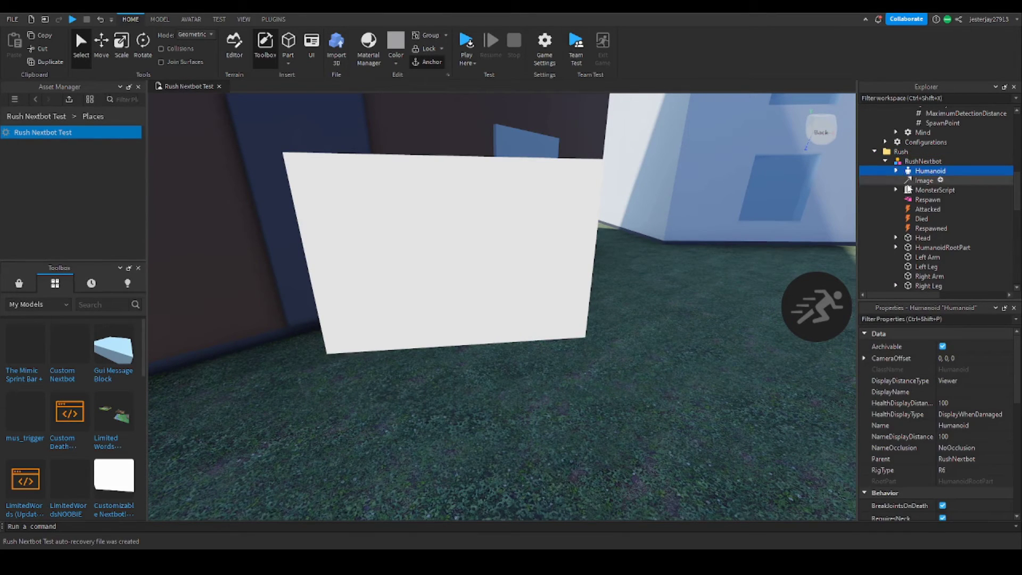
scroll(942, 373, "down", 2)
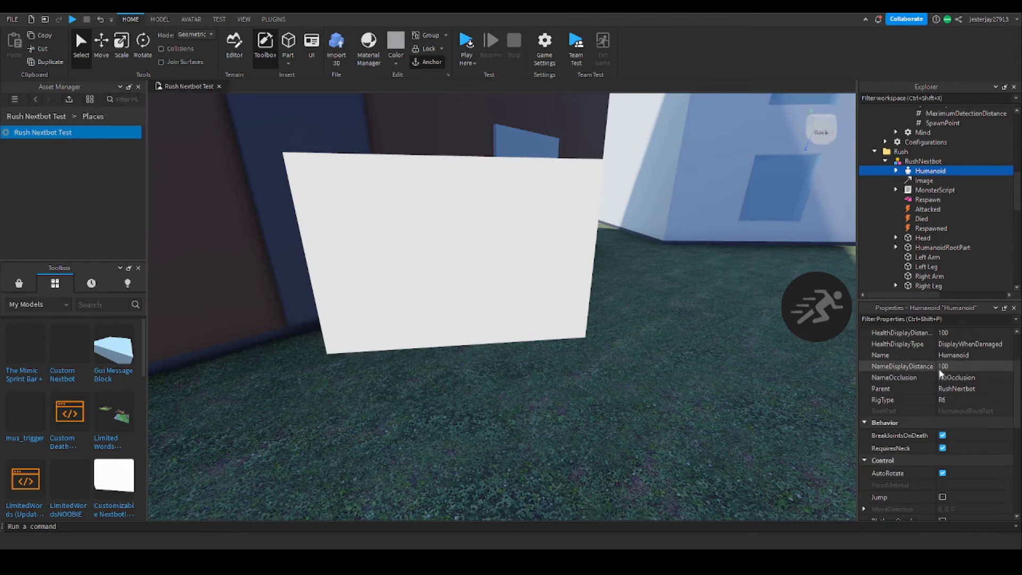
scroll(943, 379, "down", 5)
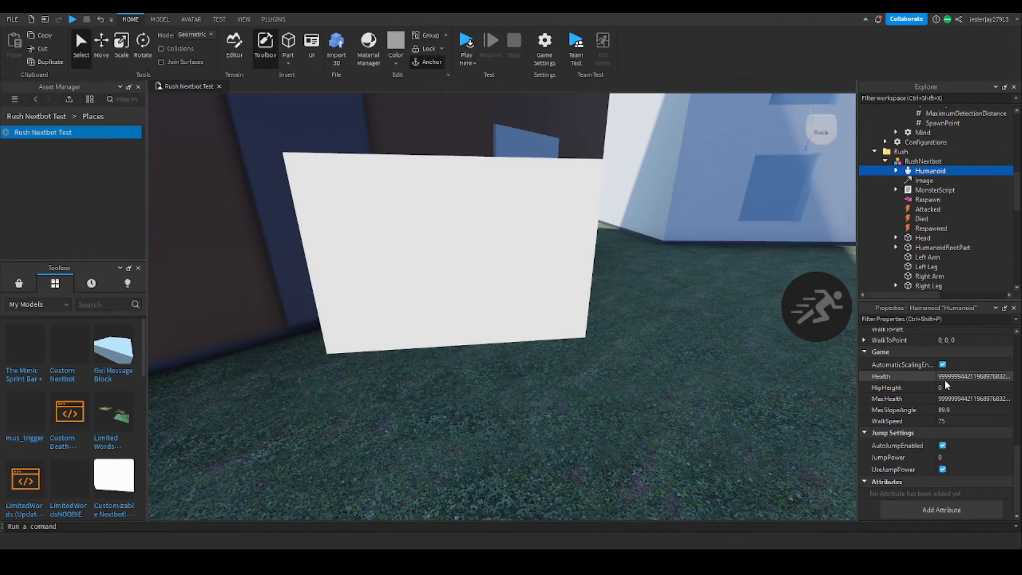
scroll(949, 347, "up", 1)
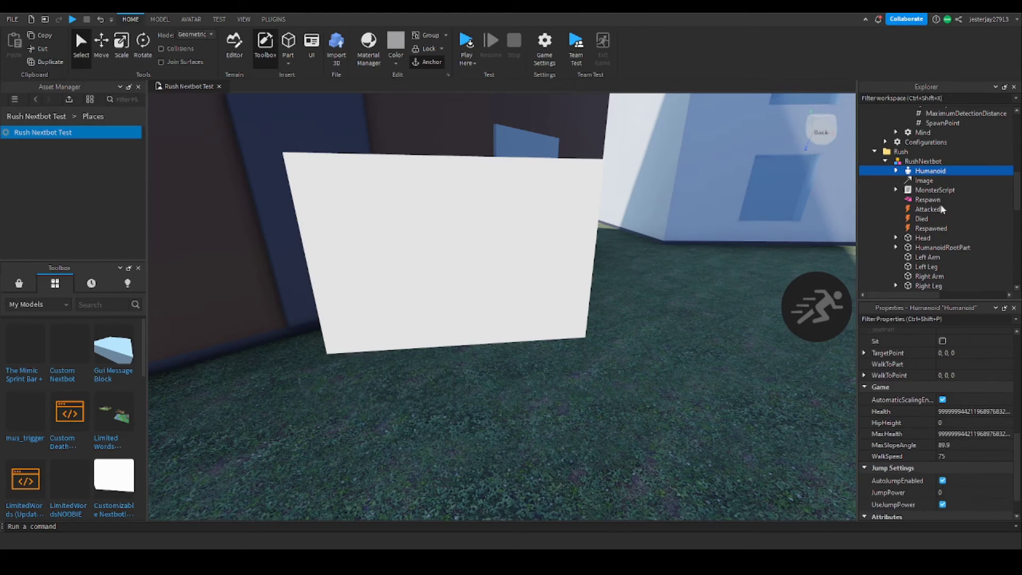
left_click(886, 162)
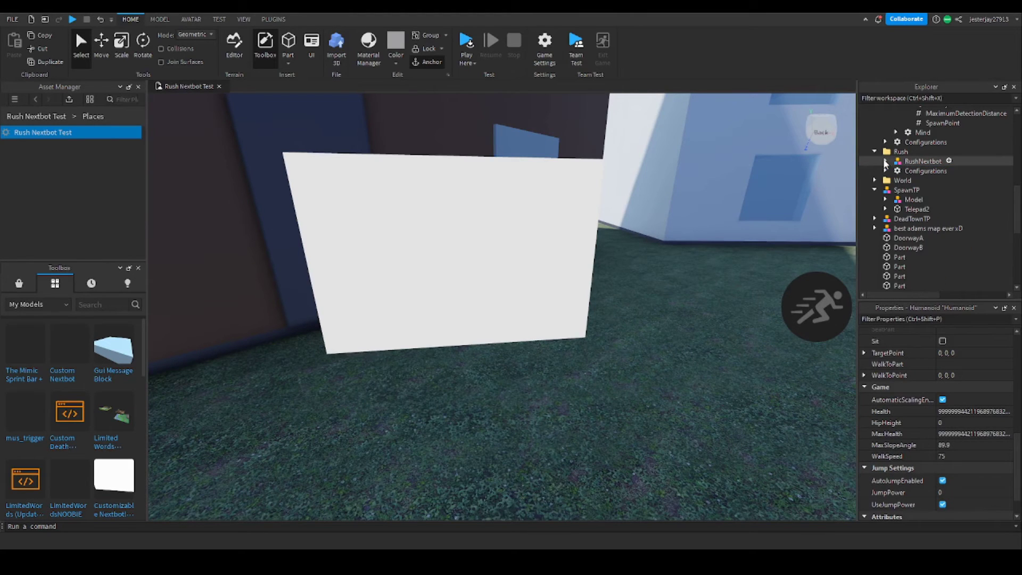
Step: Set the WalkSpeed of MrBear's Humanoid to 15
scroll(888, 163, "up", 5)
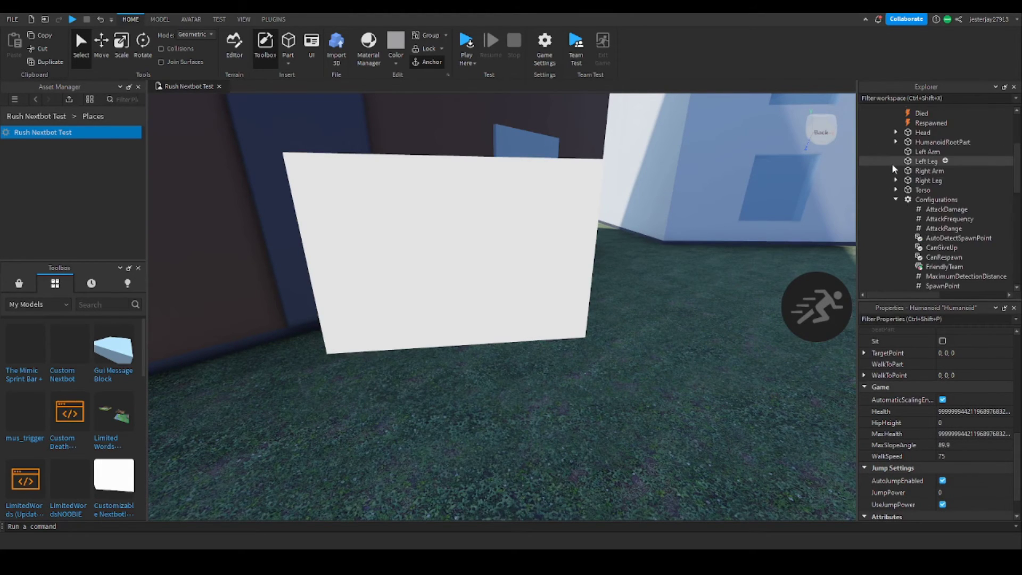
left_click(927, 120)
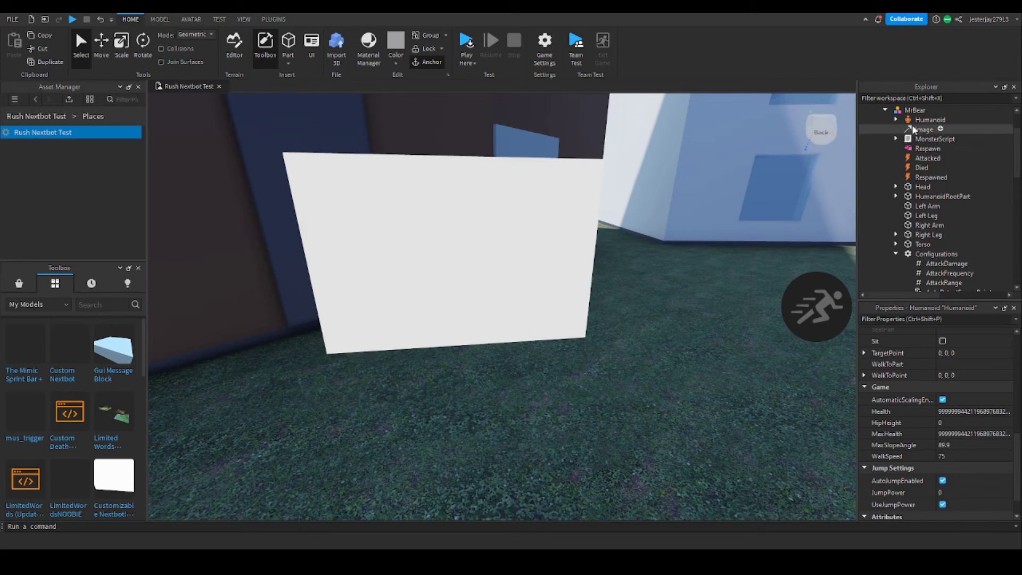
left_click(947, 456)
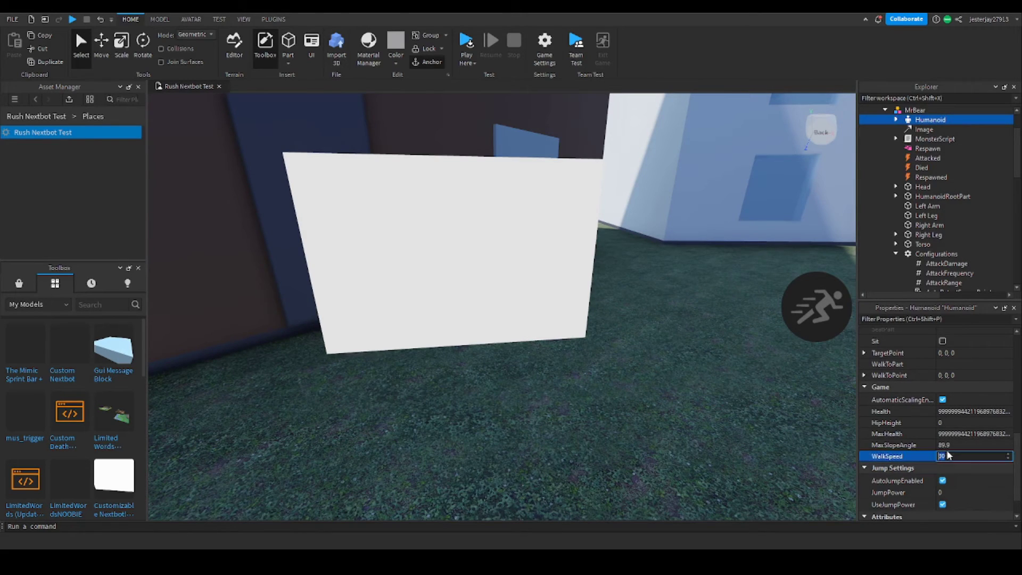
type("15")
key("Return")
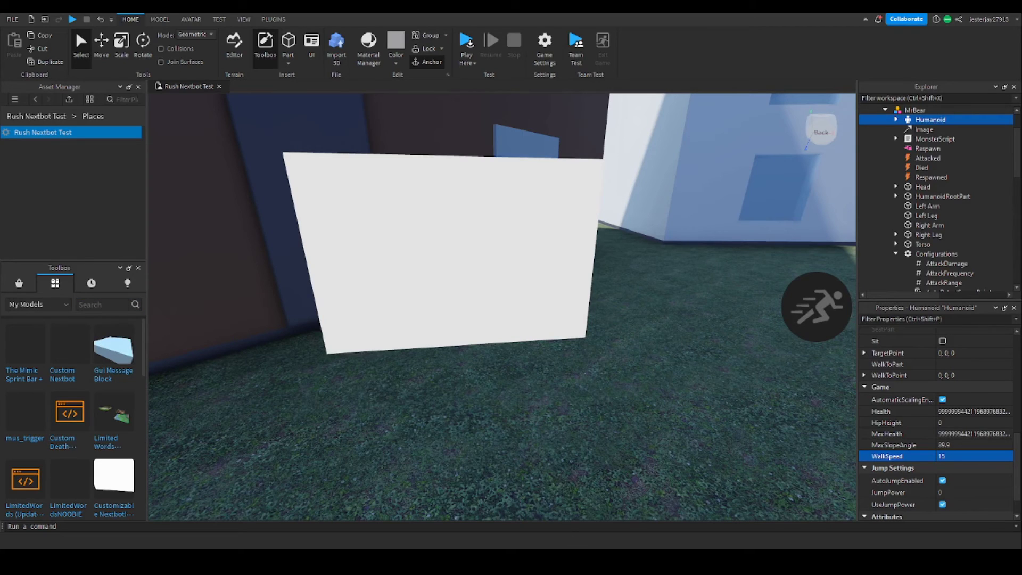
Step: Switch to the browser and reload the Roblox Develop page
mouse_move(597, 562)
left_click(598, 505)
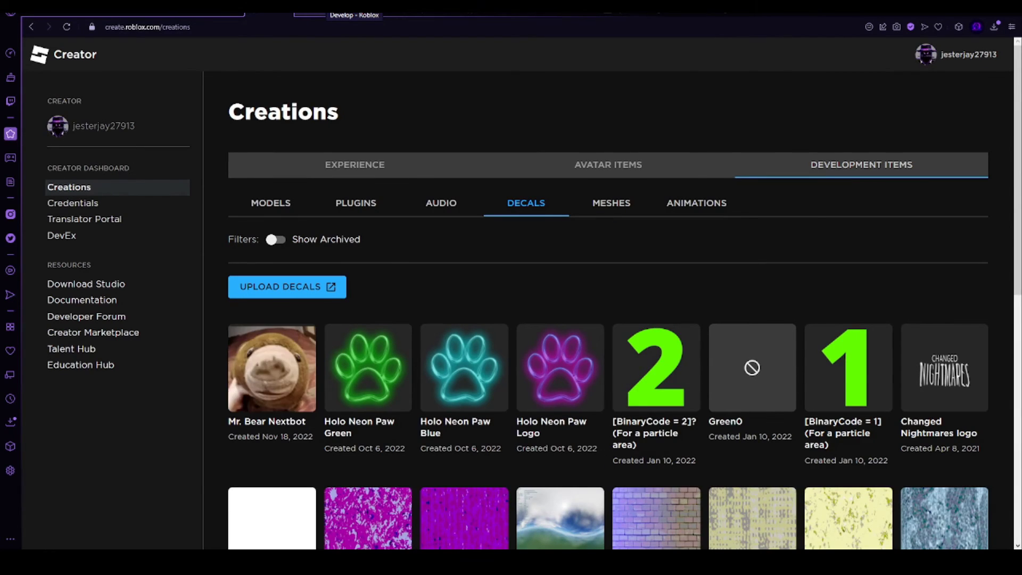
left_click(322, 7)
left_click(65, 27)
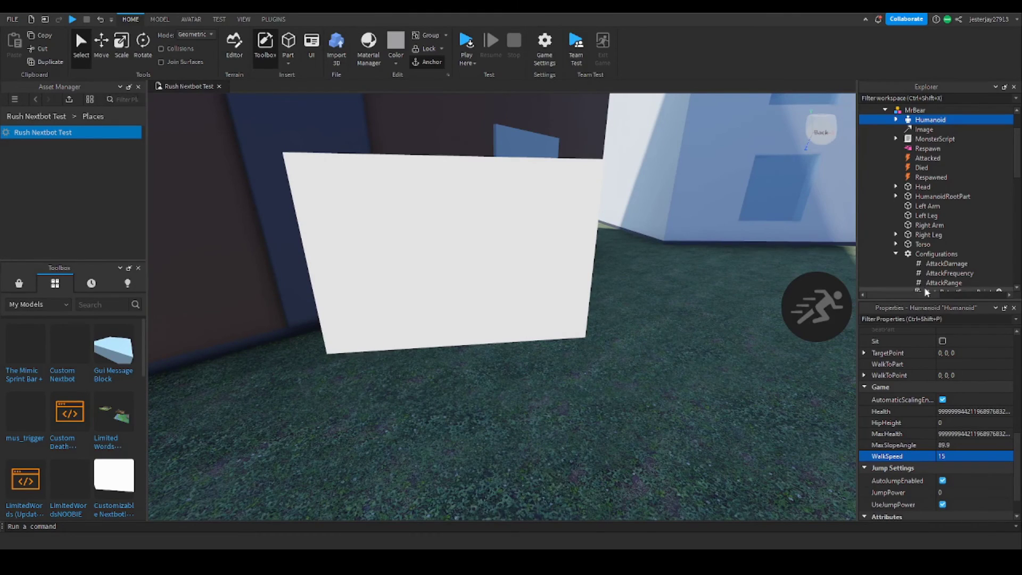
Step: Select MrBear's Image beam and copy the asset ID of the Mr. Bear Nextbot picture from My Images
left_click(923, 130)
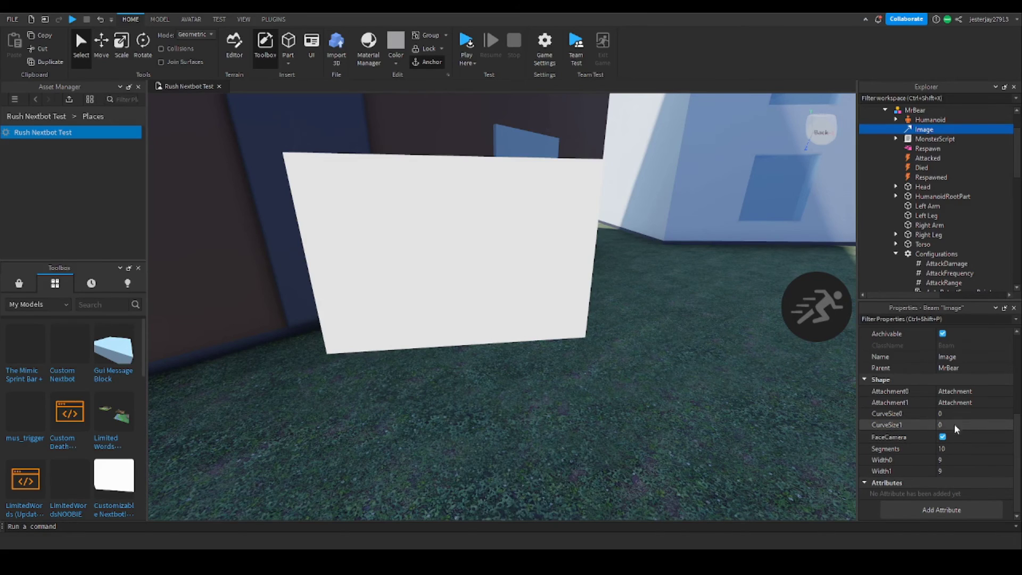
scroll(955, 375, "up", 4)
scroll(956, 375, "up", 1)
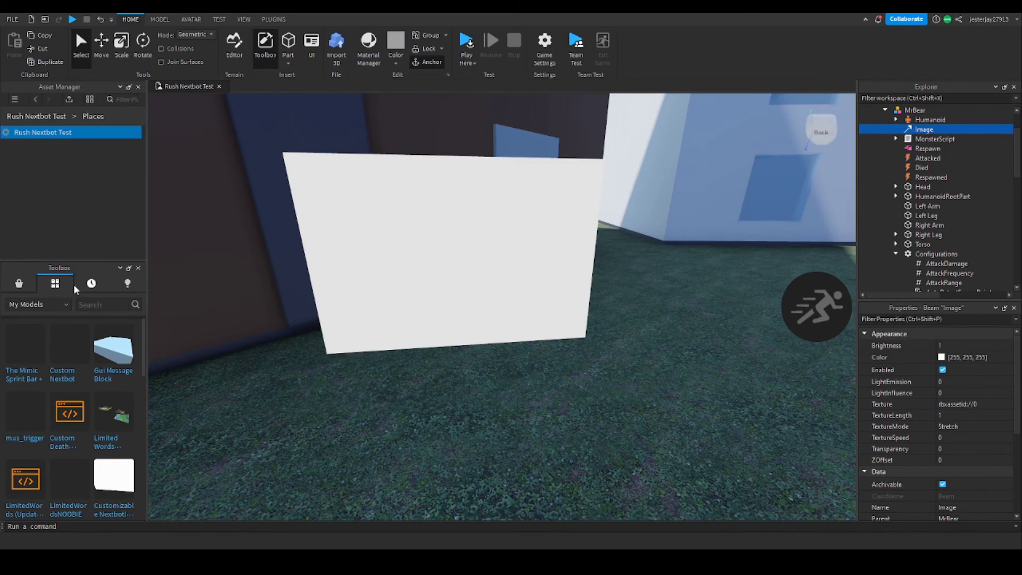
left_click(37, 304)
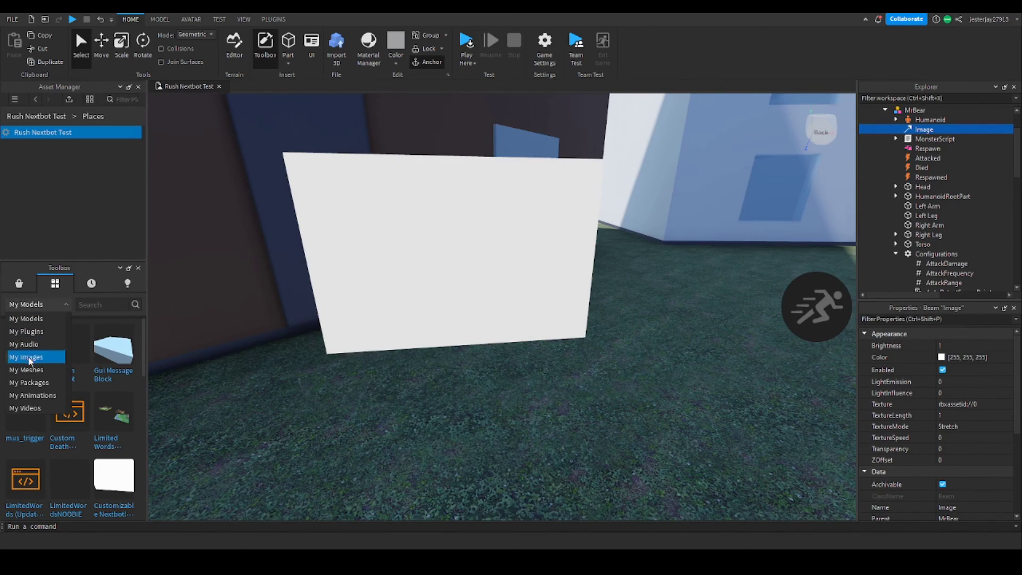
left_click(31, 370)
left_click(29, 307)
left_click(51, 357)
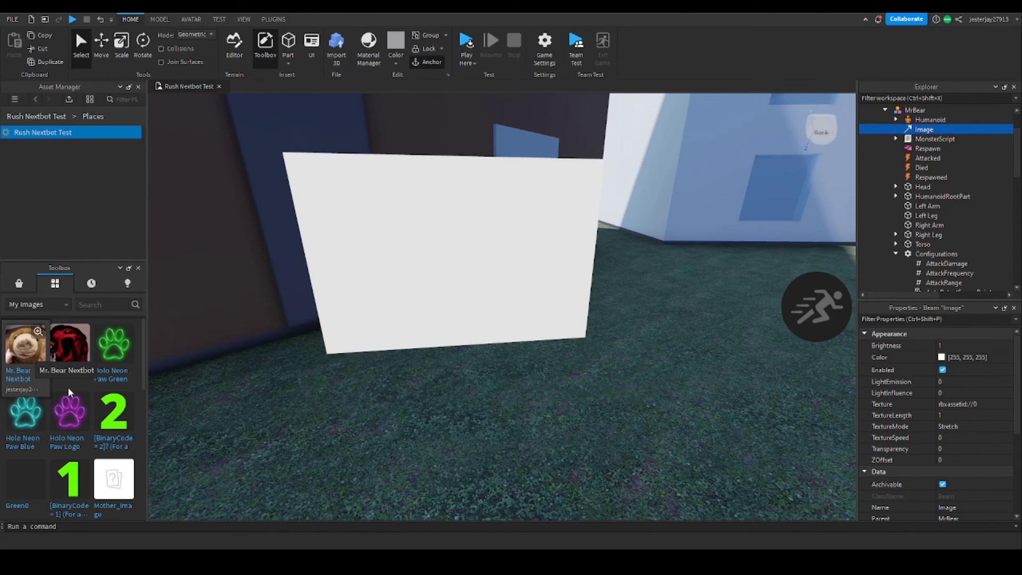
right_click(27, 362)
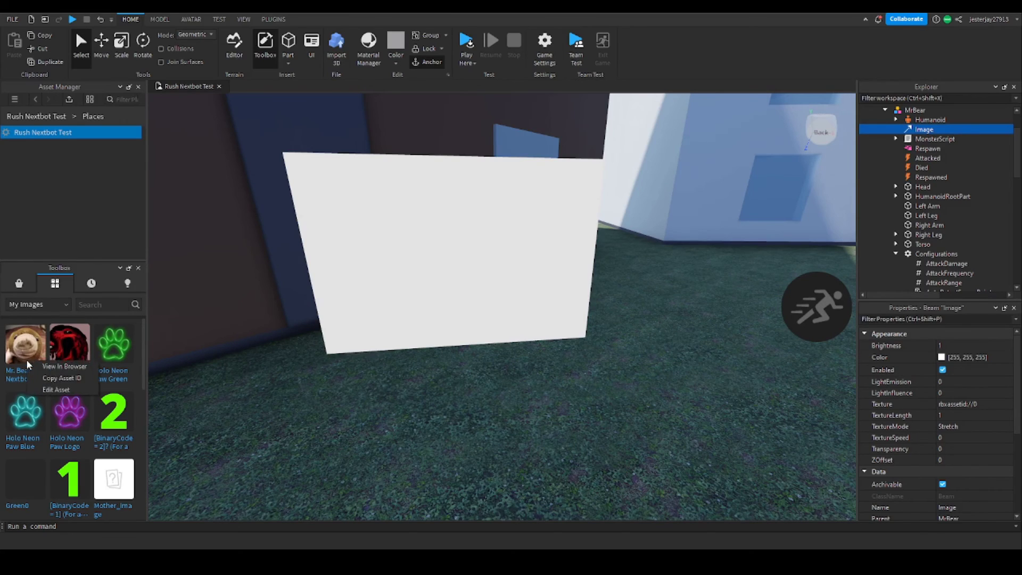
left_click(61, 379)
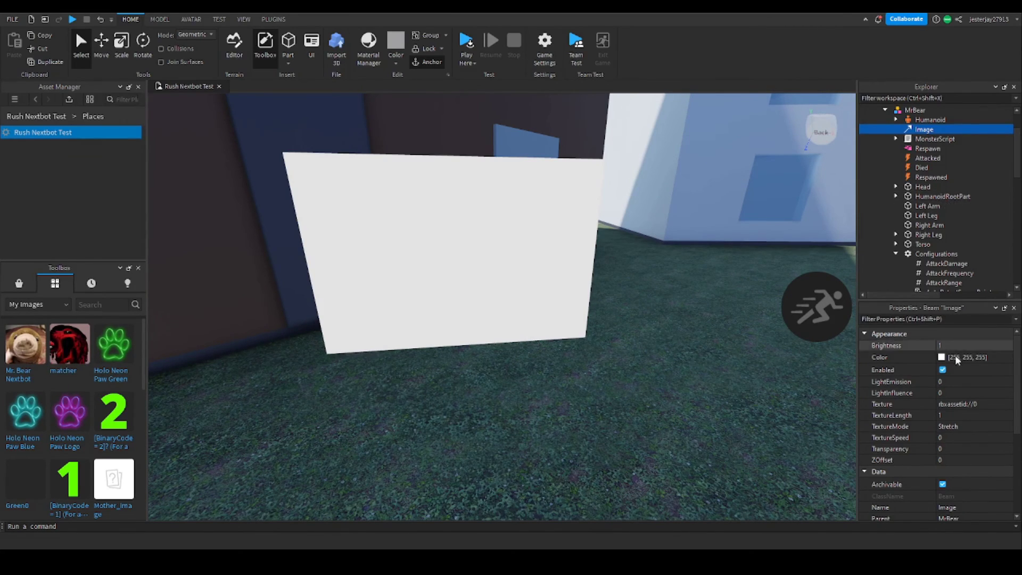
left_click(985, 405)
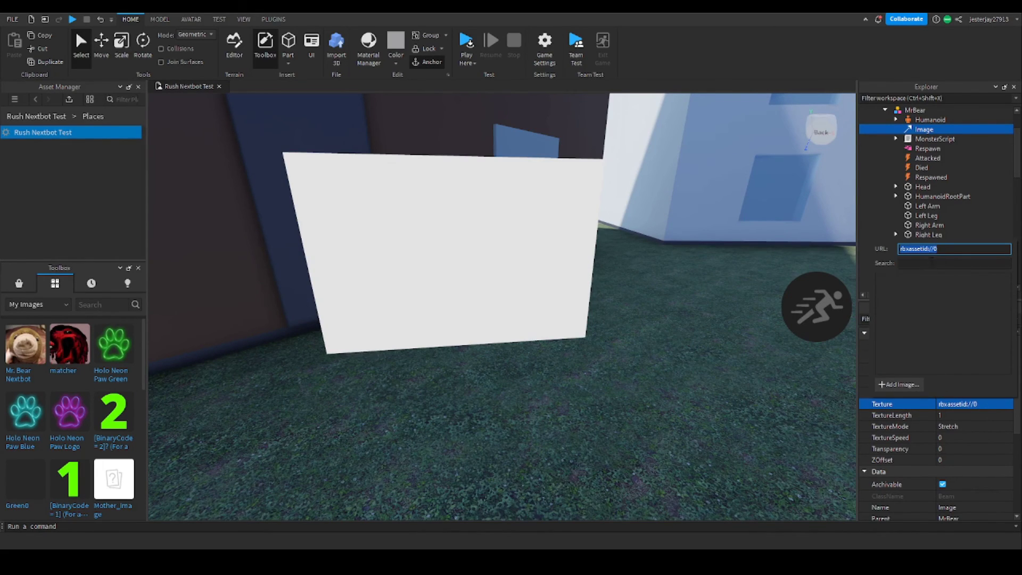
left_click(937, 249)
key("BackSpace")
key("ctrl+v")
key("Return")
right_click_drag(596, 274, 605, 278)
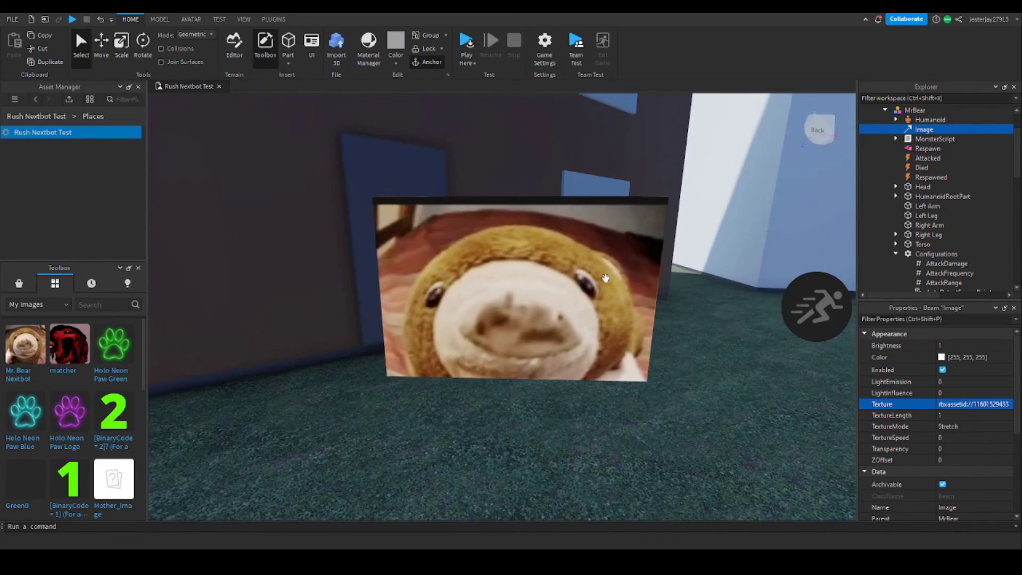
Step: Move the MrBear model up off the ground and away from the dark building, to about 391.7, 1105.8, -1068
left_click(469, 325)
scroll(504, 328, "down", 5)
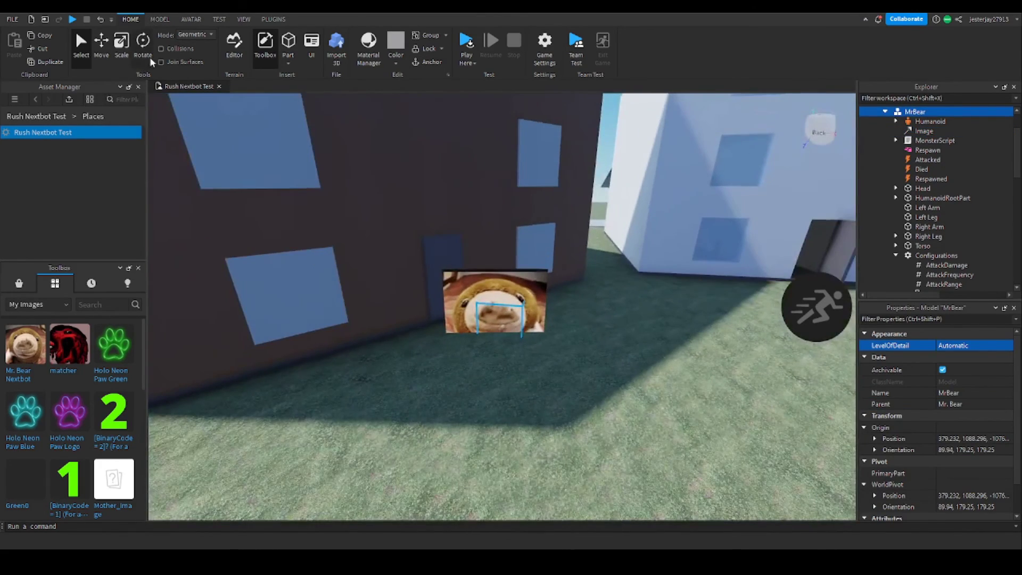
left_click(102, 47)
scroll(523, 280, "up", 3)
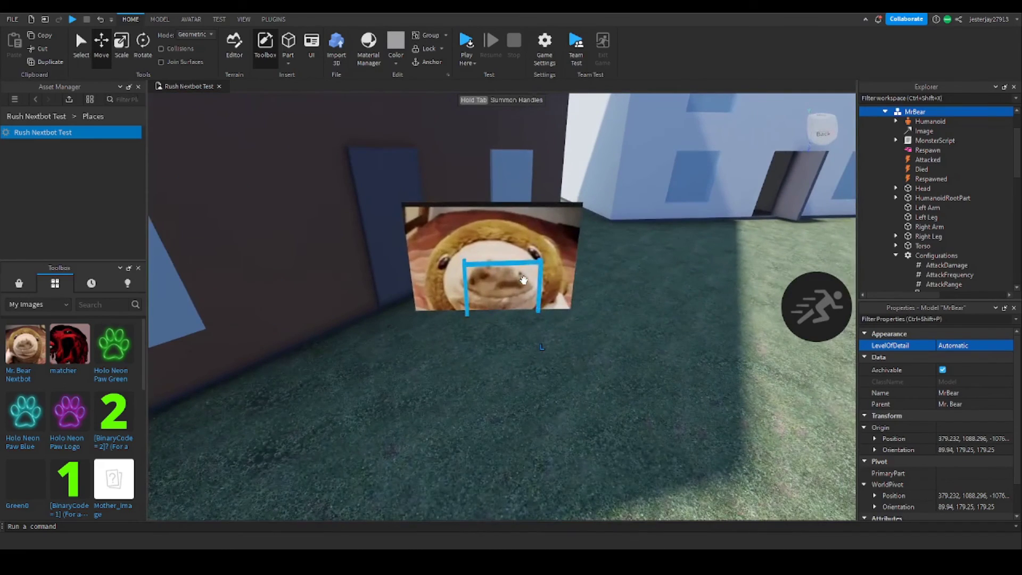
scroll(523, 280, "down", 3)
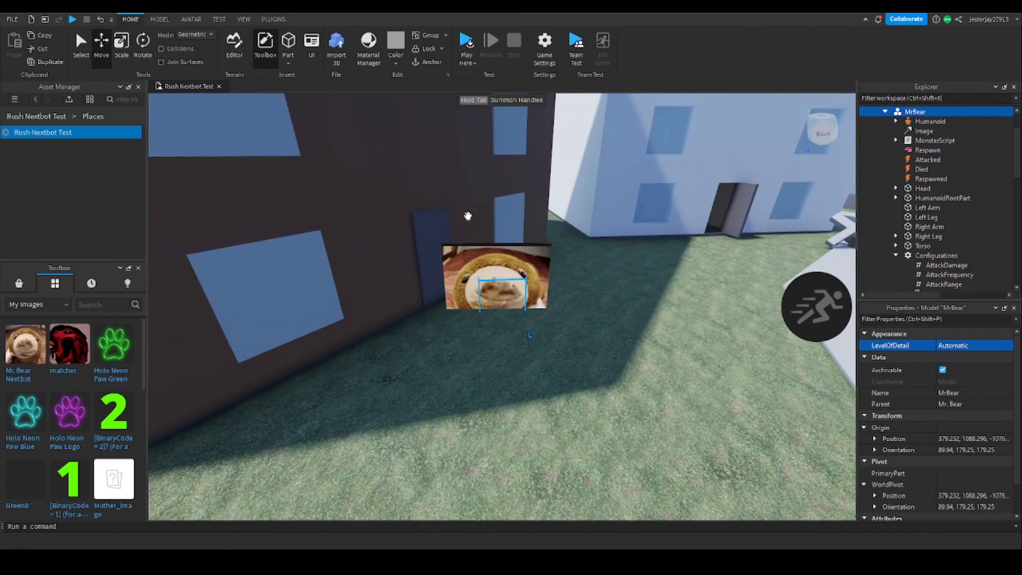
right_click_drag(513, 279, 521, 283)
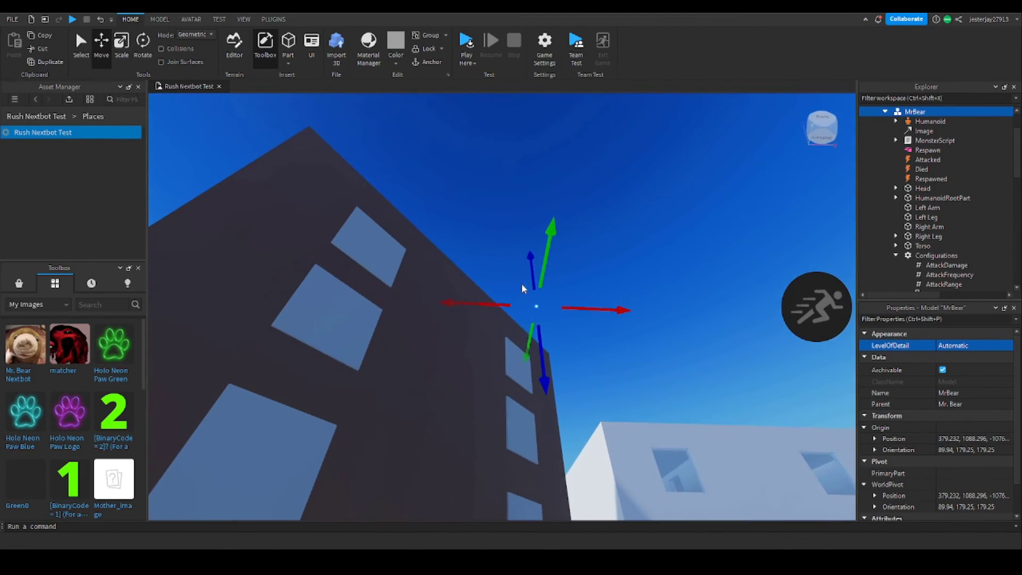
left_click_drag(539, 353, 528, 274)
left_click_drag(580, 239, 665, 242)
left_click_drag(617, 174, 653, 120)
Step: Examine MrBear's image in the viewport from close up, from farther away and from several angles
right_click_drag(658, 240, 658, 241)
key("w")
key("s")
key("w")
key("s")
key("w")
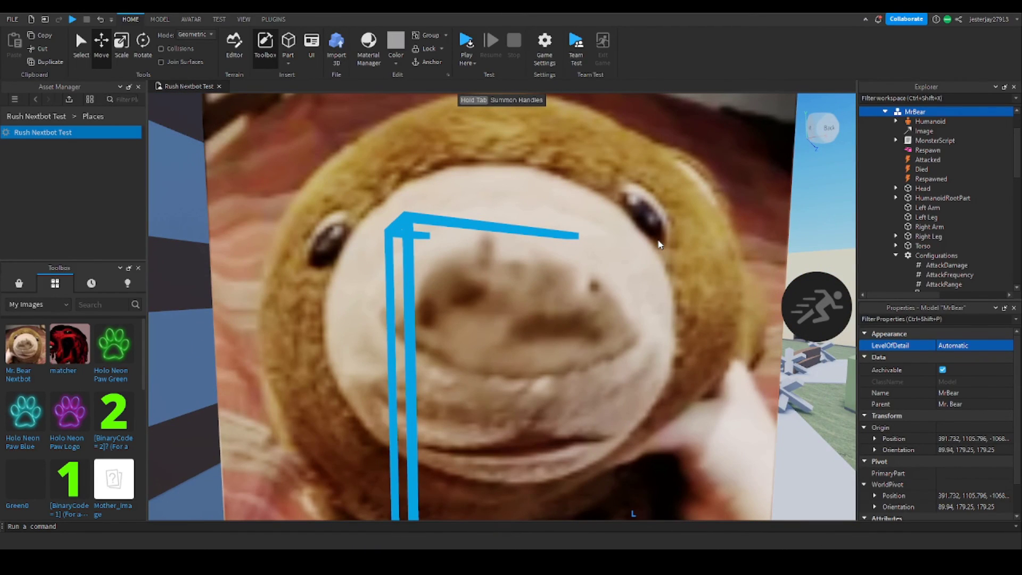
scroll(658, 241, "down", 1)
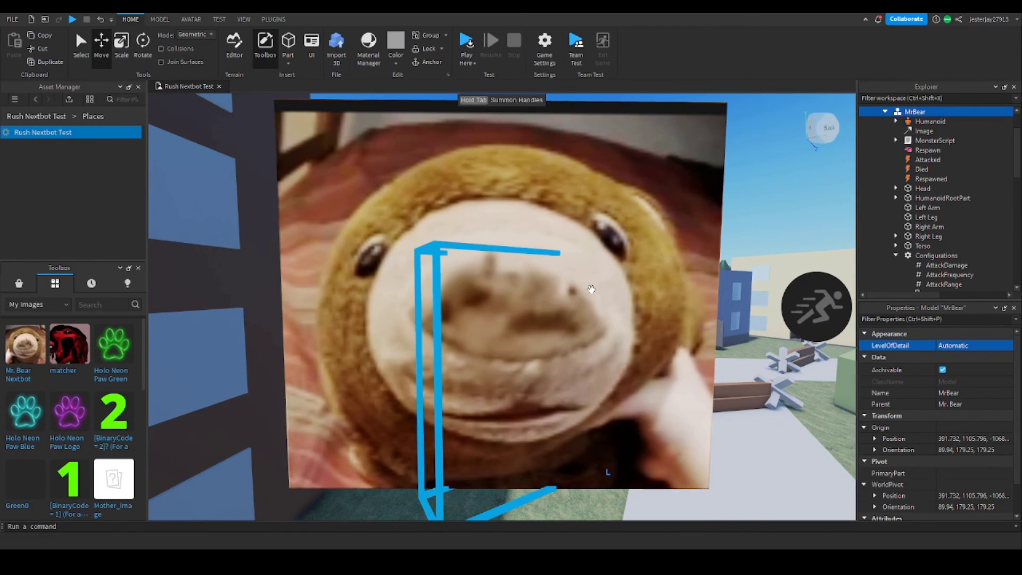
right_click_drag(591, 289, 578, 290)
key("w")
key("s")
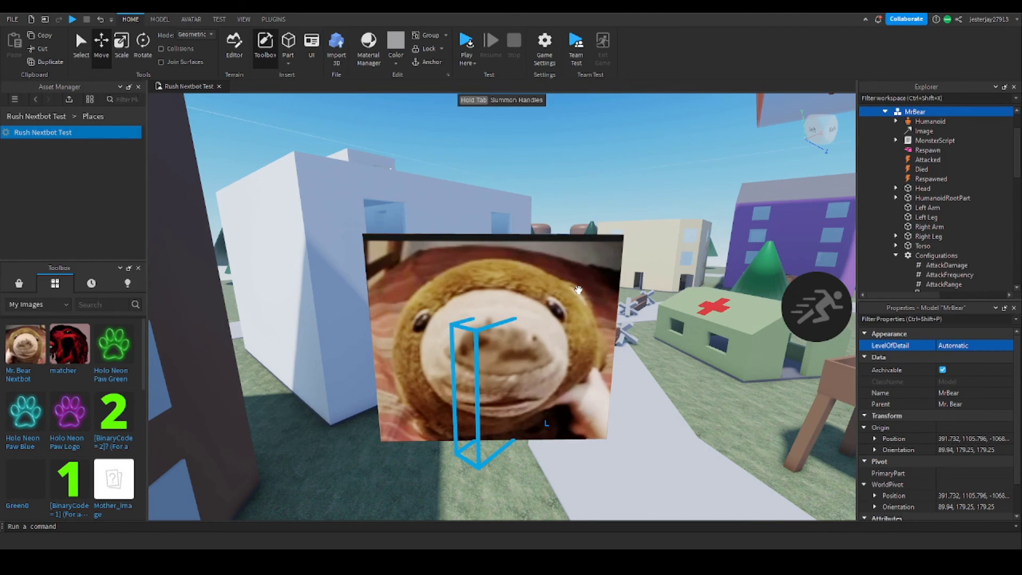
key("w")
right_click_drag(565, 294, 563, 294)
key("s")
key("w")
key("w")
key("s")
key("w")
key("s")
key("w")
key("s")
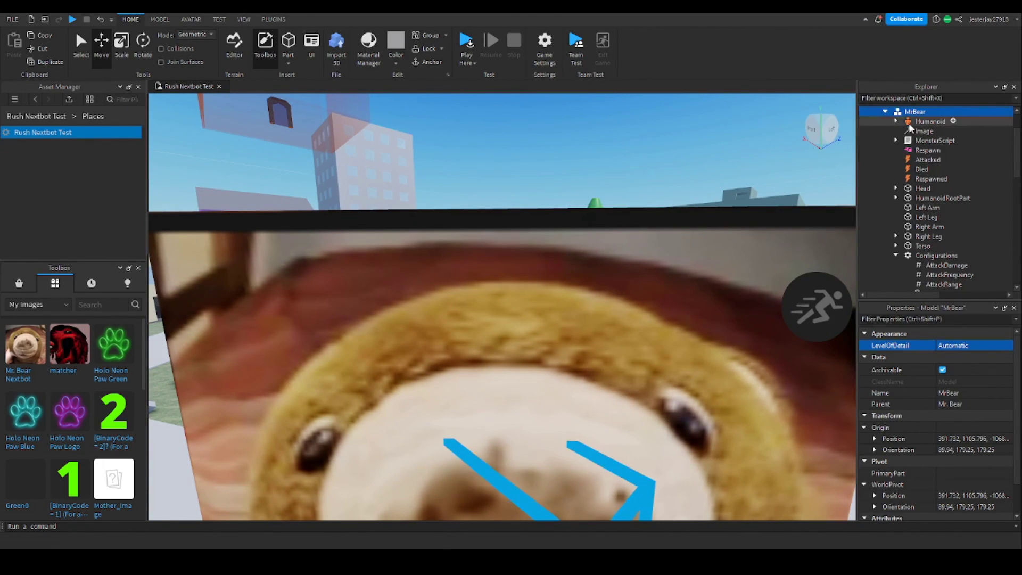
Step: Check the Width1 and Width0 values of MrBear's Image beam and view the picture from a distance
left_click(920, 131)
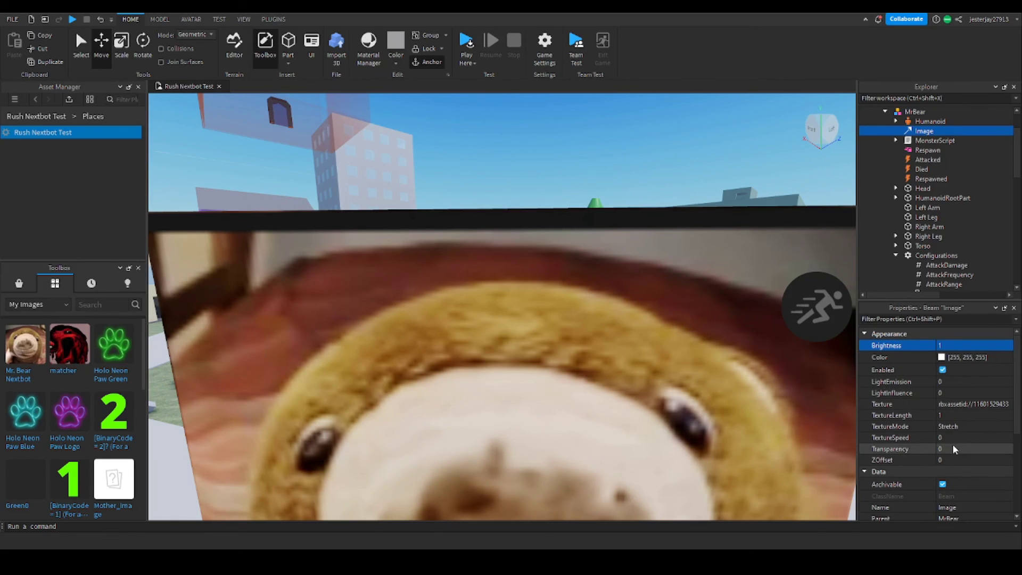
scroll(953, 447, "down", 5)
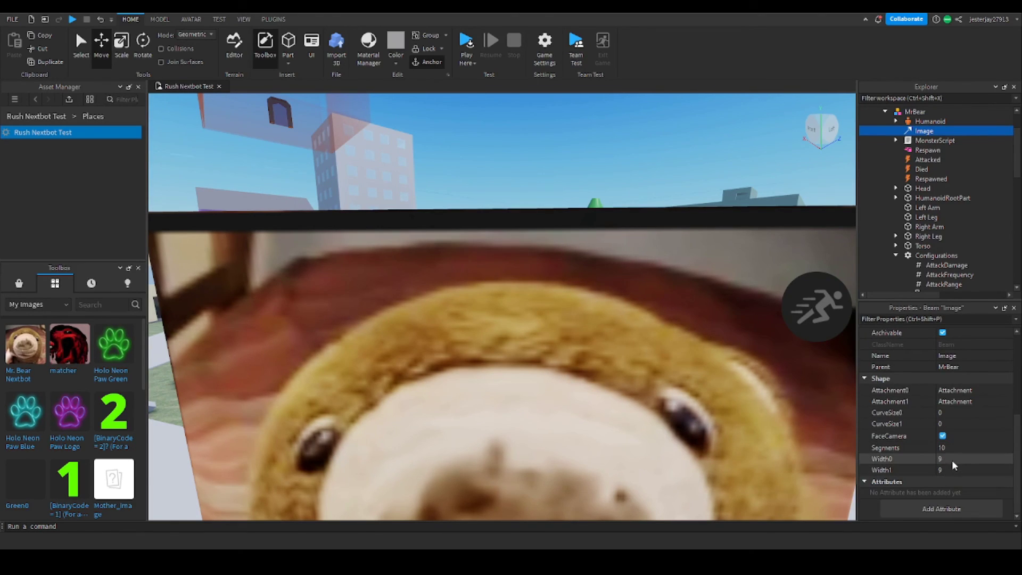
left_click(952, 468)
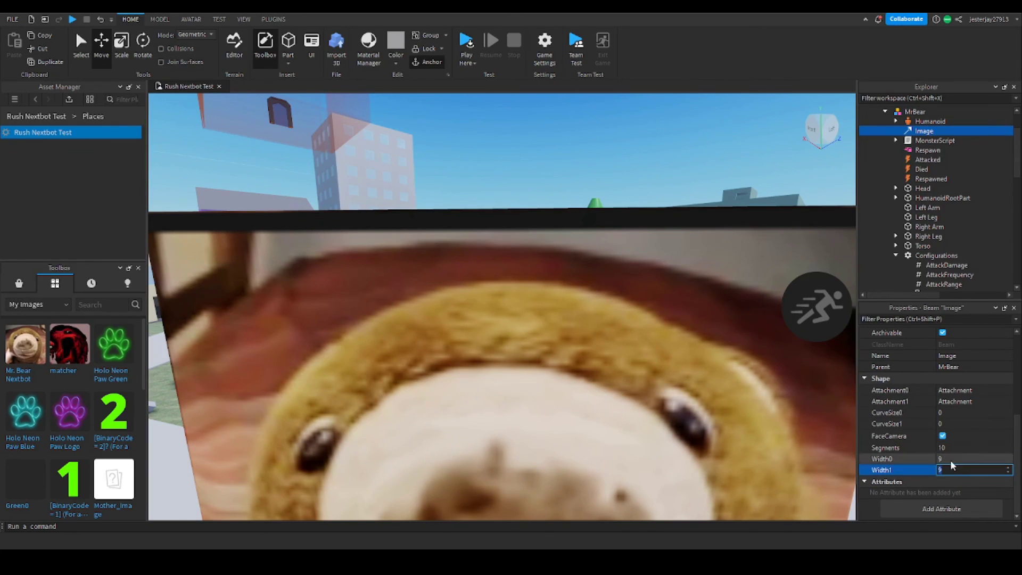
left_click(950, 460)
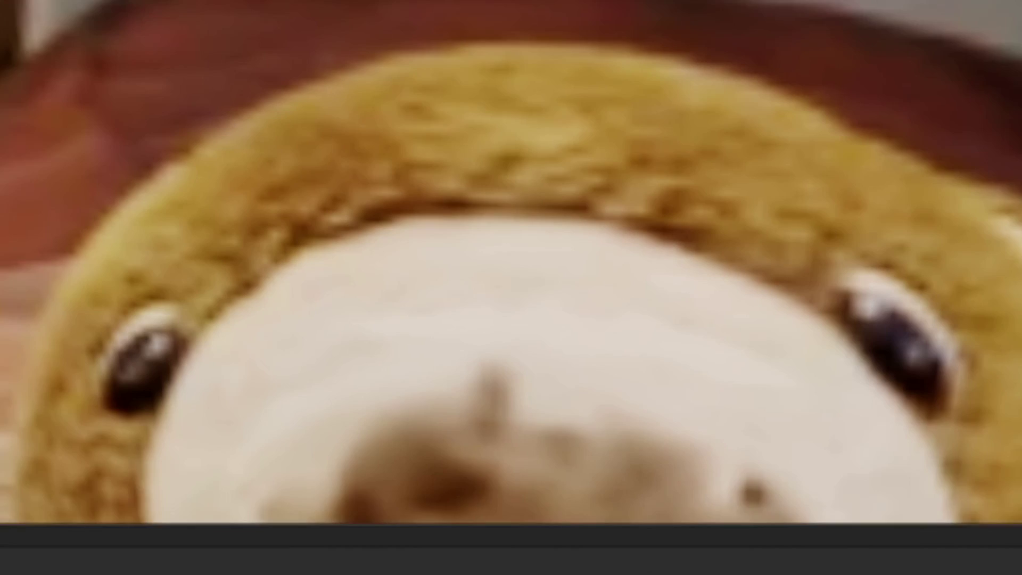
right_click_drag(781, 407, 782, 407)
key("s")
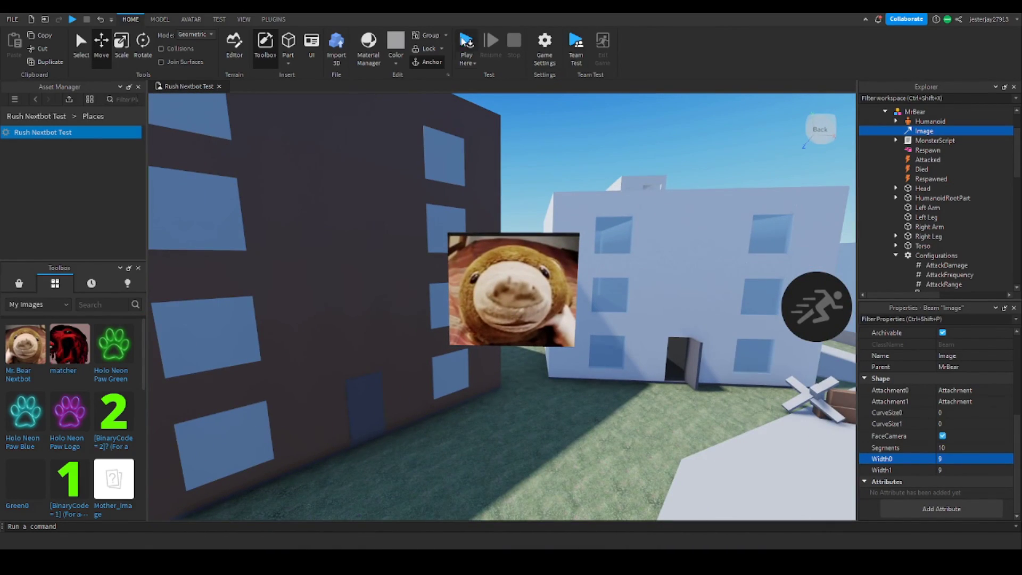